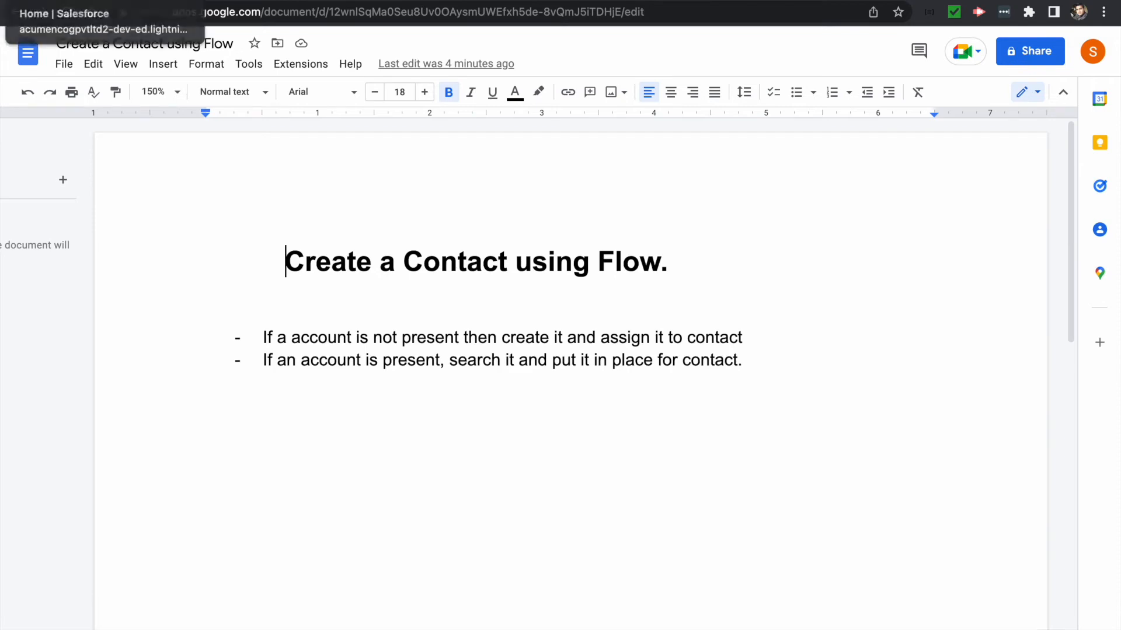
- Switch from the requirements doc to the 'Home | Salesforce' Setup tab
click(61, 1)
- Find Flows through Quick Find 'flows' and create a new Screen Flow
click(98, 114)
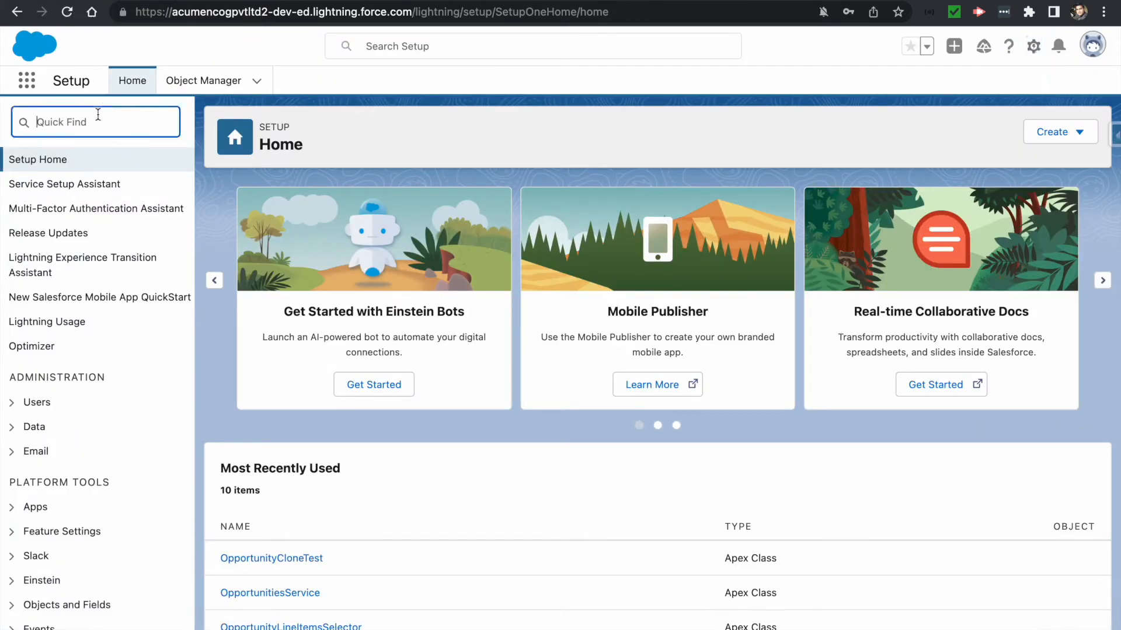
text(flows)
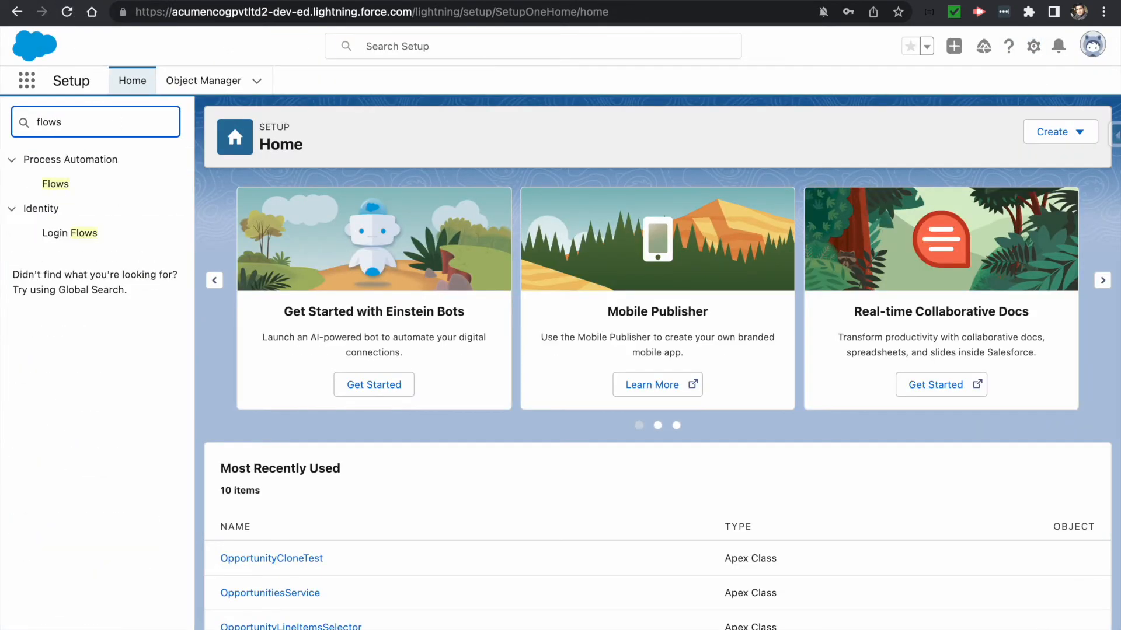
click(52, 184)
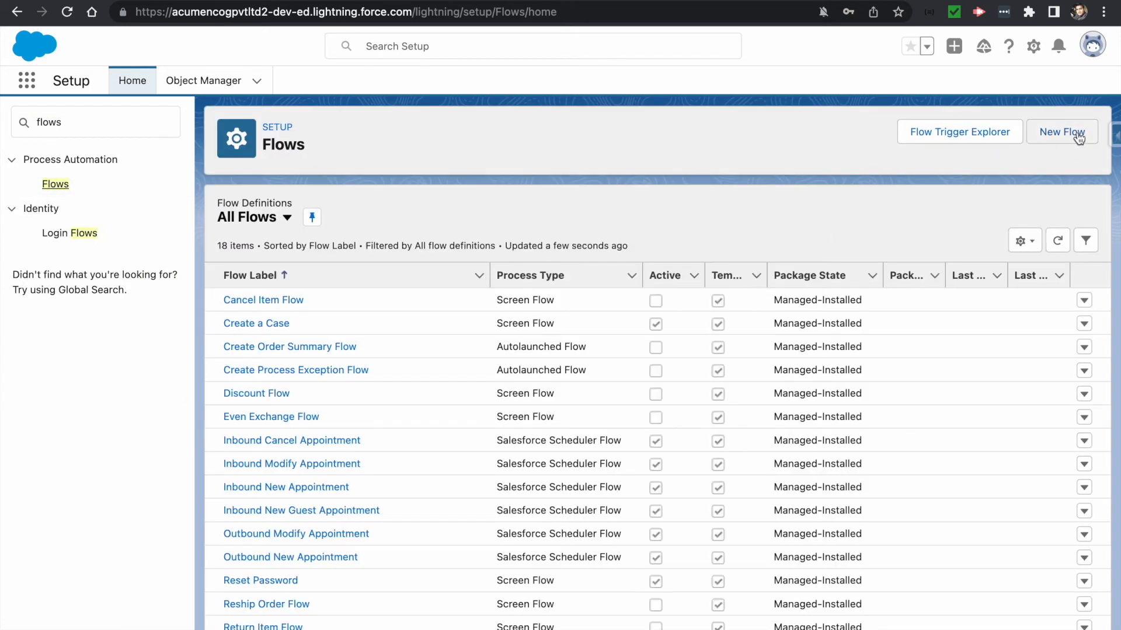
click(1048, 133)
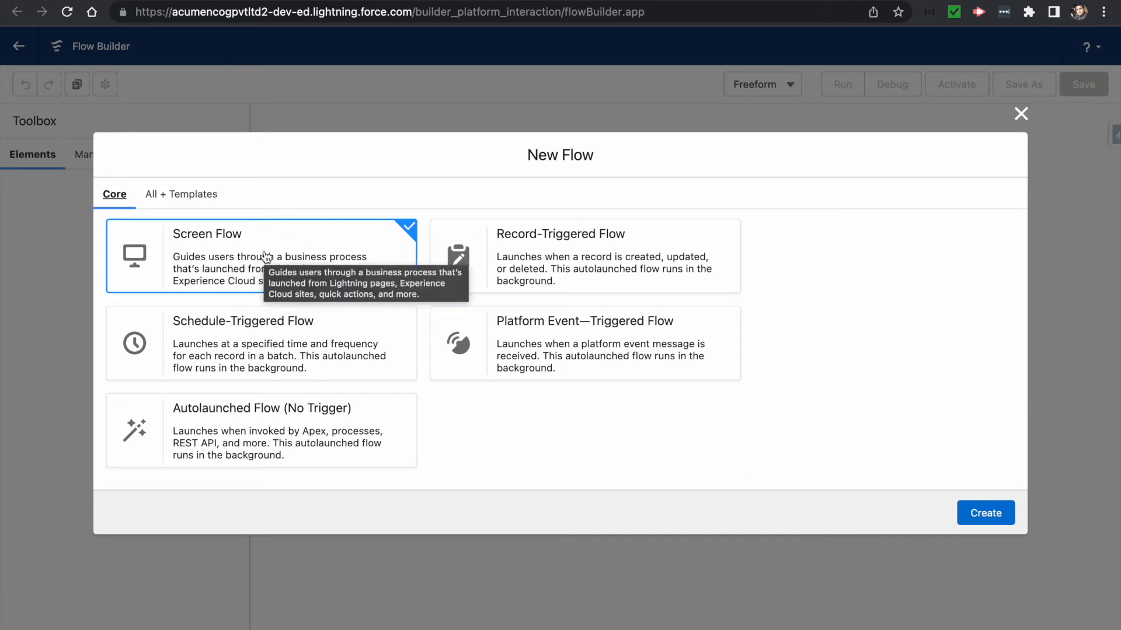
click(985, 515)
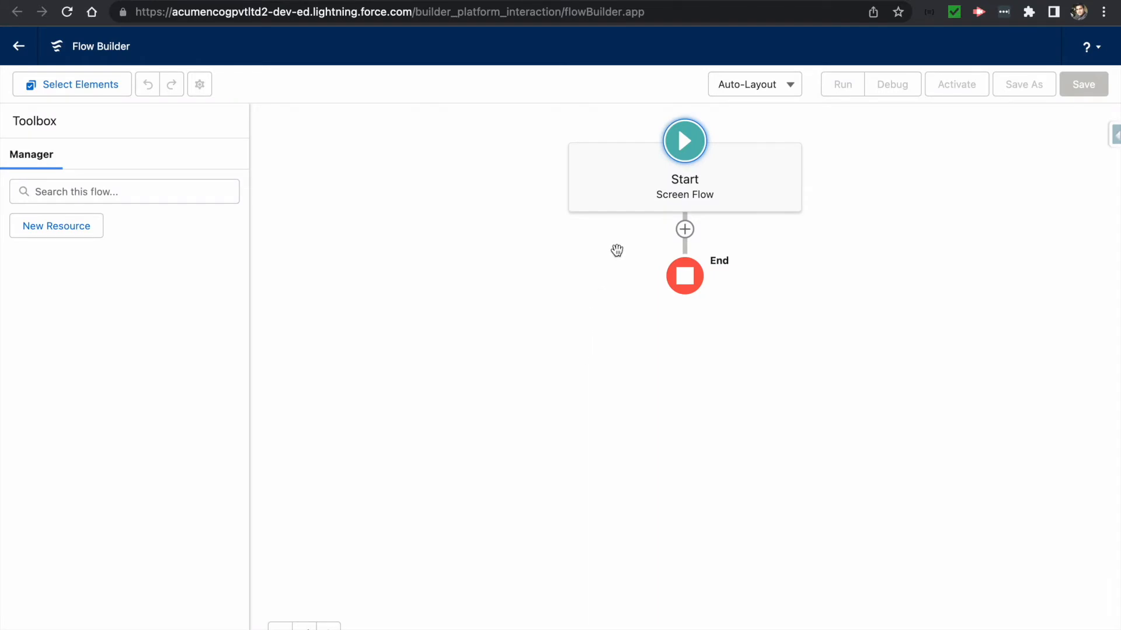
- Insert a Screen element on the connector between Start and End
click(685, 229)
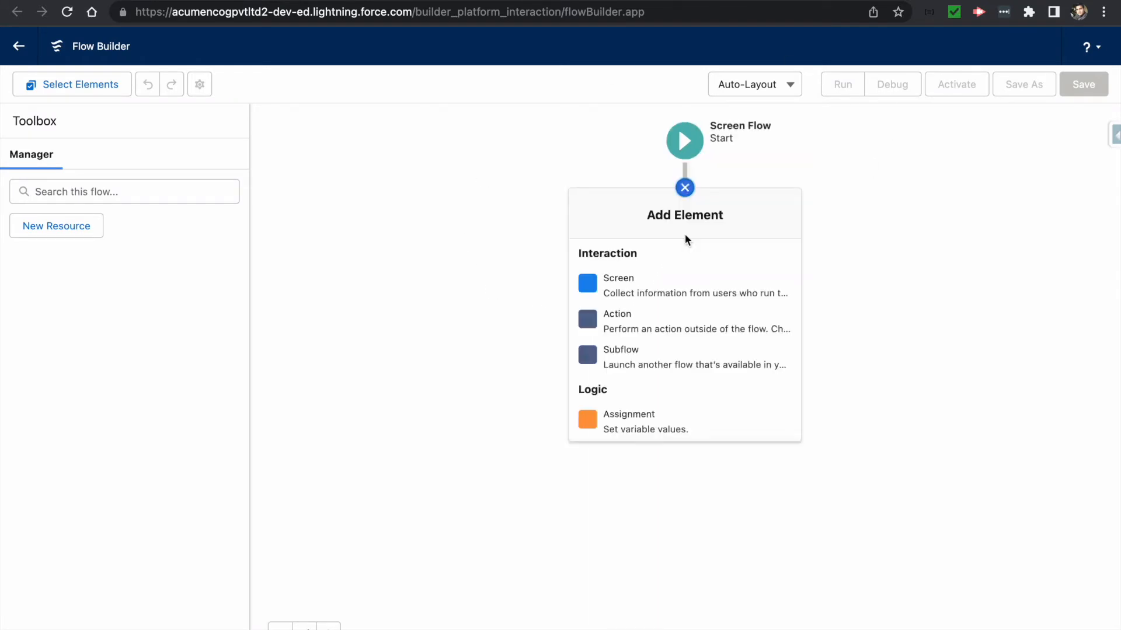
click(620, 293)
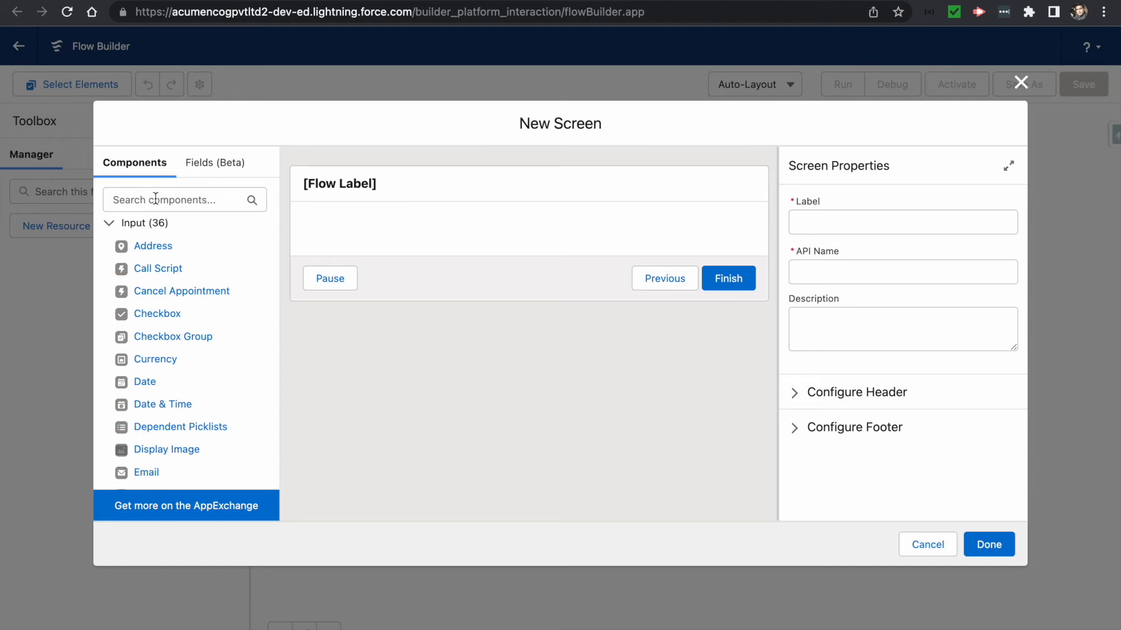
- Drag the Name, Email and Text components onto the screen, stacked top to bottom
click(155, 198)
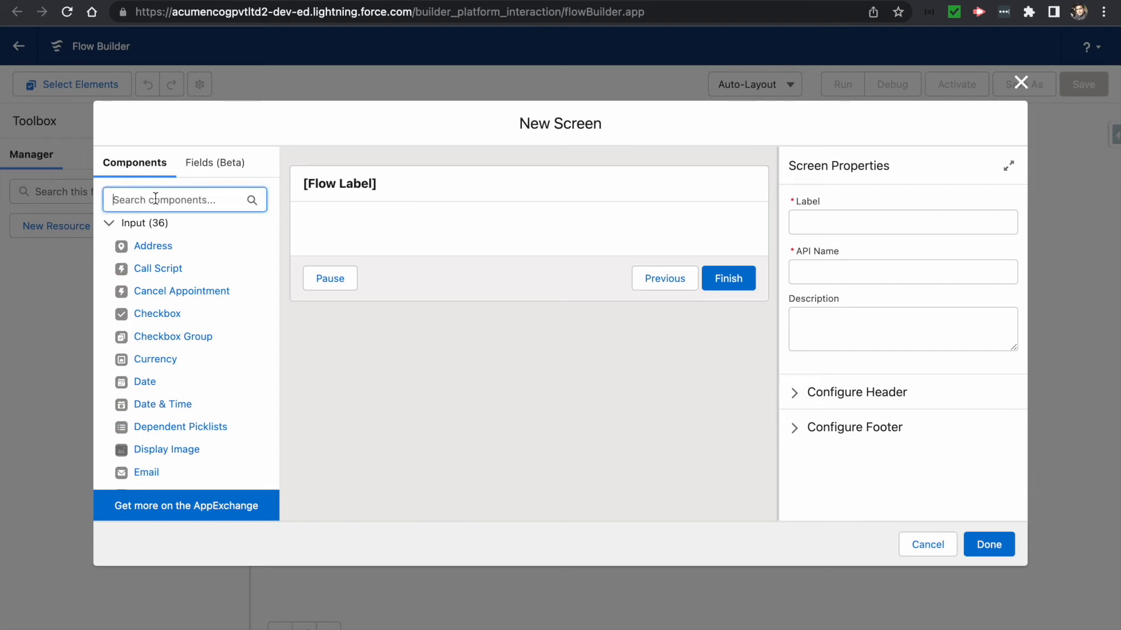
text(name)
drag(133, 244, 462, 236)
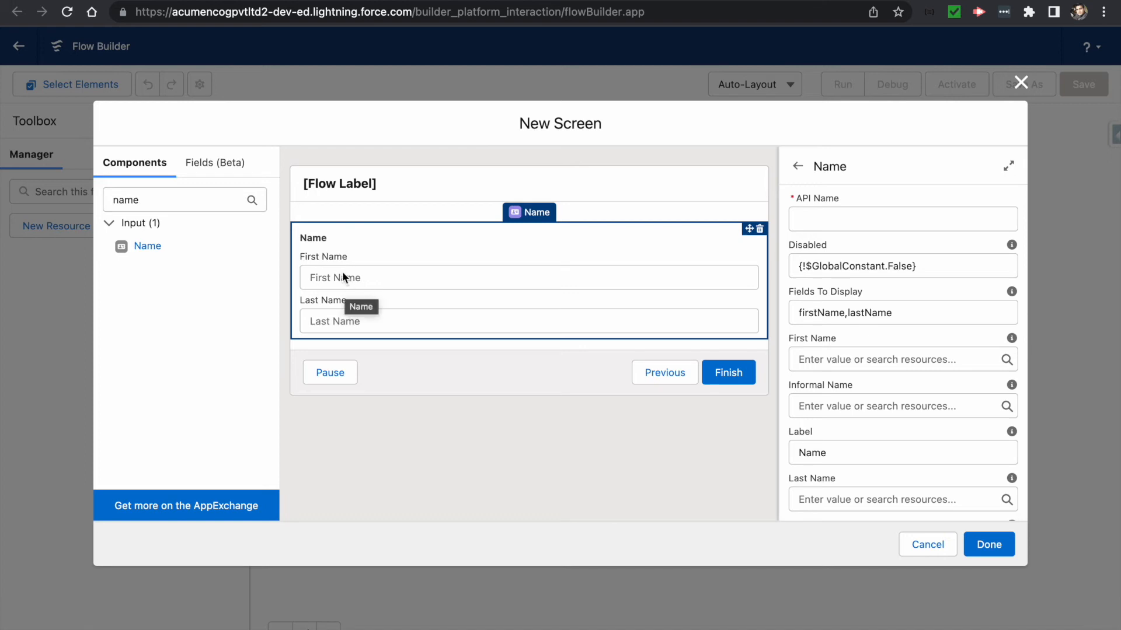
double_click(155, 199)
text(email)
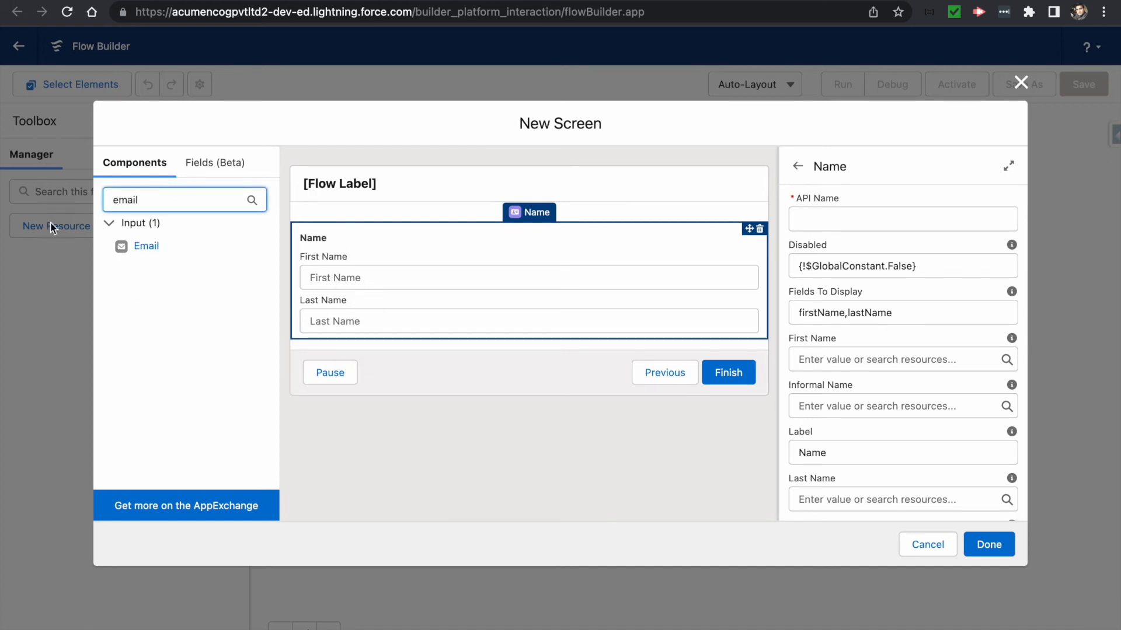
drag(121, 245, 431, 340)
drag(145, 200, 87, 200)
key(BackSpace)
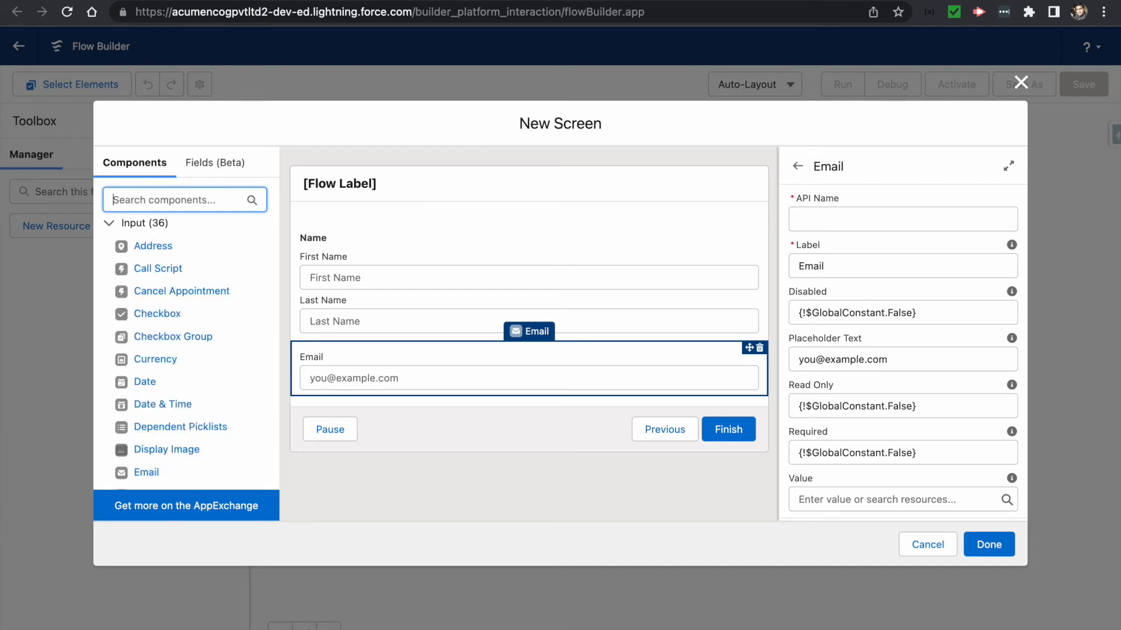
text(text)
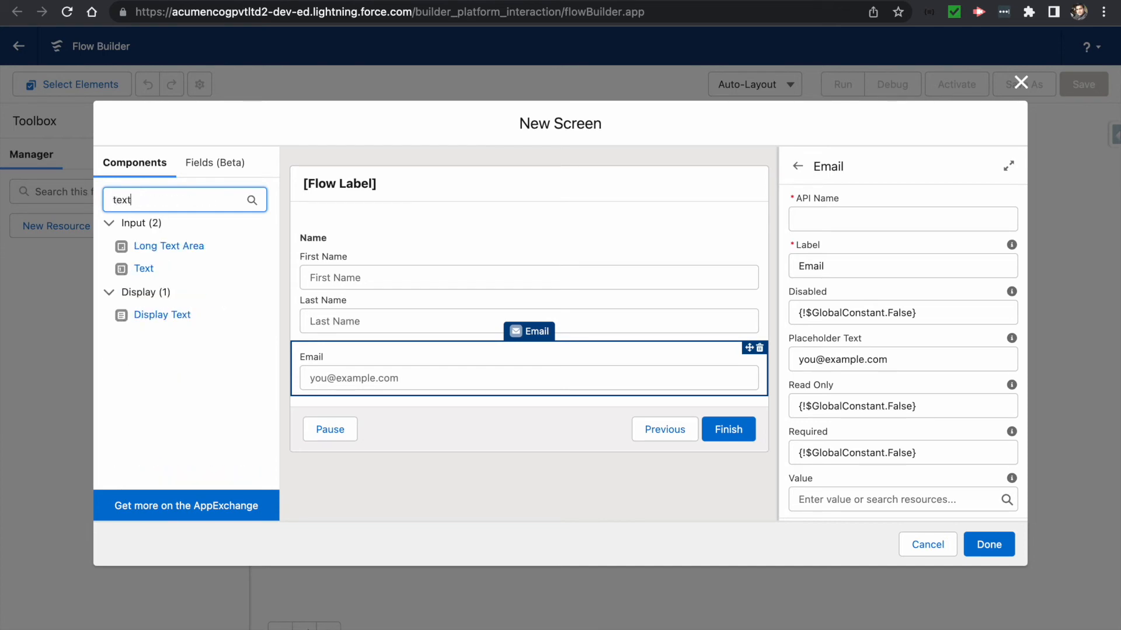
drag(143, 269, 373, 395)
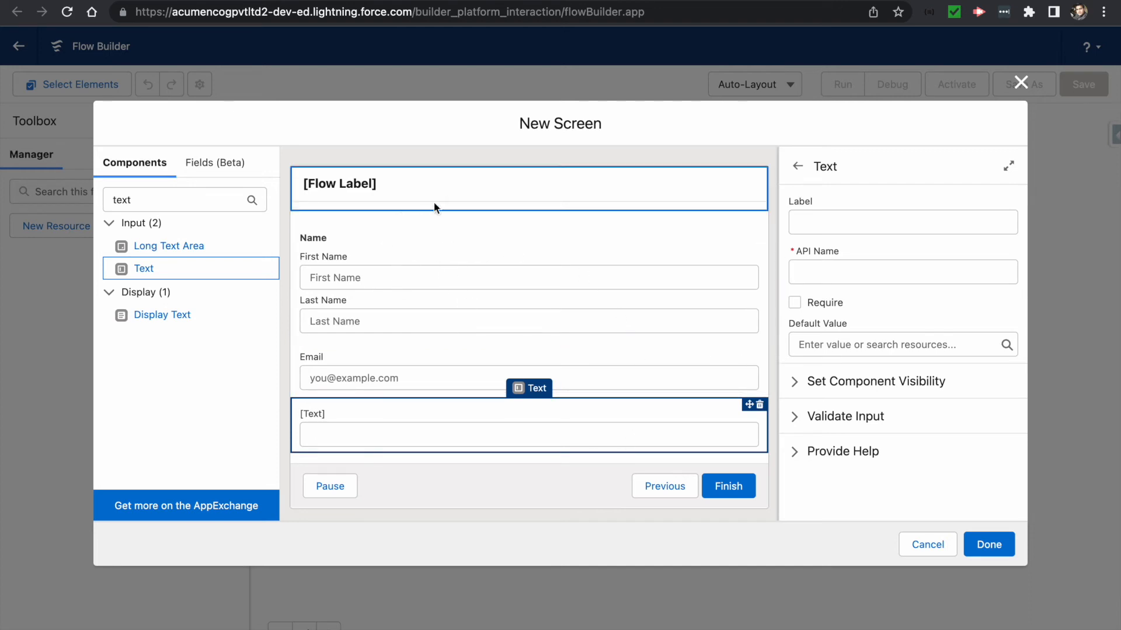
- Label the screen 'Create Contact Screen' so its API name regenerates as Create_Contact_Screen
click(449, 192)
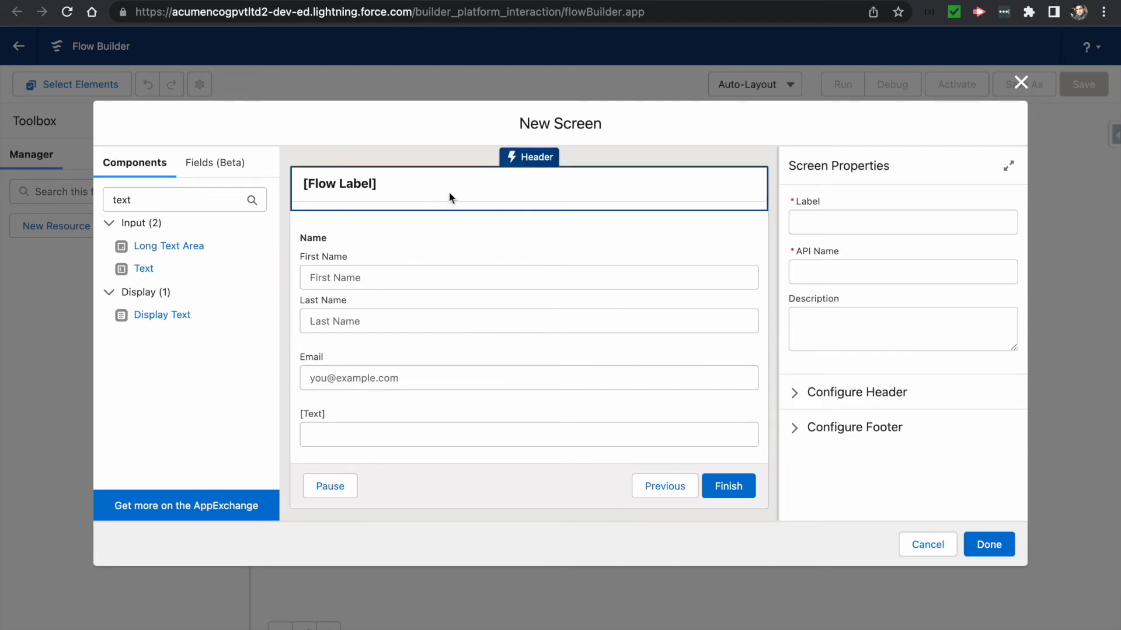
click(823, 226)
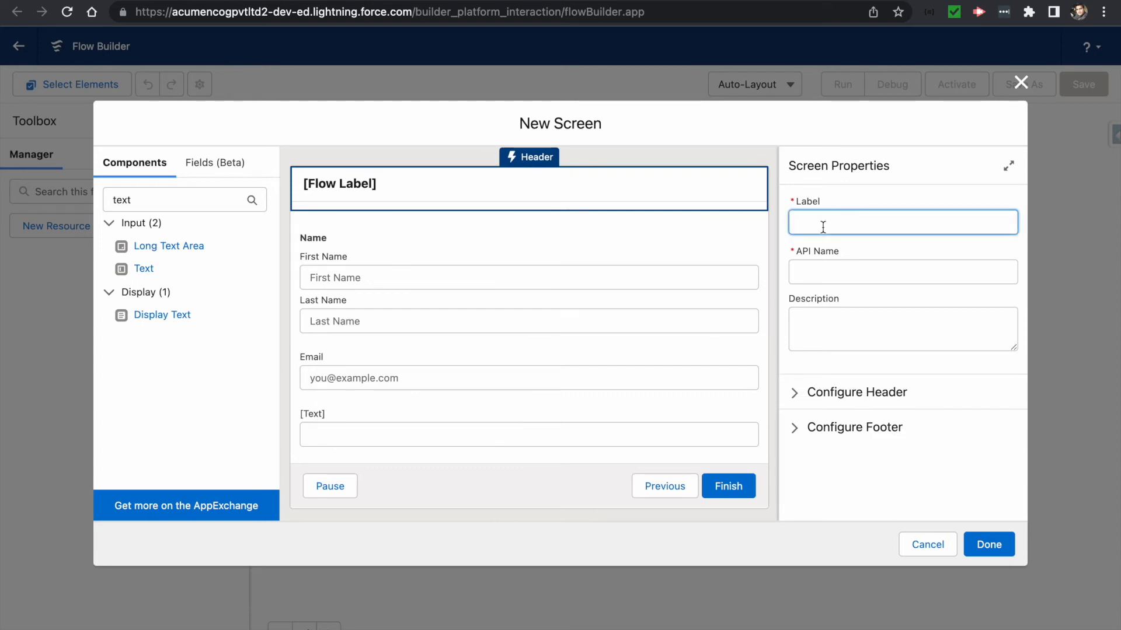
text(Create Contact)
key(Tab)
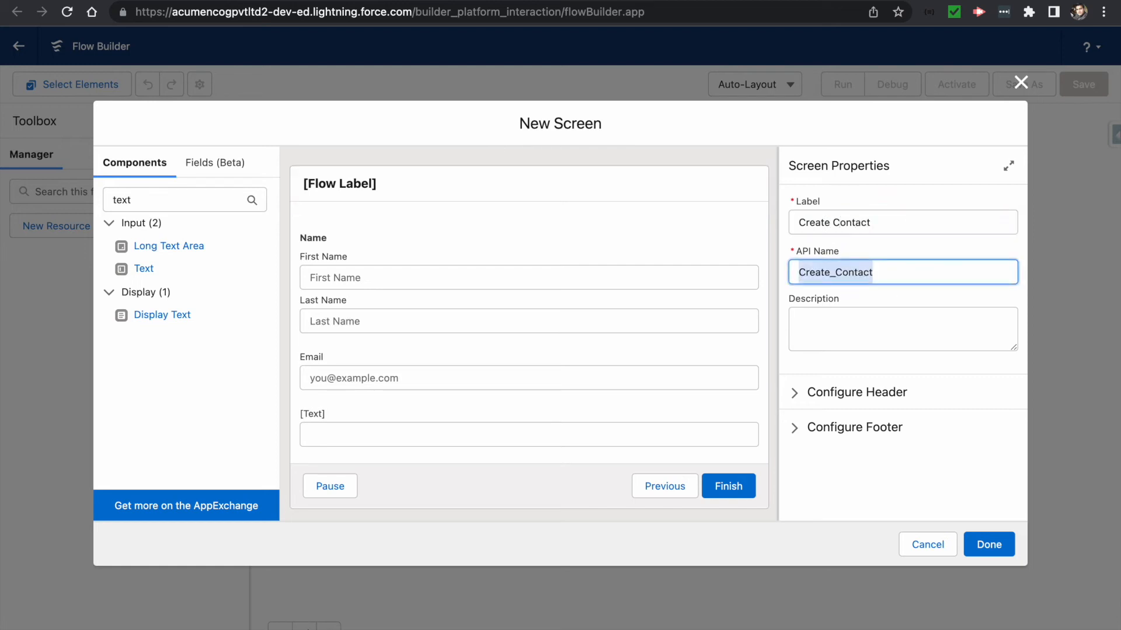
click(880, 216)
key(Tab)
key(BackSpace)
key(shift+Tab)
key(Right)
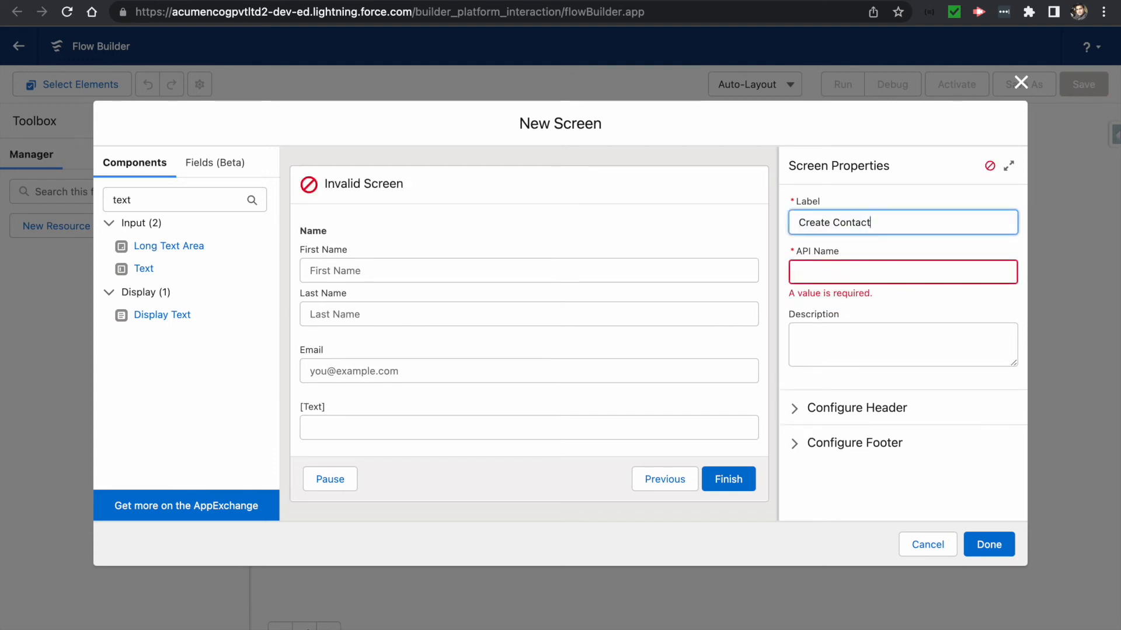
text(Screen)
key(Tab)
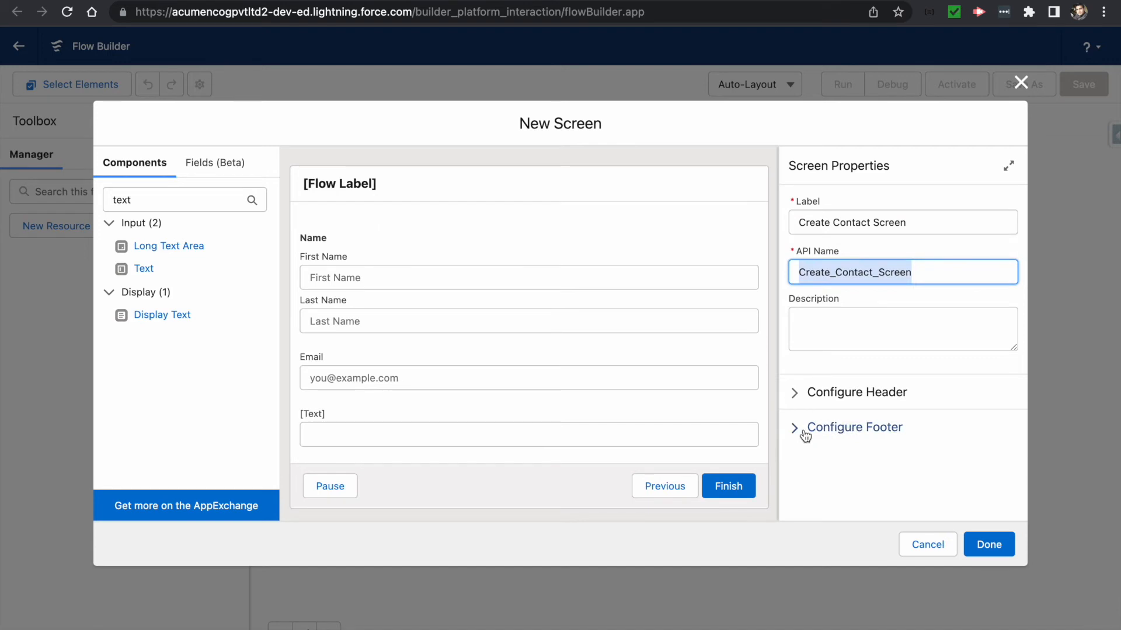
- Set the Name component's API name to contactName
click(415, 275)
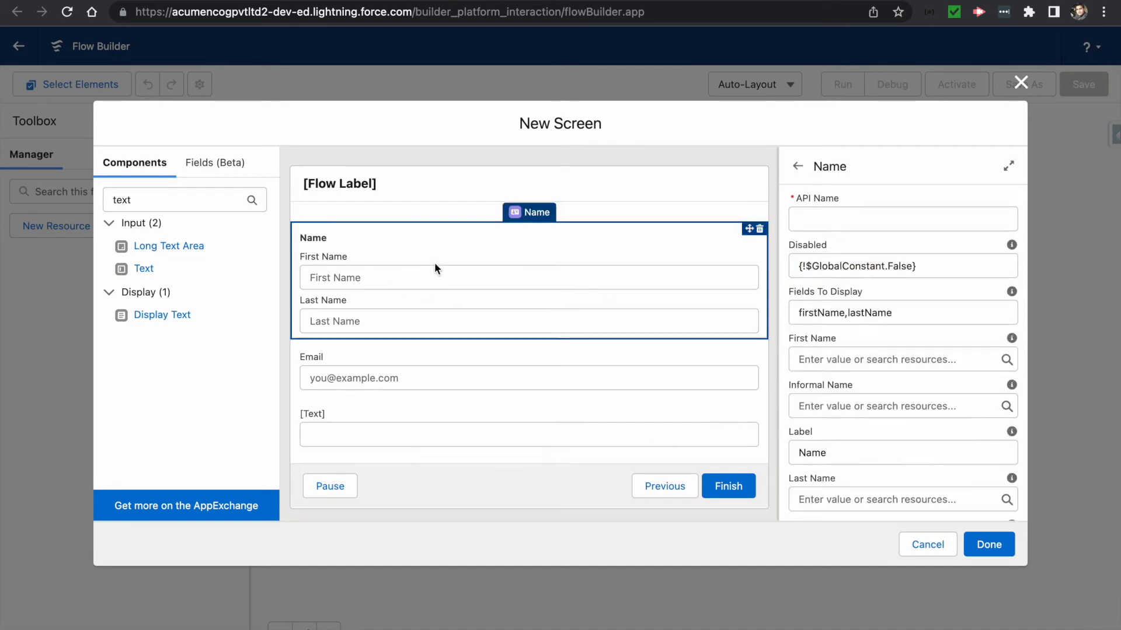
click(831, 219)
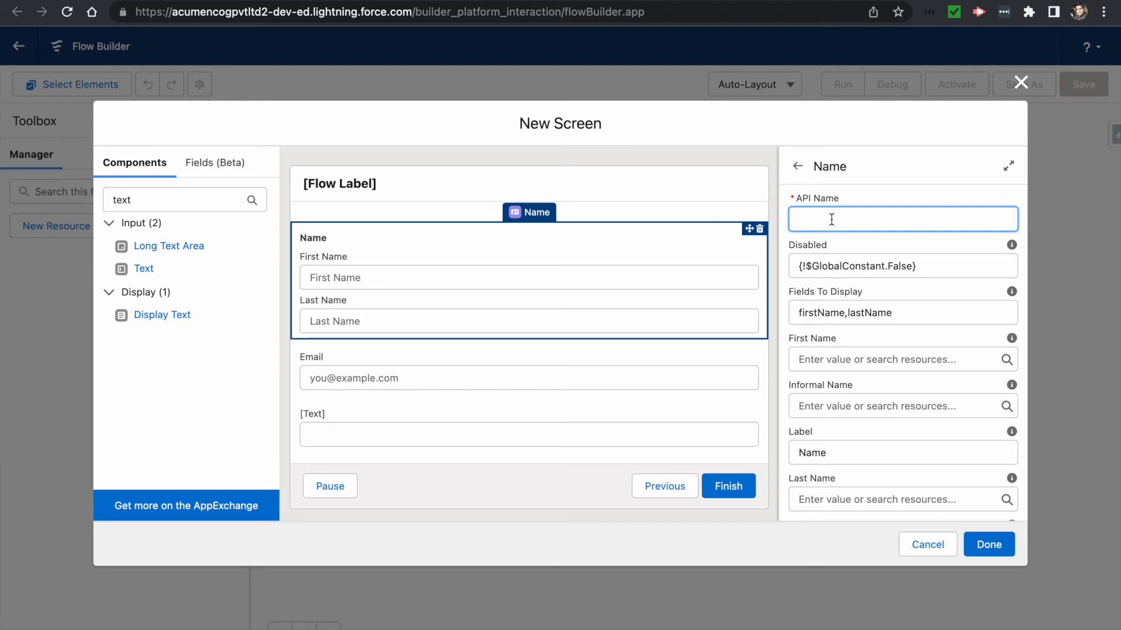
text(contactName)
click(862, 291)
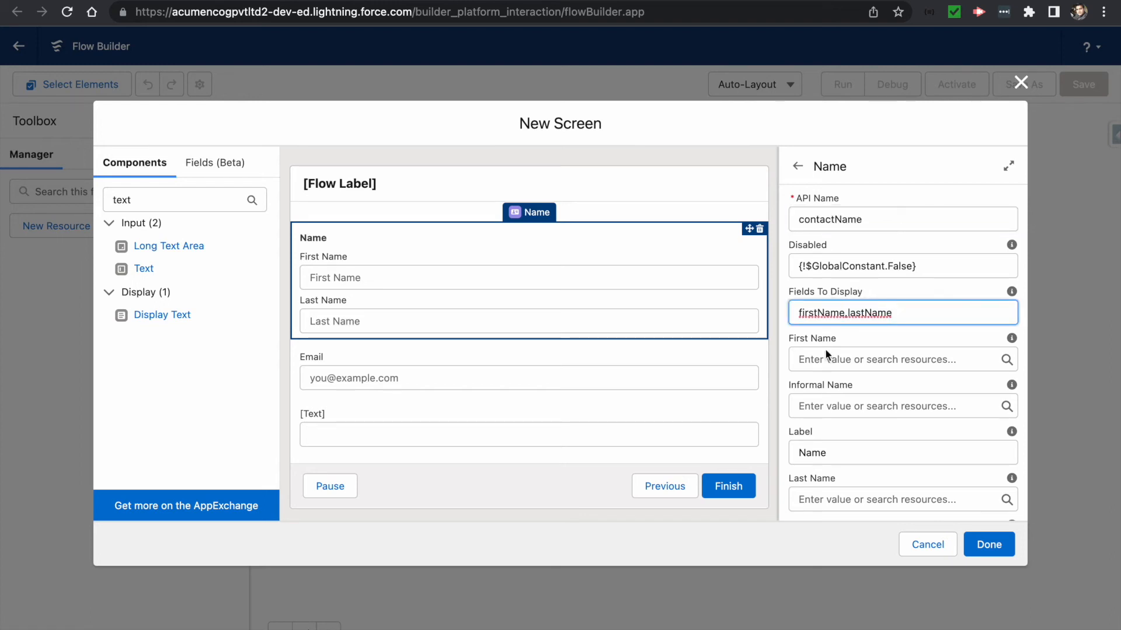
- Turn on 'Manually assign variables' under Advanced for the First Name output
scroll(856, 352, down, 2)
scroll(855, 355, down, 5)
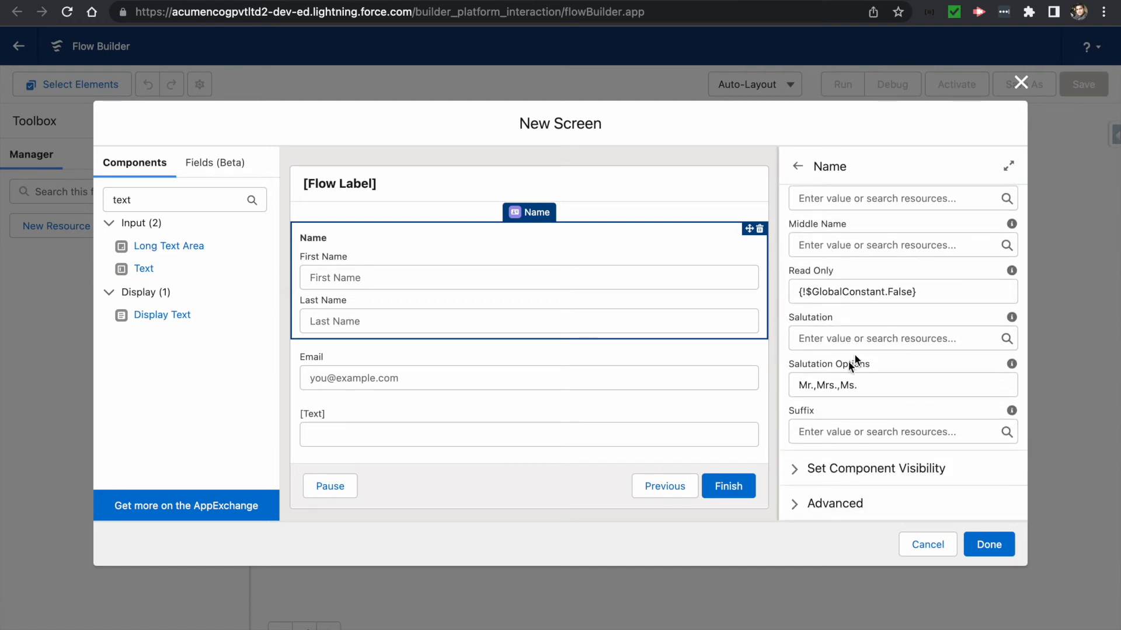
click(797, 502)
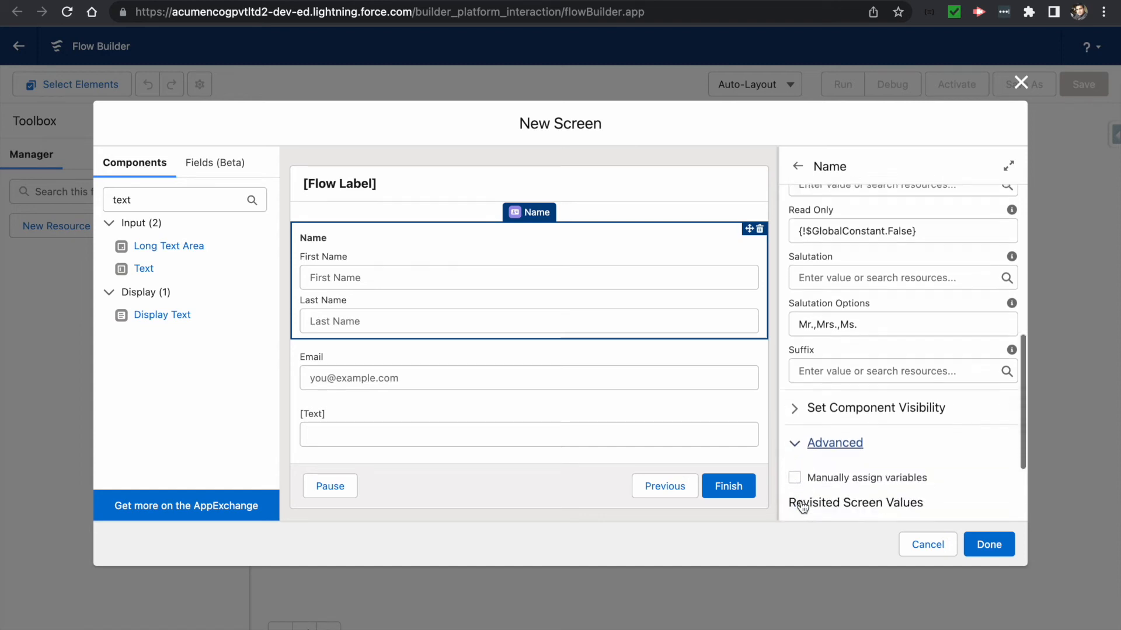
click(795, 356)
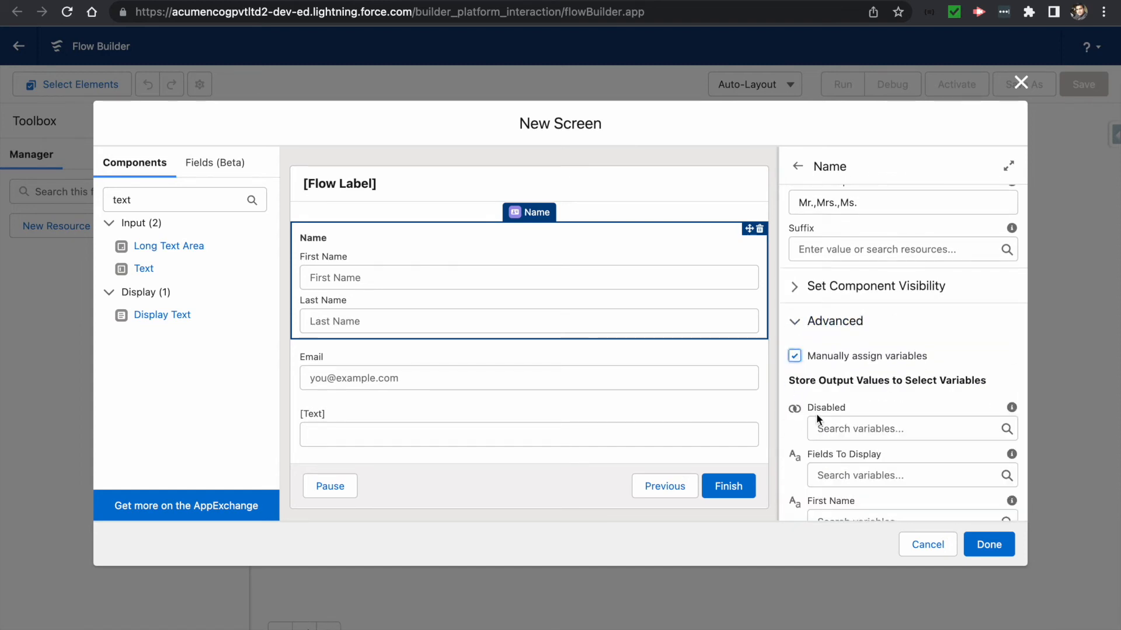
scroll(817, 418, down, 3)
scroll(817, 418, down, 2)
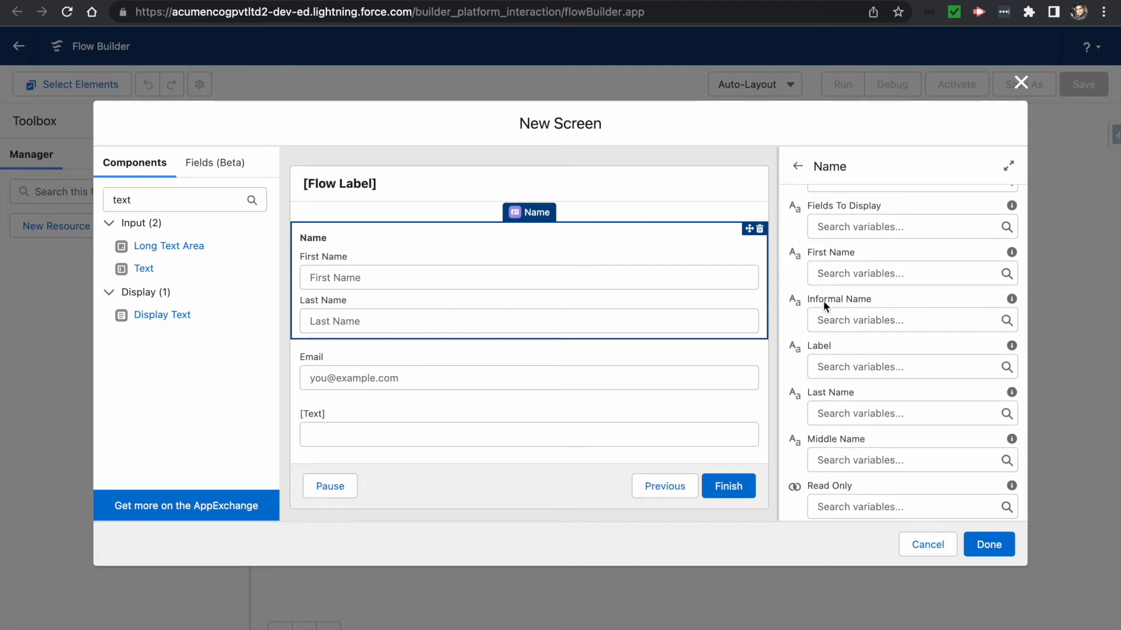
scroll(826, 311, up, 2)
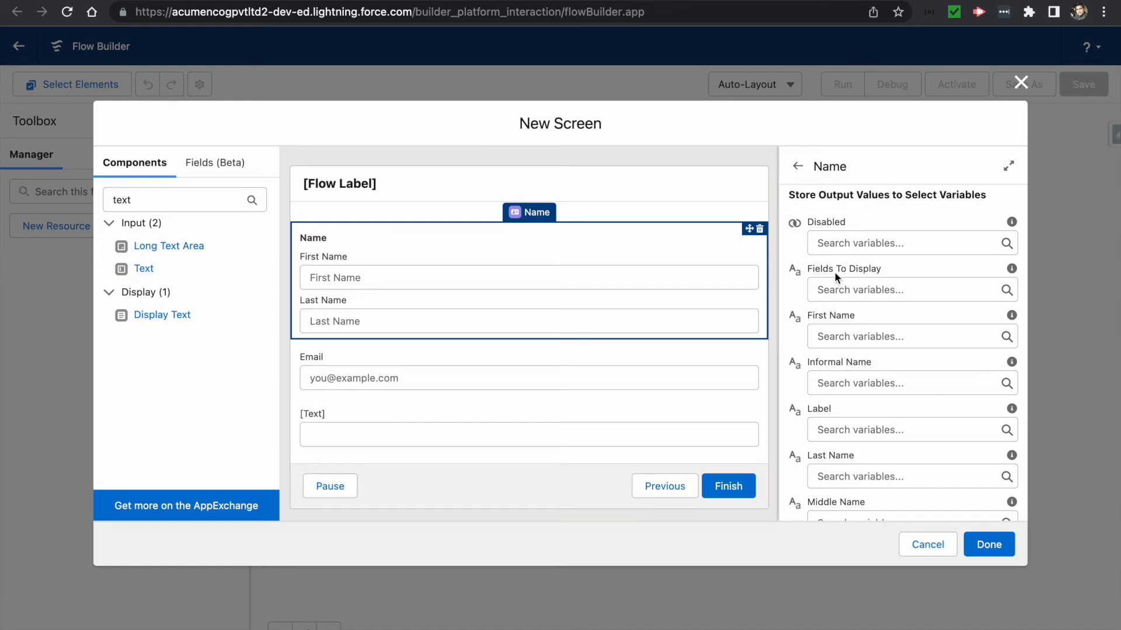
scroll(835, 271, up, 1)
scroll(835, 272, down, 1)
click(836, 332)
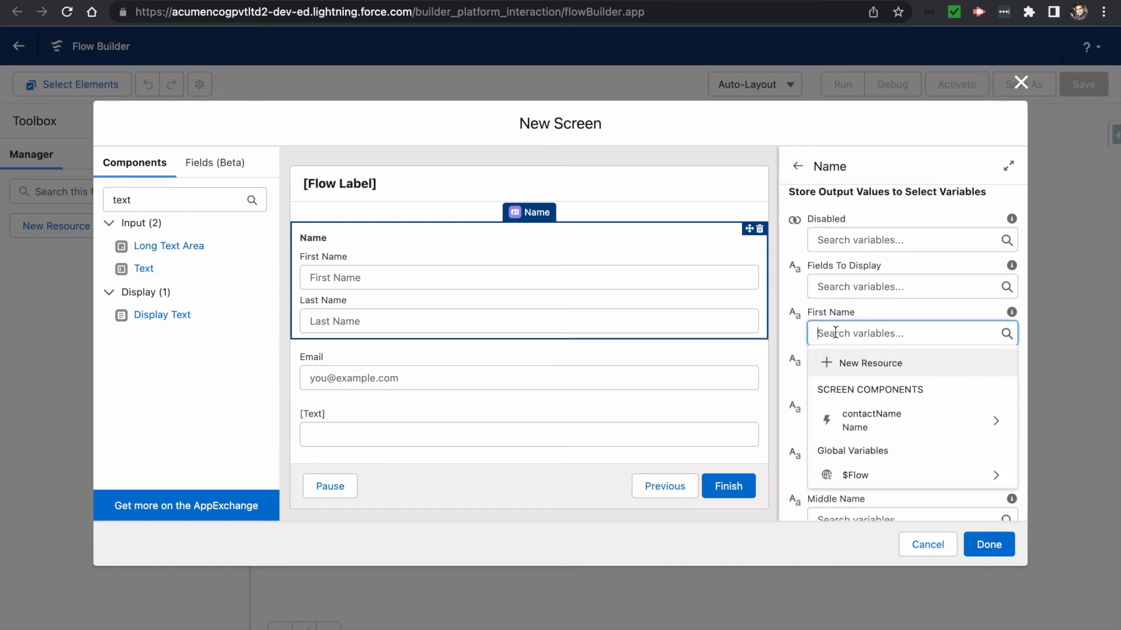
- Create a variable contactRecordForCreation described 'The record for creation of contact'
click(857, 364)
click(359, 285)
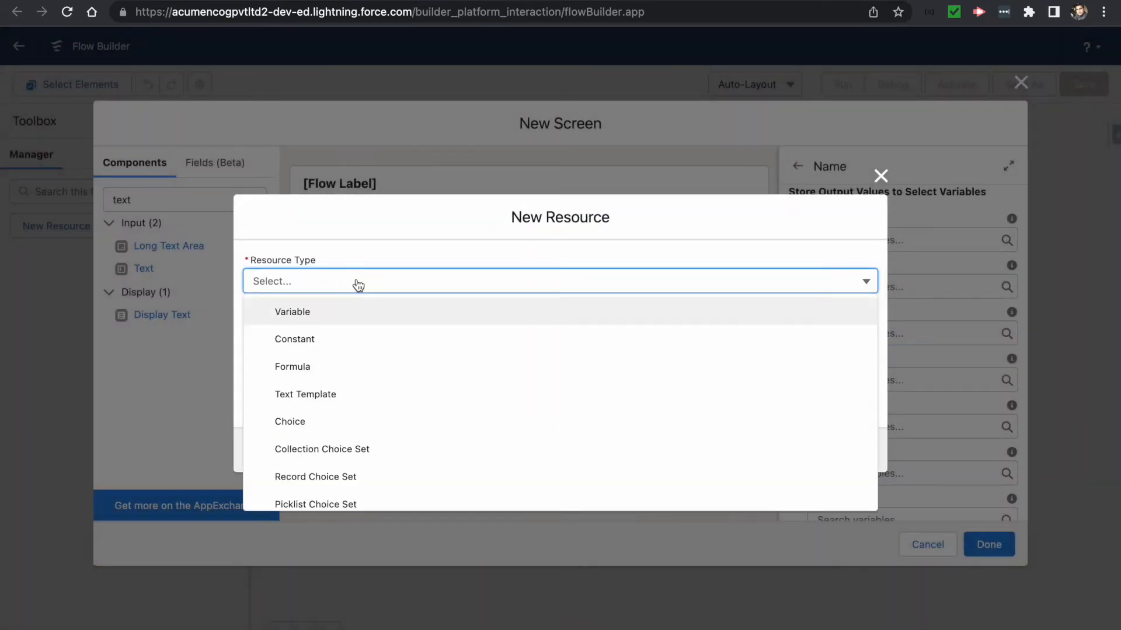
click(299, 316)
click(268, 307)
text(contactRecordForCreation)
click(281, 352)
text(The record for creation of )
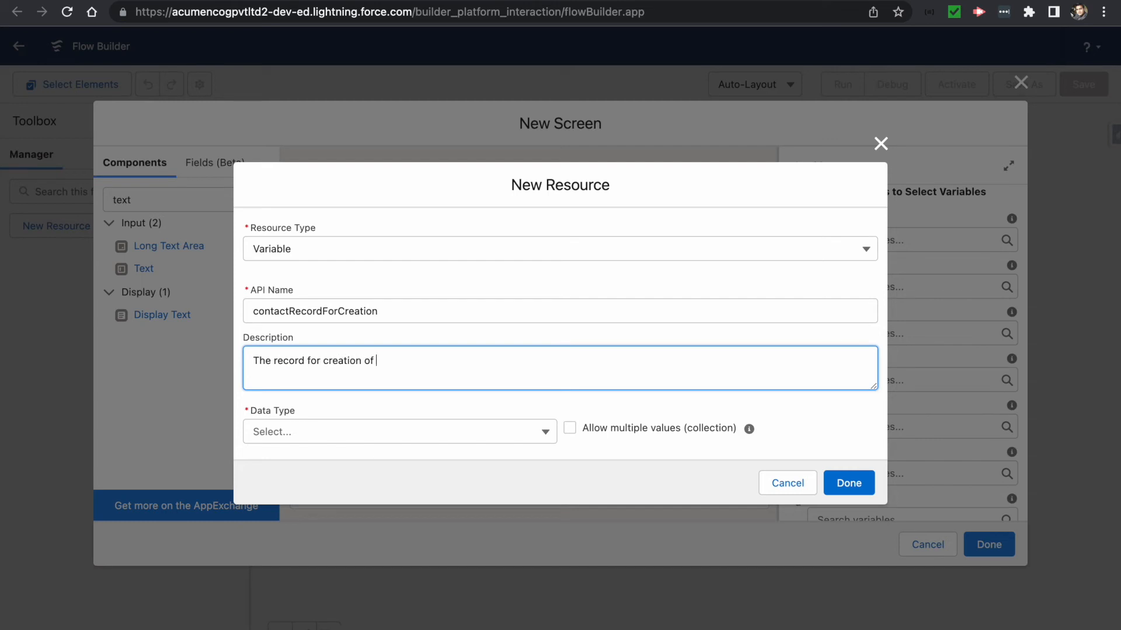
text(contact)
- Make the variable a Record of the Contact object and finish creating it
click(284, 439)
click(290, 489)
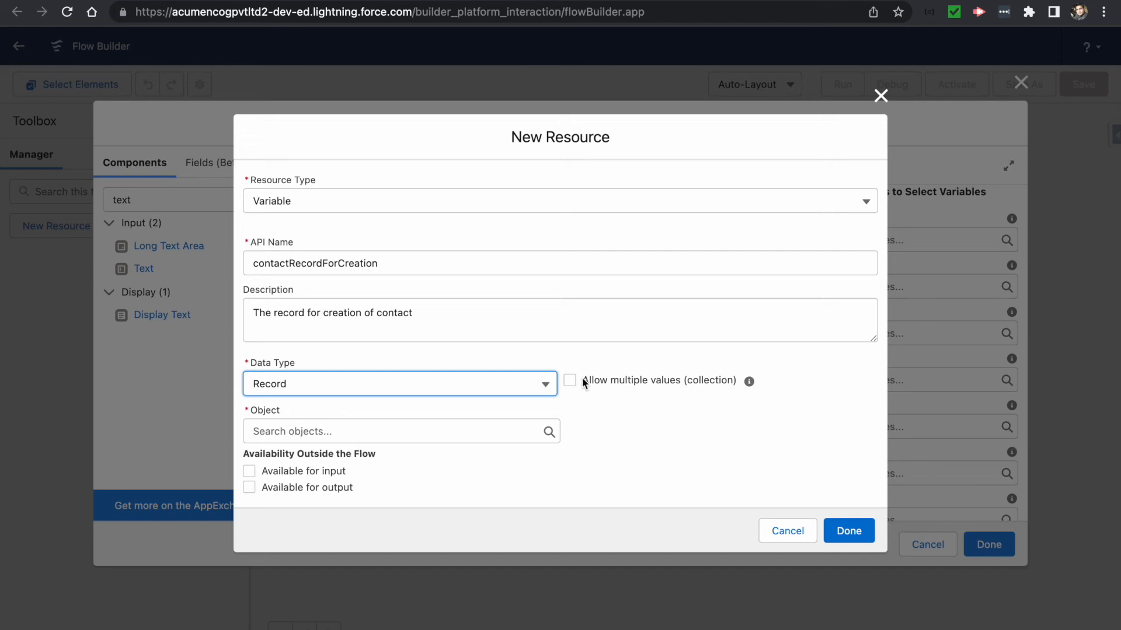
click(416, 427)
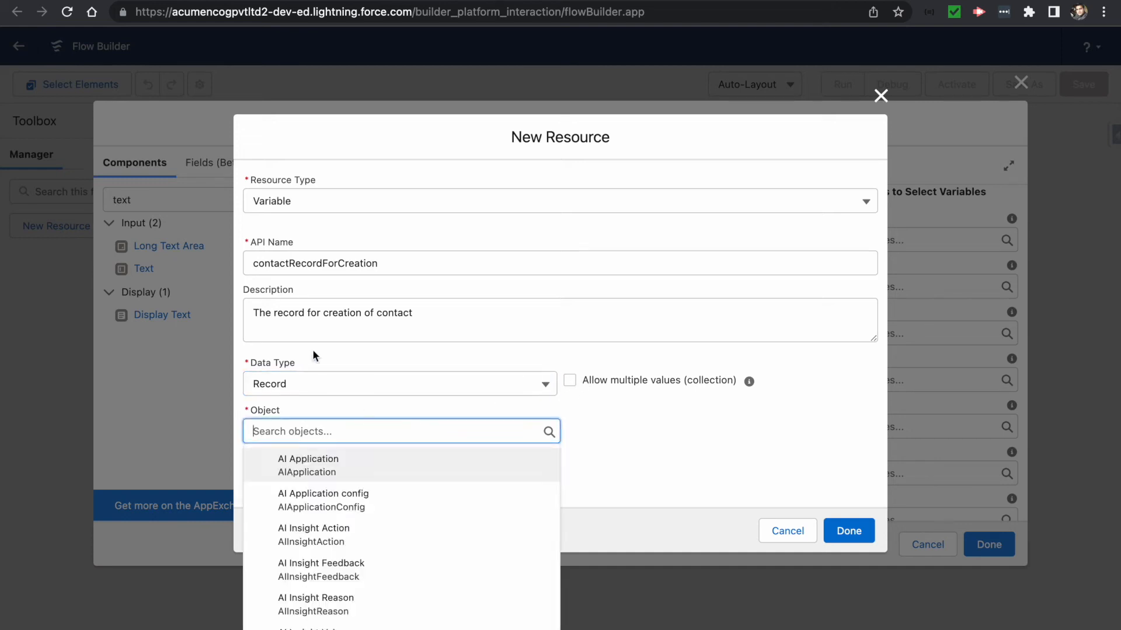
text(contact)
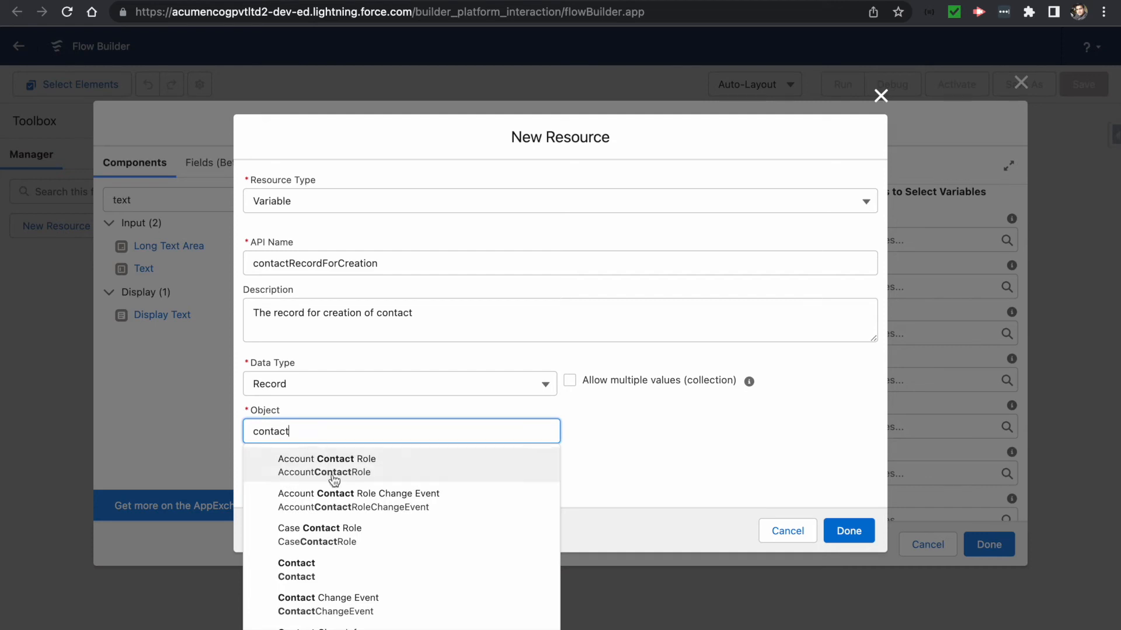
click(314, 568)
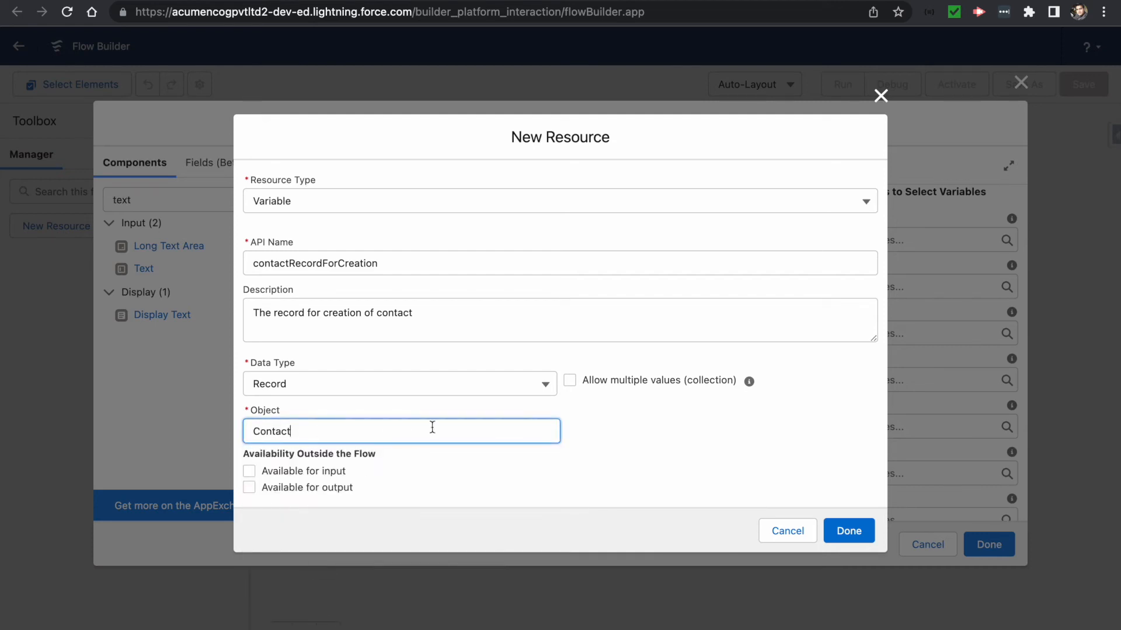
click(849, 530)
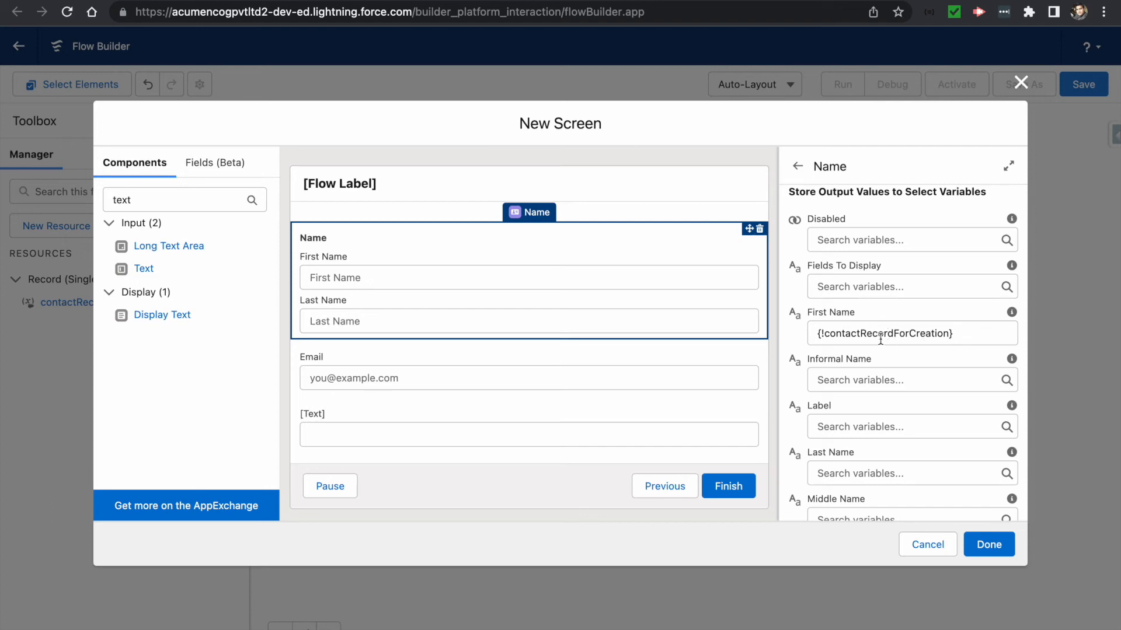
- Store the First Name output in contactRecordForCreation.FirstName
click(949, 333)
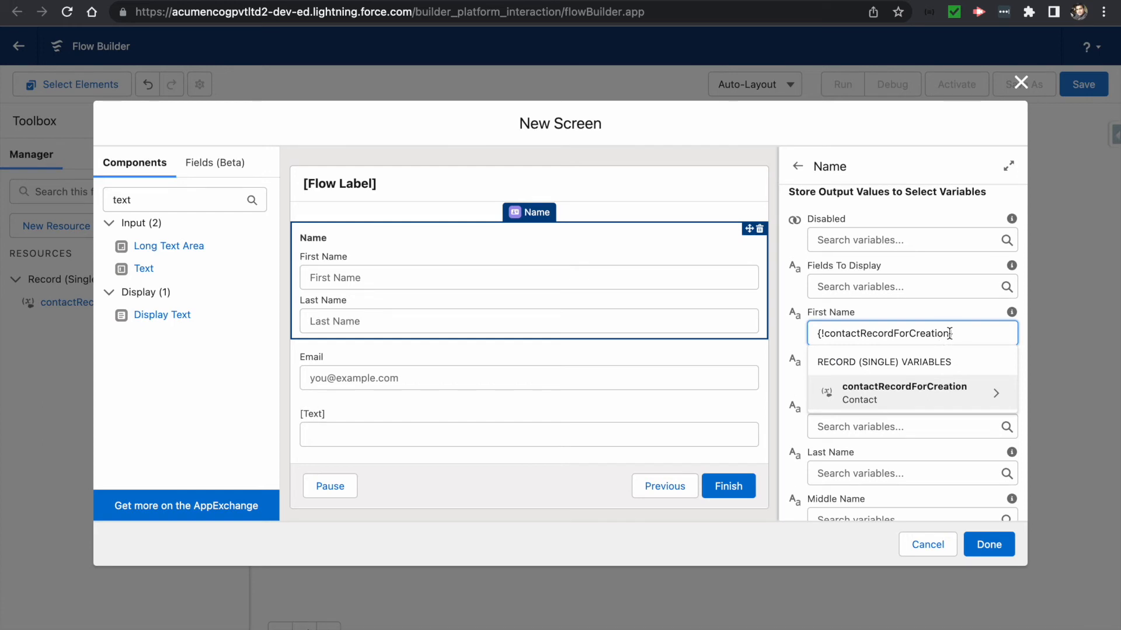
text(.)
text(fira)
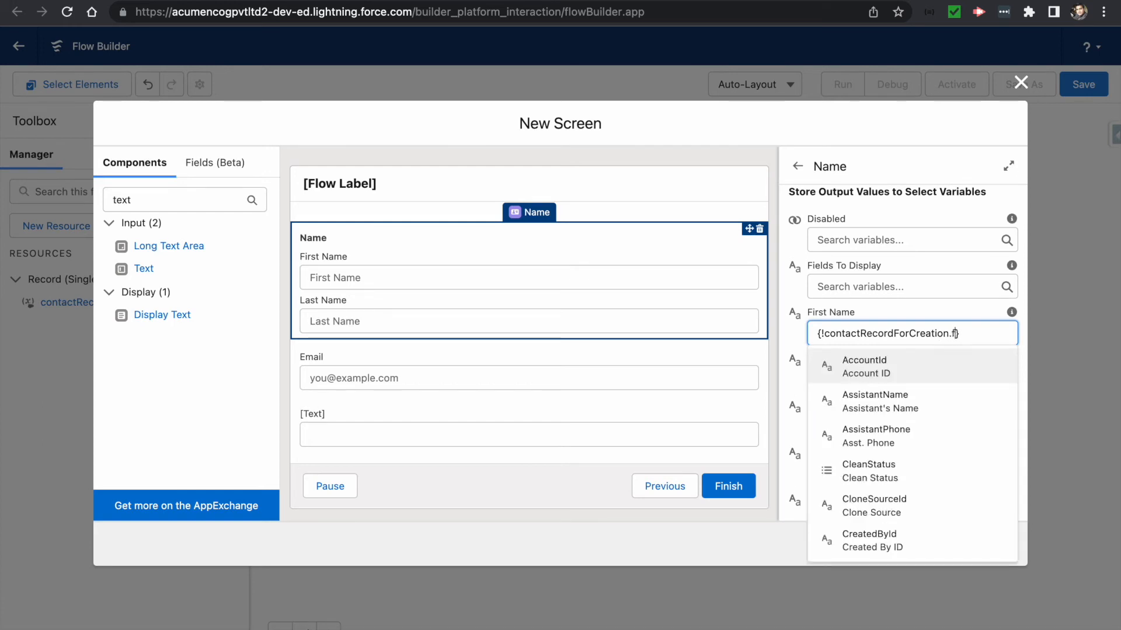
key(BackSpace)
text(st)
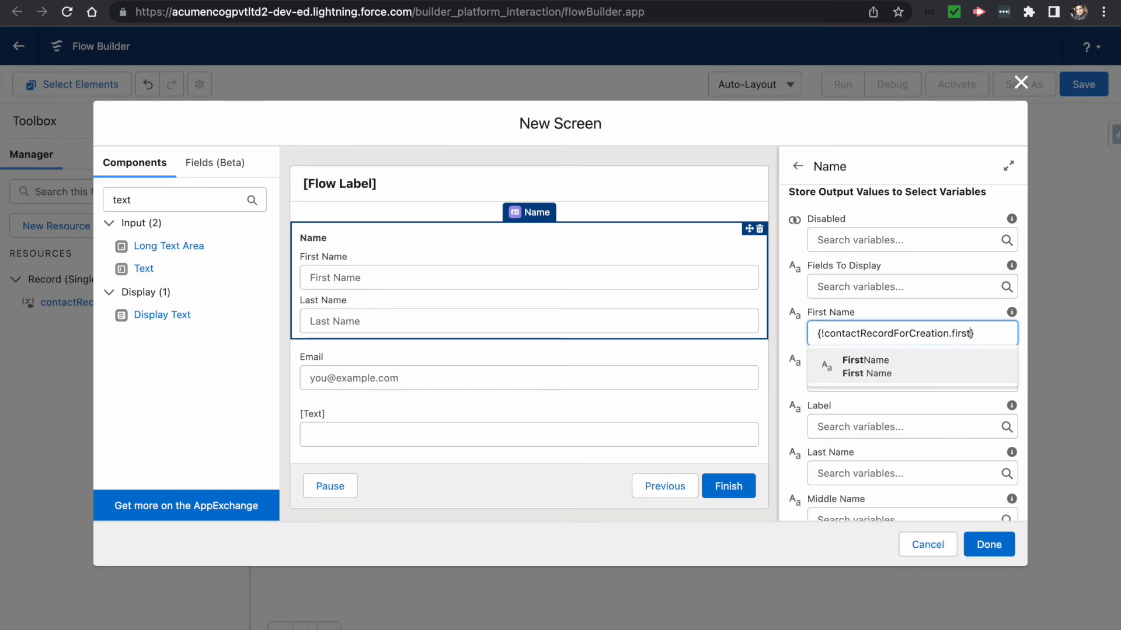
click(874, 362)
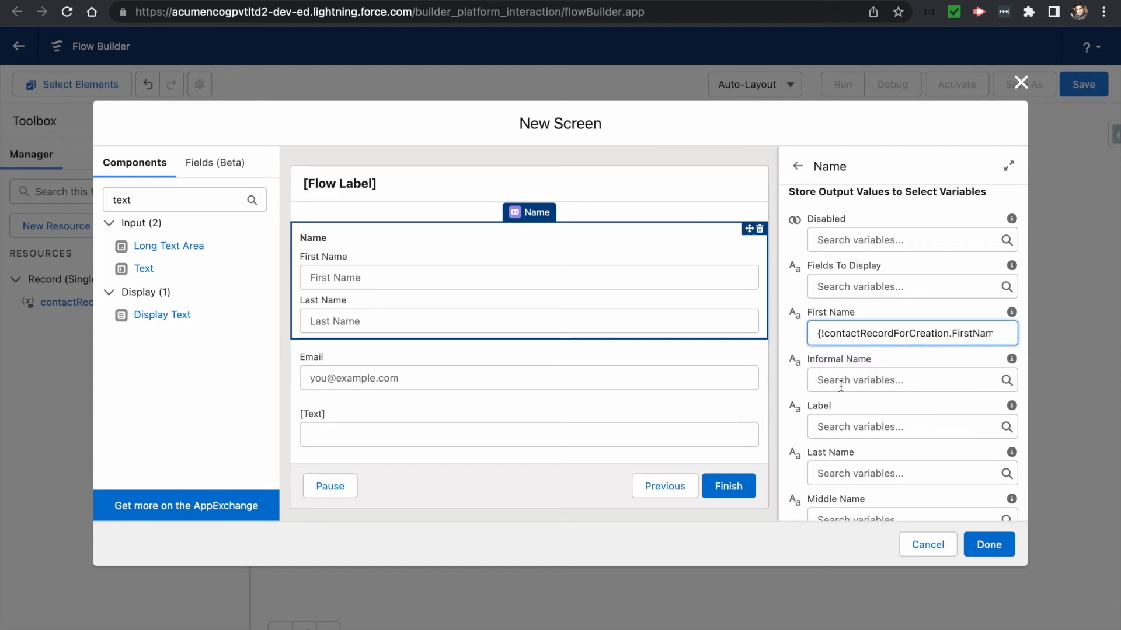
- Store the Last Name output in contactRecordForCreation.LastName
scroll(826, 438, down, 2)
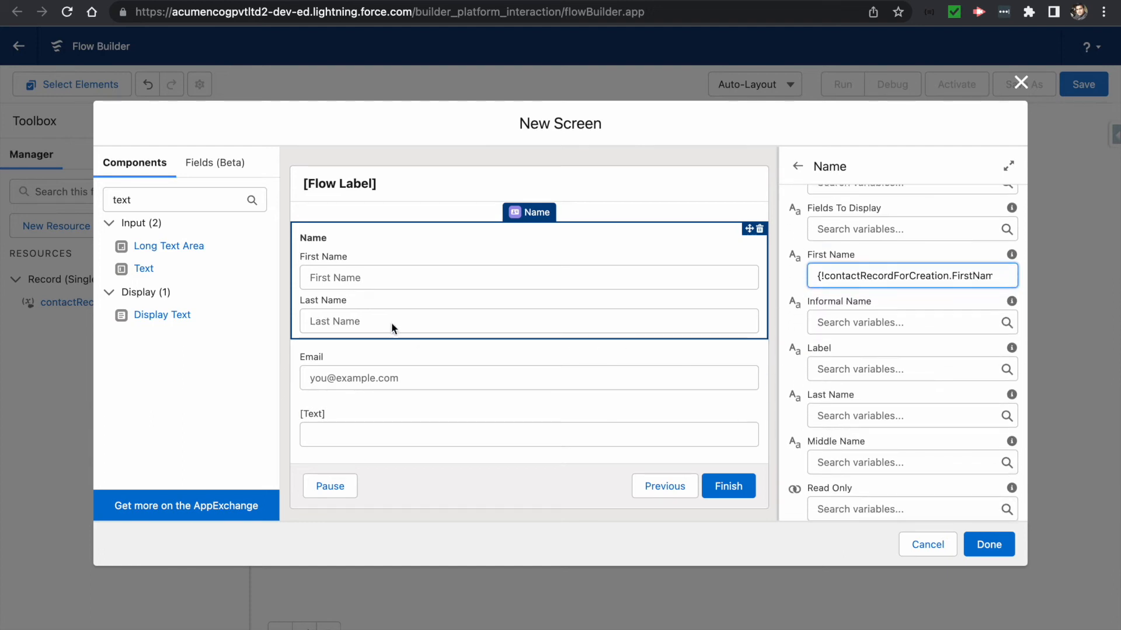
click(834, 415)
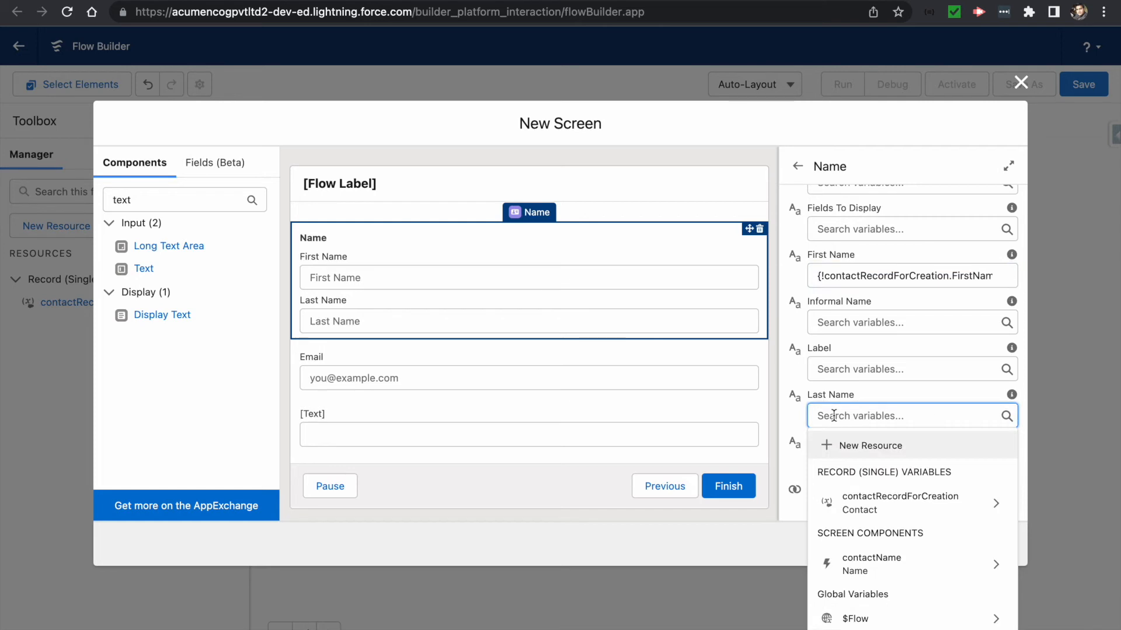
click(870, 502)
text(last)
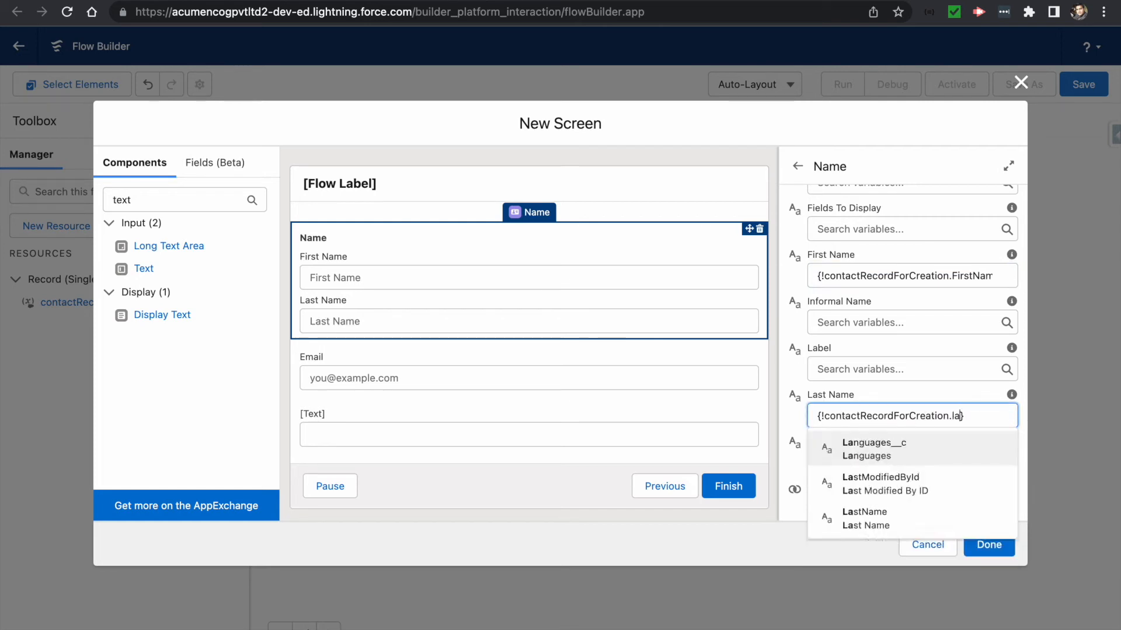
click(873, 477)
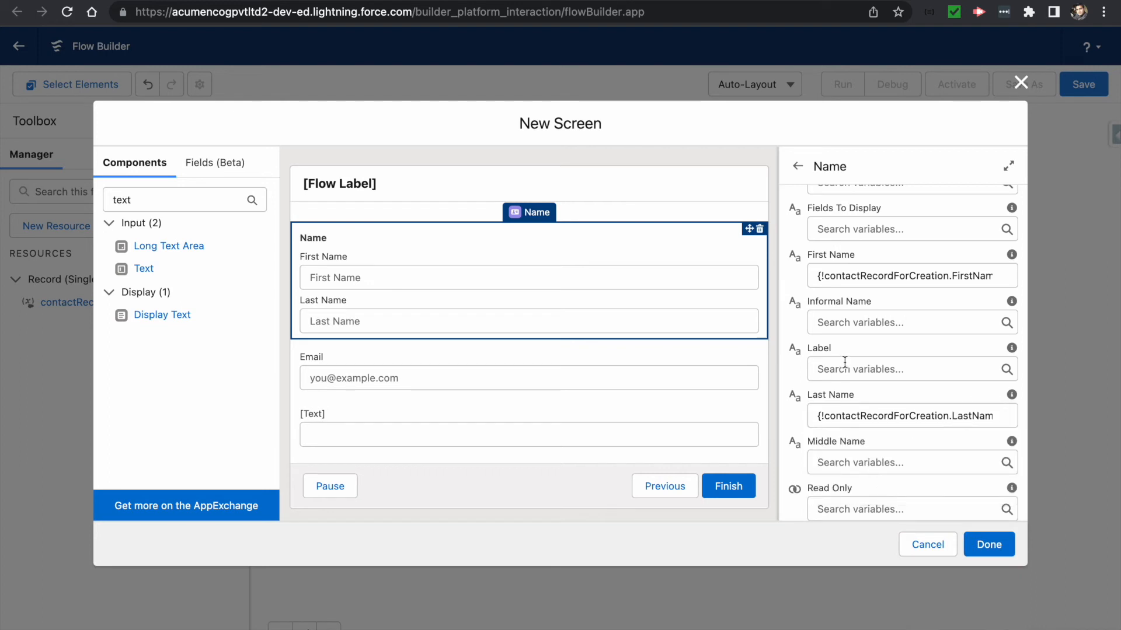
click(859, 391)
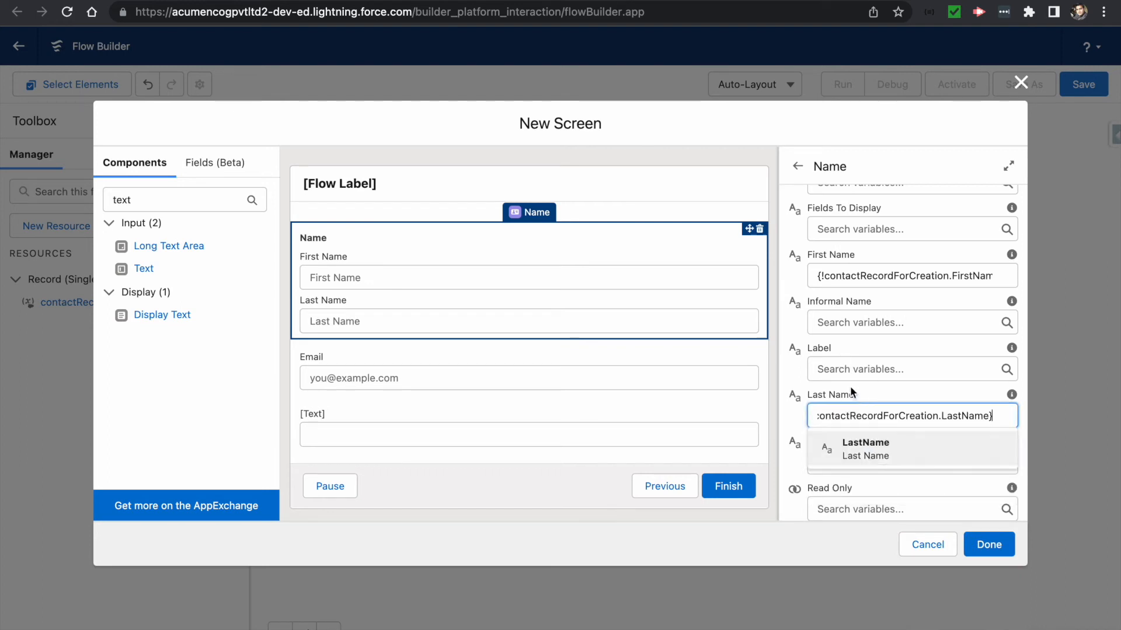
click(802, 392)
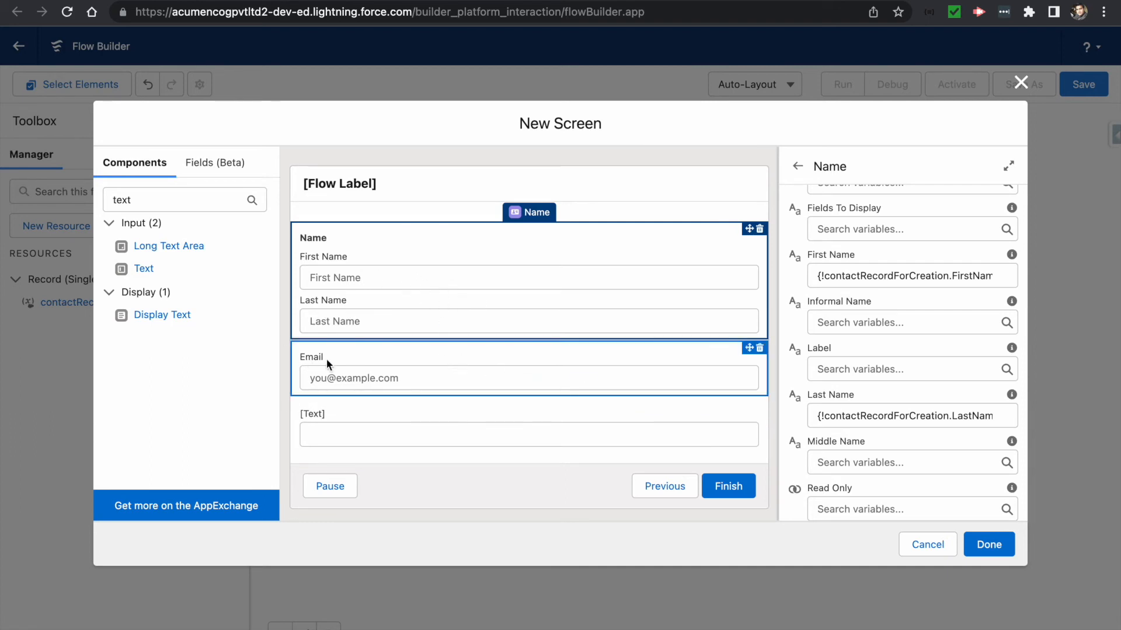
click(350, 360)
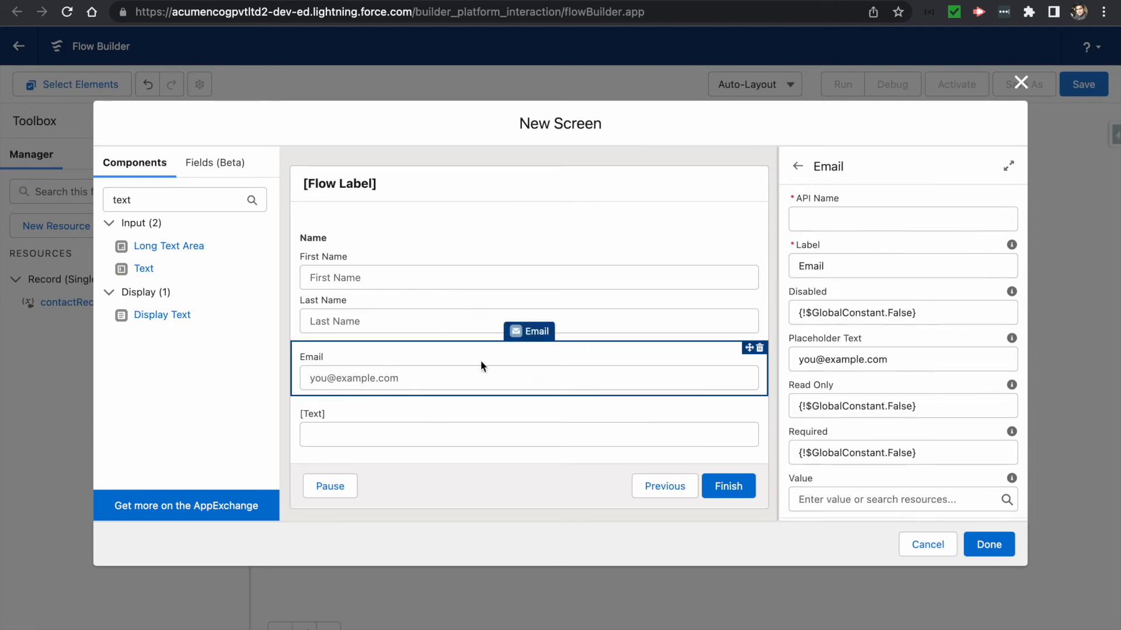
- Set the Email component's API name to email
click(809, 212)
text(em)
key(BackSpace)
key(BackSpace)
text(email)
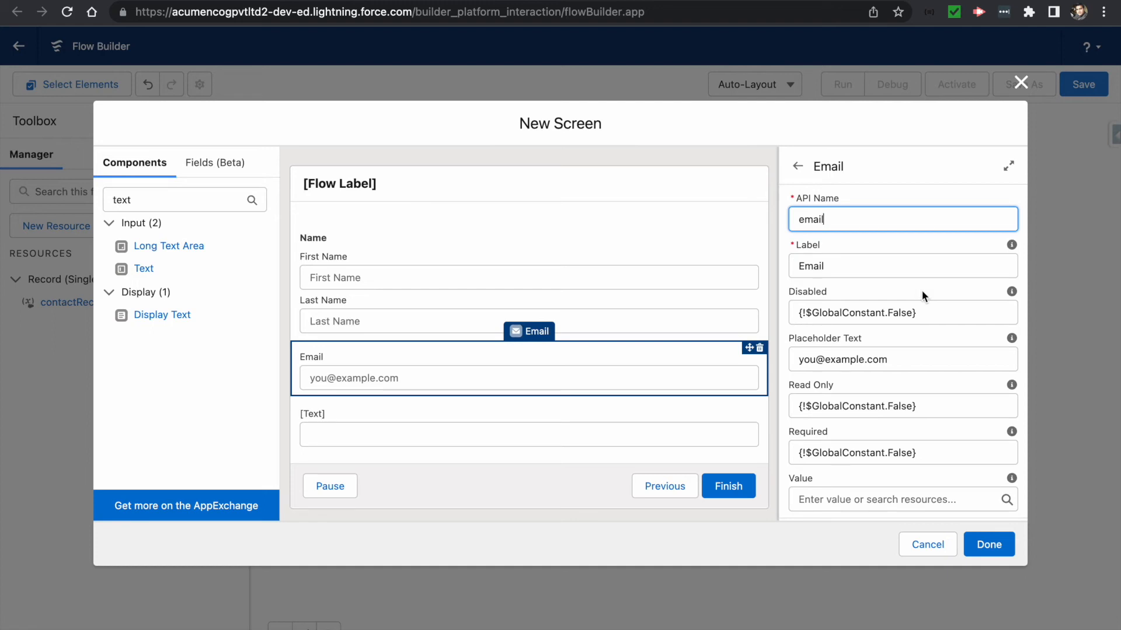
click(870, 238)
- Enable manual variable assignment for Email and start a new resource for its Value
scroll(807, 304, down, 2)
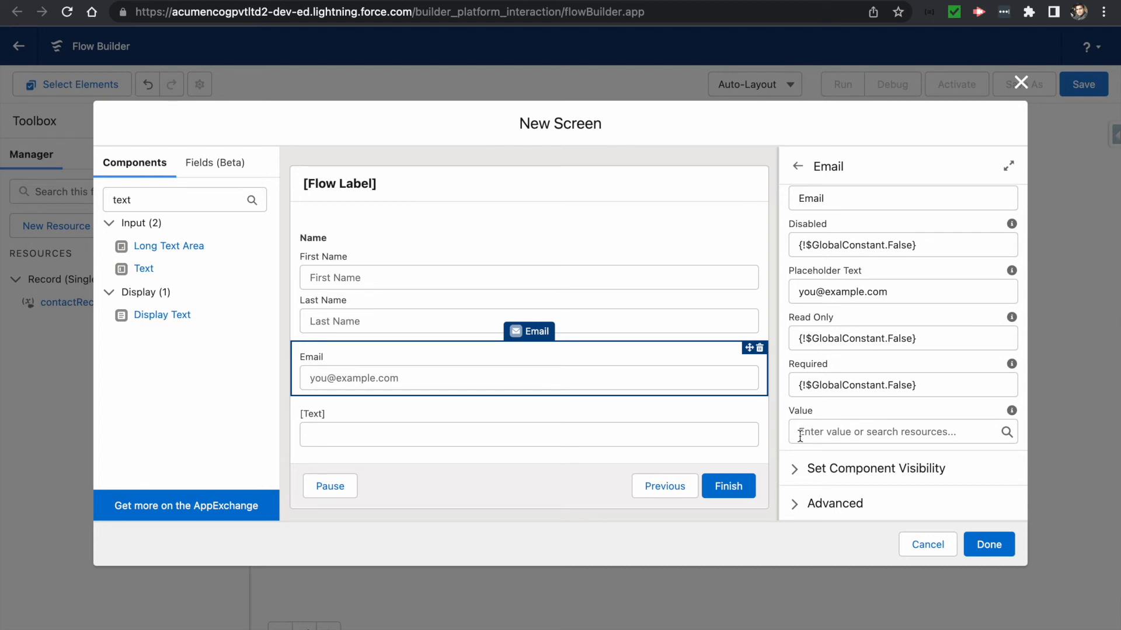
click(796, 507)
scroll(796, 508, down, 1)
scroll(795, 506, down, 3)
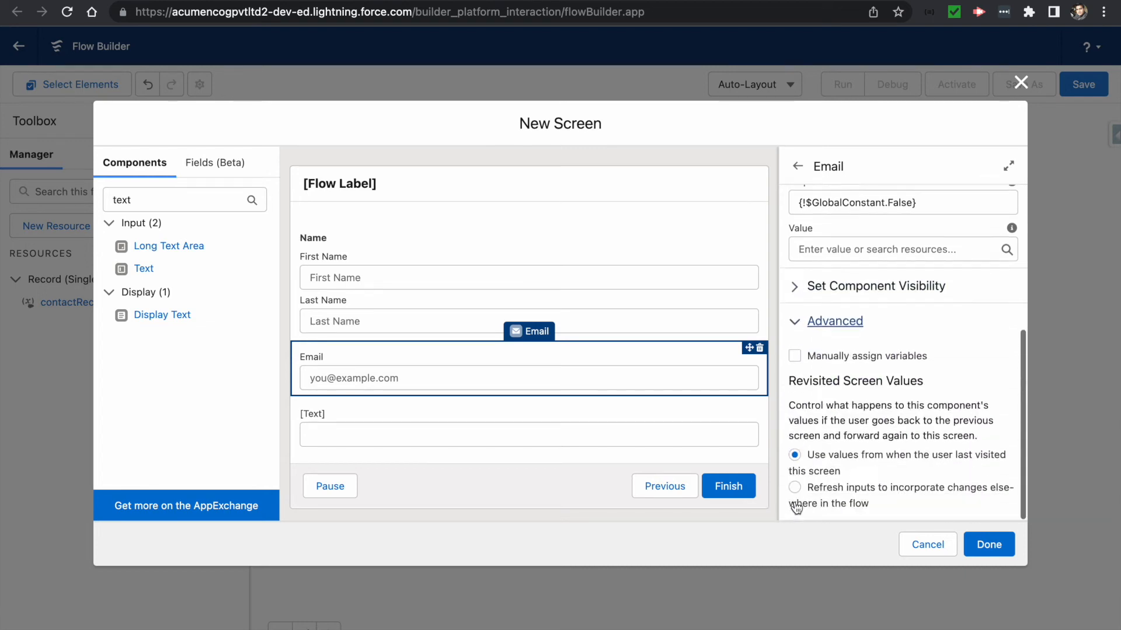
click(796, 354)
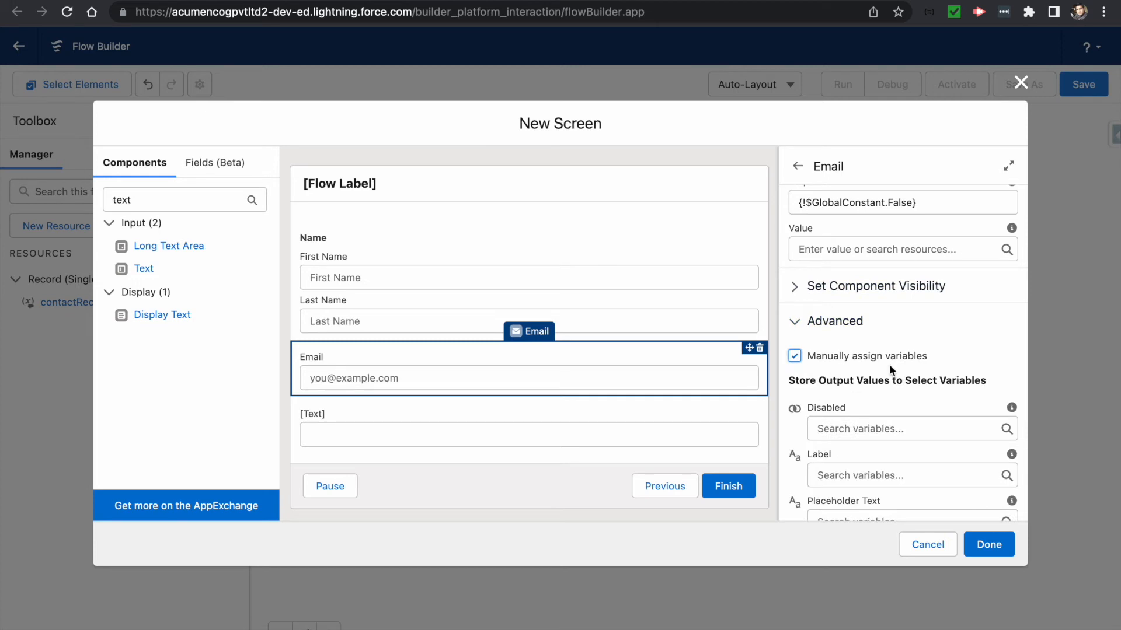
scroll(849, 393, down, 2)
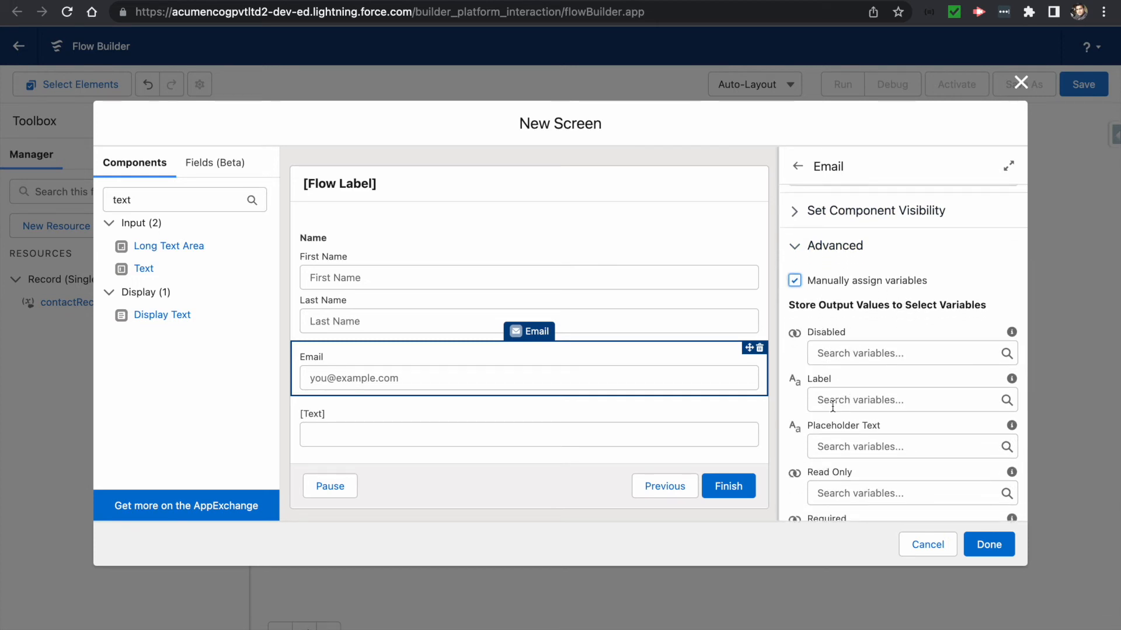
scroll(827, 421, down, 1)
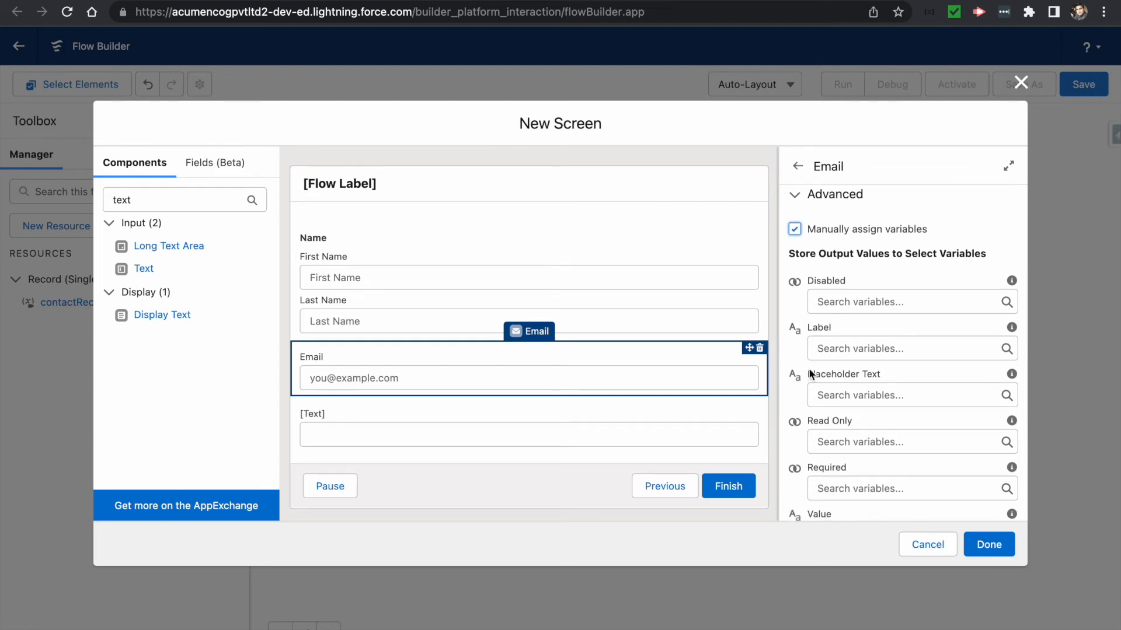
scroll(822, 404, down, 1)
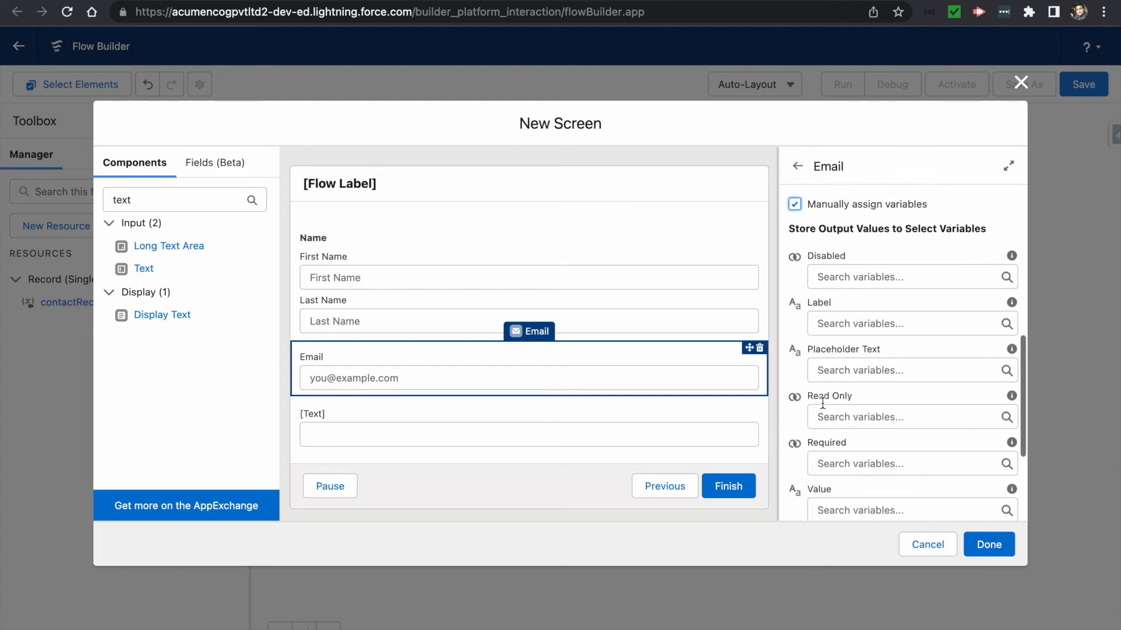
scroll(822, 403, down, 1)
scroll(823, 407, down, 1)
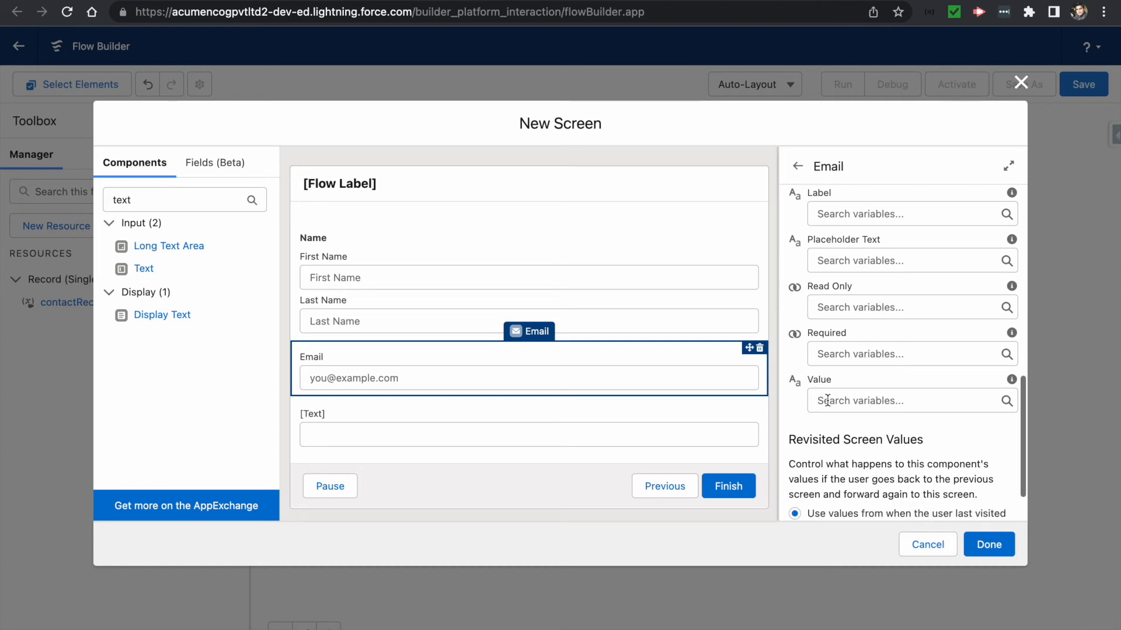
click(827, 401)
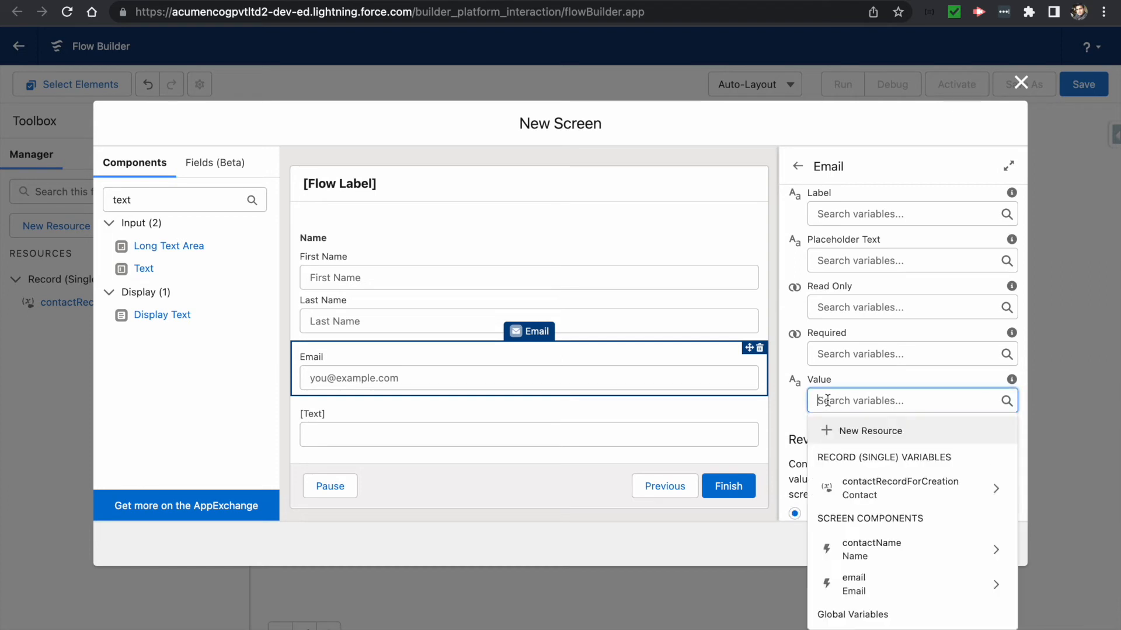
click(849, 432)
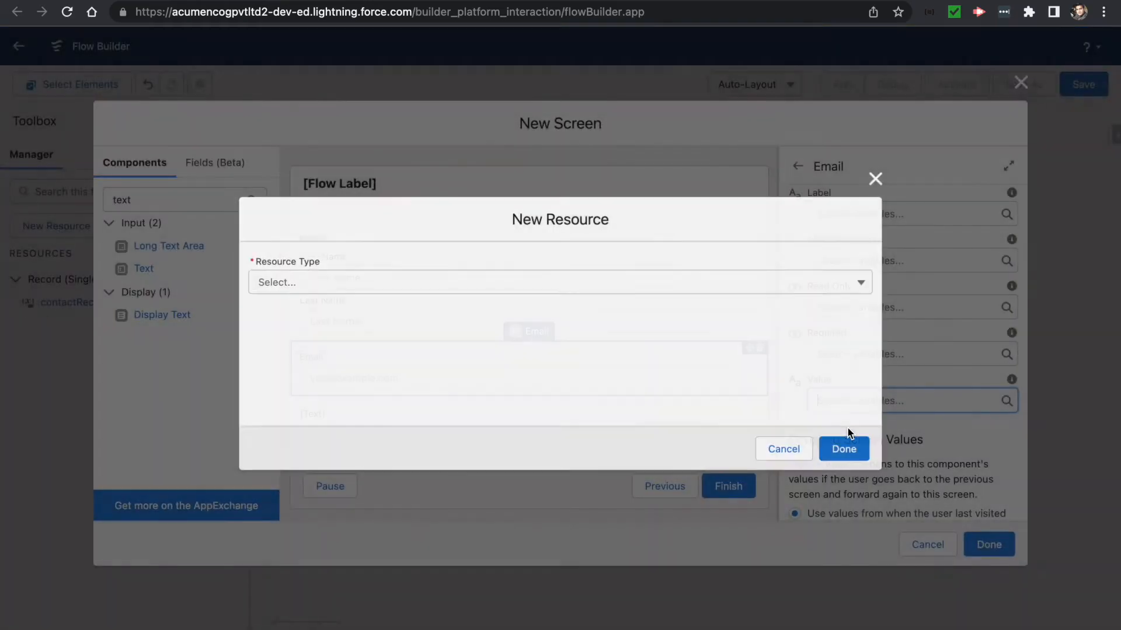
- Create Text variable contactEmail, described 'Contact Email to be stored', as the Email value
click(342, 285)
click(277, 312)
click(275, 308)
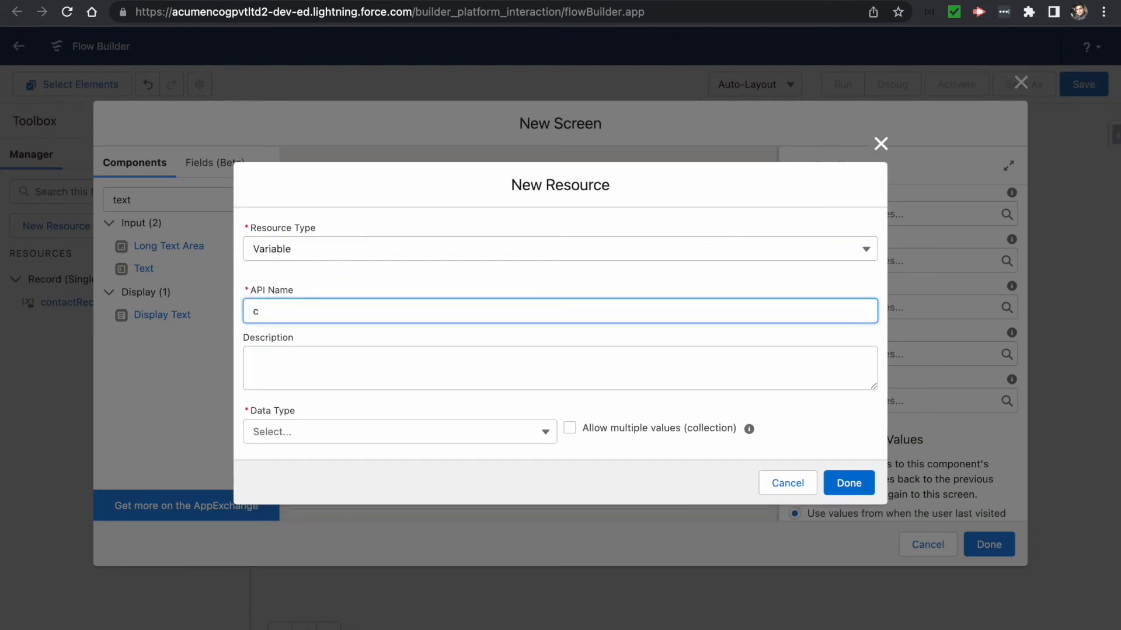
text(contactEmail)
key(Tab)
text(co)
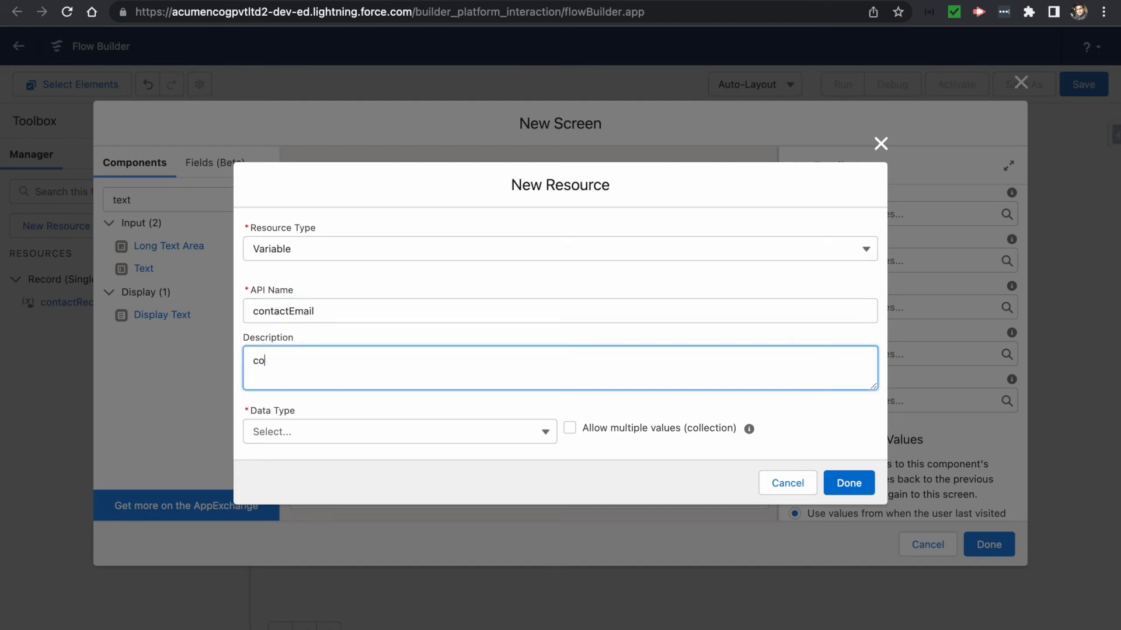
text(ntact)
key(ctrl+a)
text(Contact Email to be stored)
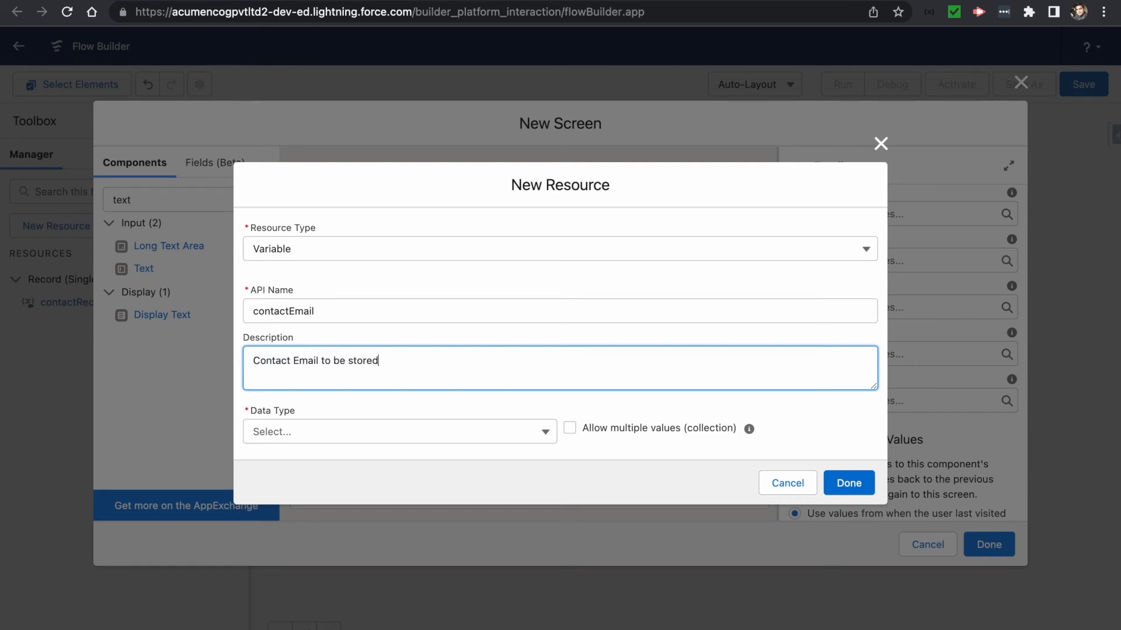
click(275, 430)
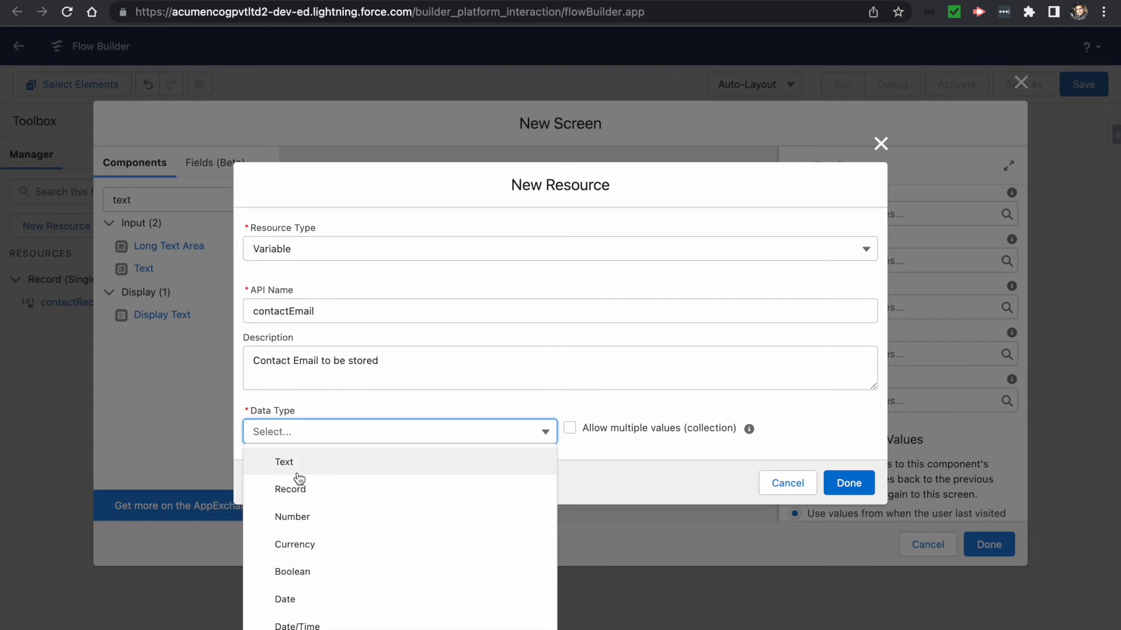
click(297, 471)
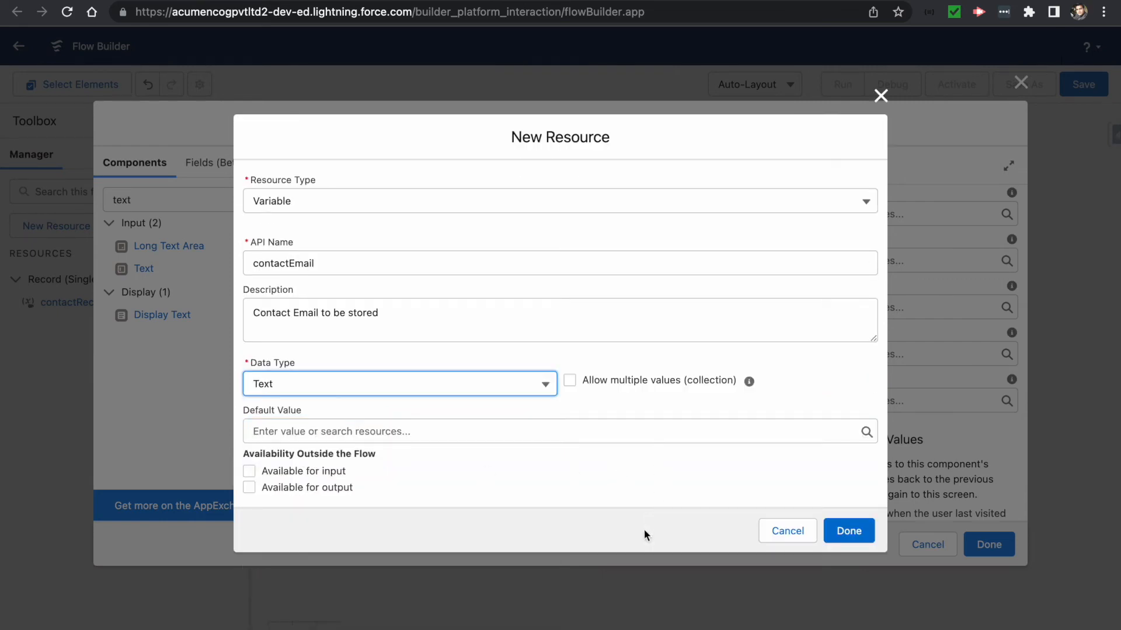
click(848, 532)
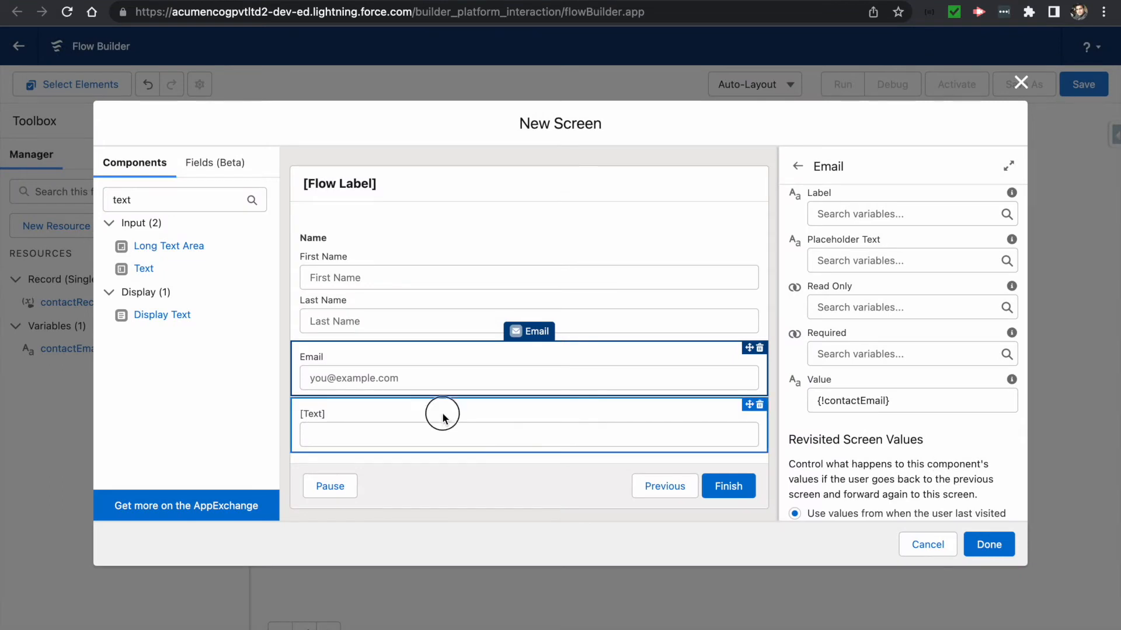
- Add a text input labelled Company, with API name Company, to the contact screen
click(442, 416)
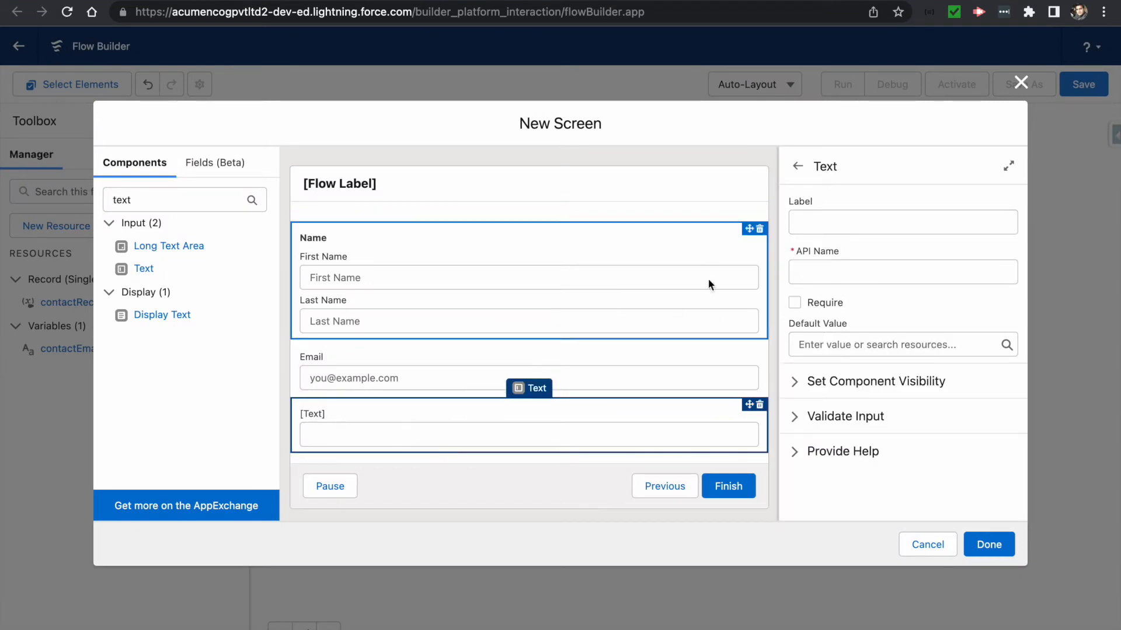
click(820, 228)
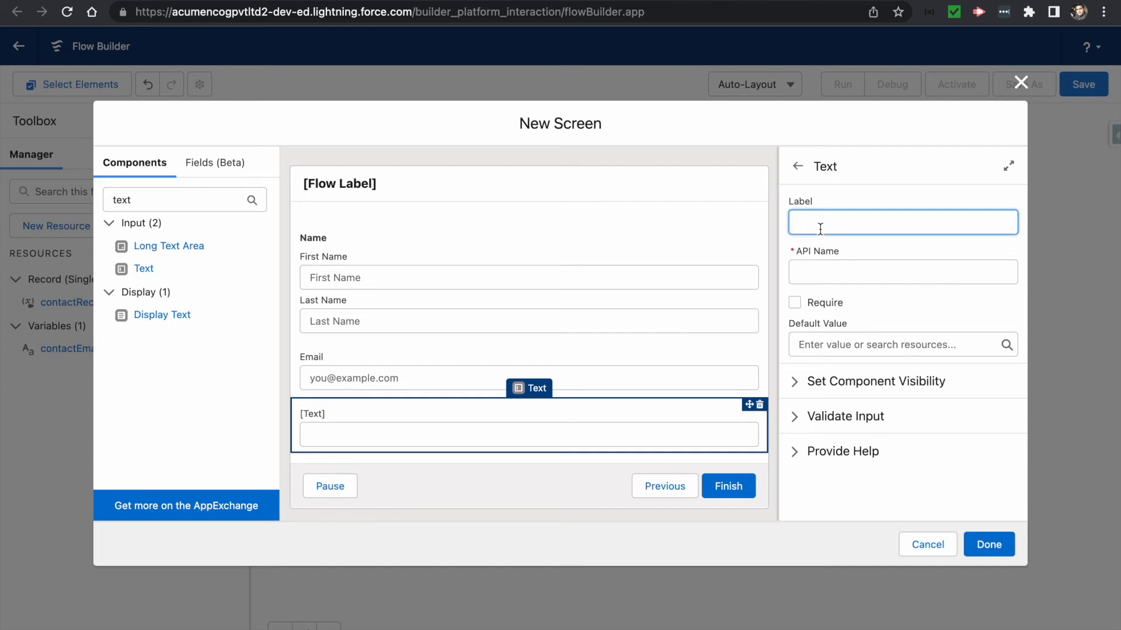
text(Company)
key(Tab)
key(BackSpace)
key(shift+Tab)
text(Coman)
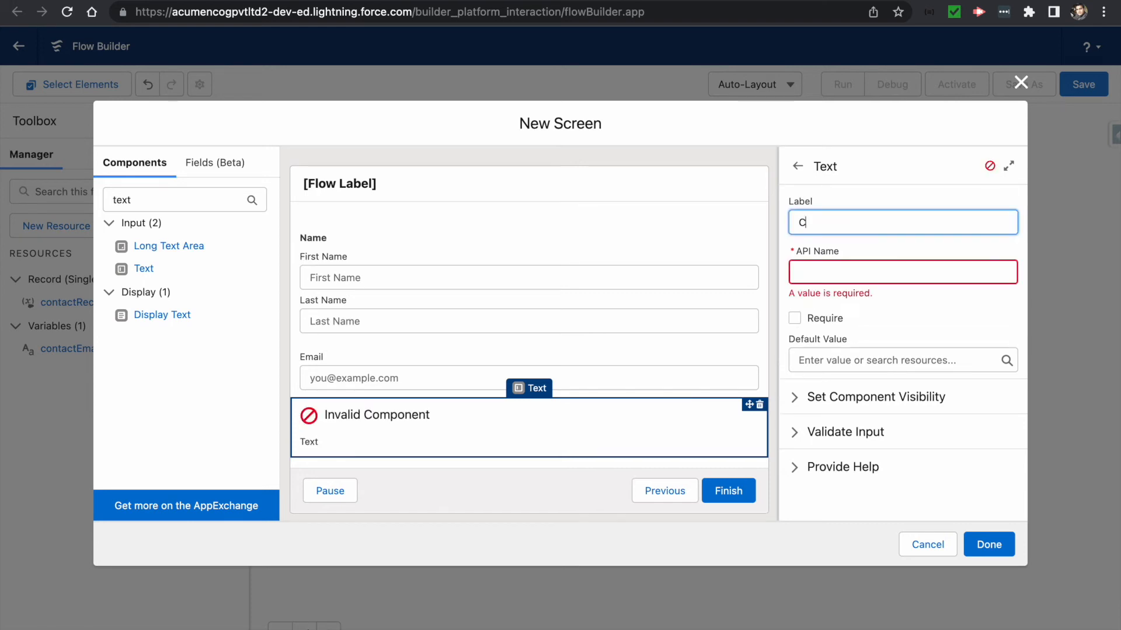
key(BackSpace)
text(pany)
key(Tab)
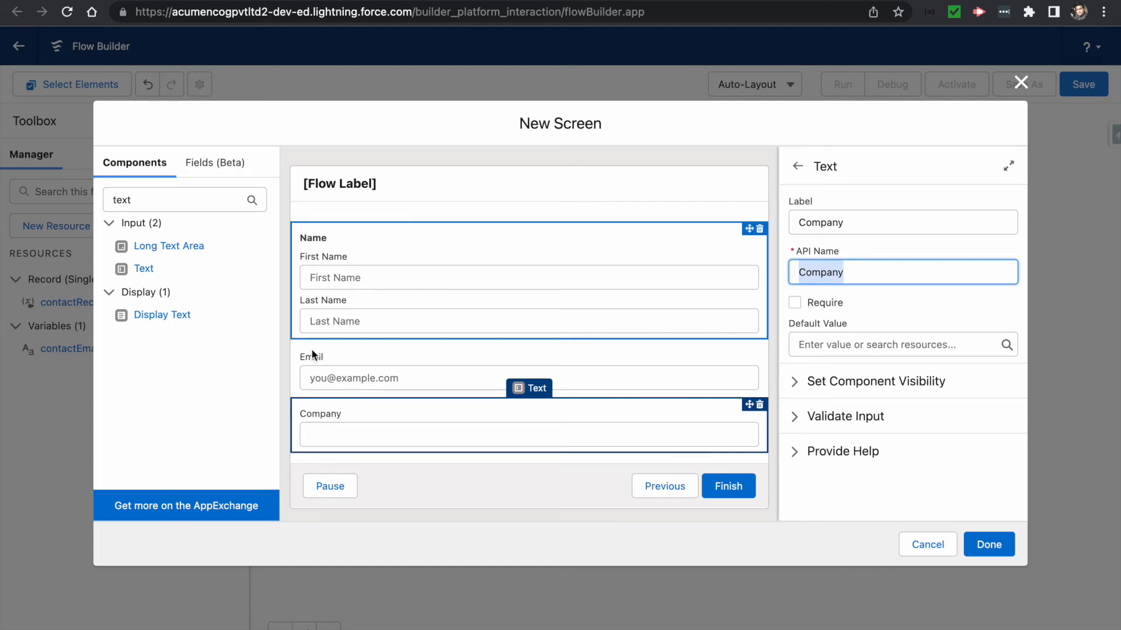
- Make the Company input required and place the finished Create Contact Screen in the flow
click(794, 303)
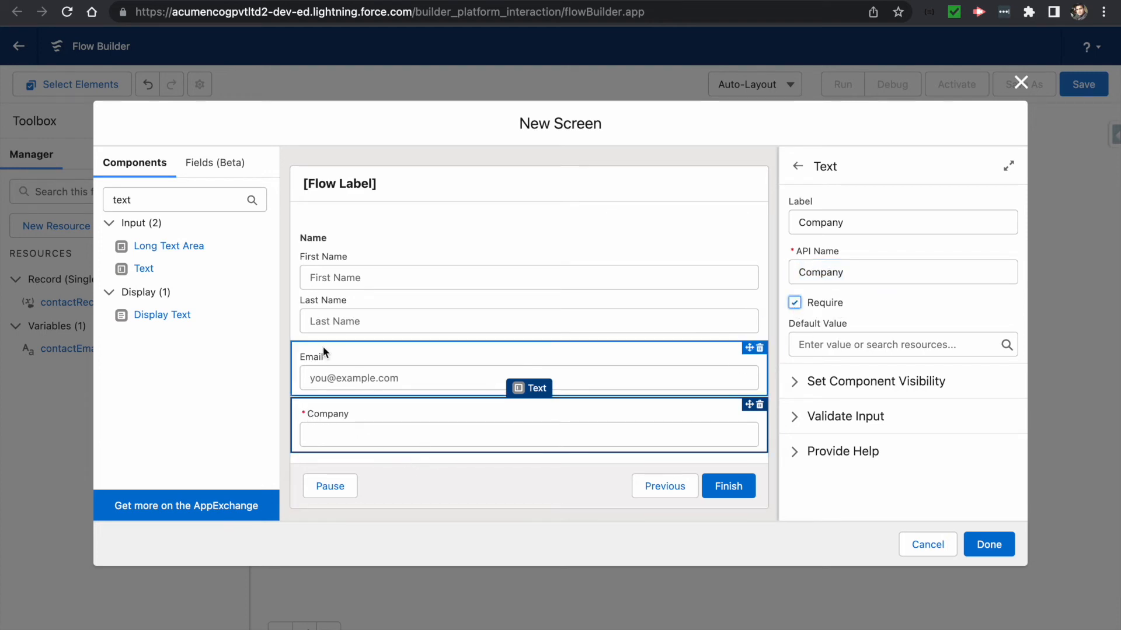
click(327, 304)
scroll(858, 355, down, 5)
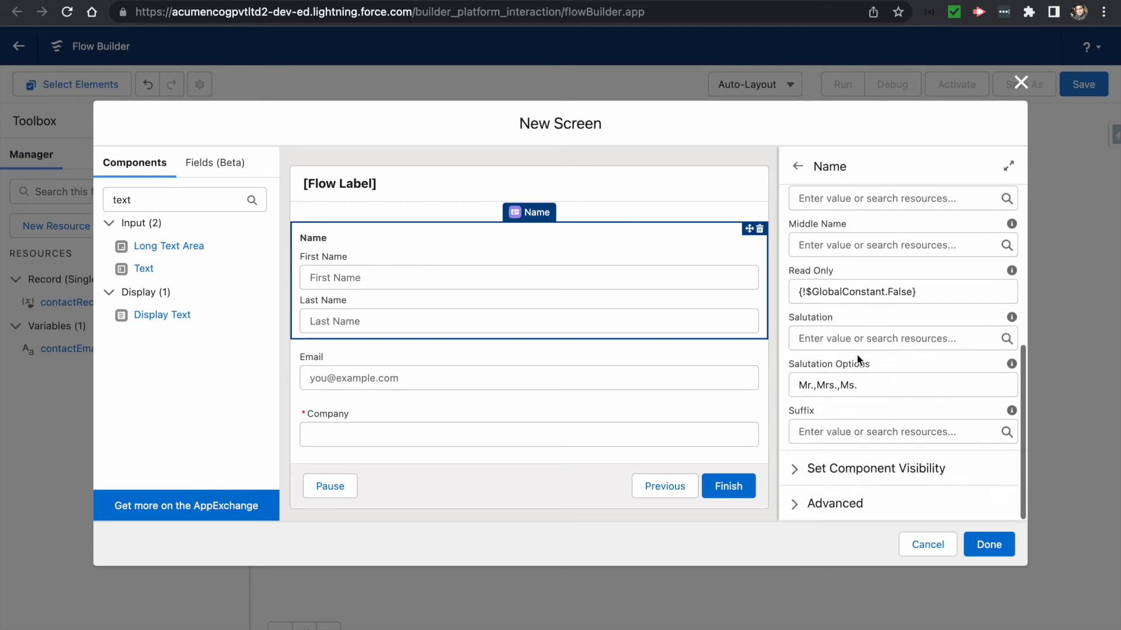
click(642, 187)
click(978, 549)
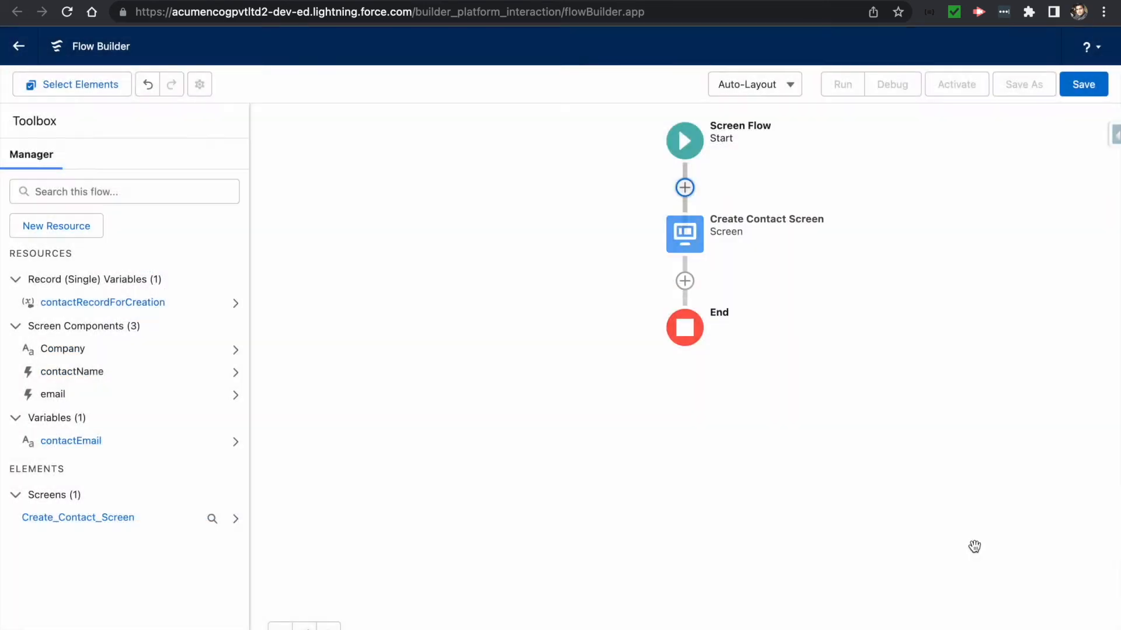
- Add an Assignment labelled accountRecAssignment after Create Contact Screen
click(684, 282)
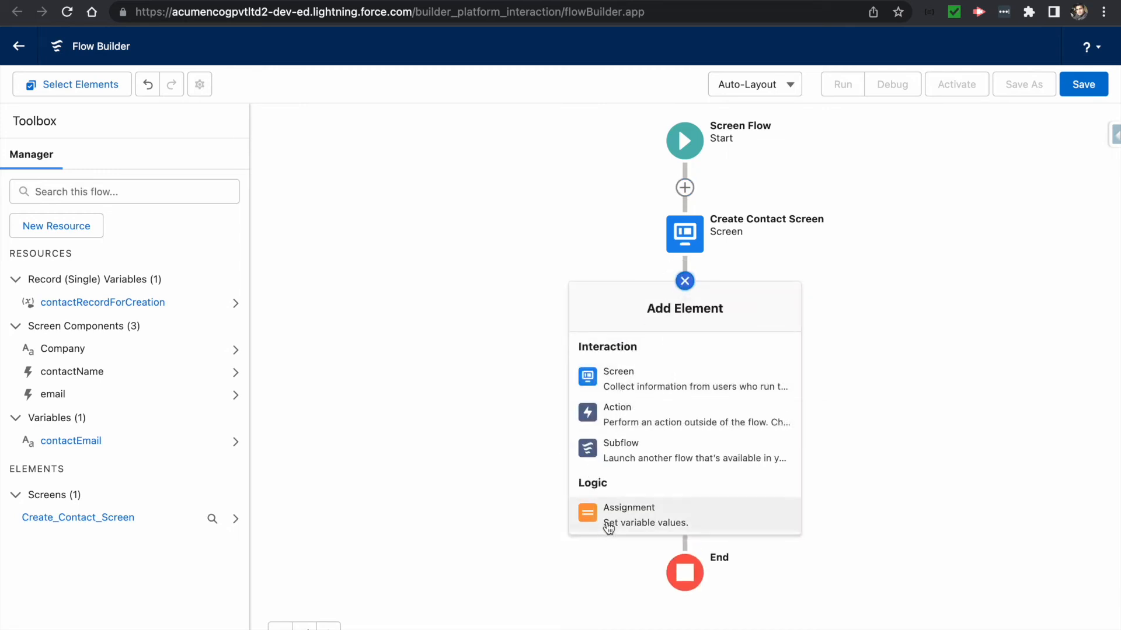
scroll(620, 418, down, 2)
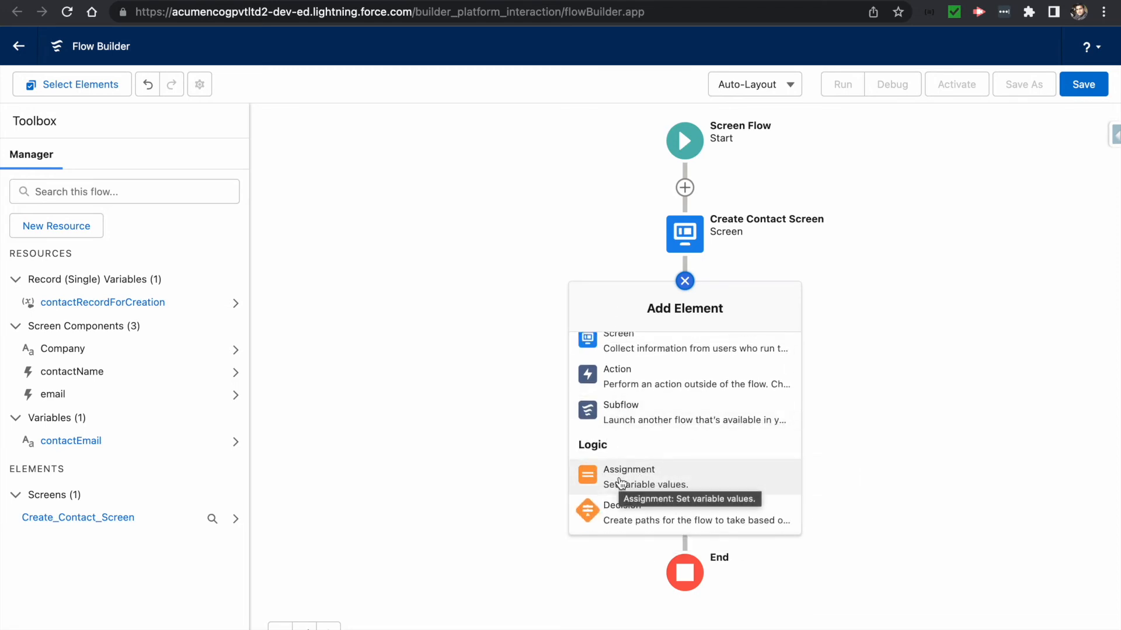
click(621, 482)
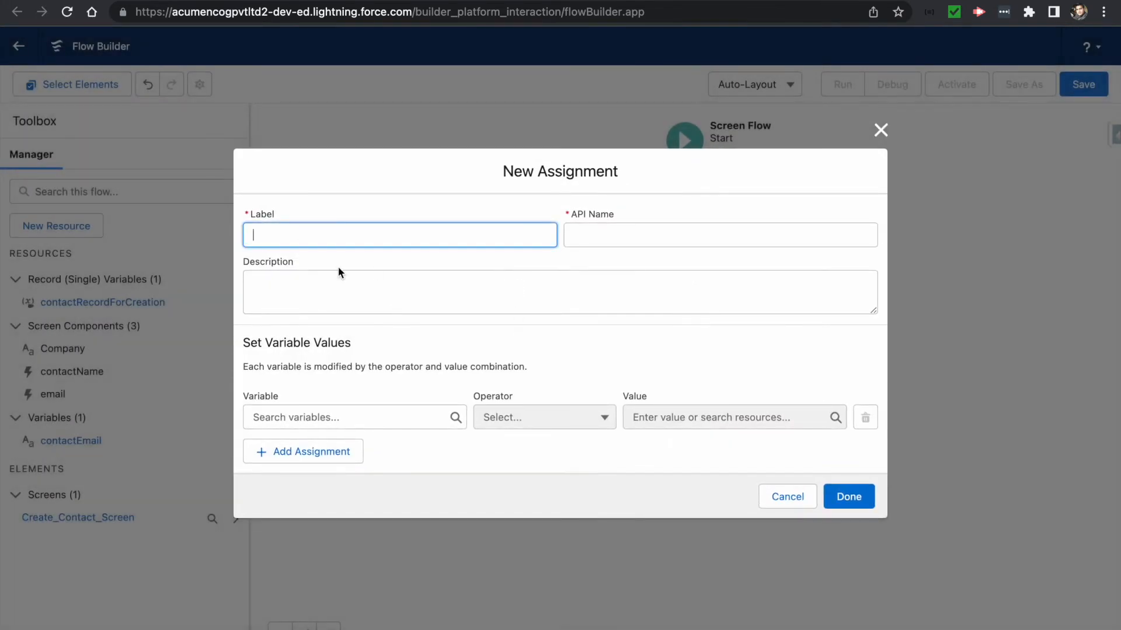
text(accountRecAssignment)
key(Tab)
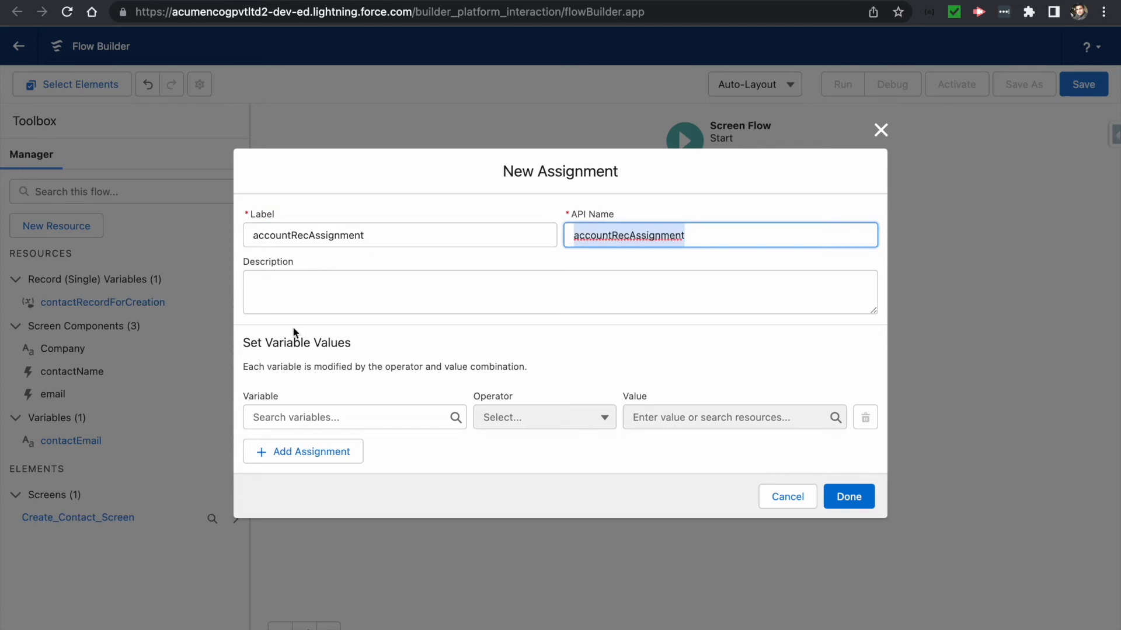
click(293, 422)
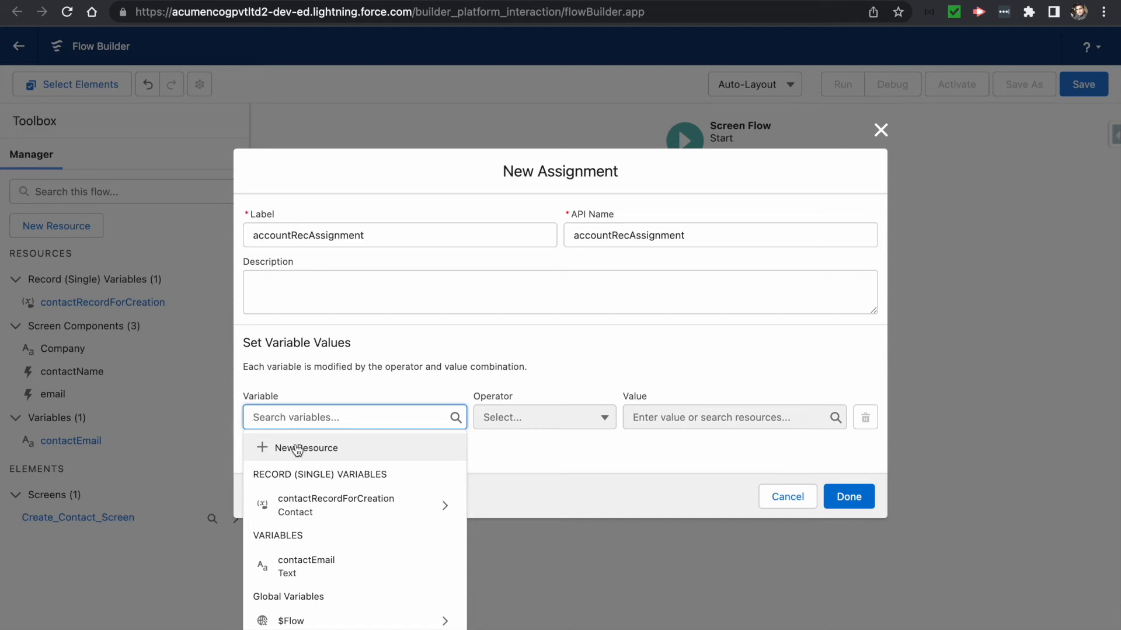
- Create Account record variable accountRec and make accountRec.Name the assignment's first variable
click(298, 449)
click(299, 289)
click(300, 312)
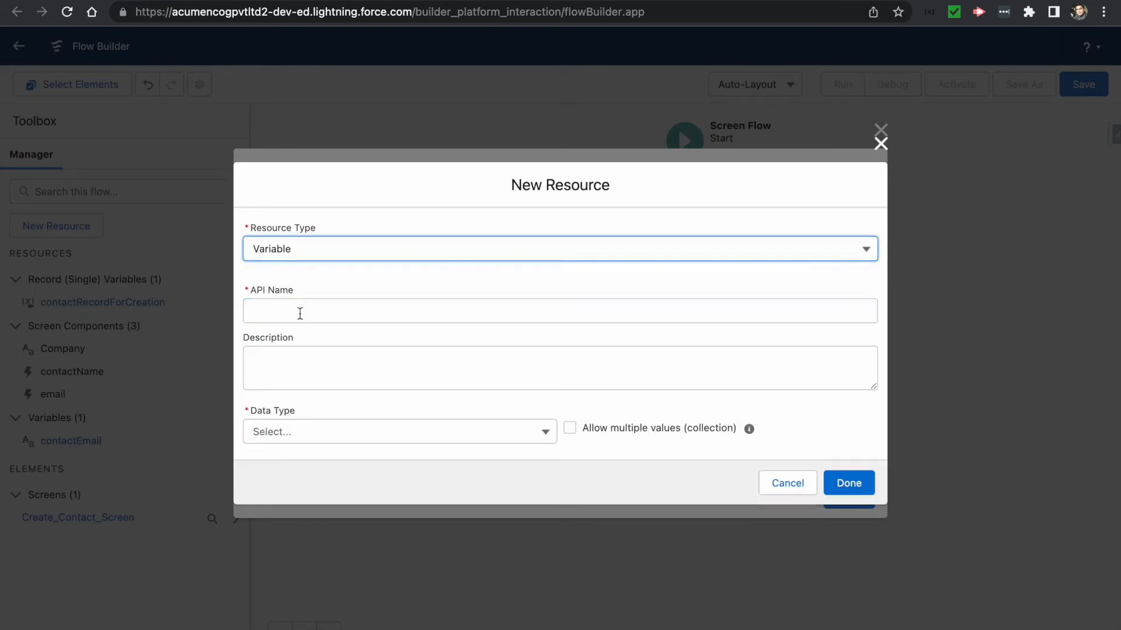
click(274, 315)
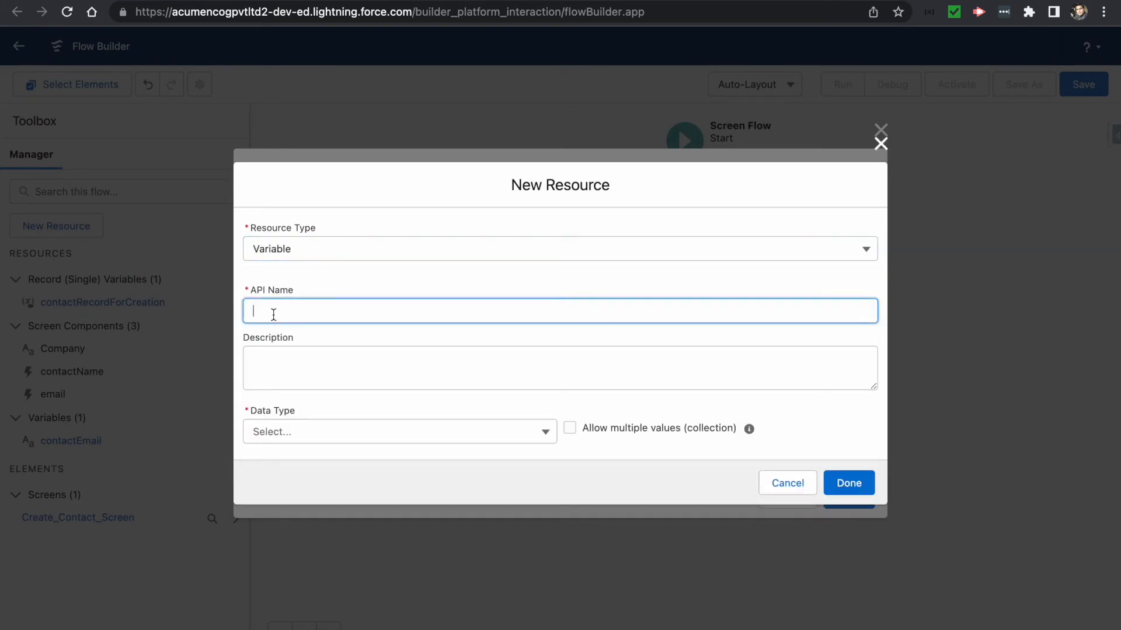
text(countRec)
click(257, 351)
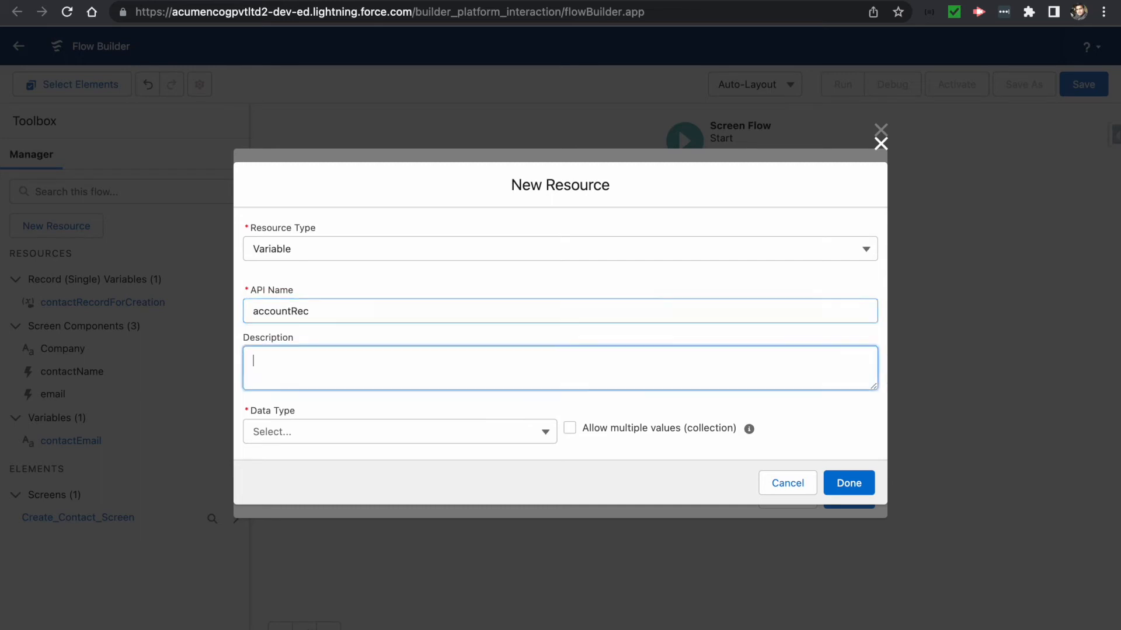
click(271, 432)
click(289, 493)
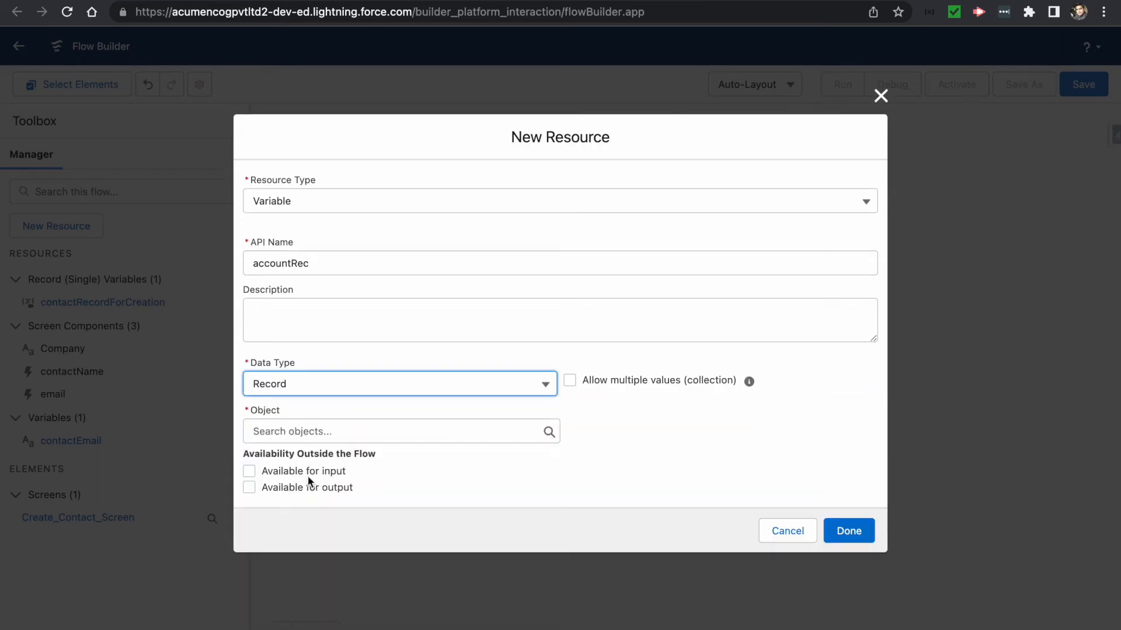
click(325, 431)
text(account)
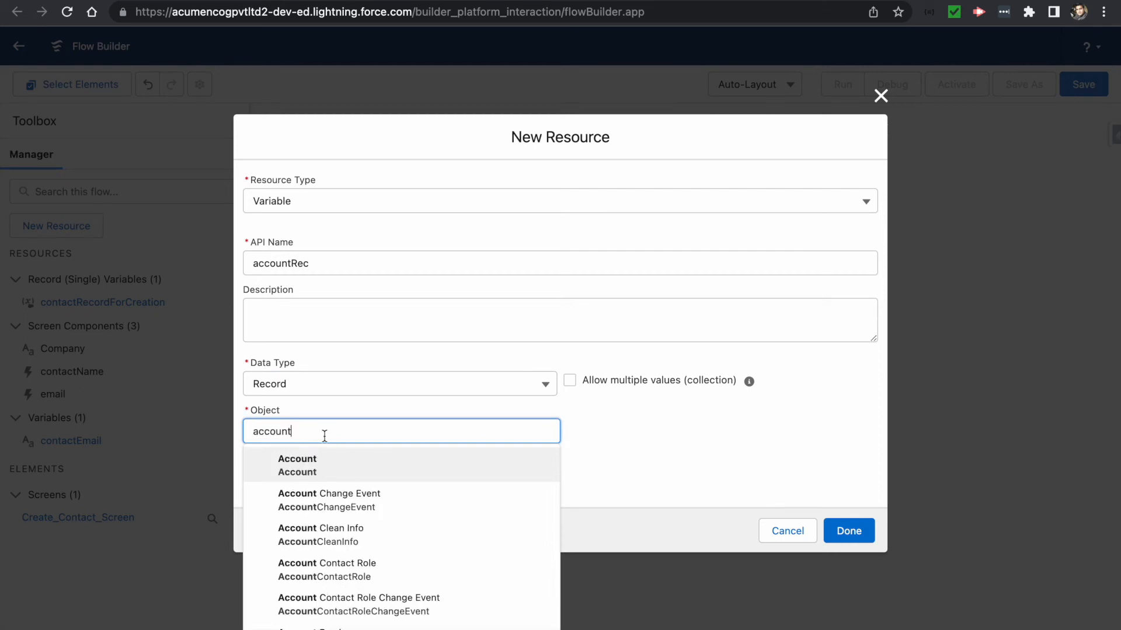
click(325, 460)
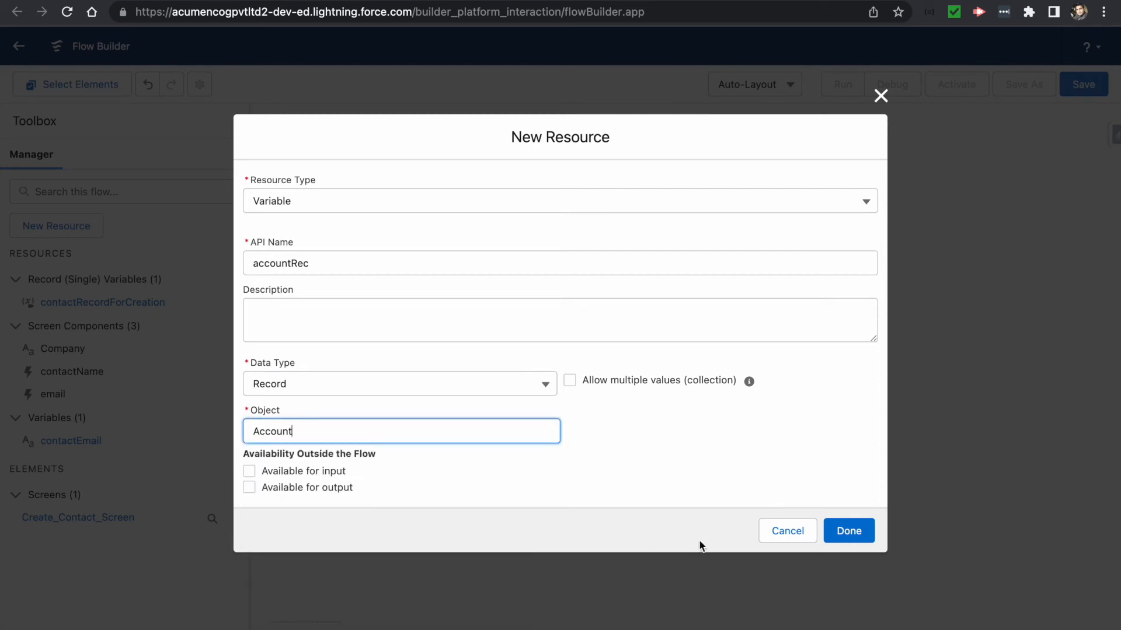
click(847, 531)
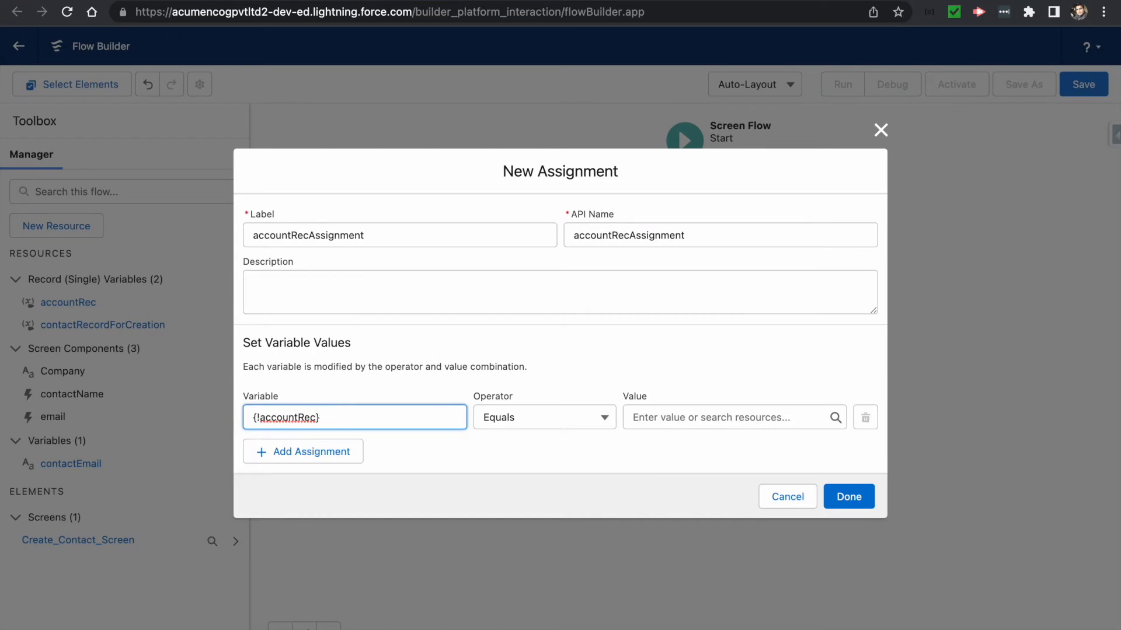
text(.)
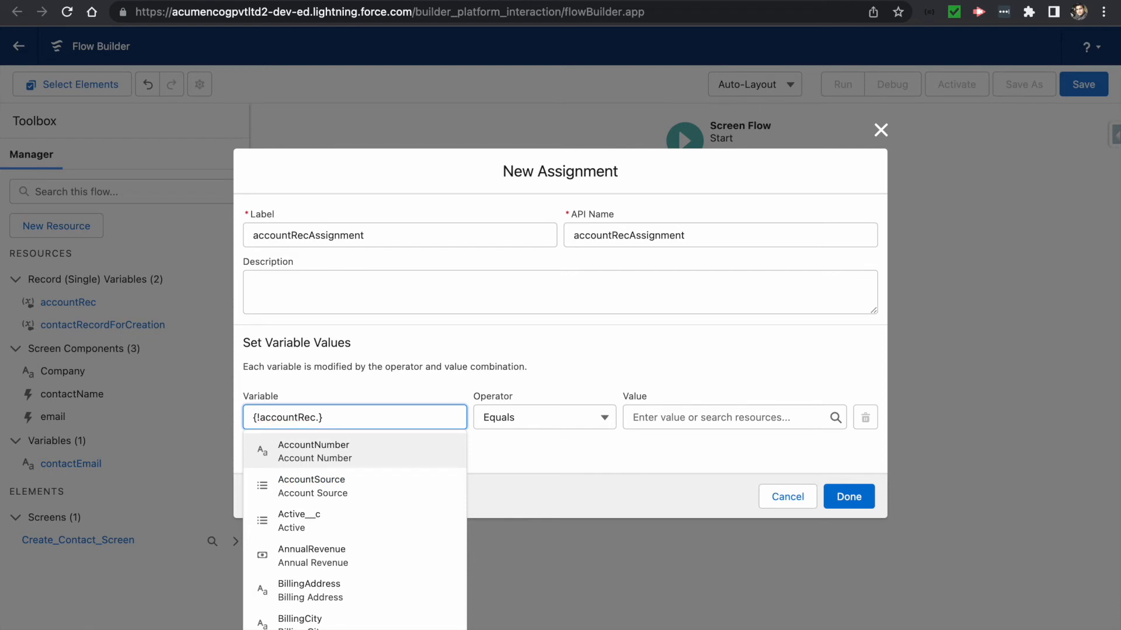
text(Name)
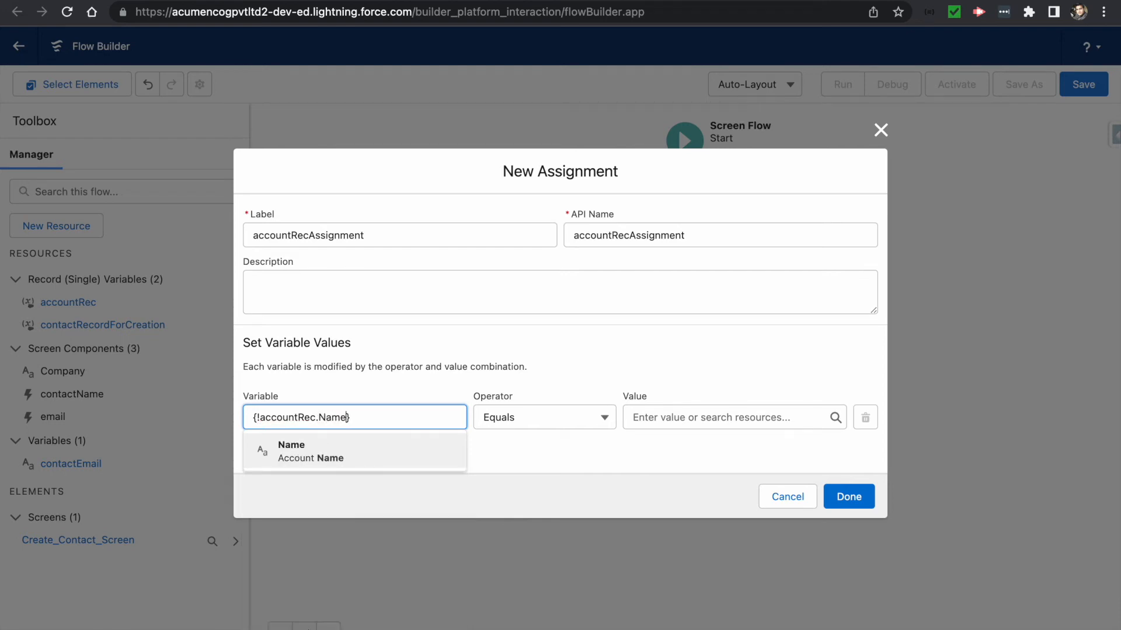
- Set accountRec's Account Name to the Company screen input, then add a second assignment row
click(295, 451)
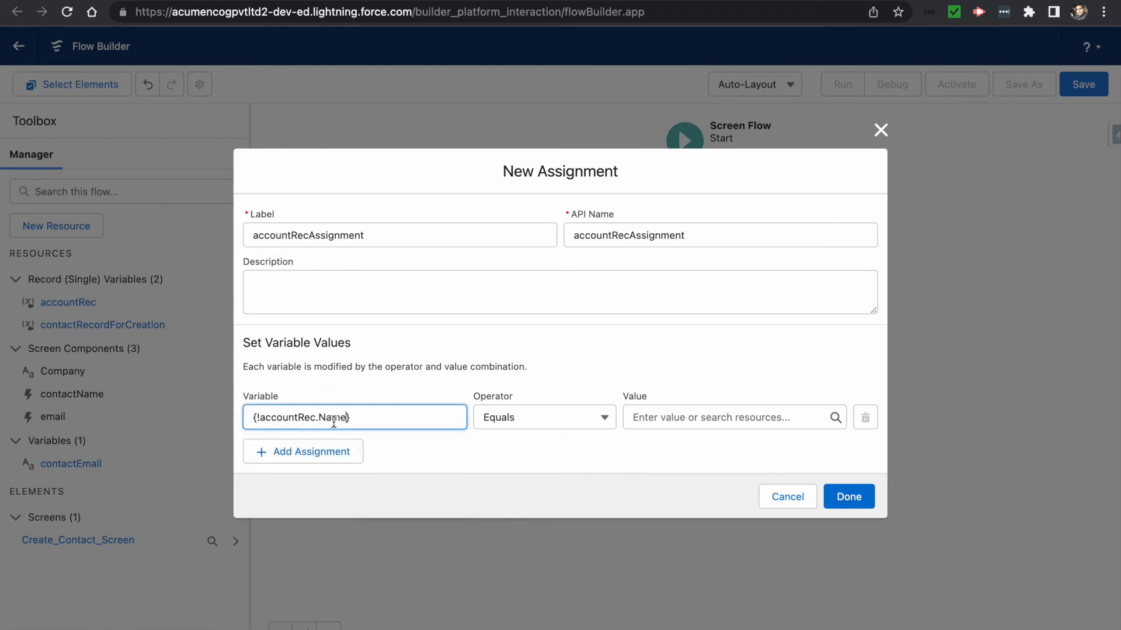
click(661, 417)
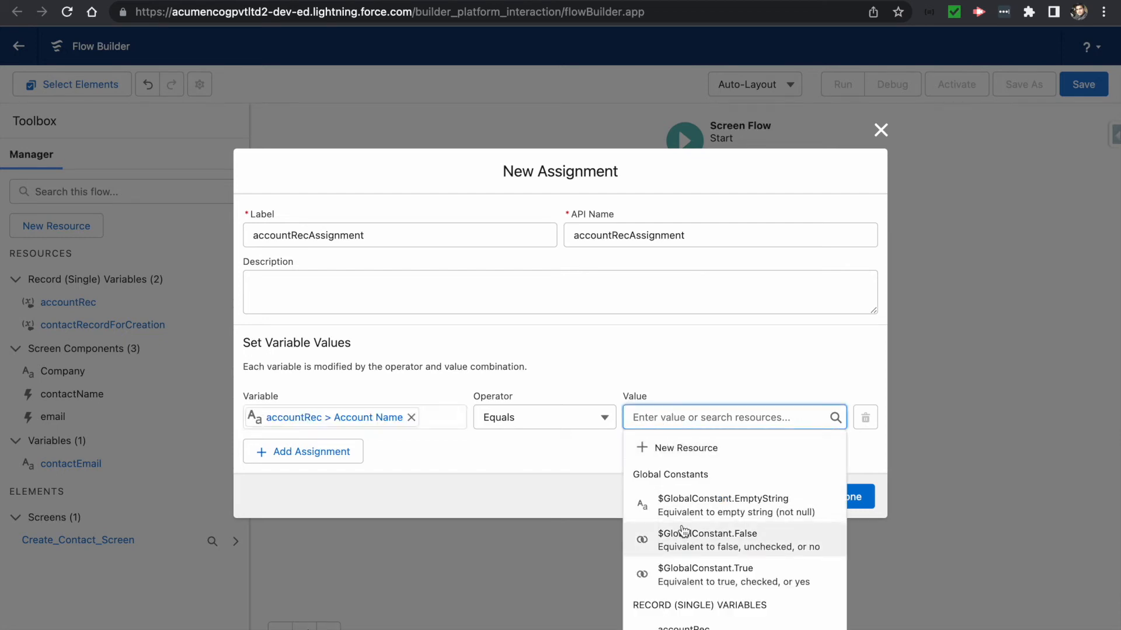
scroll(683, 532, down, 5)
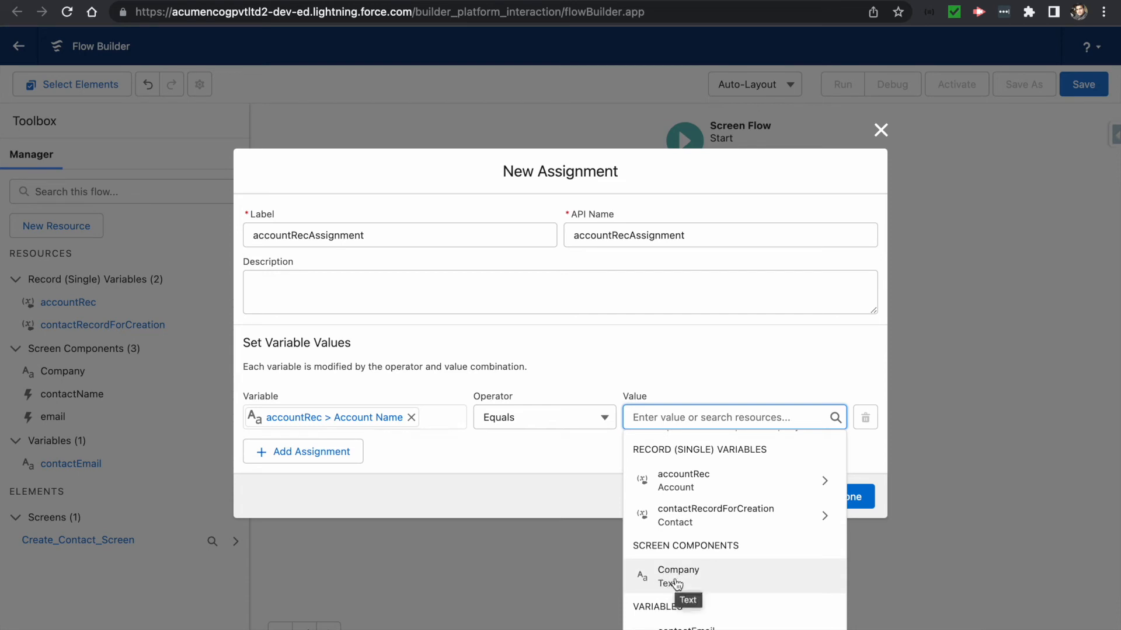
click(676, 583)
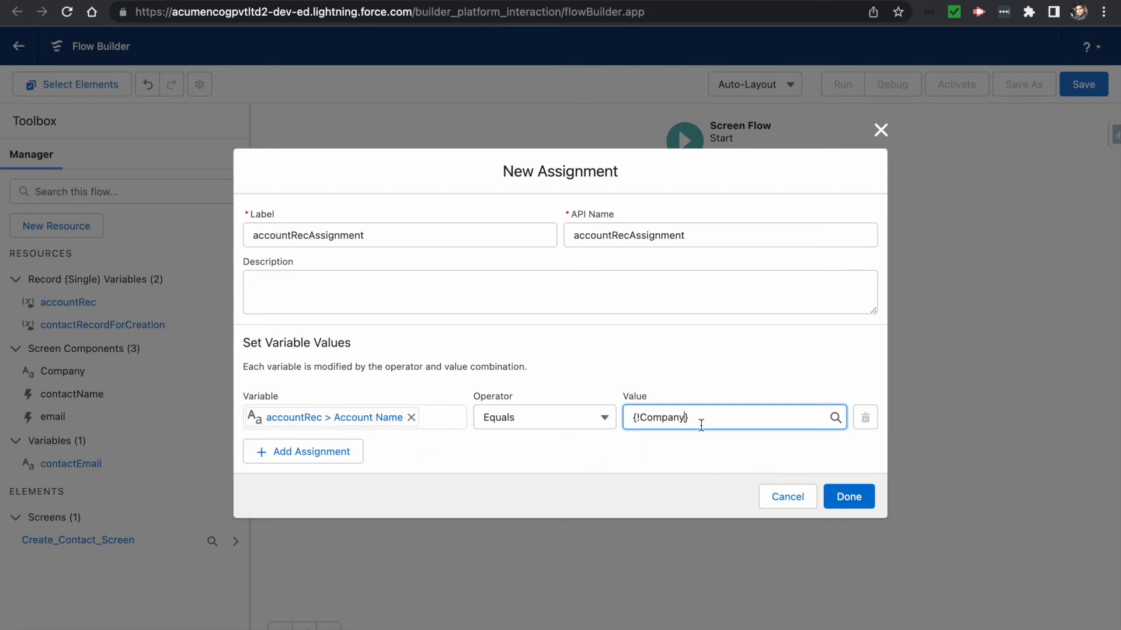
click(319, 453)
click(267, 438)
- Assign contactEmail to contactRecordForCreation's Email and save accountRecAssignment into the flow
text(conta)
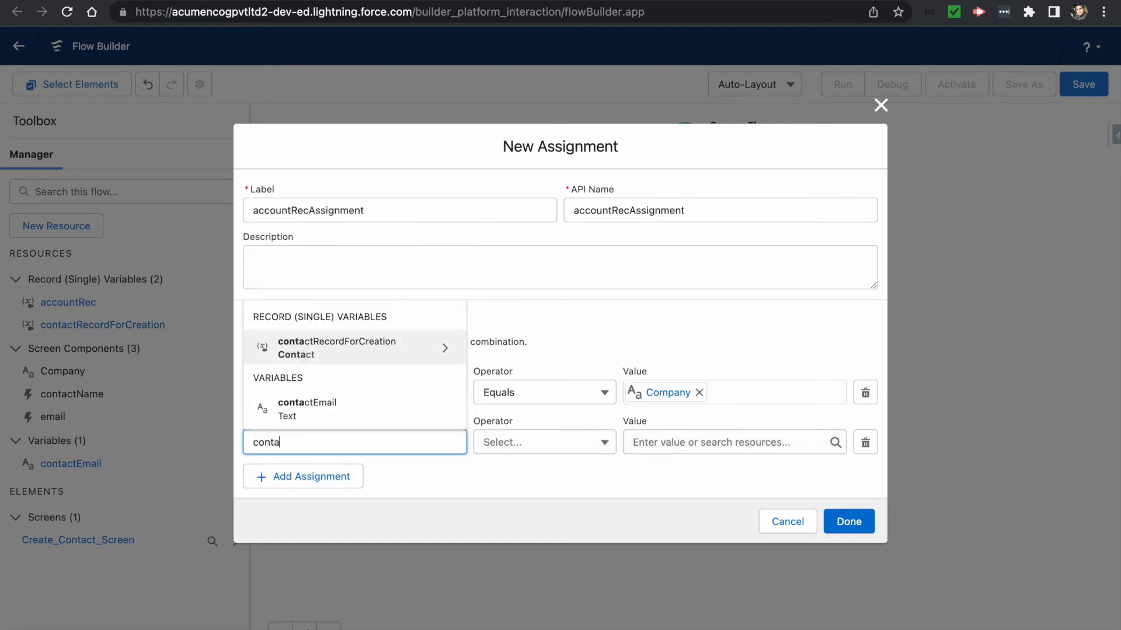
click(318, 349)
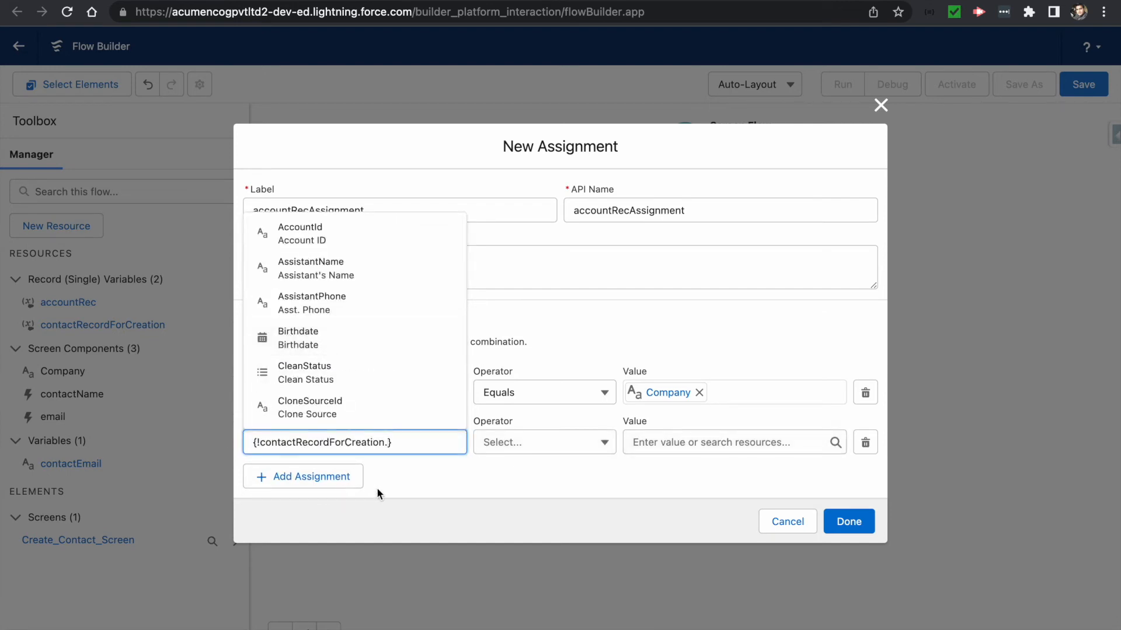
text(Email)
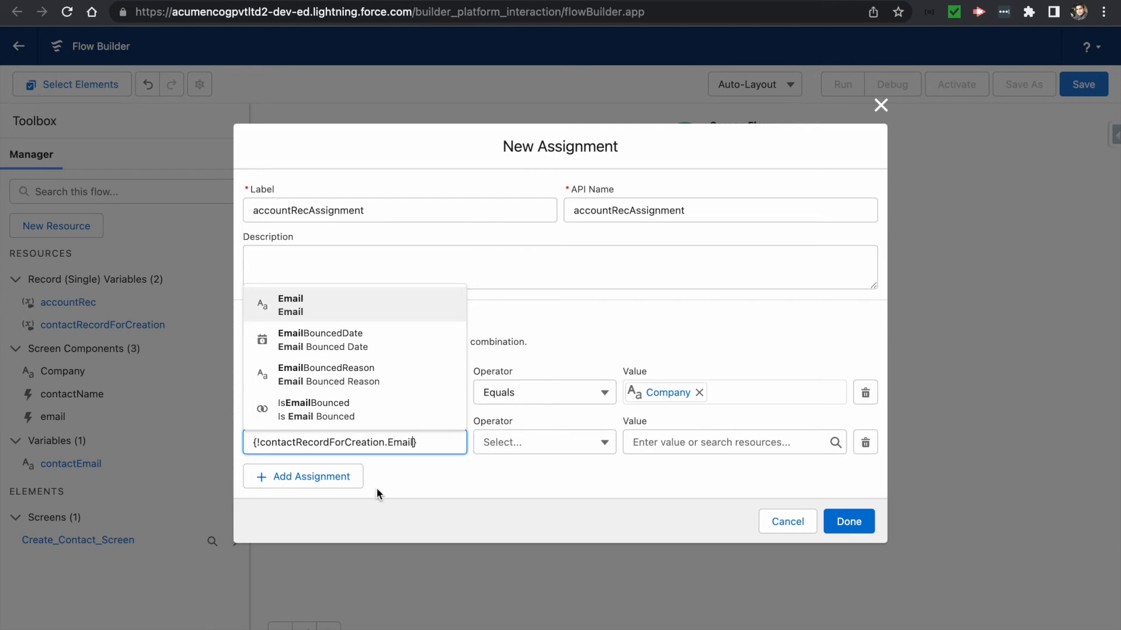
click(298, 315)
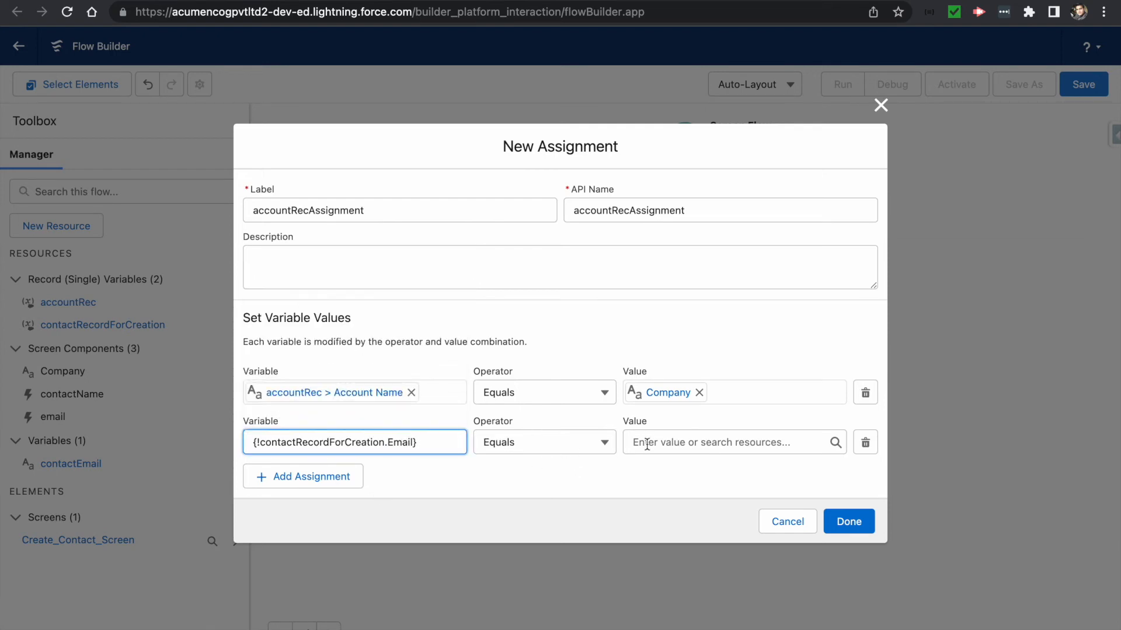
click(686, 442)
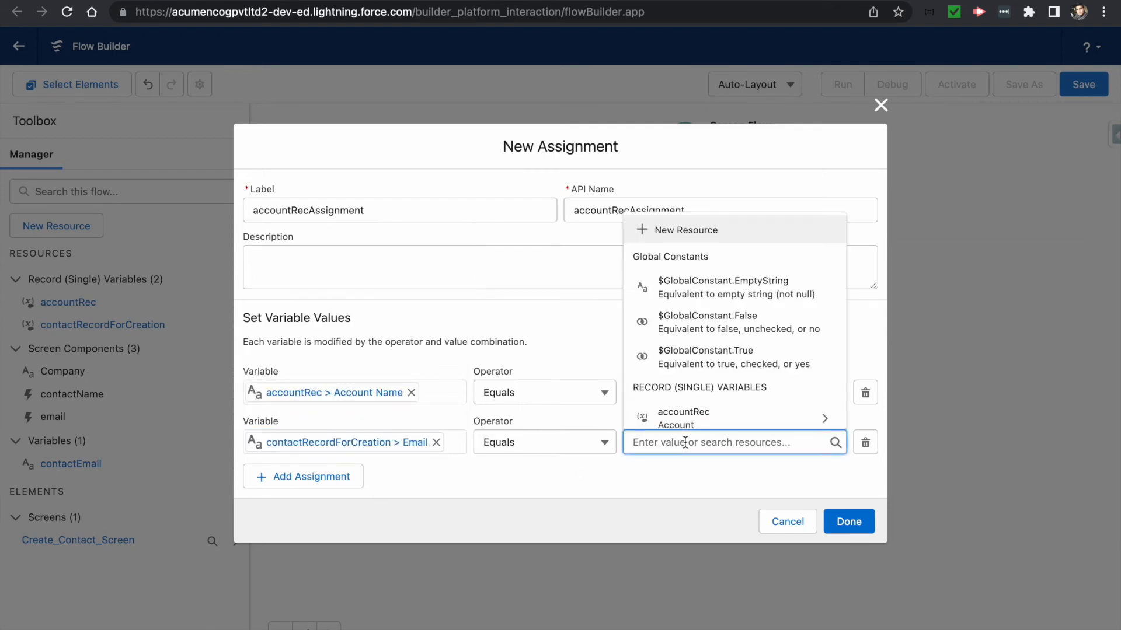
scroll(724, 374, down, 2)
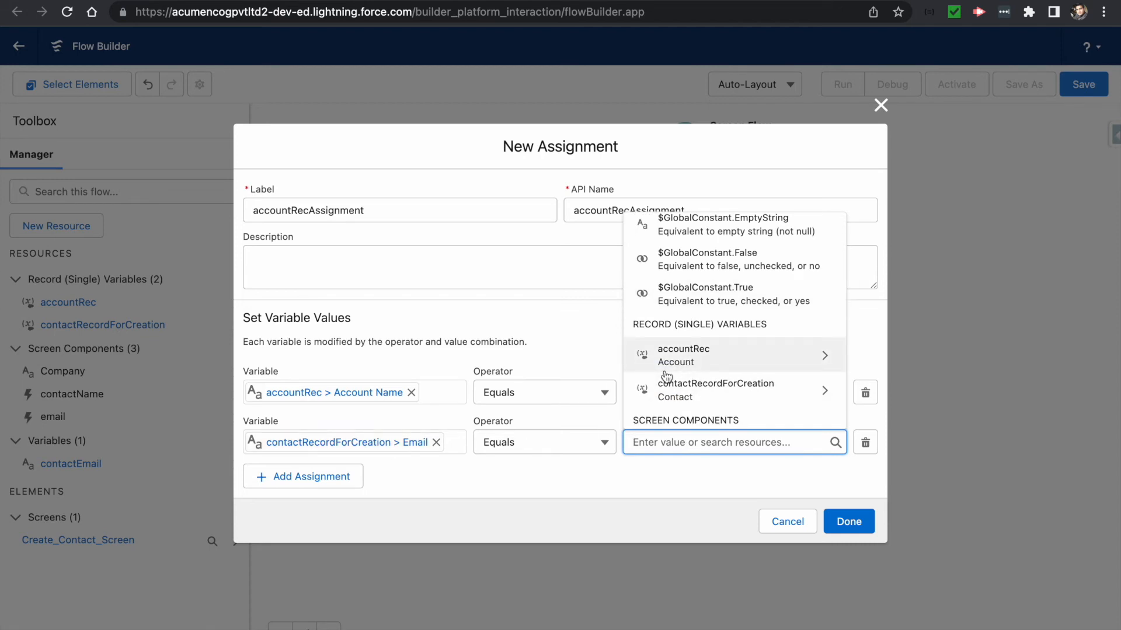
text(contact)
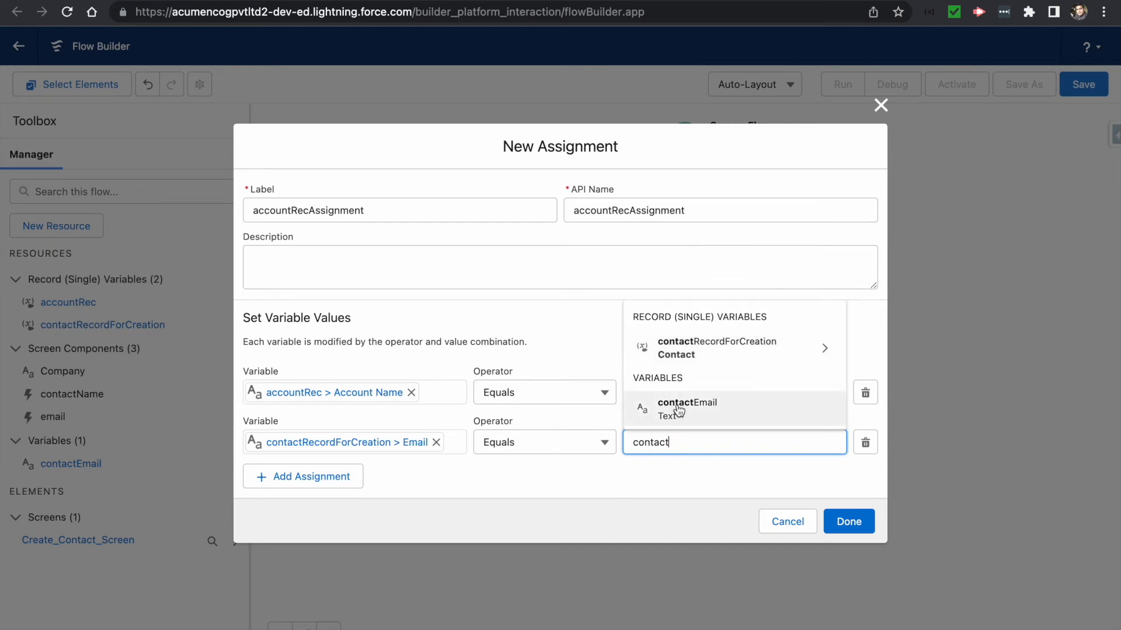
click(669, 402)
click(848, 521)
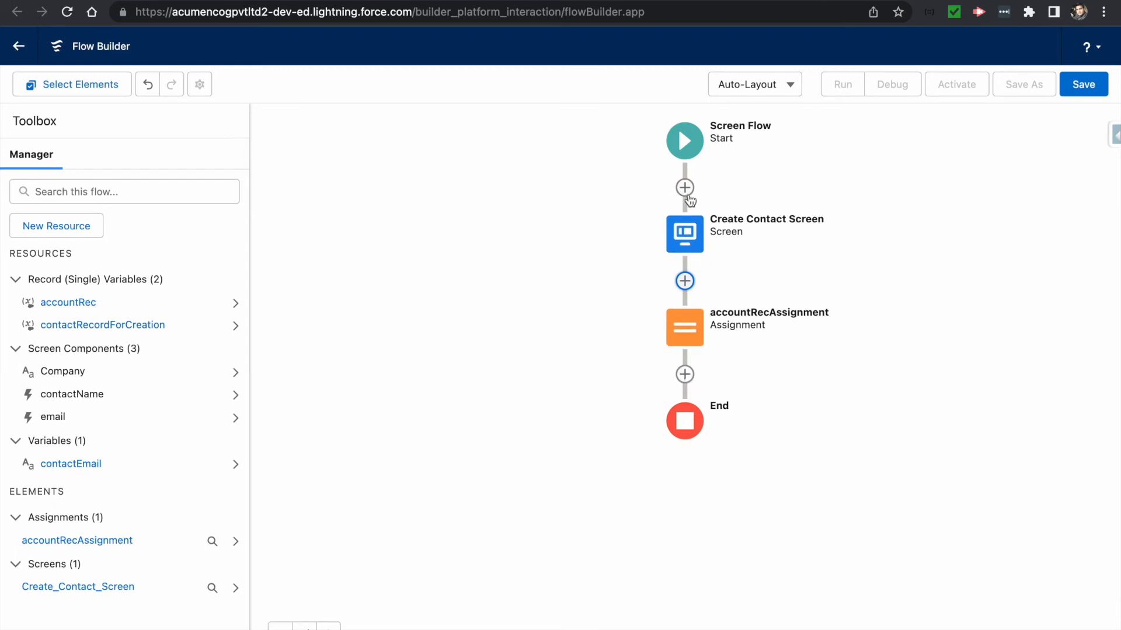
- Add a Get Records step labelled getAccount after accountRecAssignment
click(686, 378)
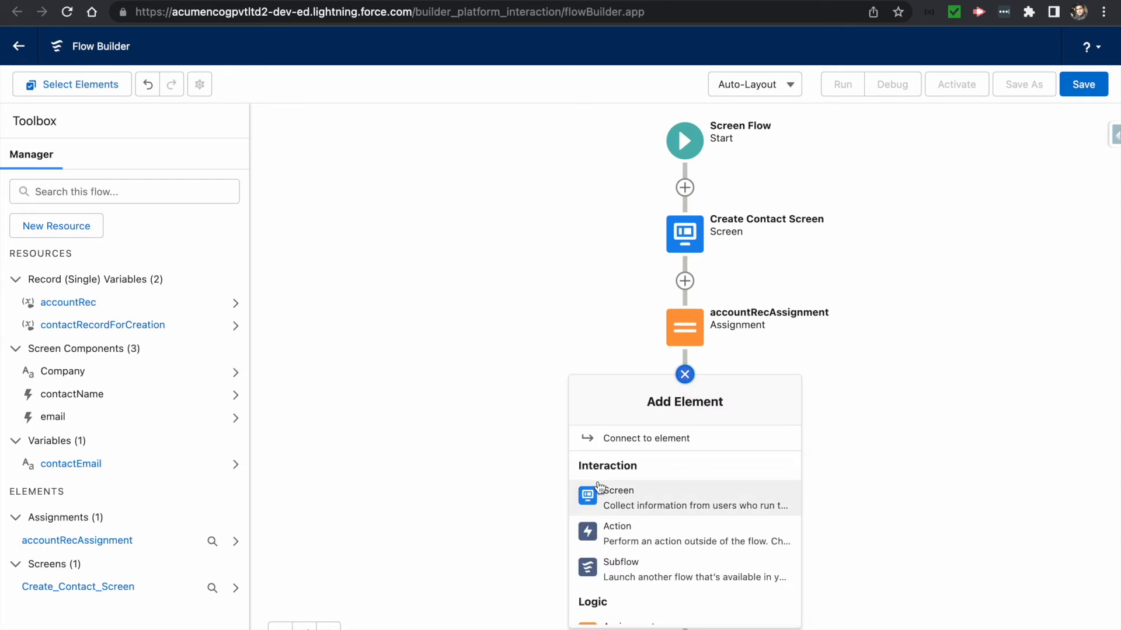
scroll(627, 561, down, 1)
scroll(627, 565, down, 6)
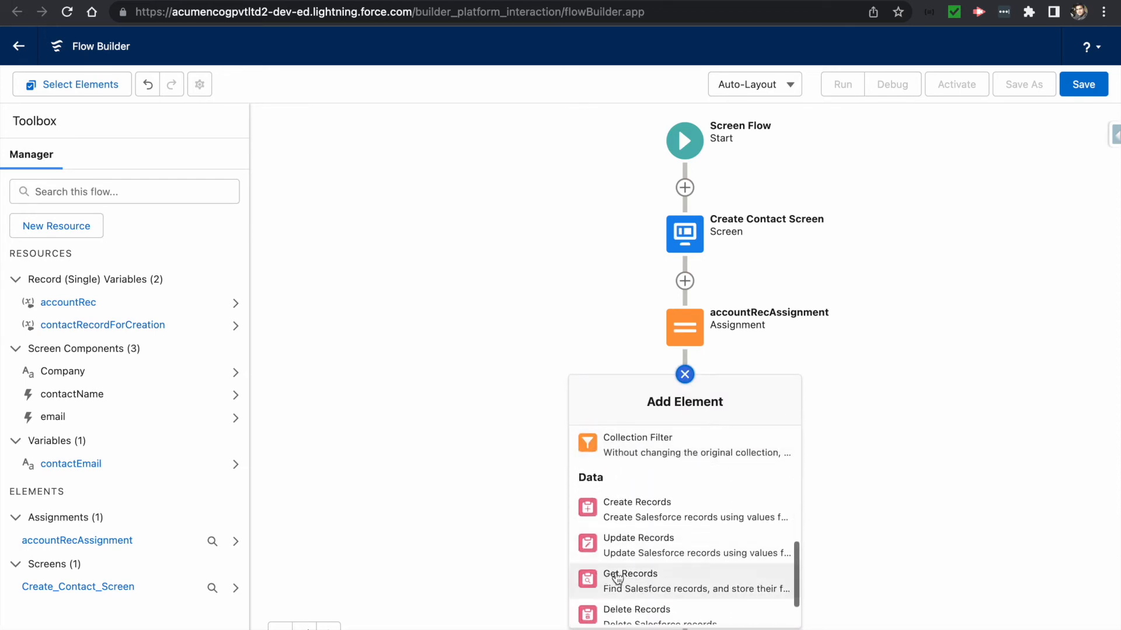
click(634, 580)
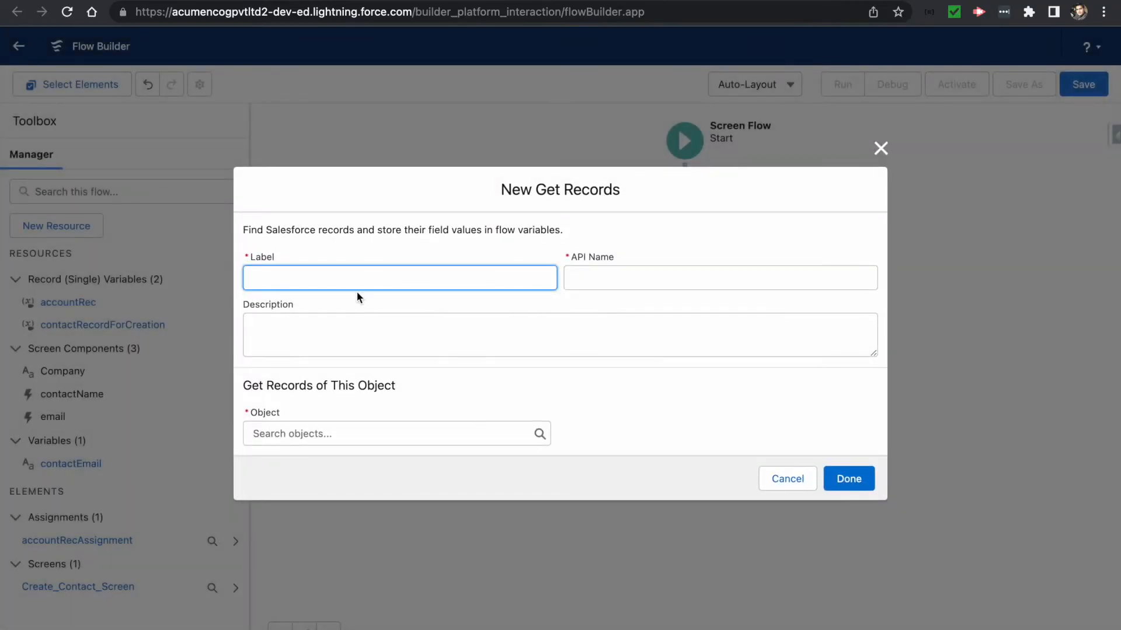
text(getAccount)
key(Tab)
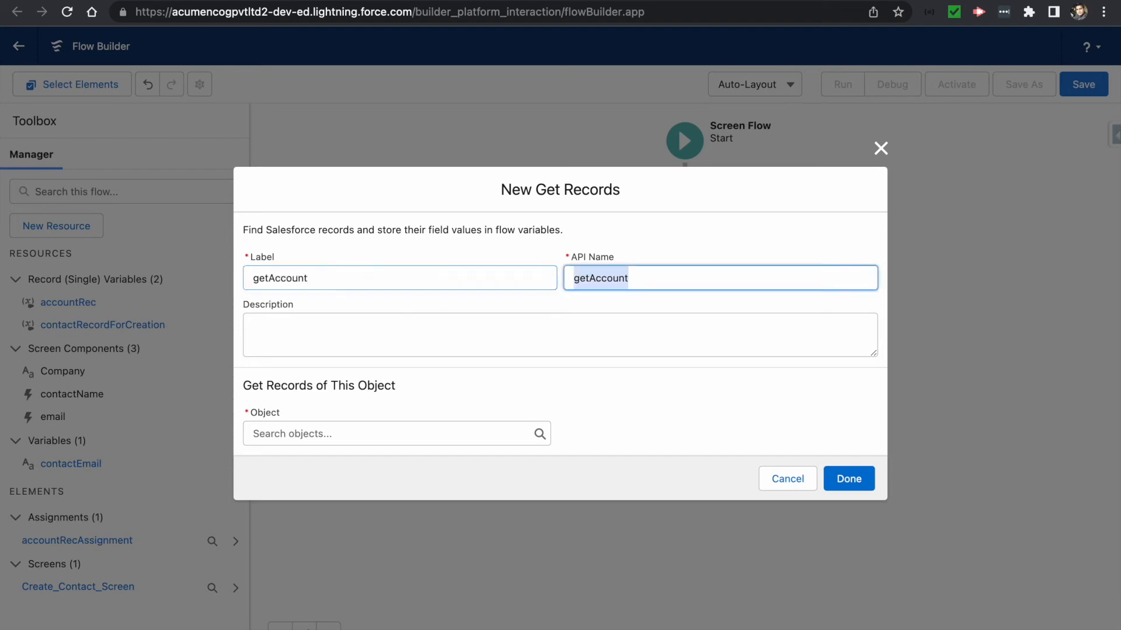
- Describe getAccount as 'Get the account with name from Screen' and query the Account object
click(334, 335)
text(Get the account with name from Screen)
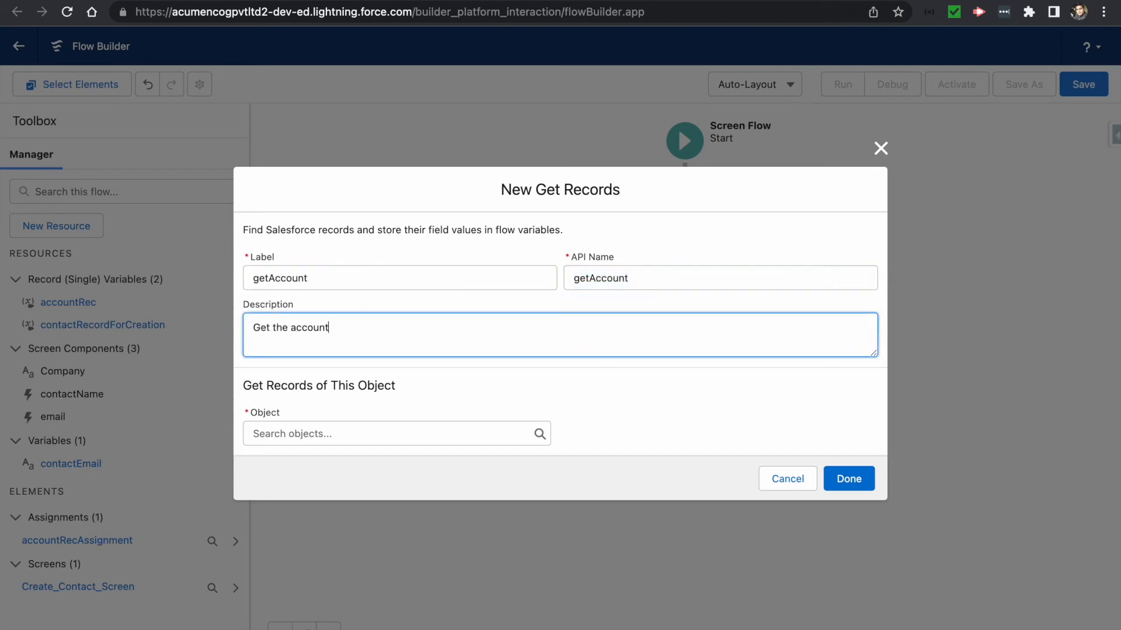
key(Tab)
text(account)
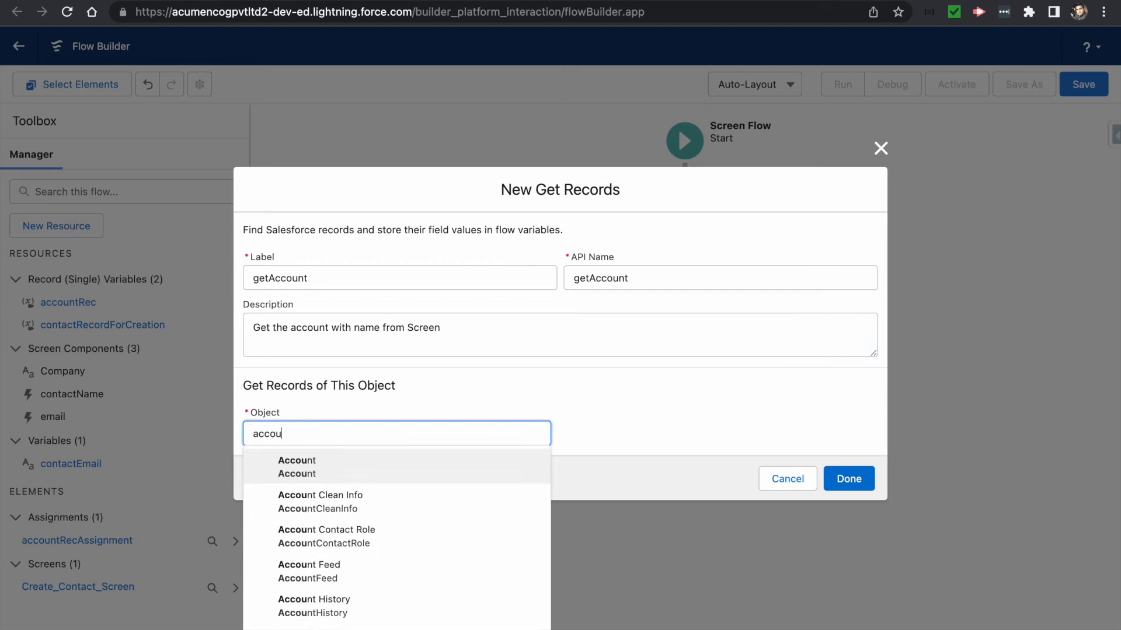
click(296, 465)
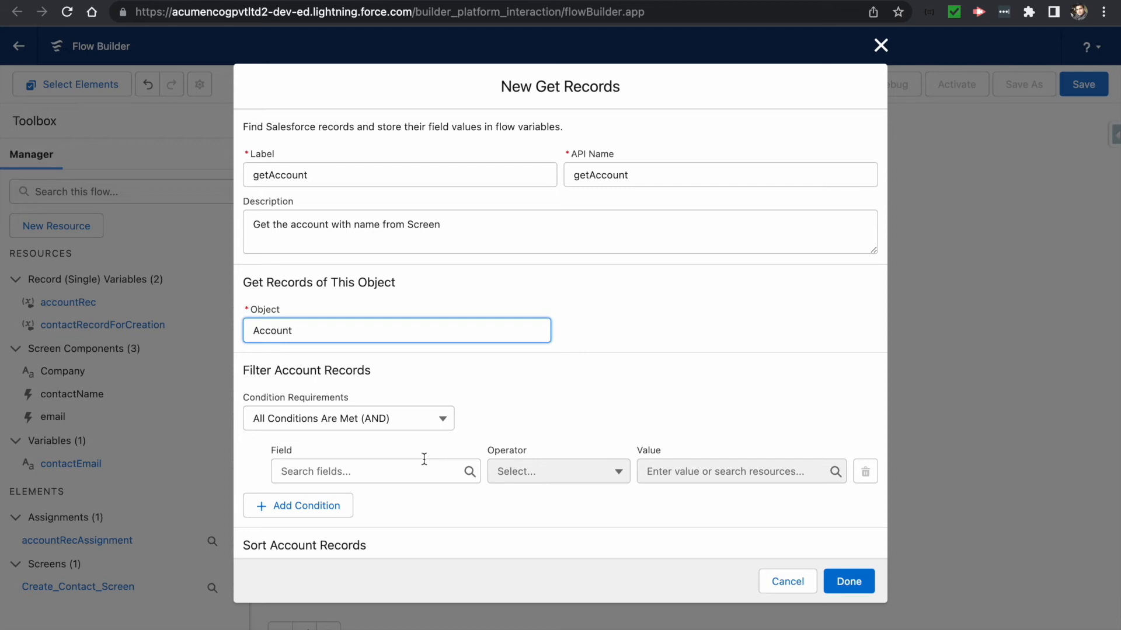
- Filter getAccount to Accounts whose Name equals the Company input and save it to the flow
click(313, 469)
text(Name)
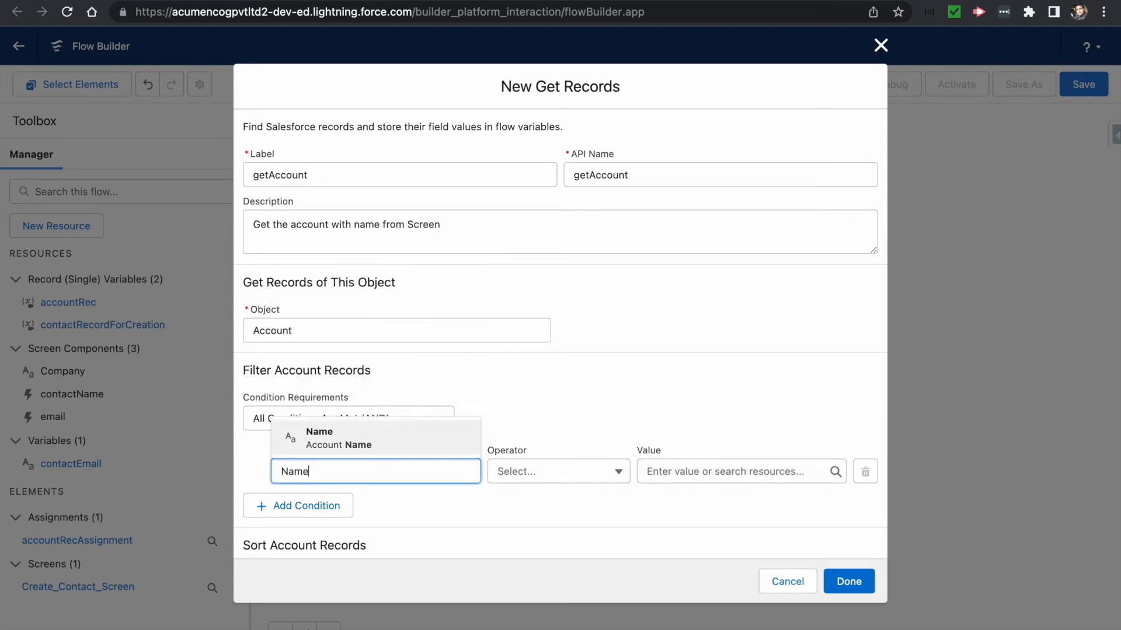
click(325, 438)
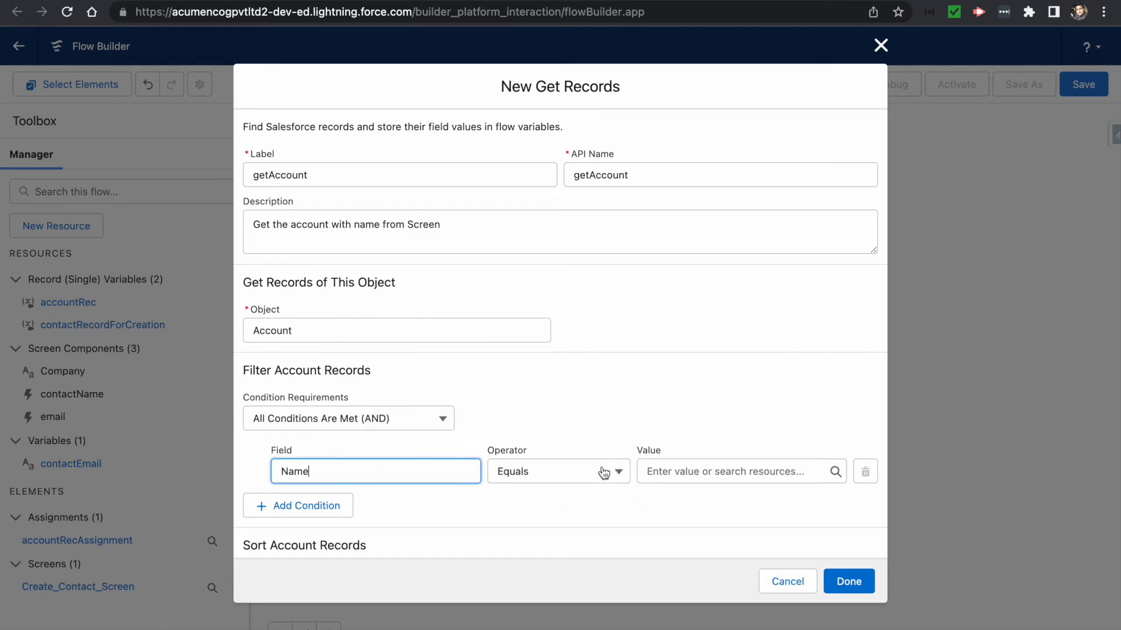
click(680, 467)
text(compan)
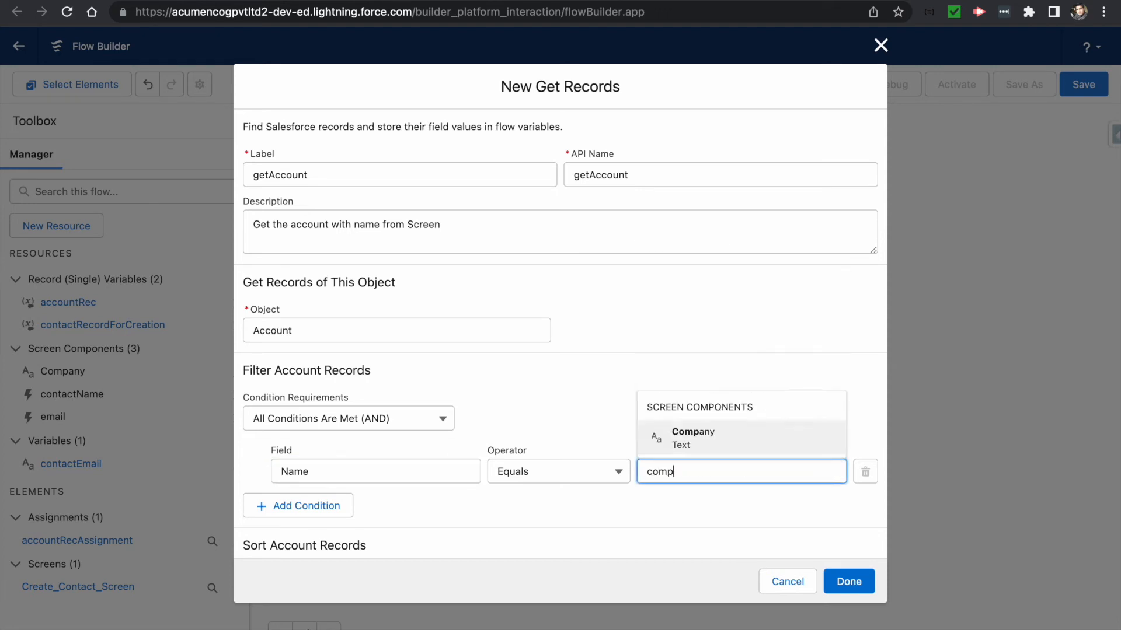
click(700, 439)
scroll(738, 504, down, 4)
click(837, 582)
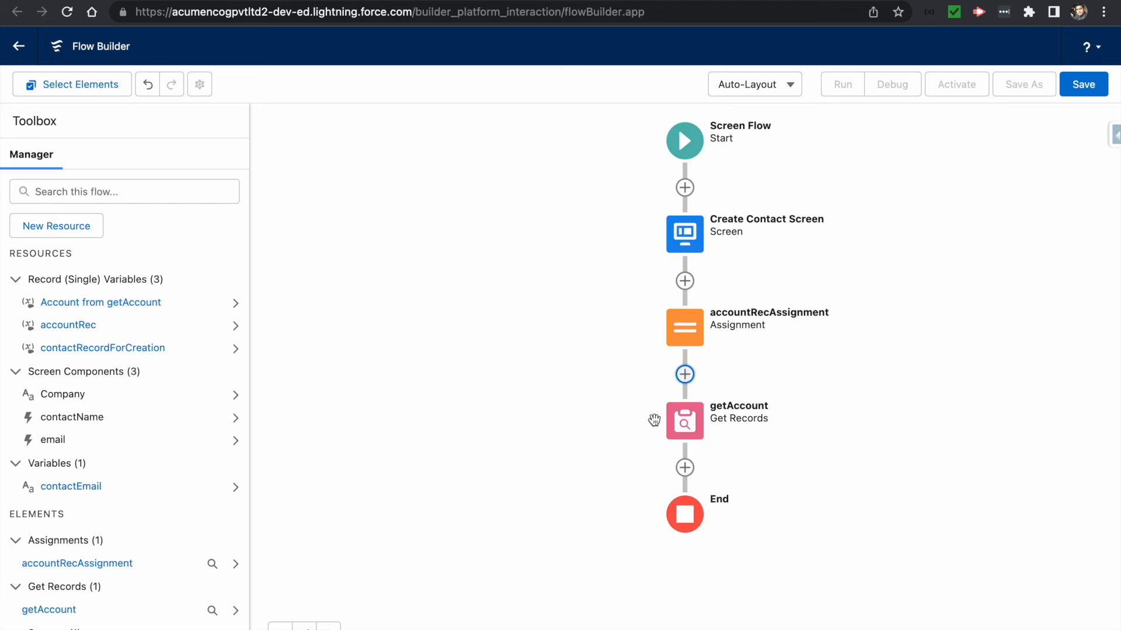
click(685, 467)
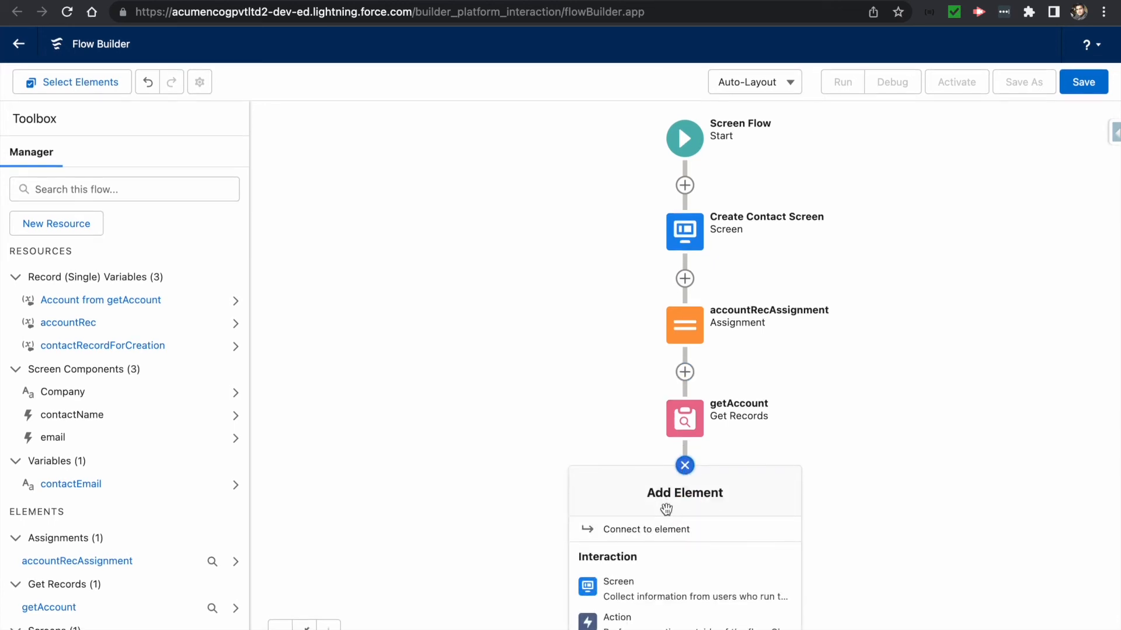
- Add a Decision after getAccount labelled 'isAccountFound ?' with API name isAccountFound
scroll(669, 598, down, 3)
scroll(670, 595, down, 1)
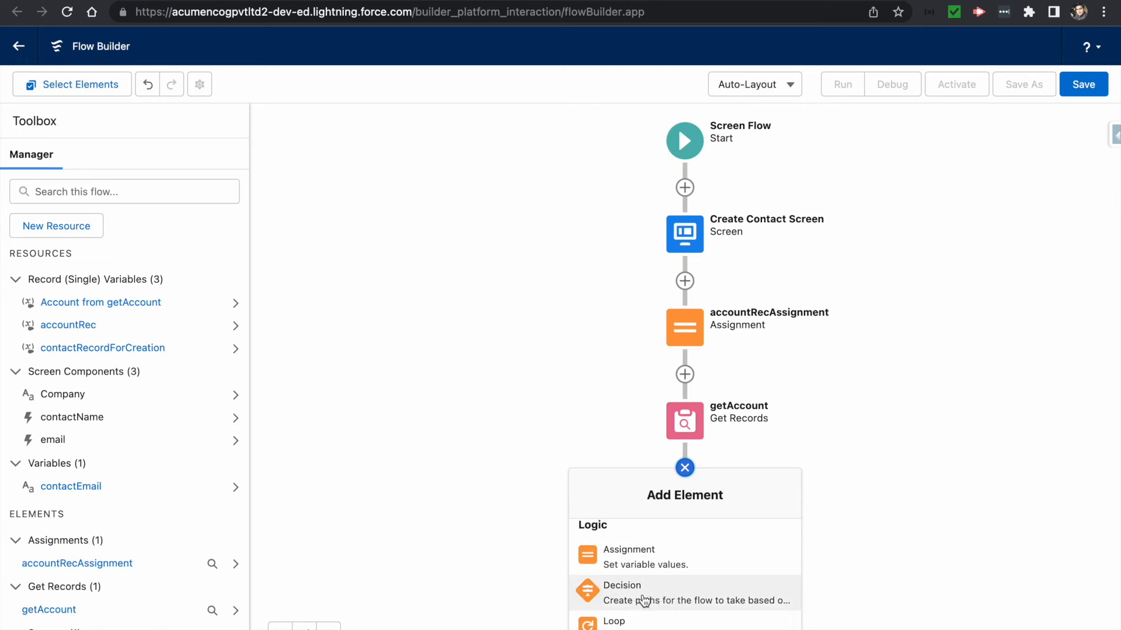
click(644, 601)
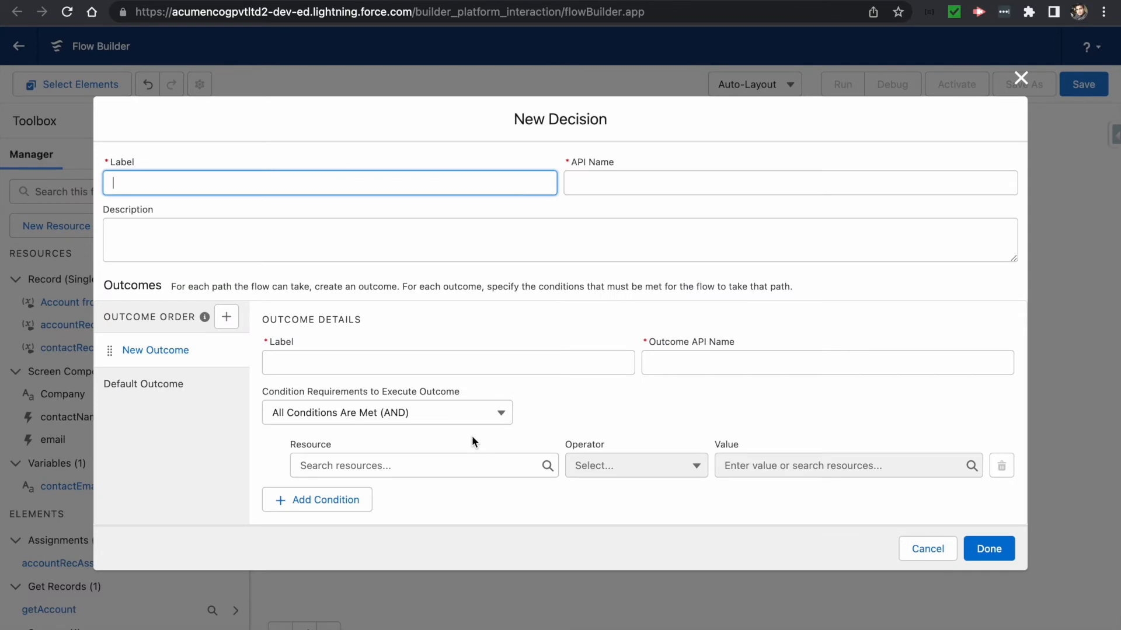
text(isAccountFound)
key(Tab)
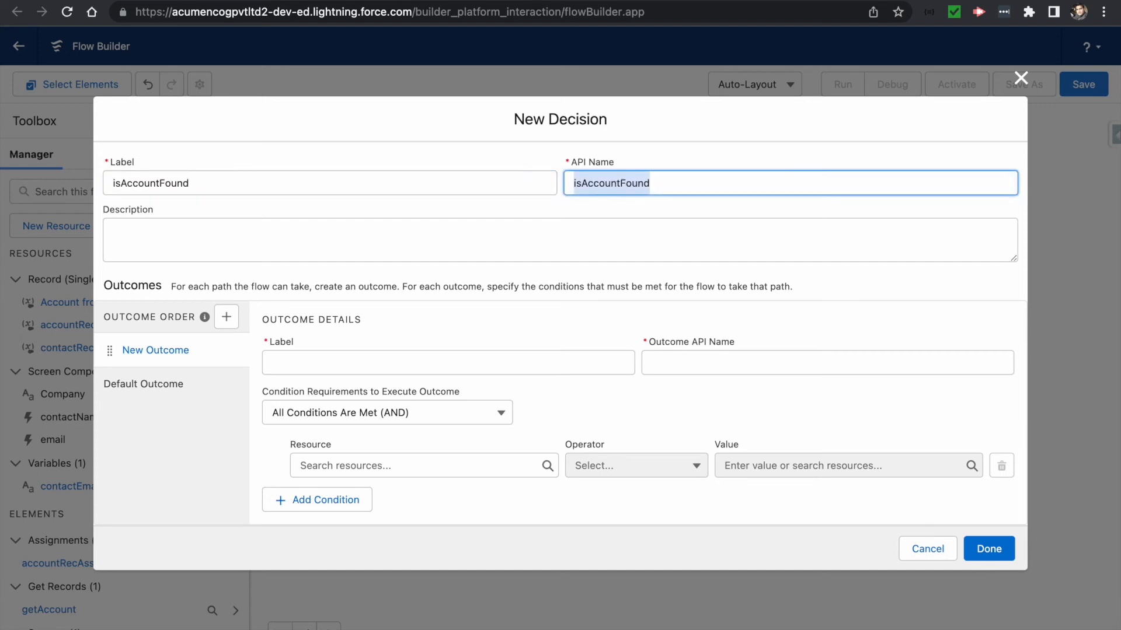
click(290, 185)
text(?)
click(186, 224)
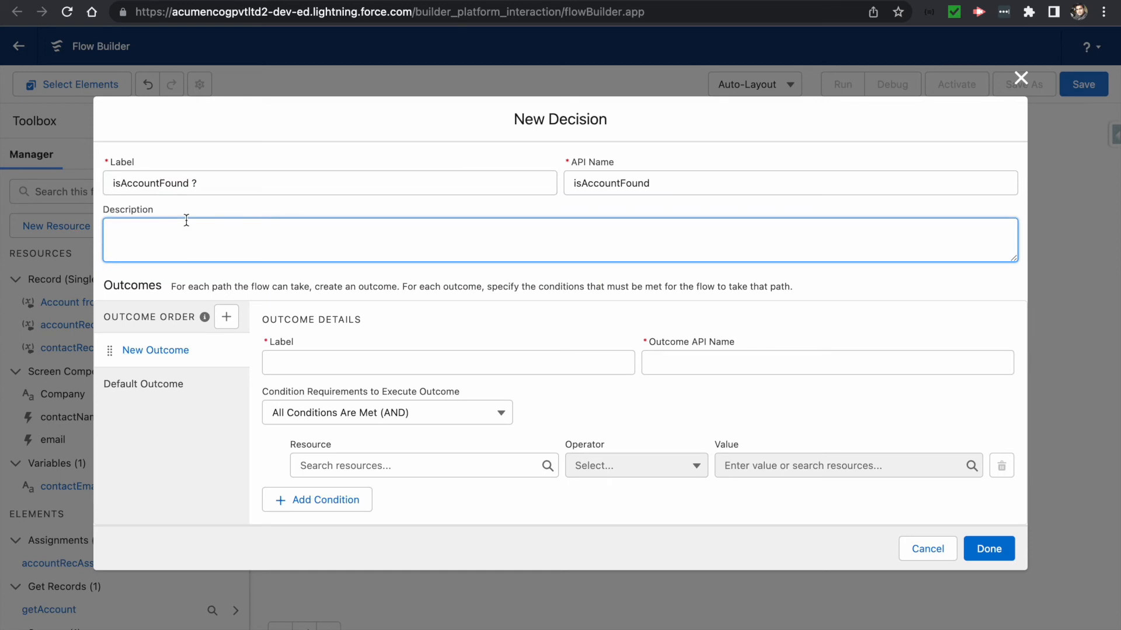
click(321, 364)
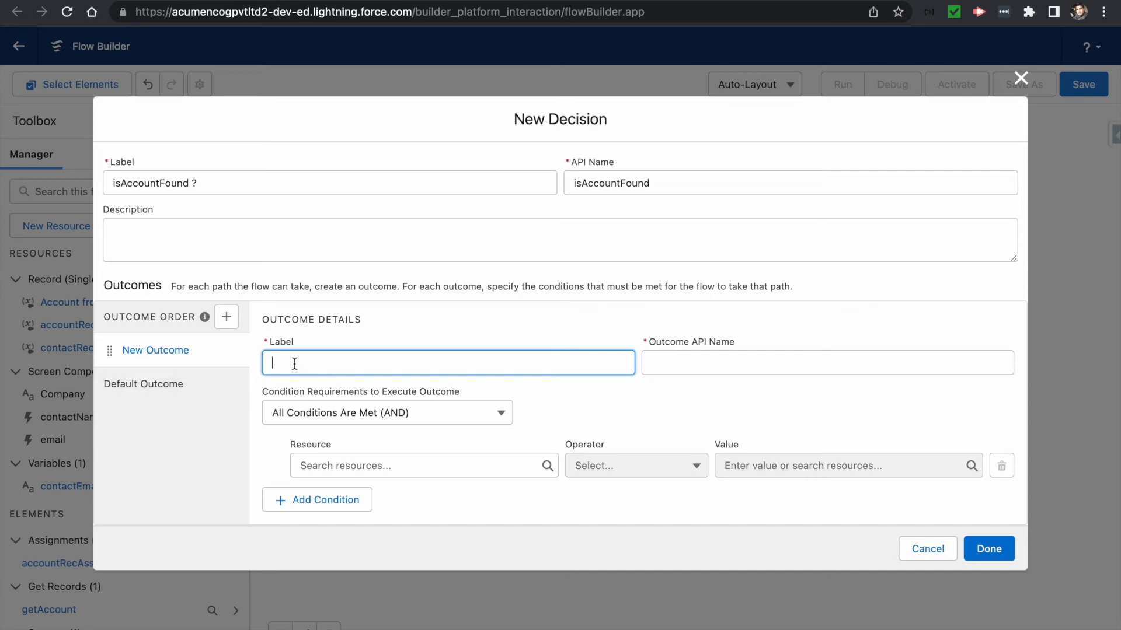
- Label the first outcome Is Account Found and pick getAccount's account as the condition resource
text(Is Account Found)
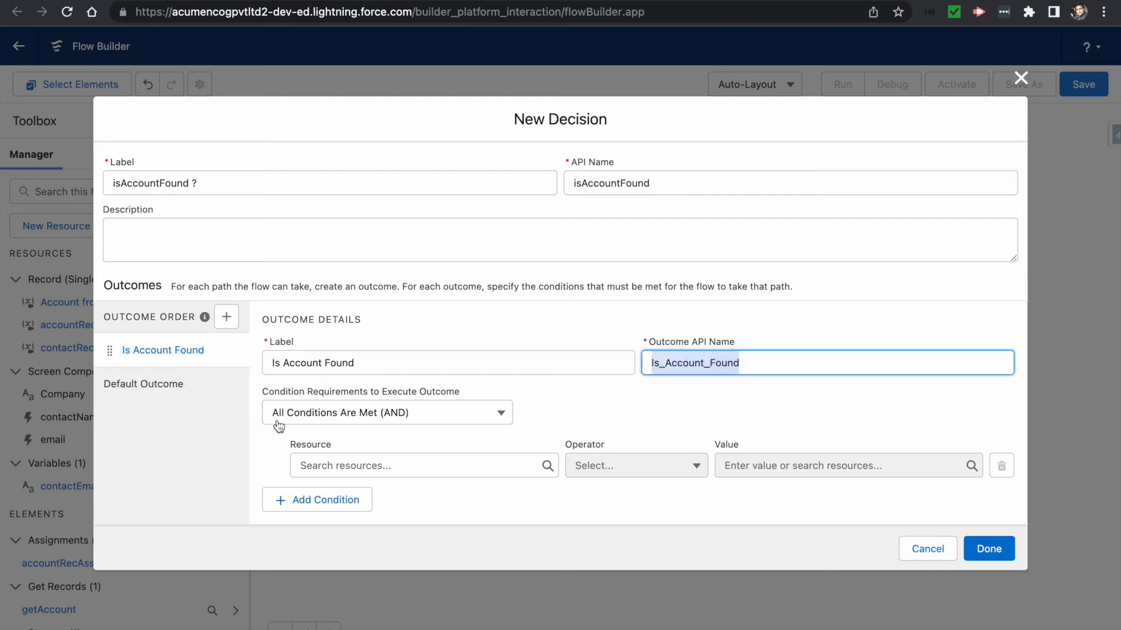
click(387, 467)
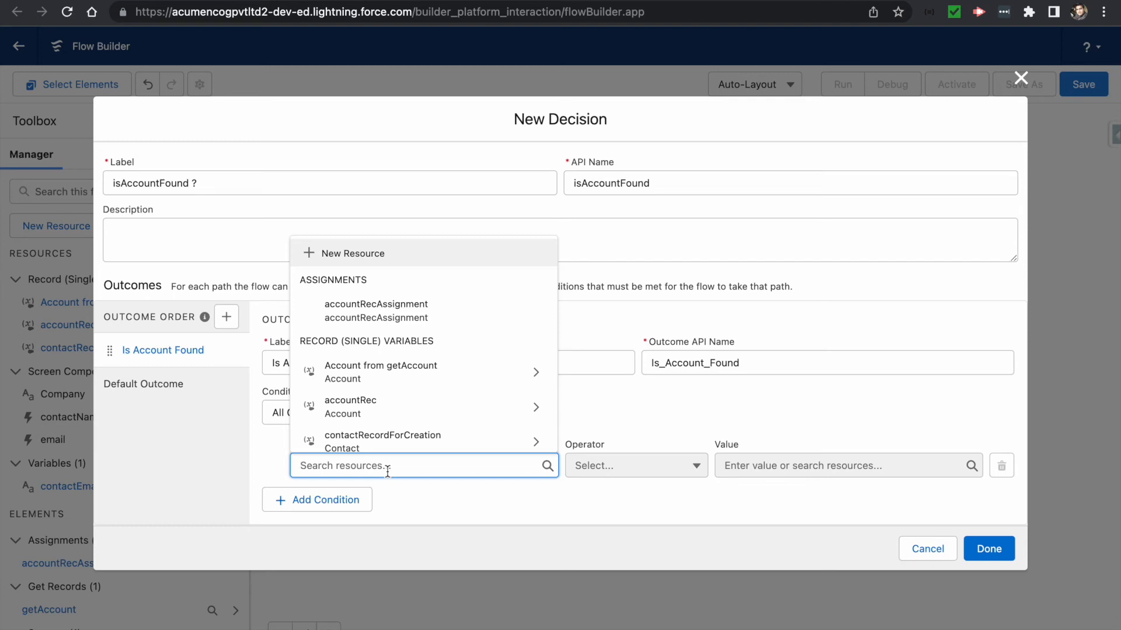
text(account)
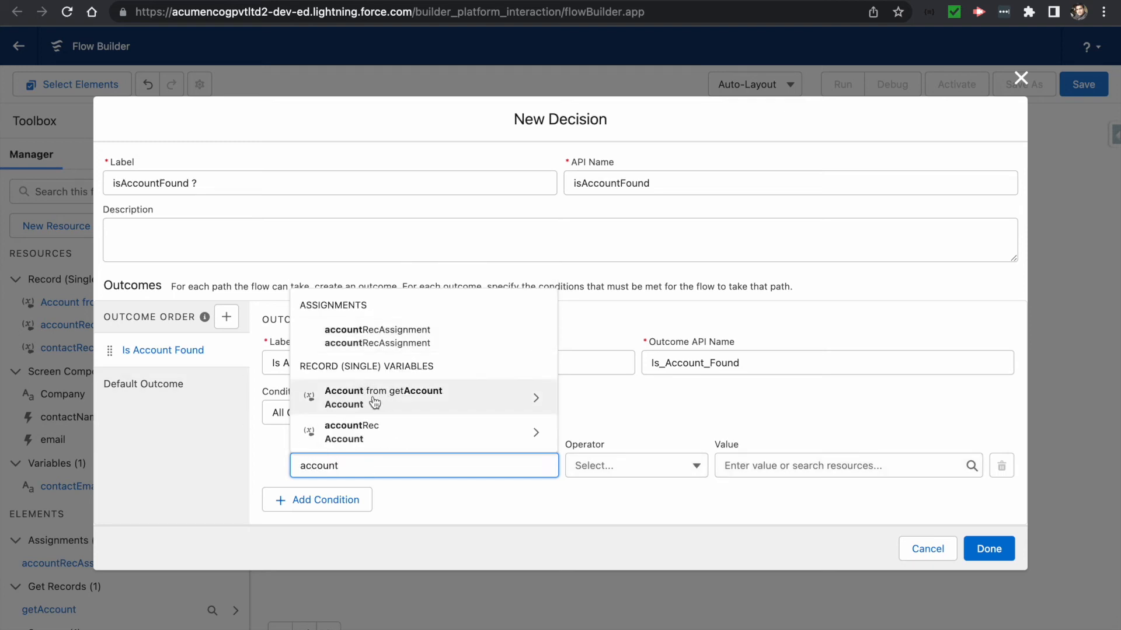
click(396, 401)
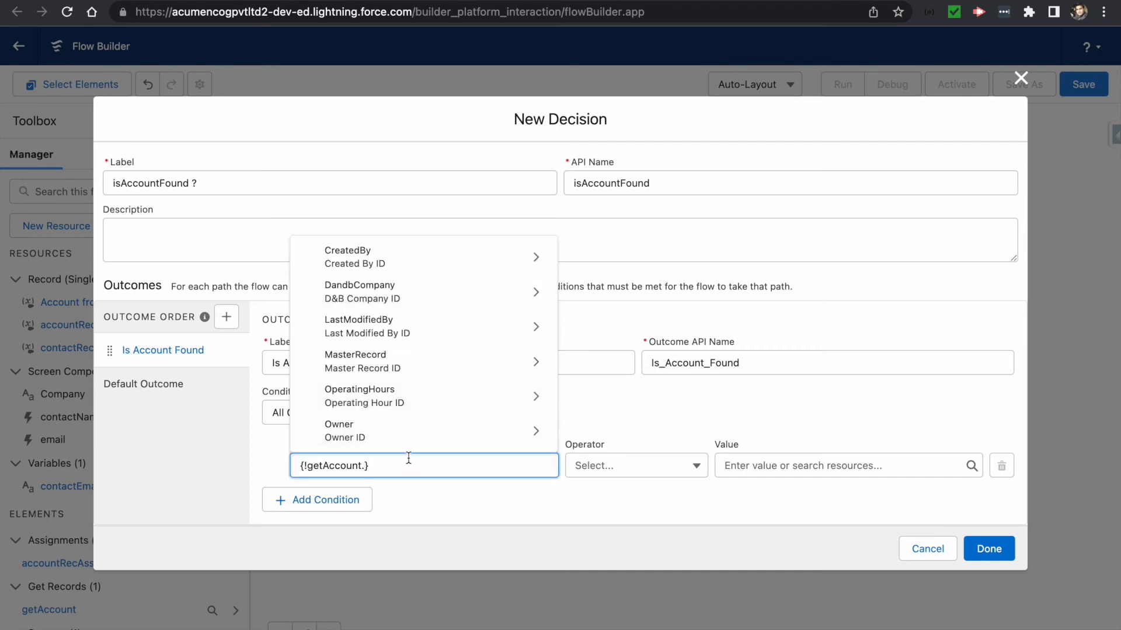
- Narrow the condition resource to the account's Id field, {!getAccount.Id}
text(accountid)
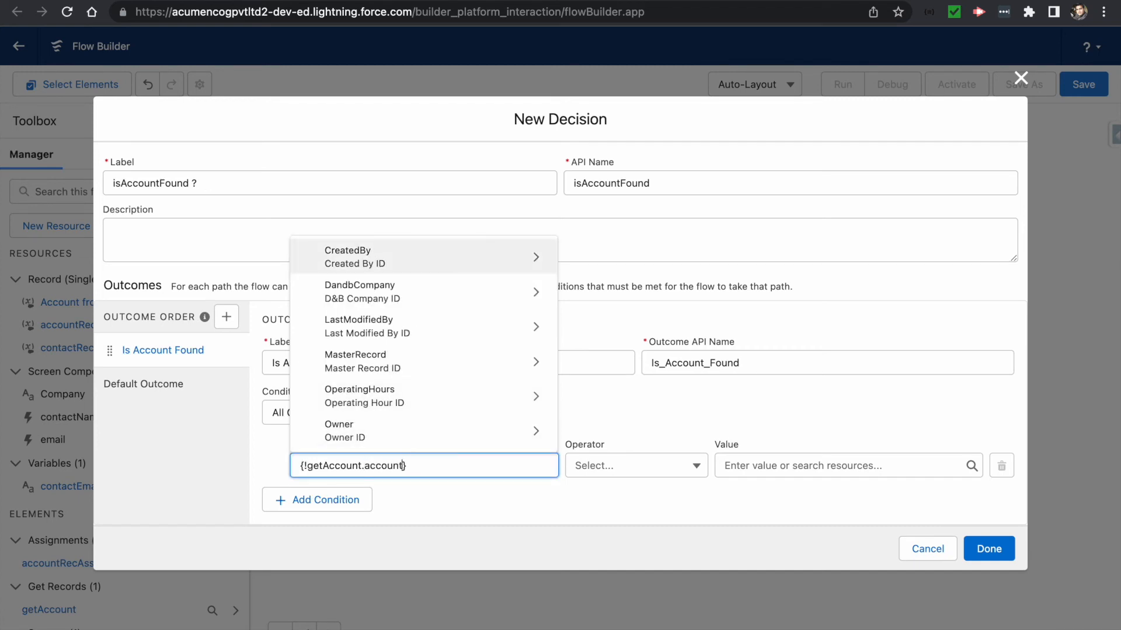
key(BackSpace)
key(BackSpace)
text(I)
key(BackSpace)
key(BackSpace)
key(BackSpace)
key(BackSpace)
key(BackSpace)
key(BackSpace)
key(BackSpace)
key(BackSpace)
text(Id)
scroll(350, 403, down, 2)
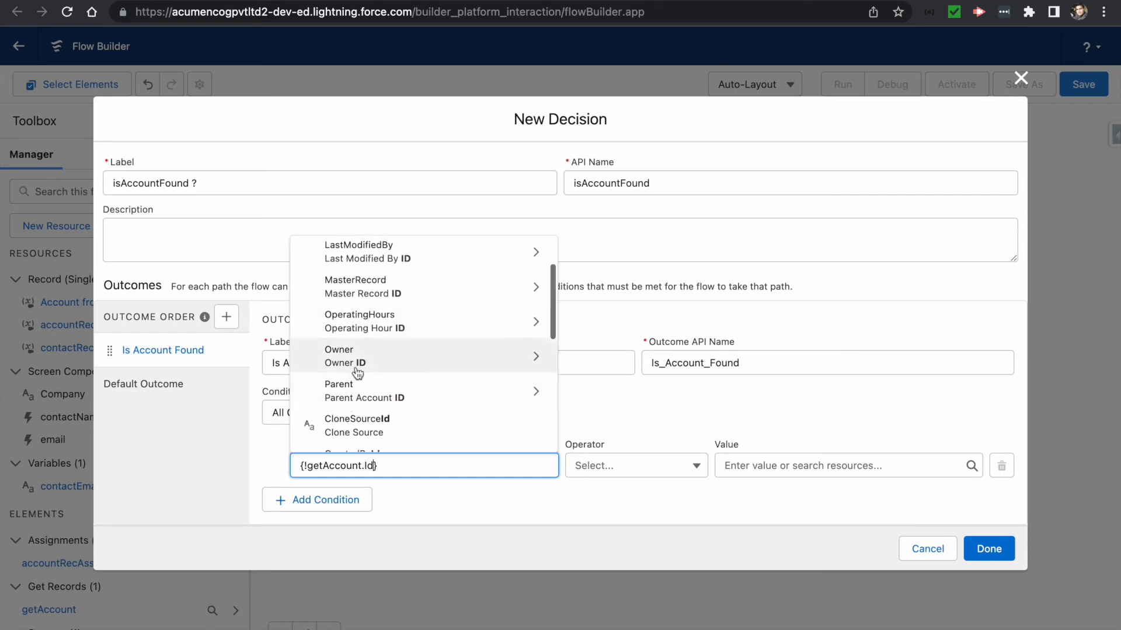
scroll(368, 415, down, 2)
scroll(356, 423, down, 2)
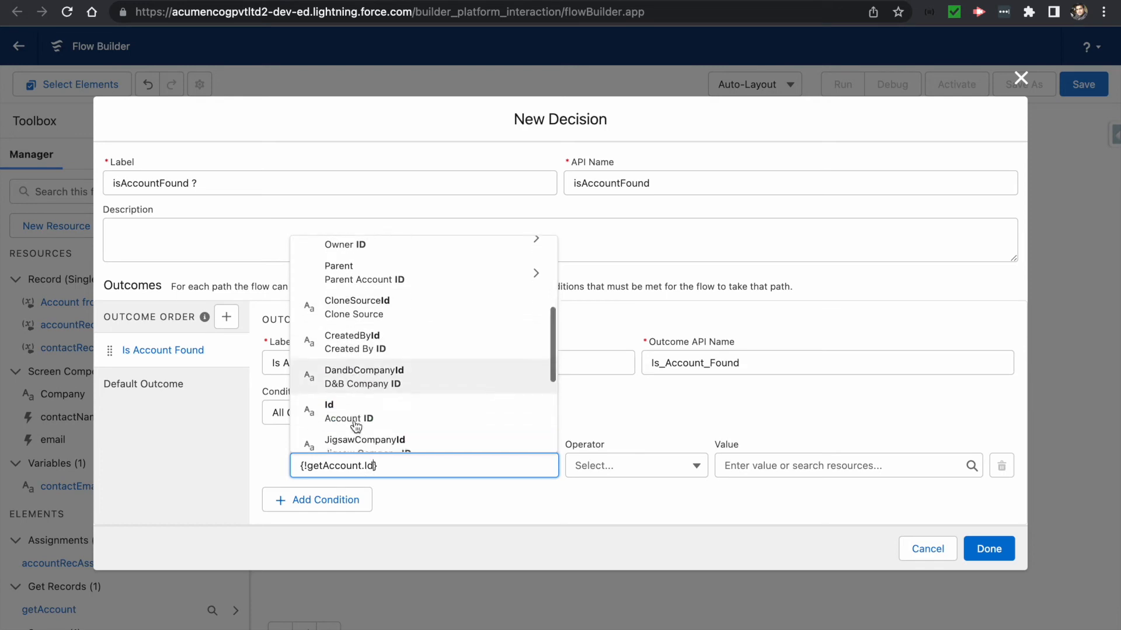
click(378, 411)
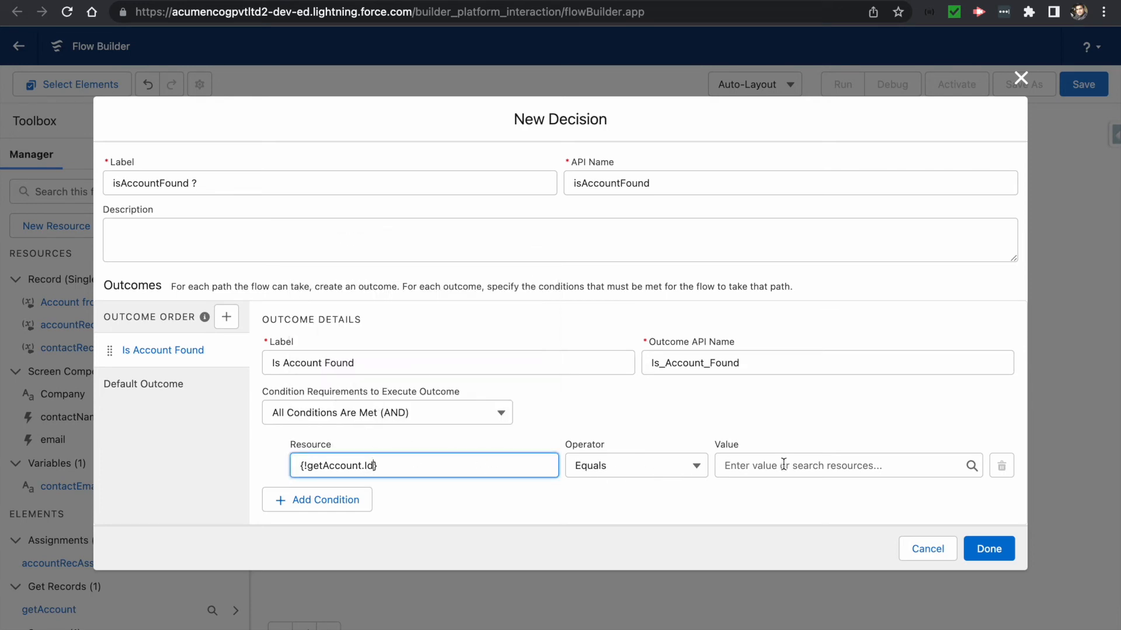
- Set the condition operator to Is Null with value {!$GlobalConstant.False}
click(642, 467)
click(608, 407)
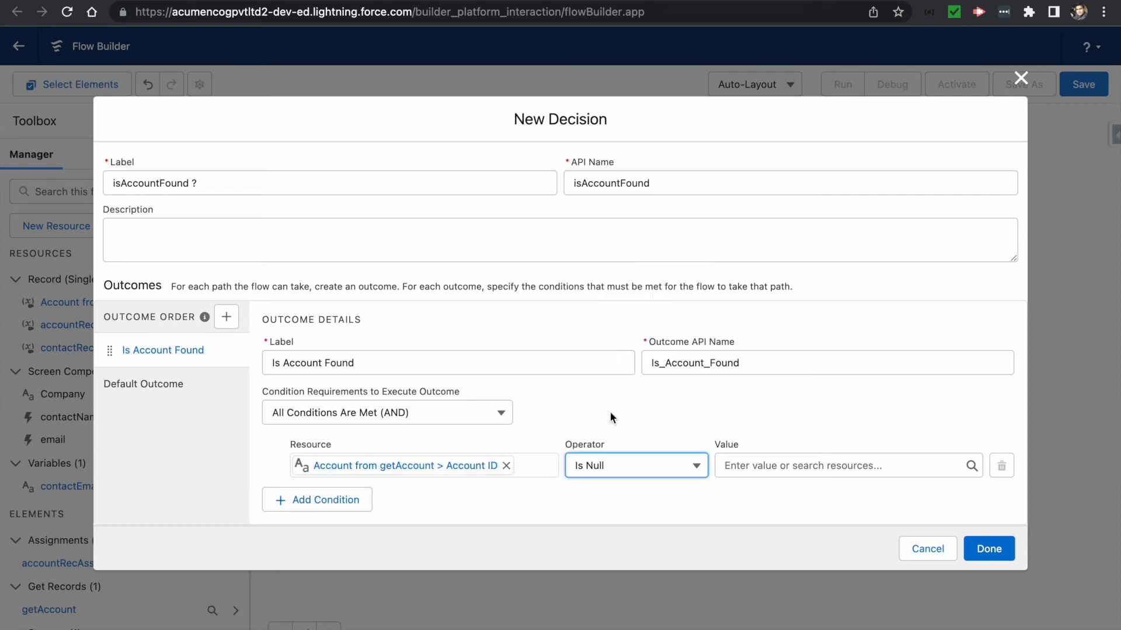
click(730, 464)
text(false)
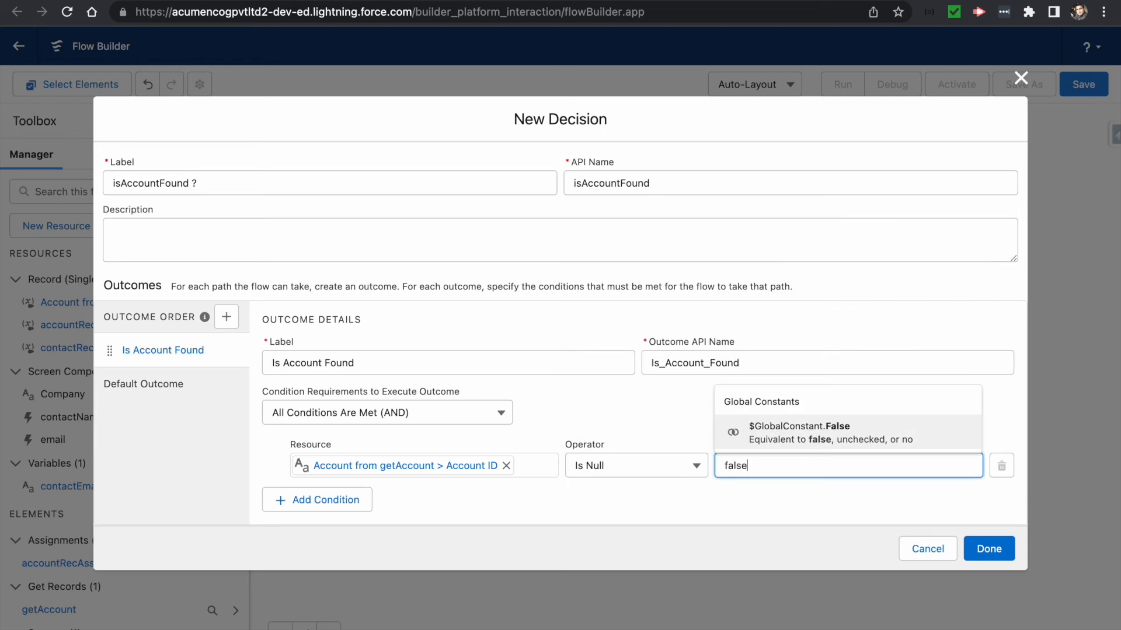
click(794, 432)
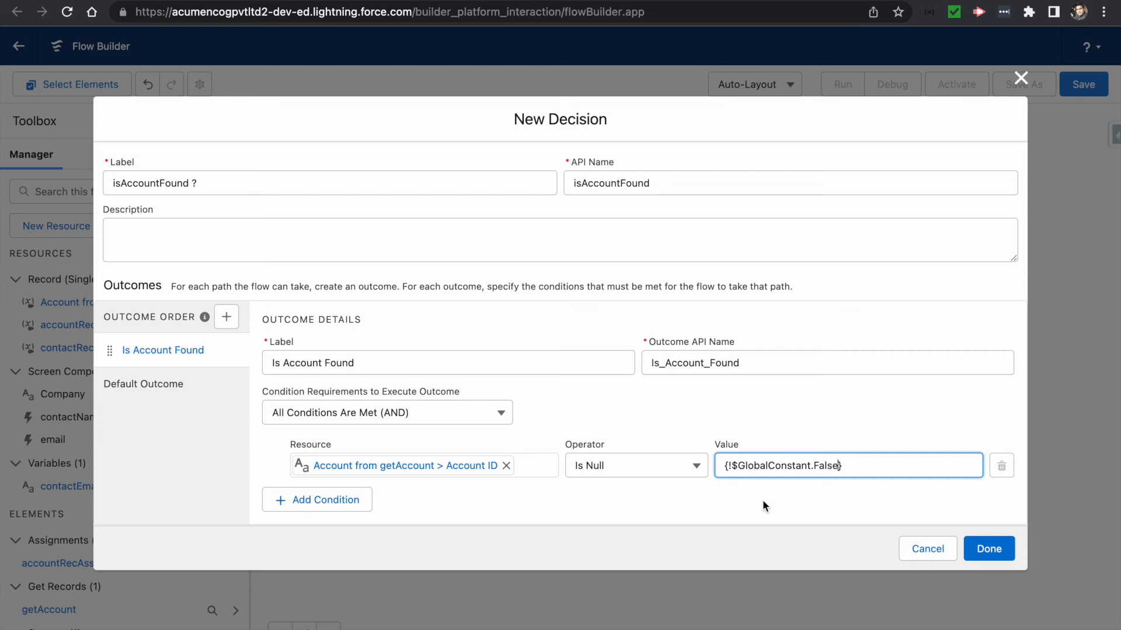
click(976, 551)
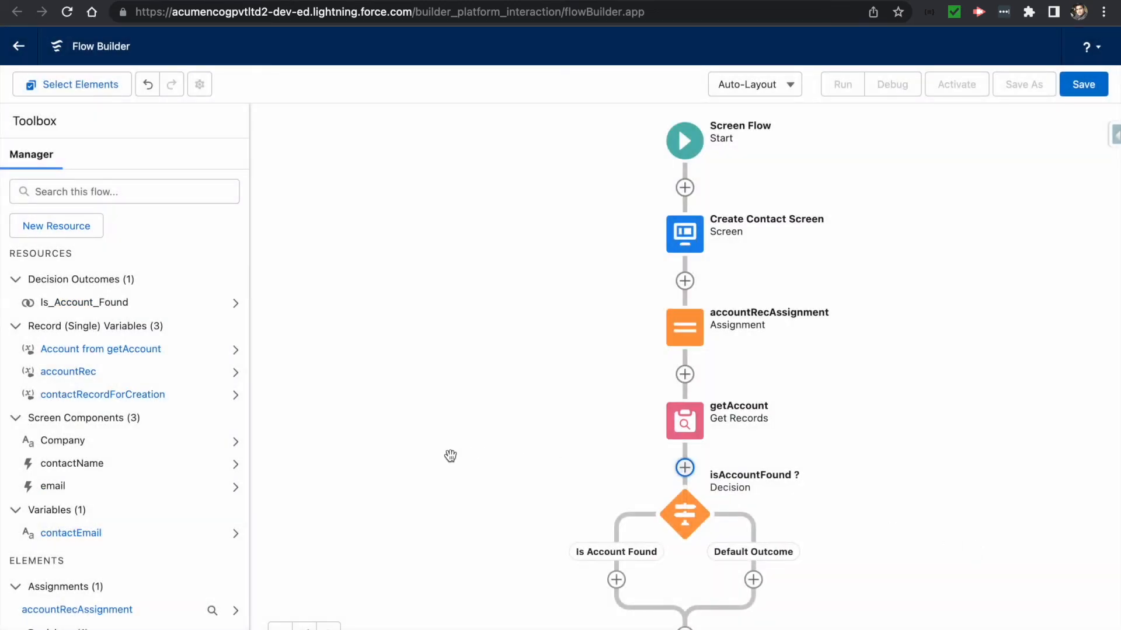
drag(450, 456, 450, 233)
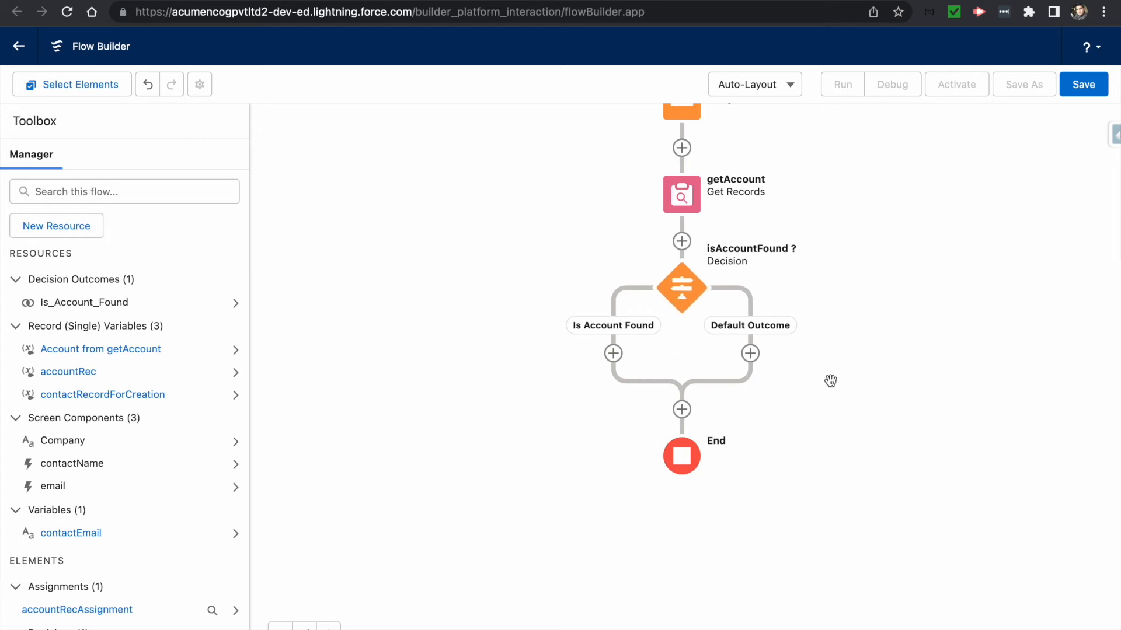
- Add a Create Records element on the Default Outcome branch of isAccountFound ?
click(750, 354)
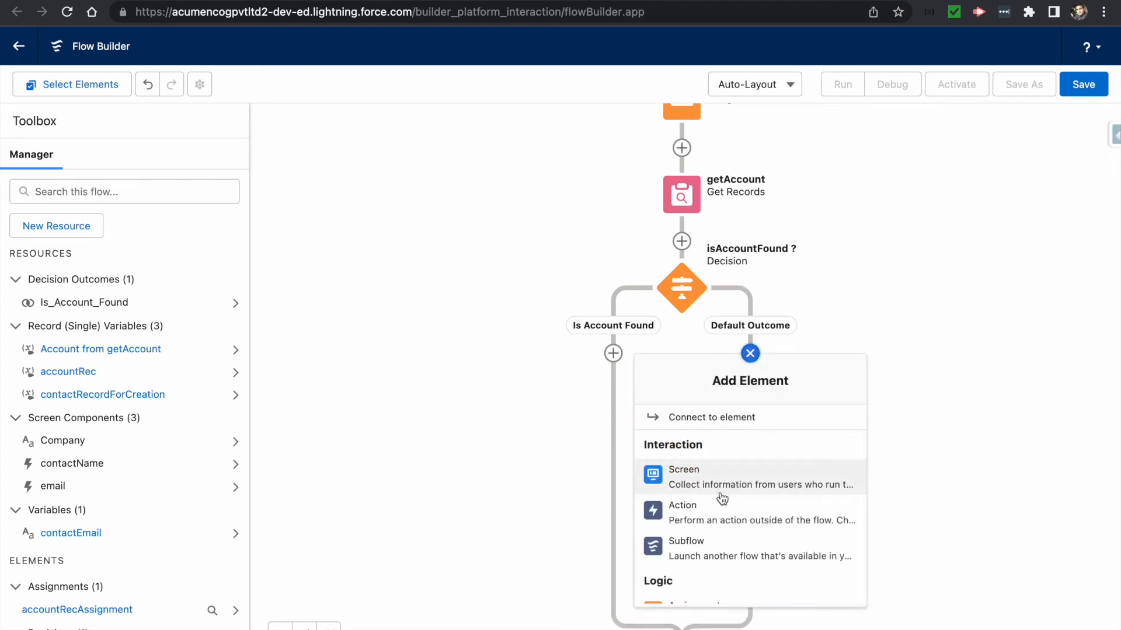
scroll(720, 496, down, 5)
scroll(722, 497, down, 3)
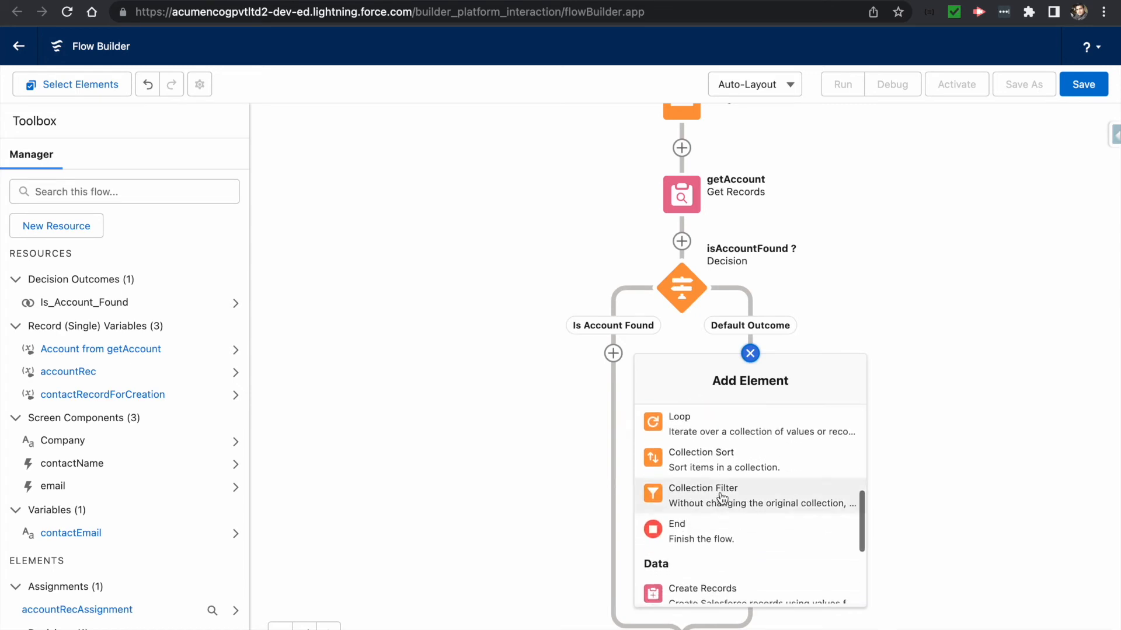
scroll(716, 531, down, 2)
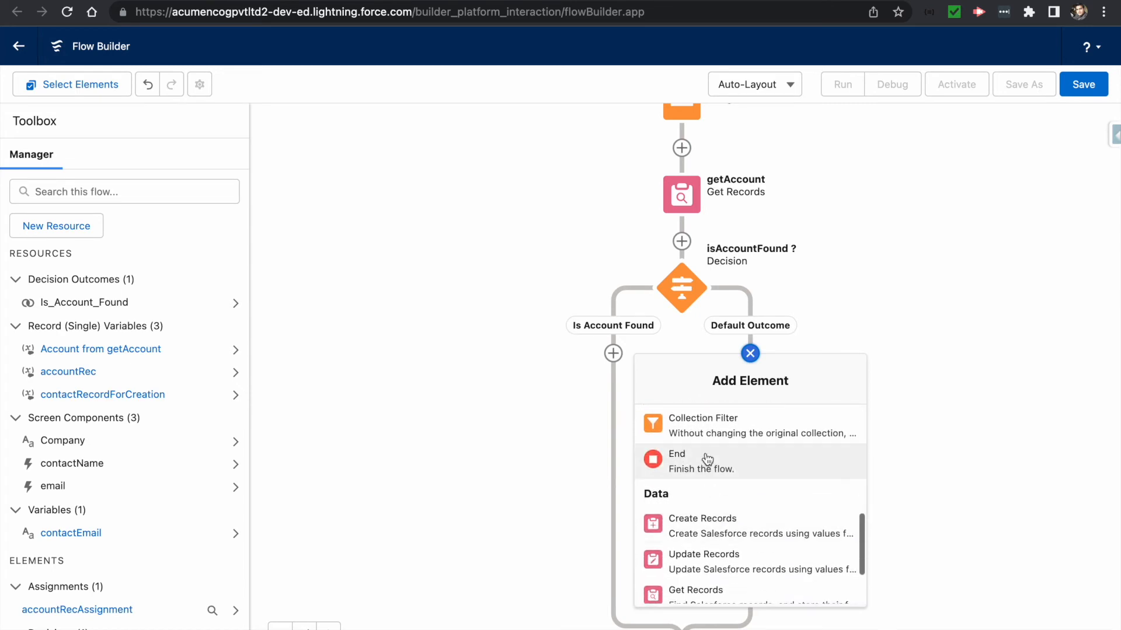
click(710, 532)
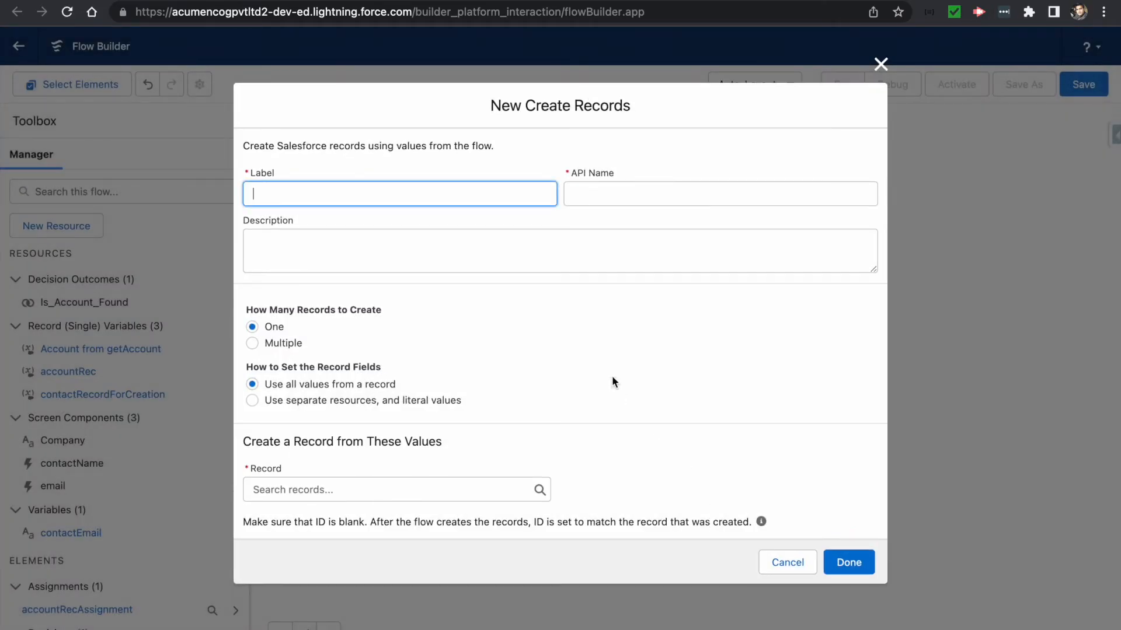
- Label the step 'create Account', set its record to {!accountRec}, and save it
text(create Account)
key(Tab)
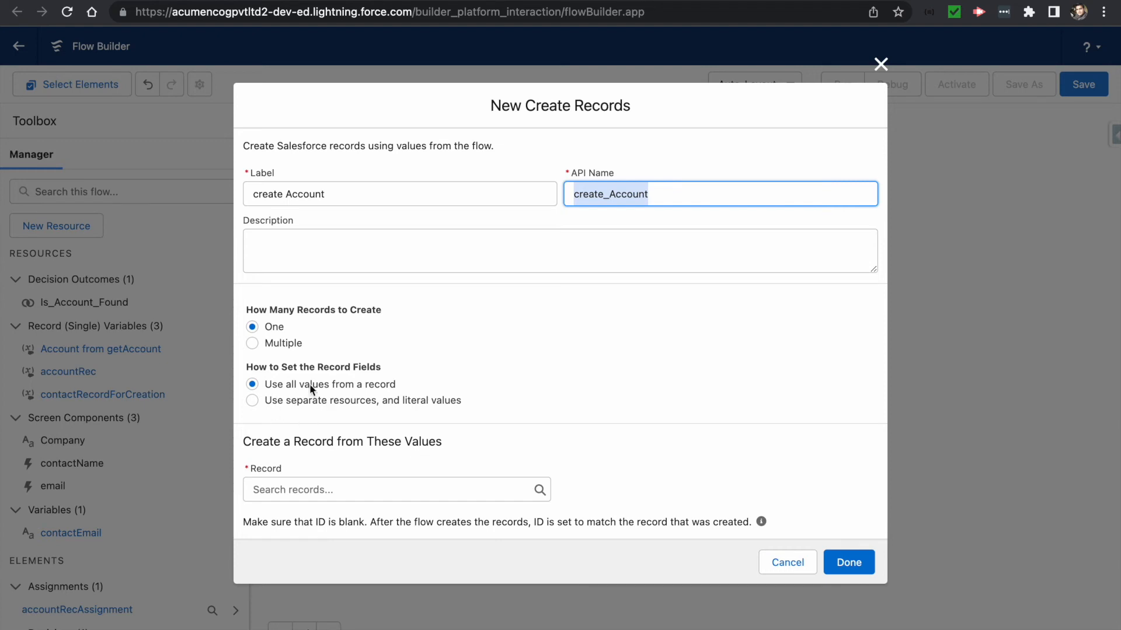
click(295, 490)
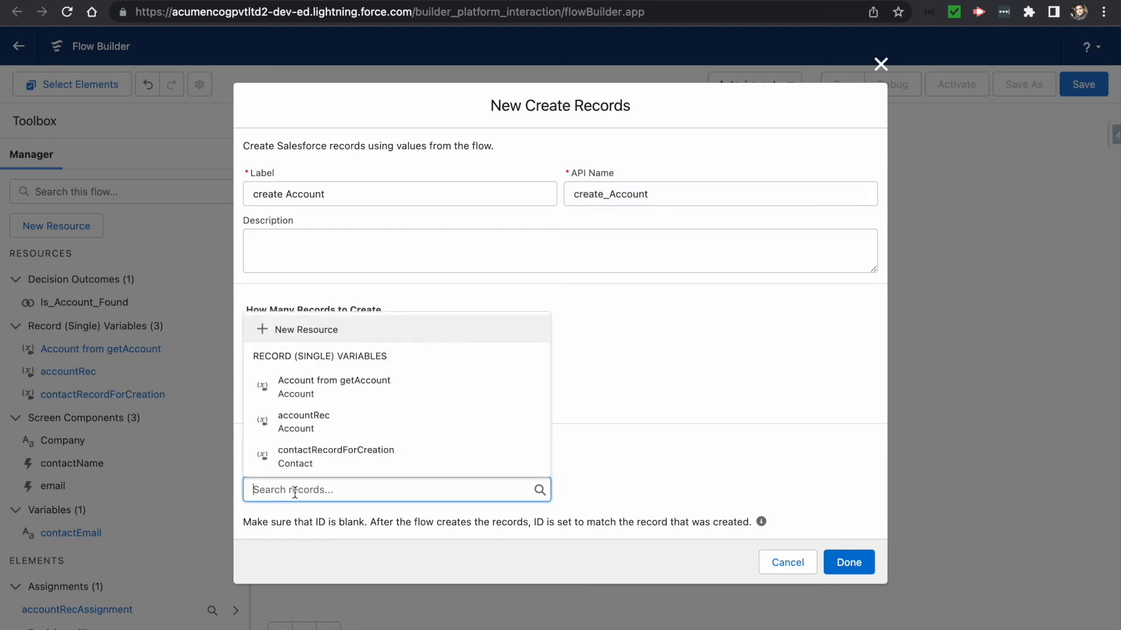
click(600, 458)
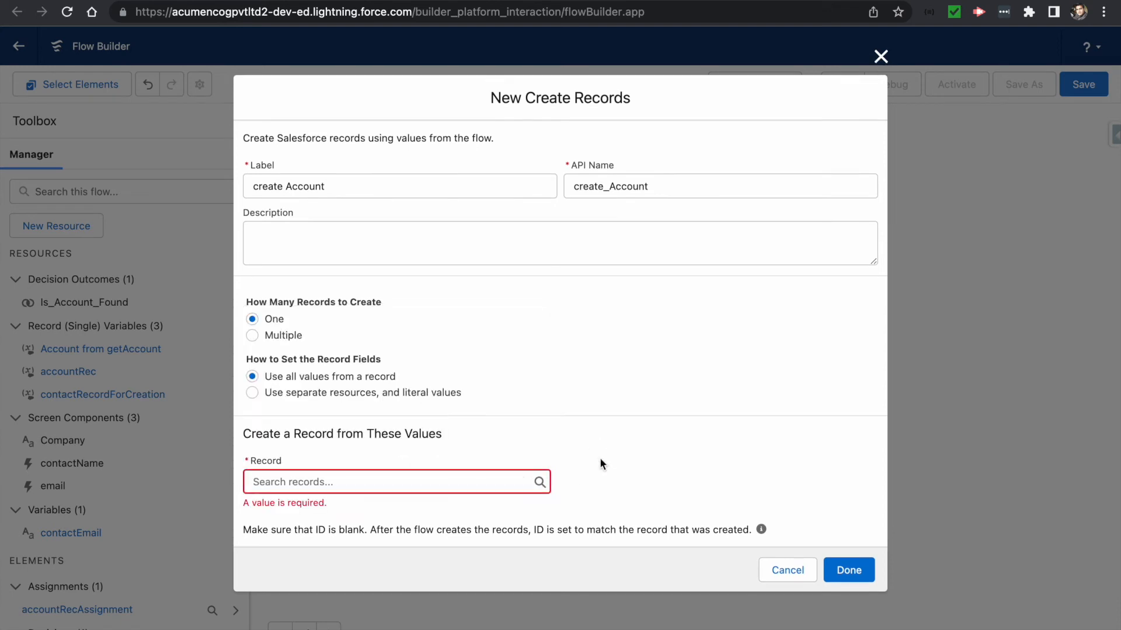
click(286, 489)
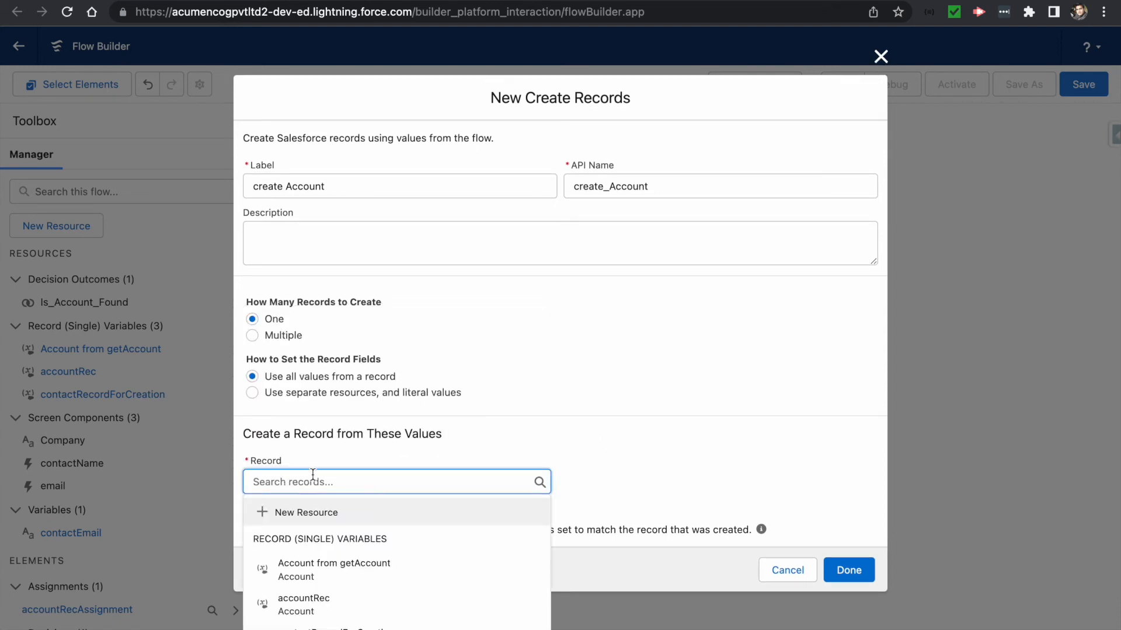
text(account)
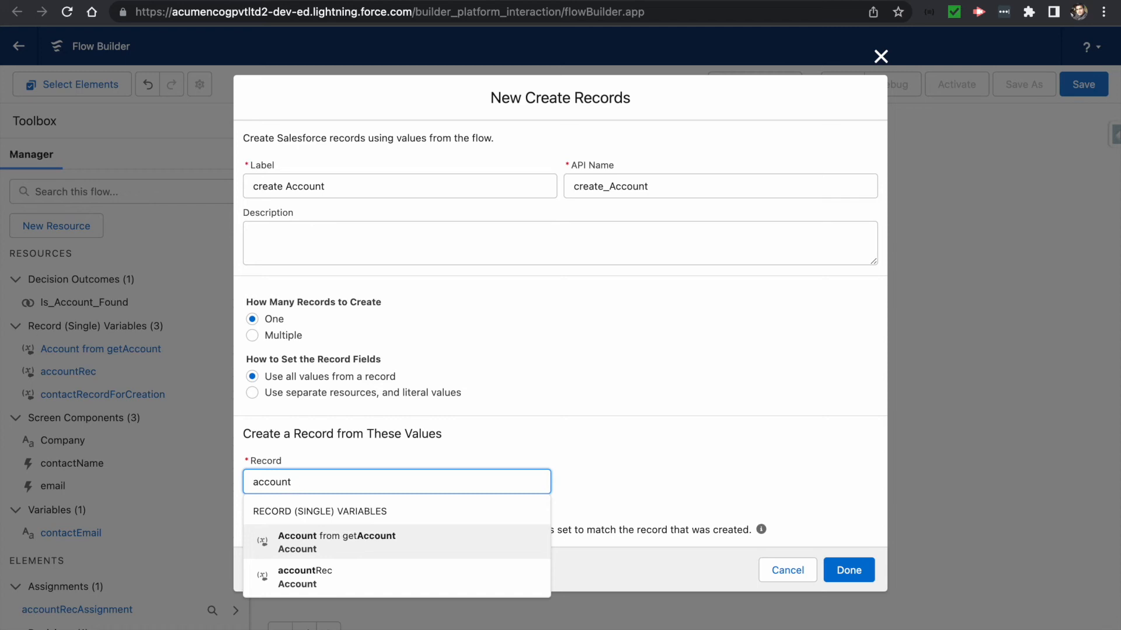
click(304, 577)
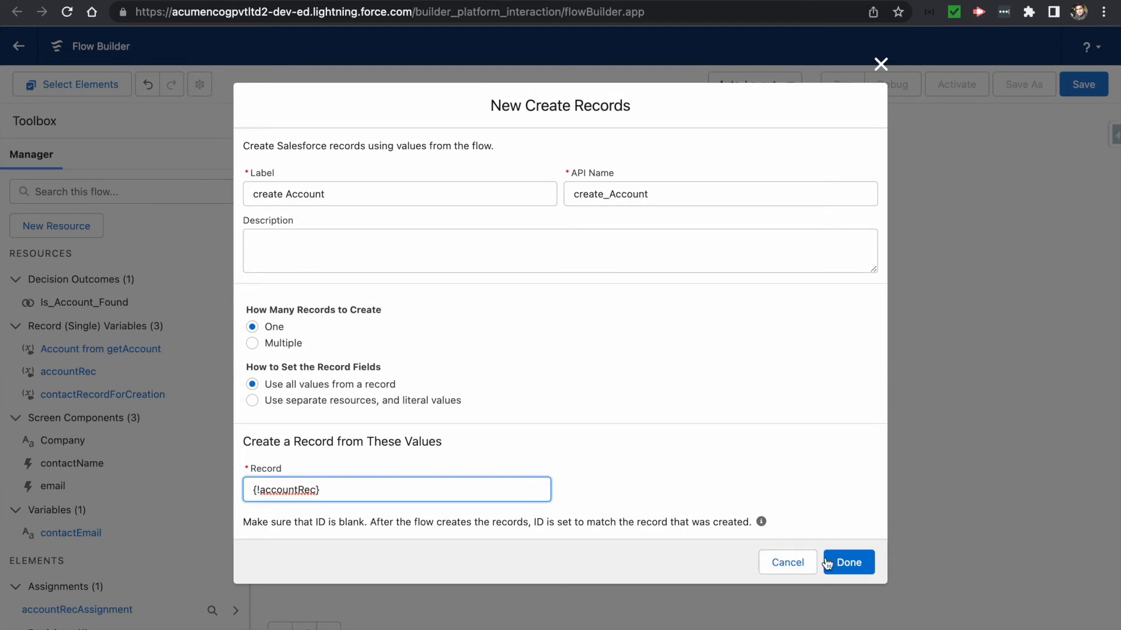
click(841, 562)
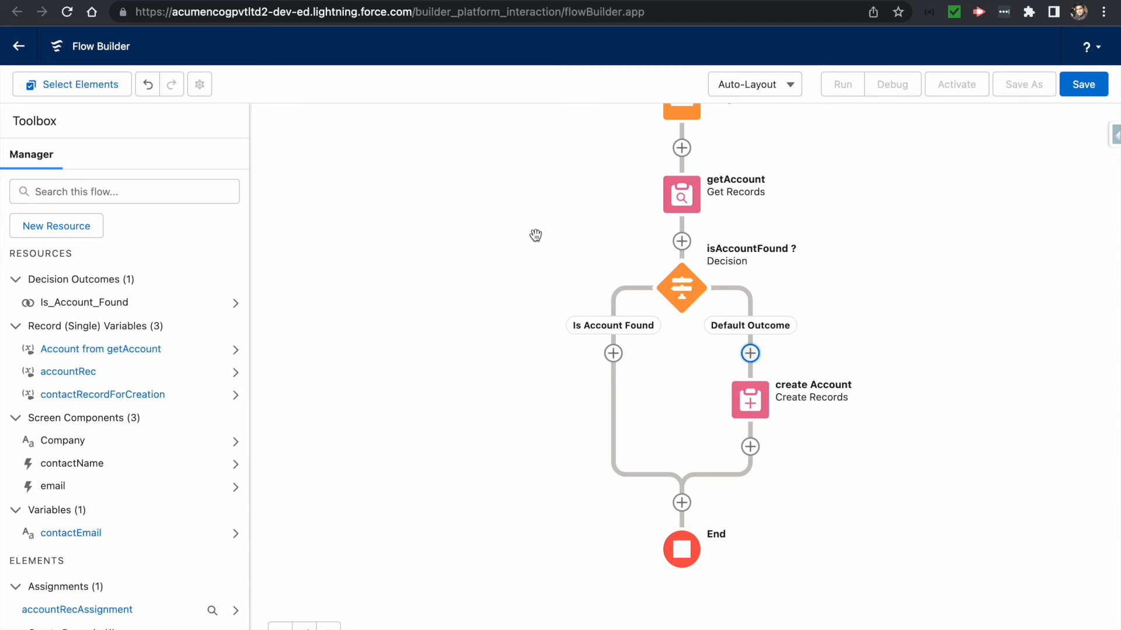
- Add an Assignment after create Account labelled getAccountIdForContact
click(752, 447)
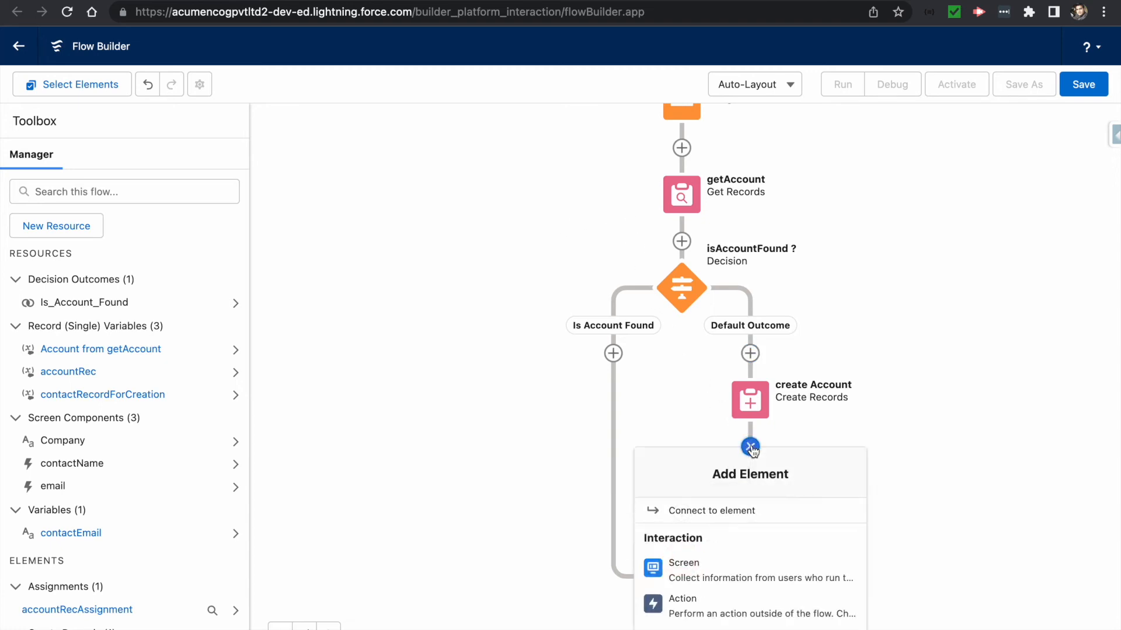
scroll(709, 544, down, 3)
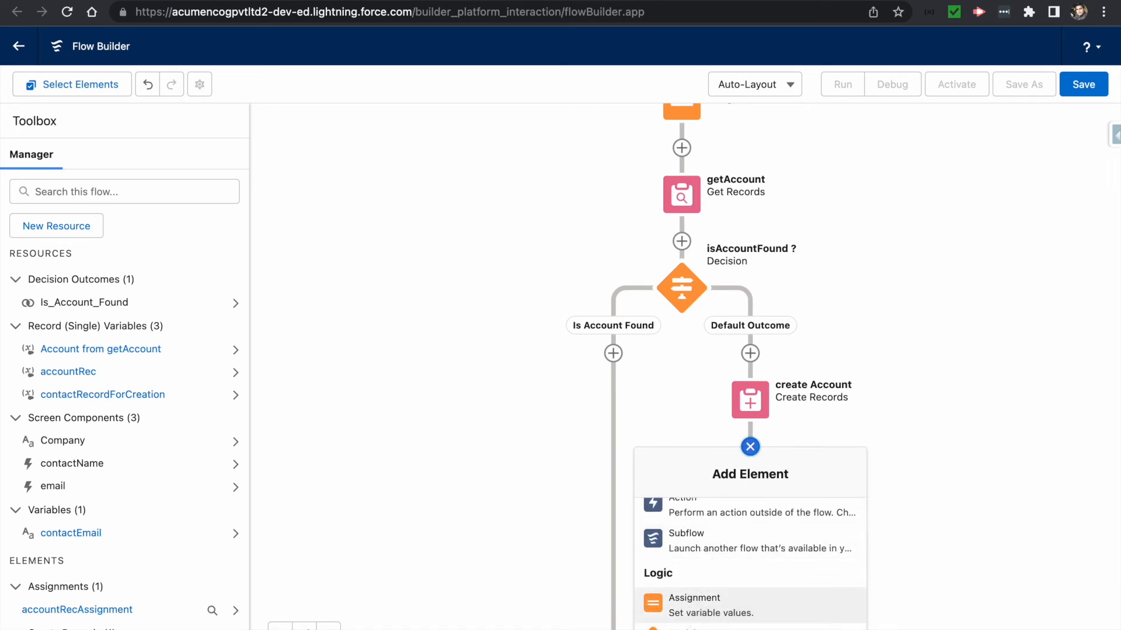
click(694, 603)
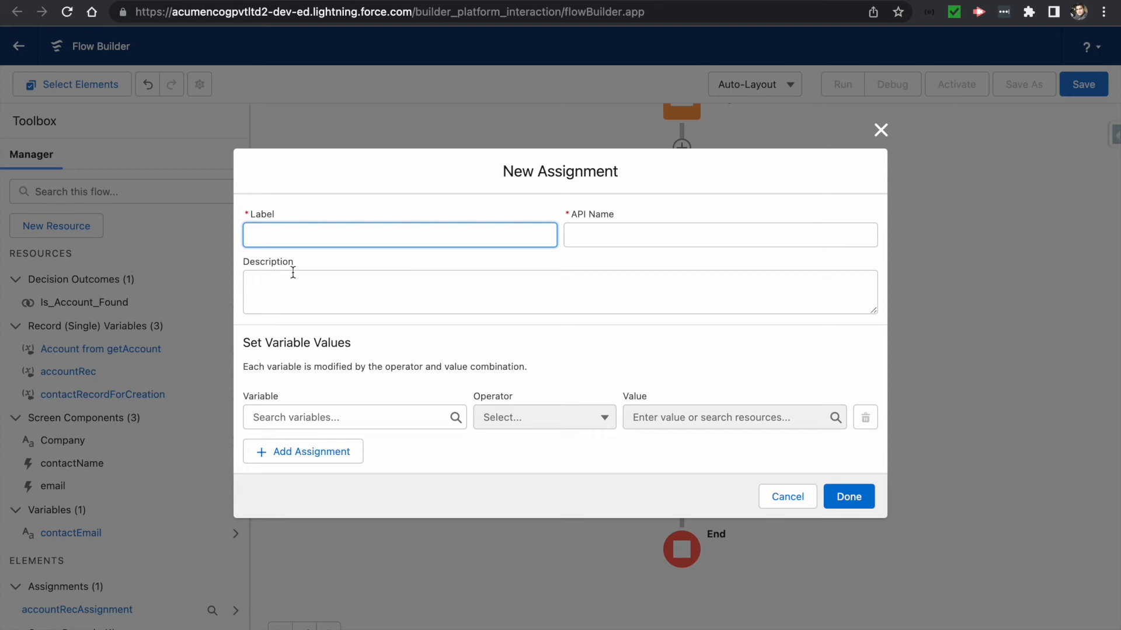
text(getA)
text(ccountIdForContact)
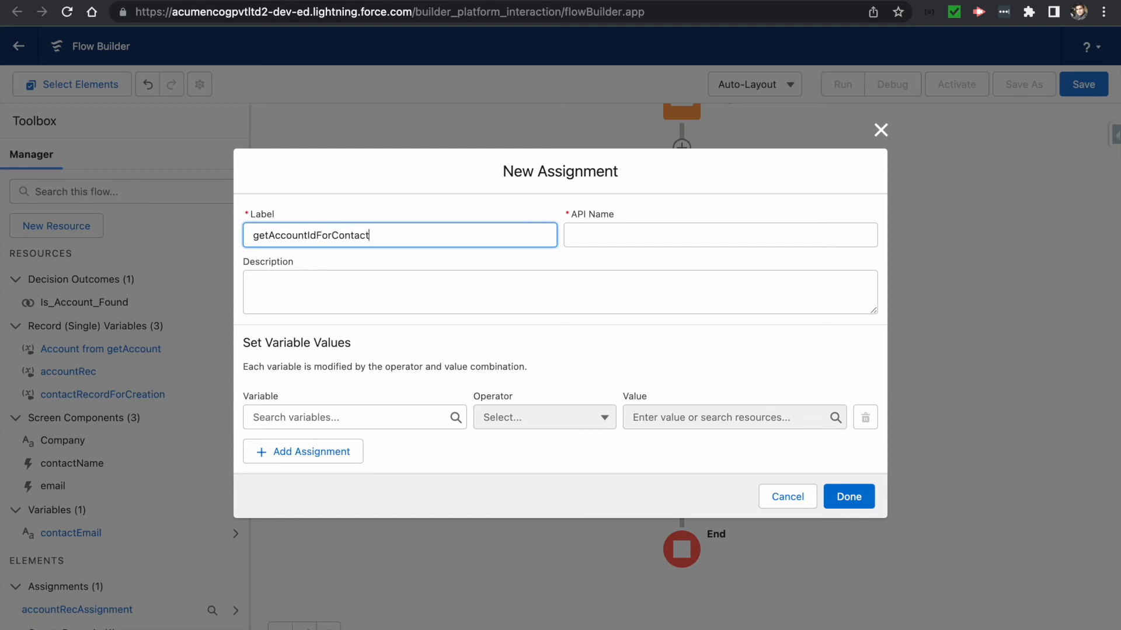
key(Tab)
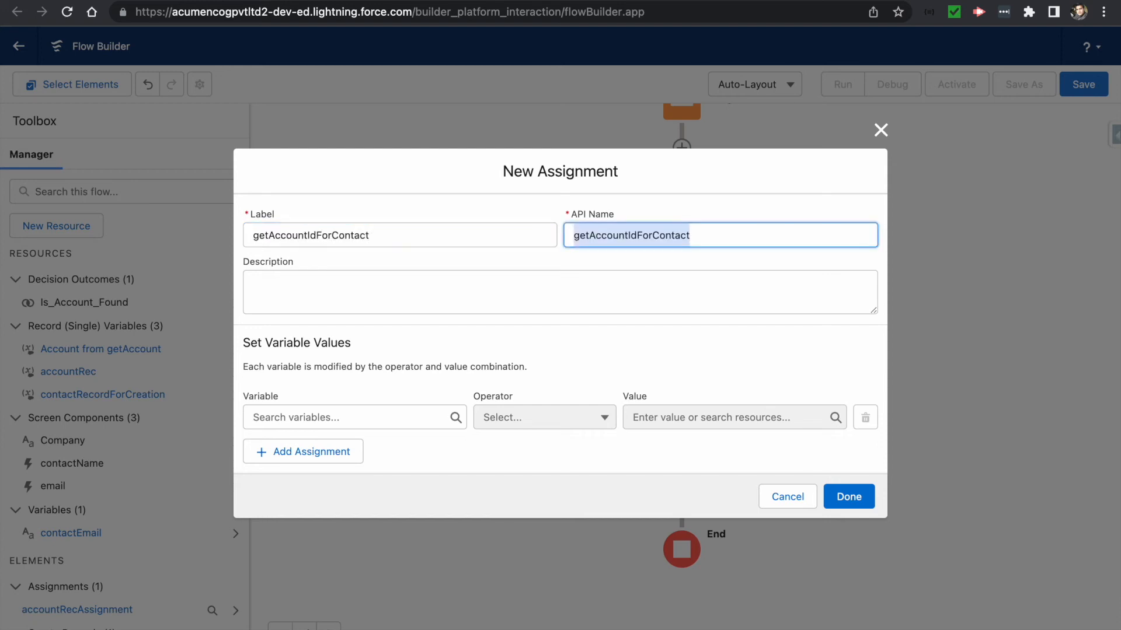
- Set the assignment variable to {!contactRecordForCreation.AccountId}
click(307, 420)
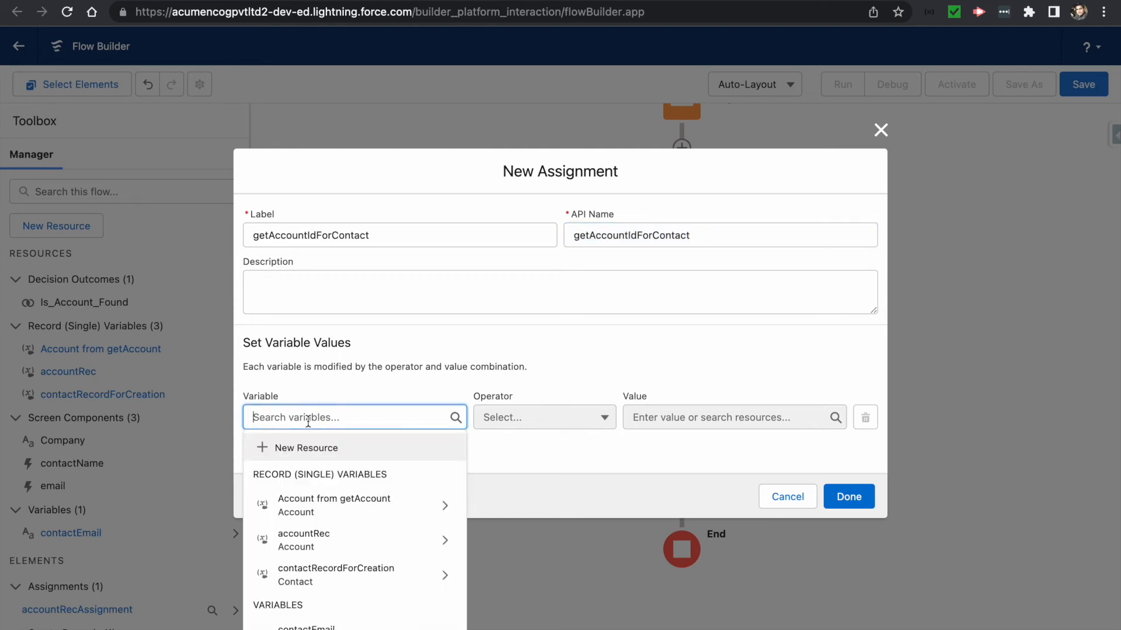
text(contact)
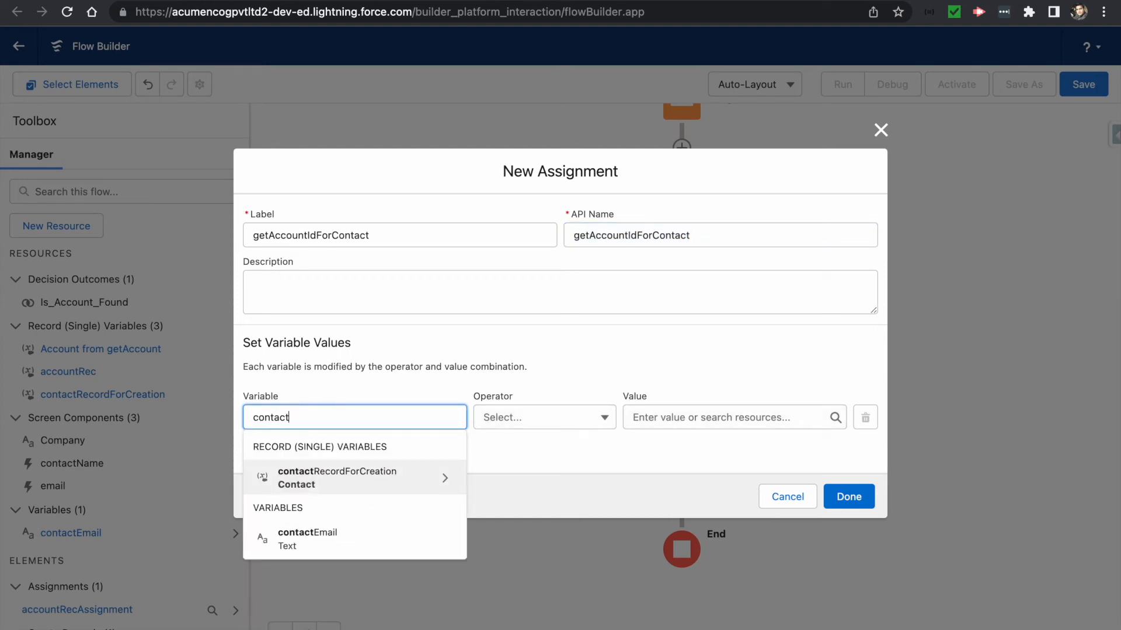
click(442, 481)
text(ation.Ac)
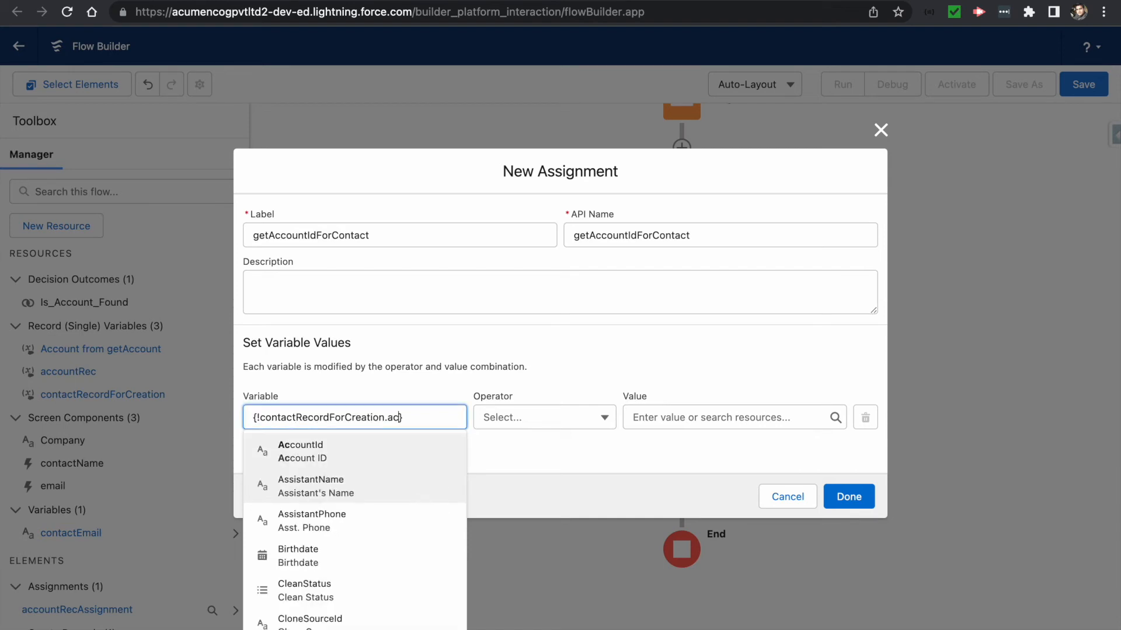
text(count)
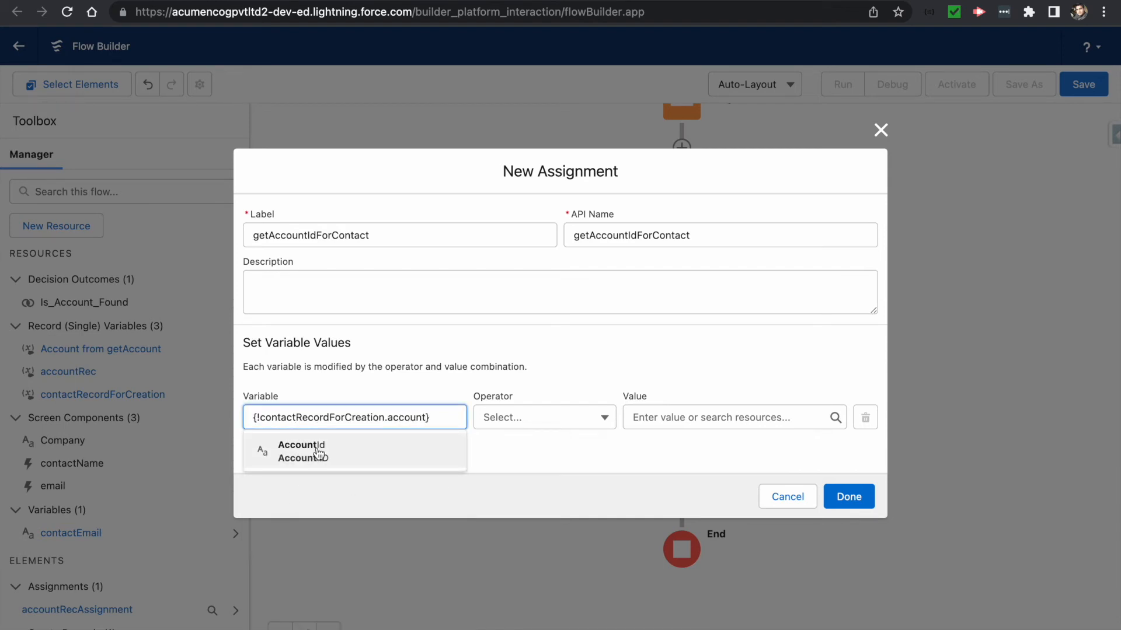
click(317, 451)
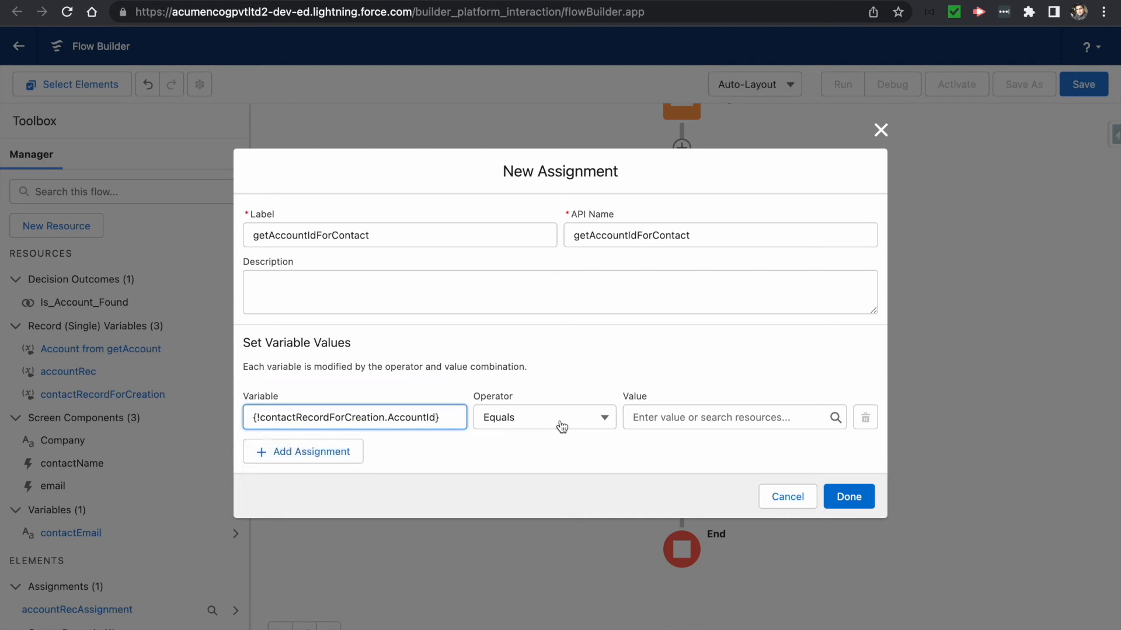
- Enter {!accountRec.Id} as the value to assign
click(671, 418)
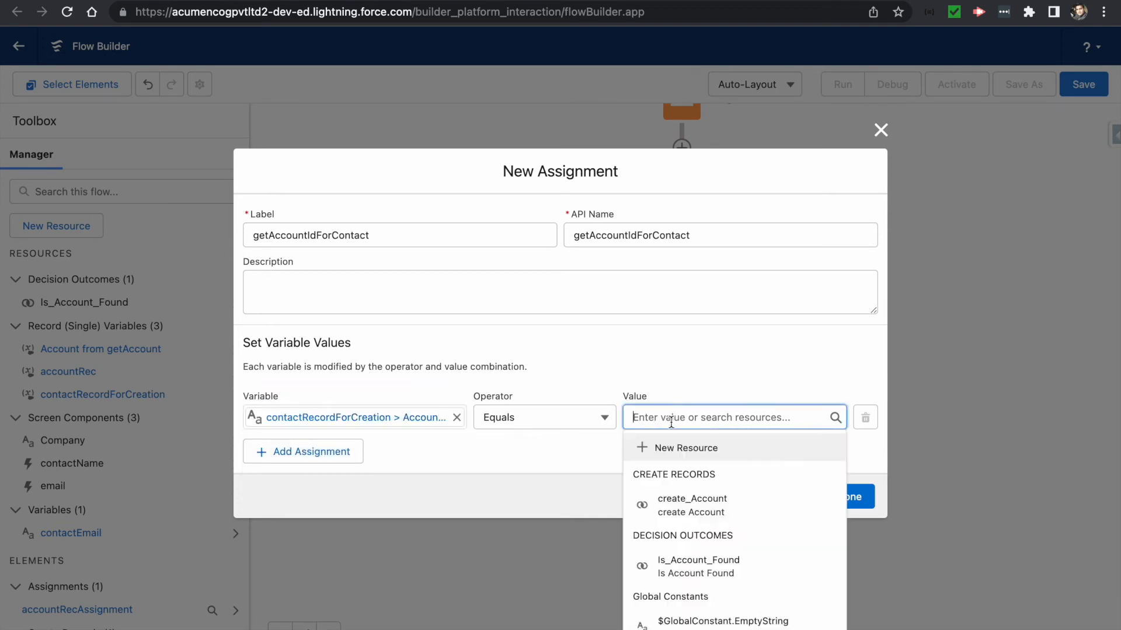
text(account)
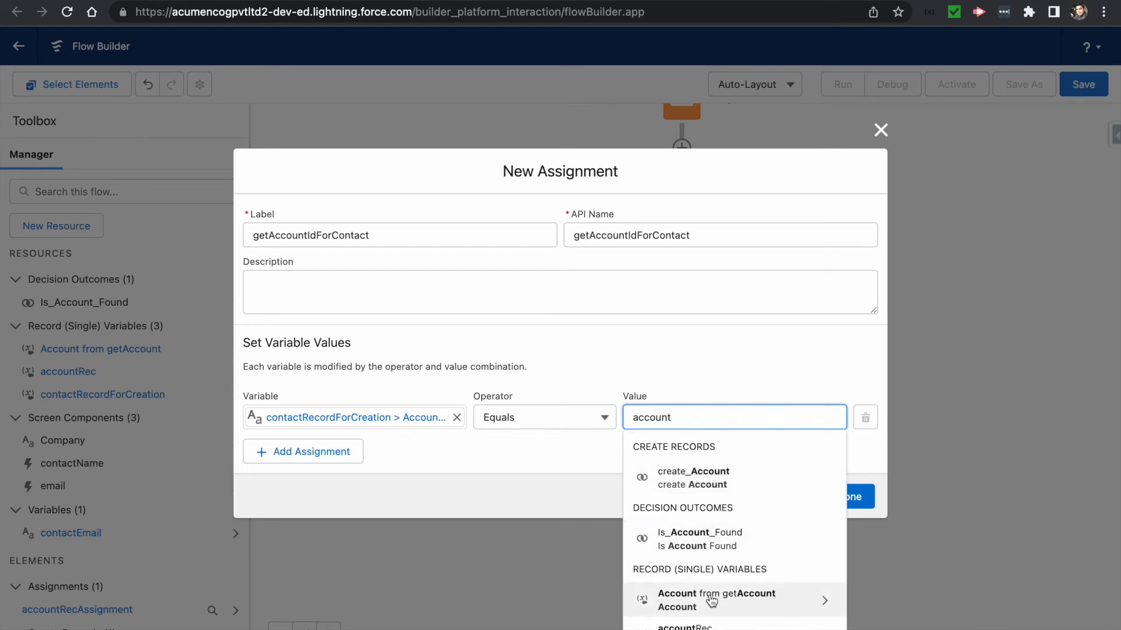
scroll(710, 598, down, 1)
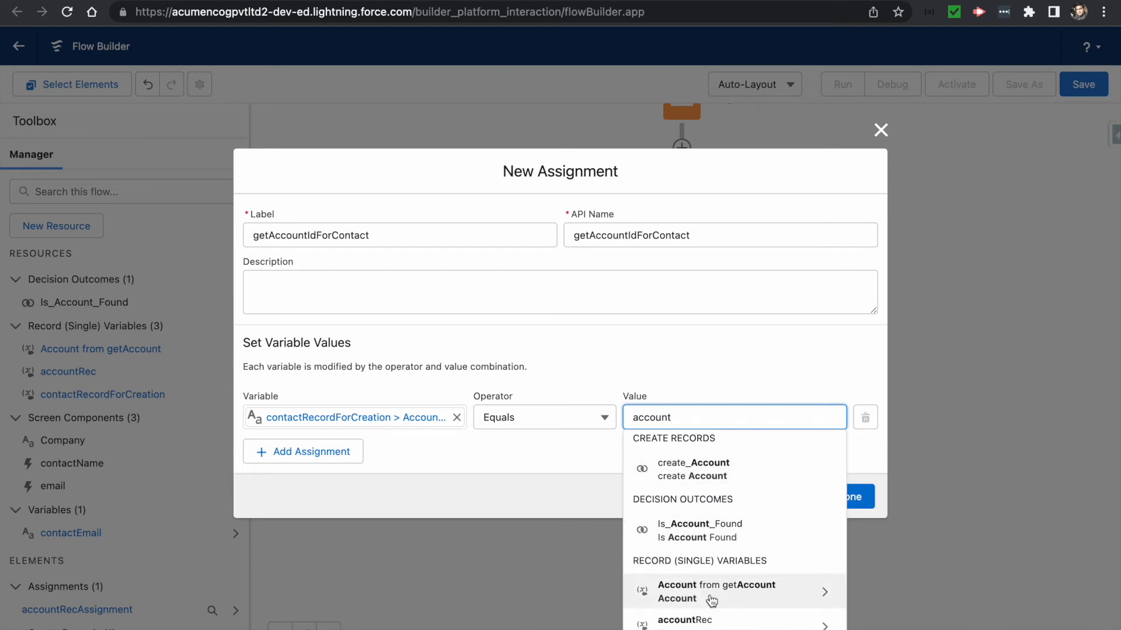
text(Rec)
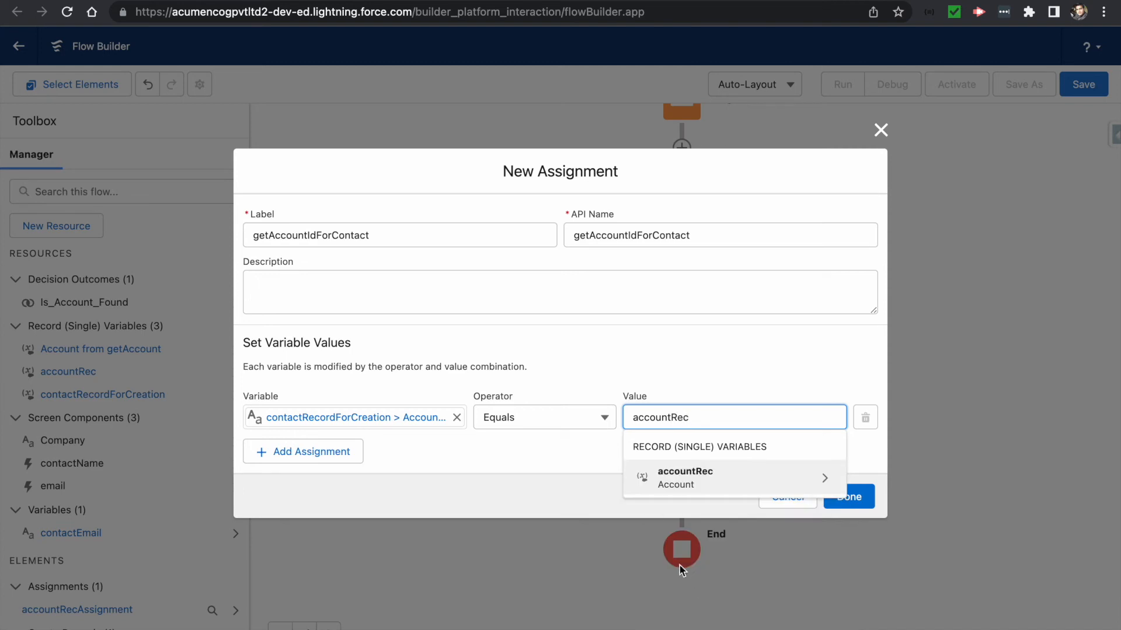
click(822, 481)
text(Id)
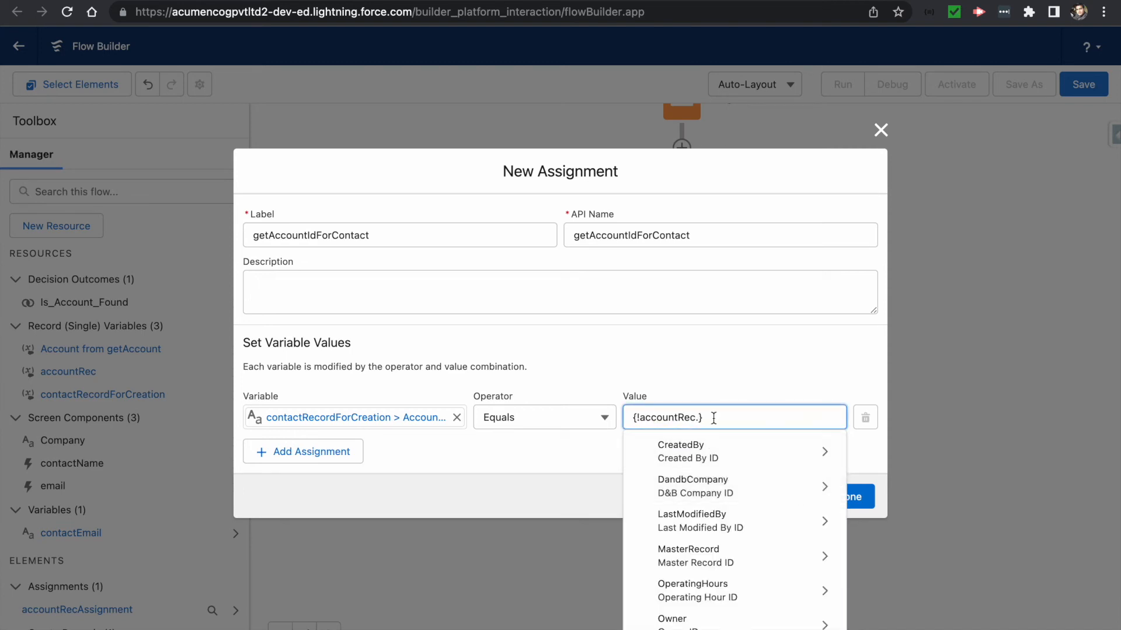
scroll(658, 595, down, 3)
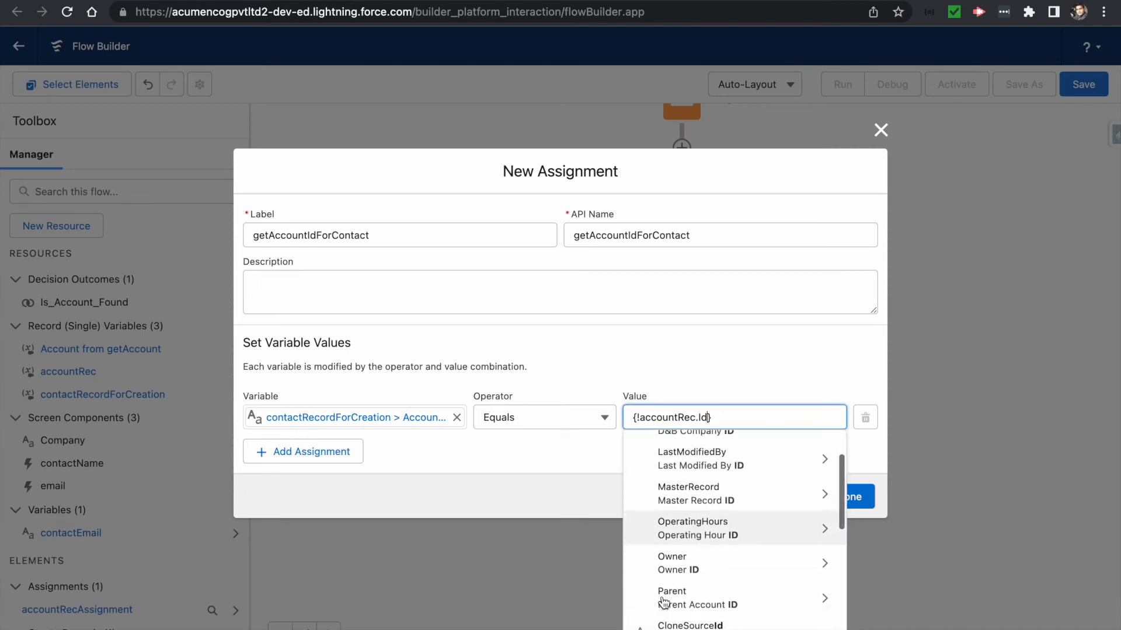
scroll(701, 584, down, 3)
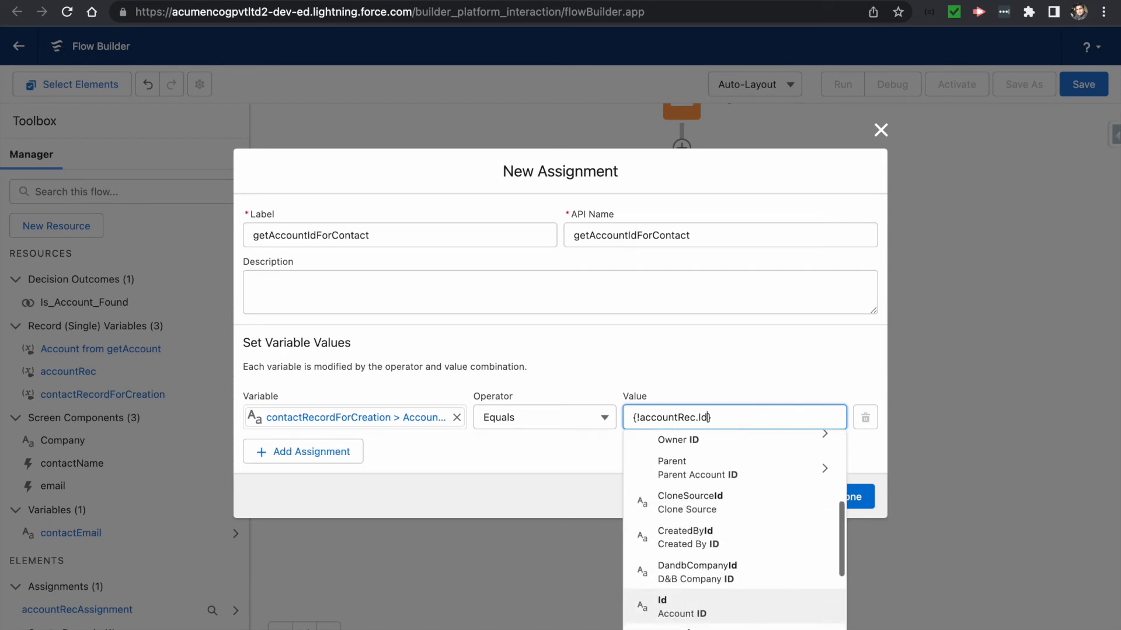
click(593, 559)
- Commit {!accountRec.Id} as the value, verify both field references, and save getAccountIdForContact
click(631, 465)
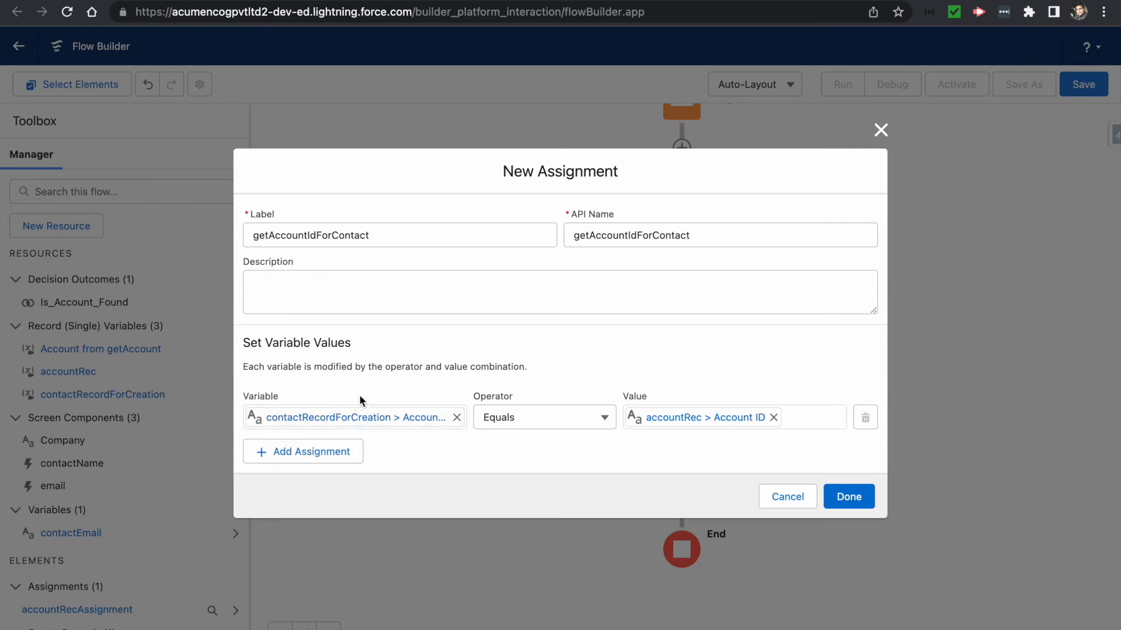
click(357, 420)
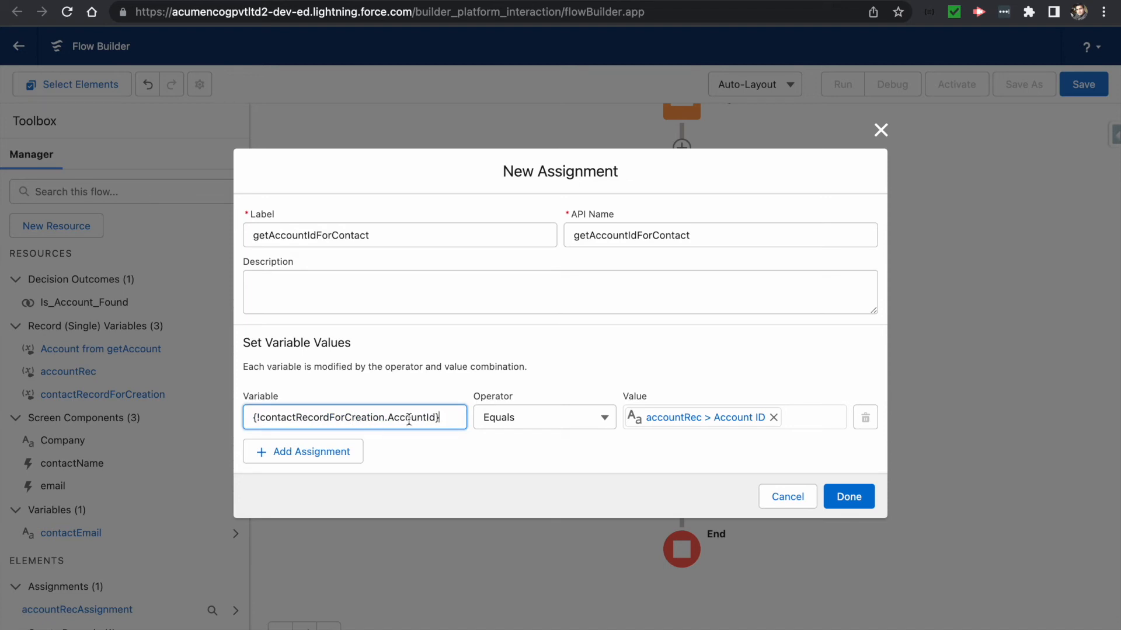
click(679, 425)
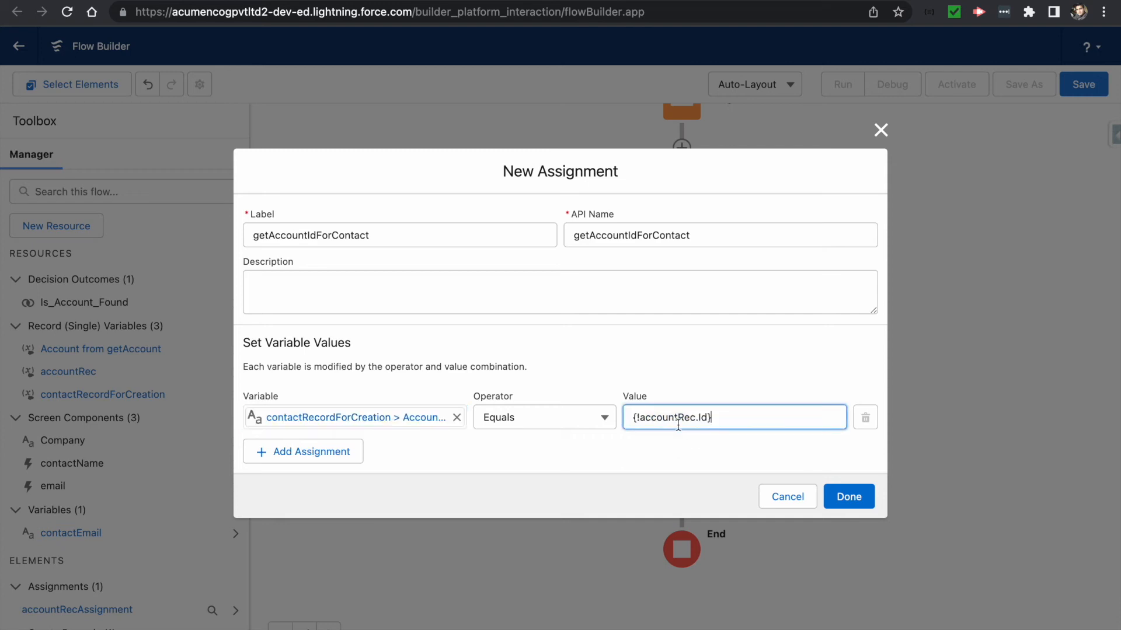
click(713, 451)
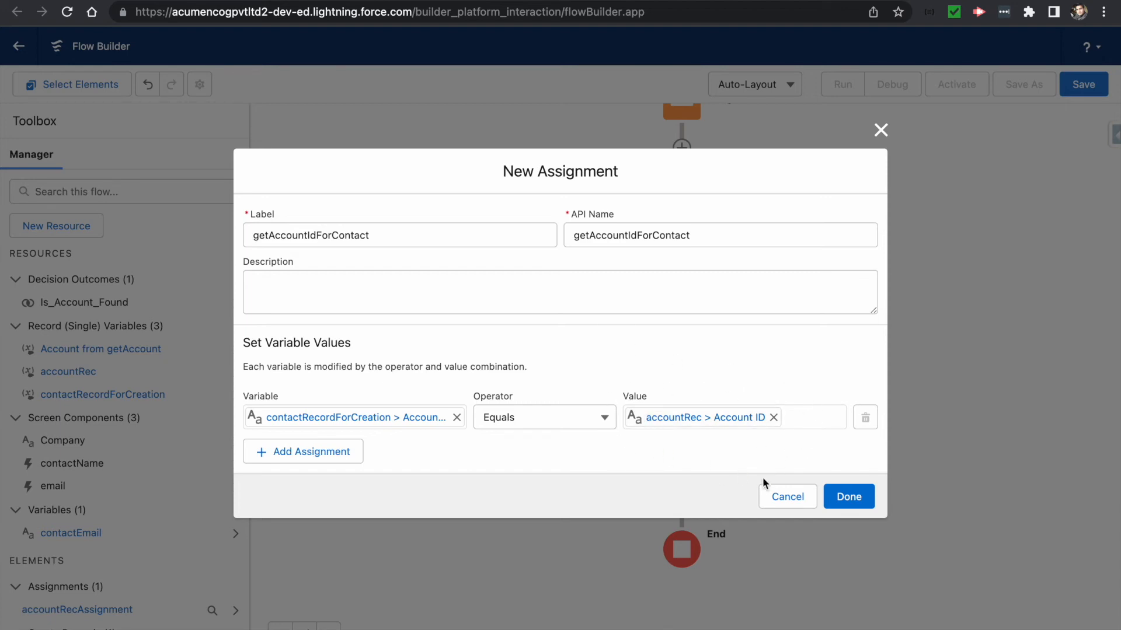
click(832, 500)
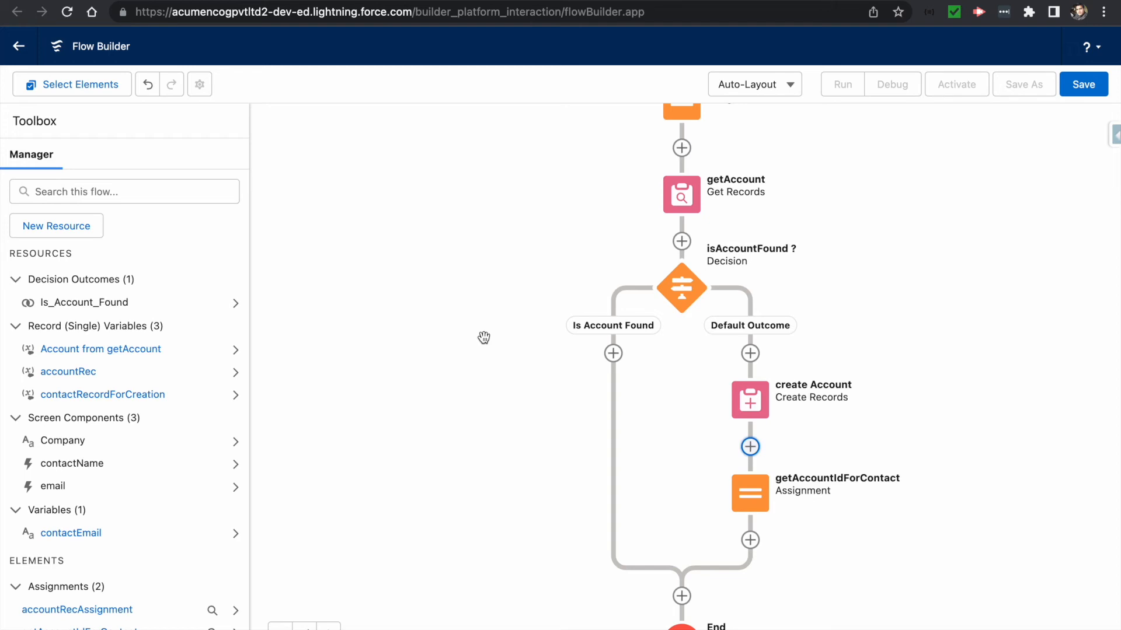
- Add an Assignment on the Is Account Found path labelled saveAccountRecordInfo
click(612, 354)
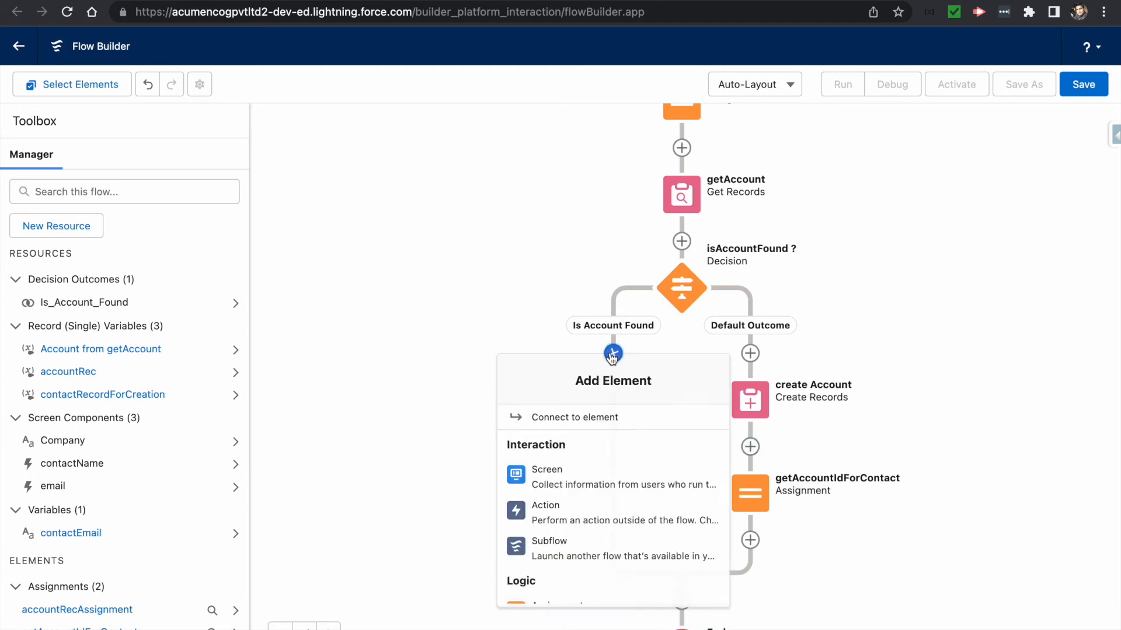
scroll(563, 493, down, 3)
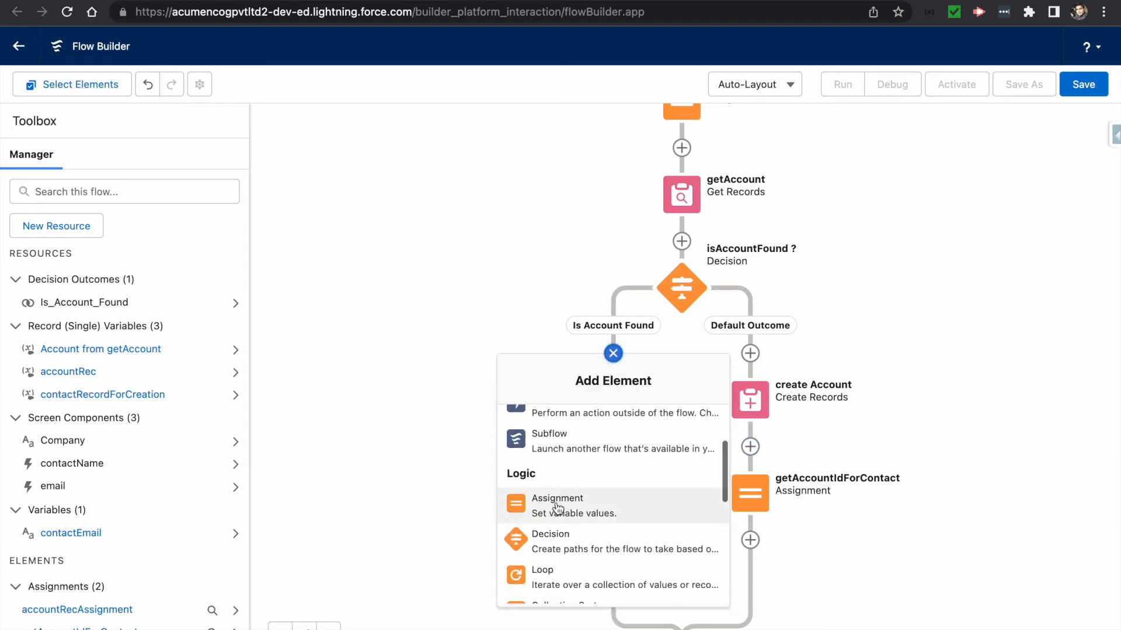
click(557, 505)
text(saveAcc)
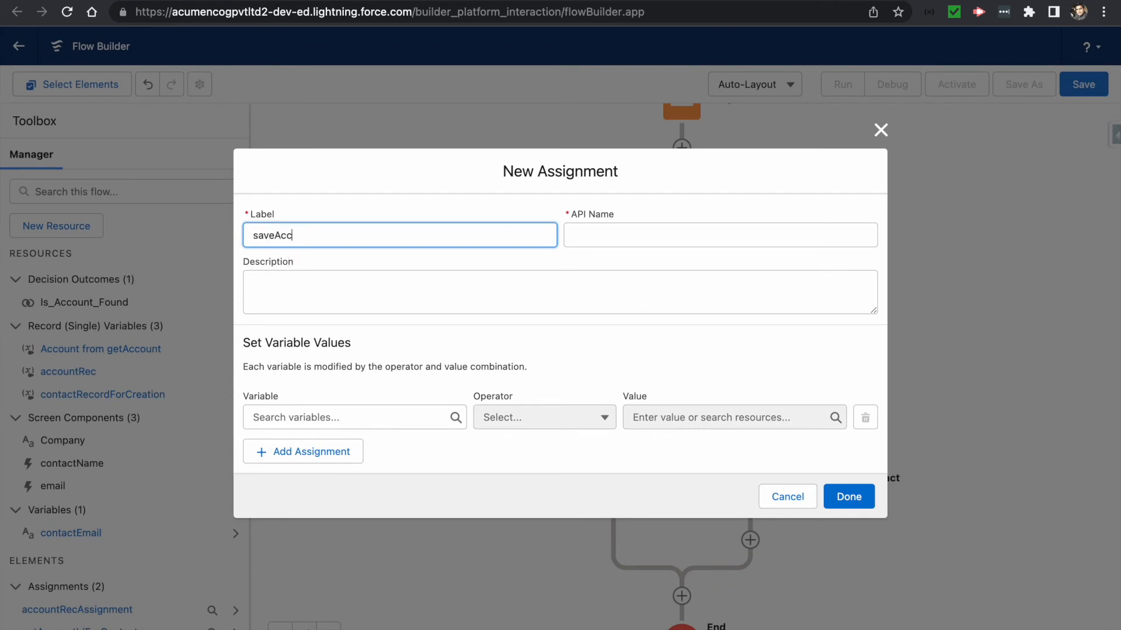
text(ountRecordInfo)
key(Tab)
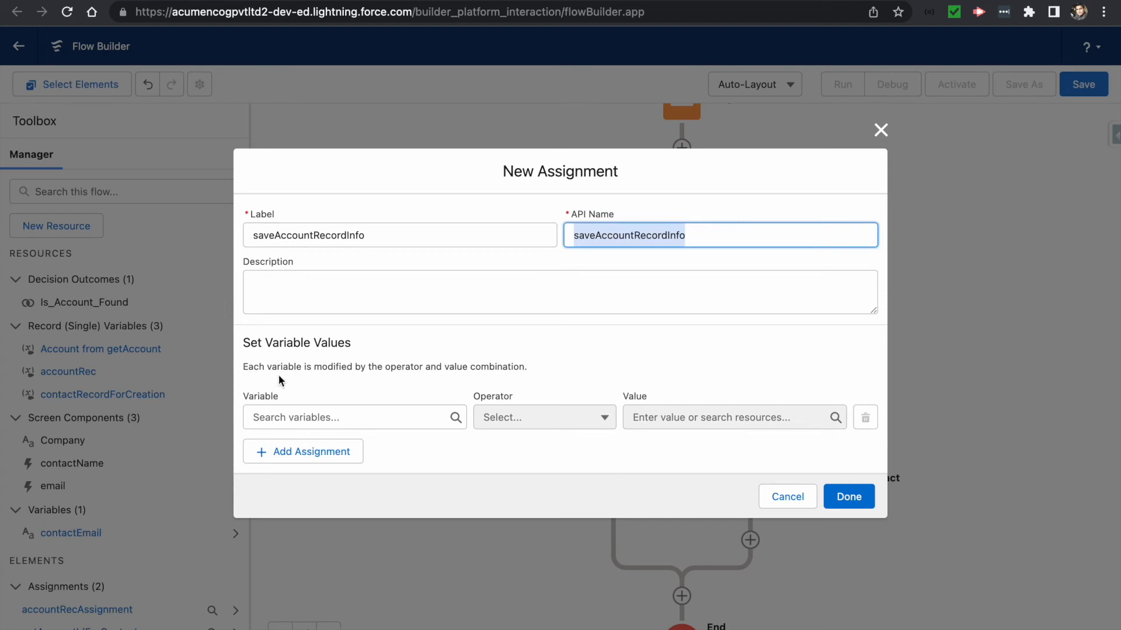
- Set the assignment variable to {!contactRecordForCreation.AccountId}
click(286, 413)
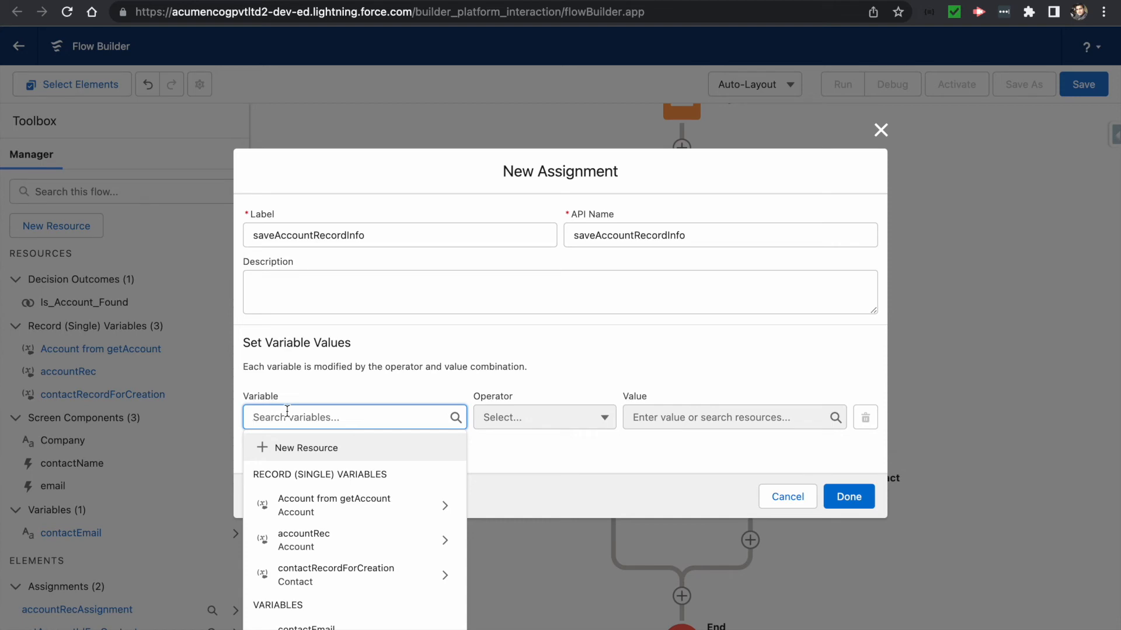
text(contactRe)
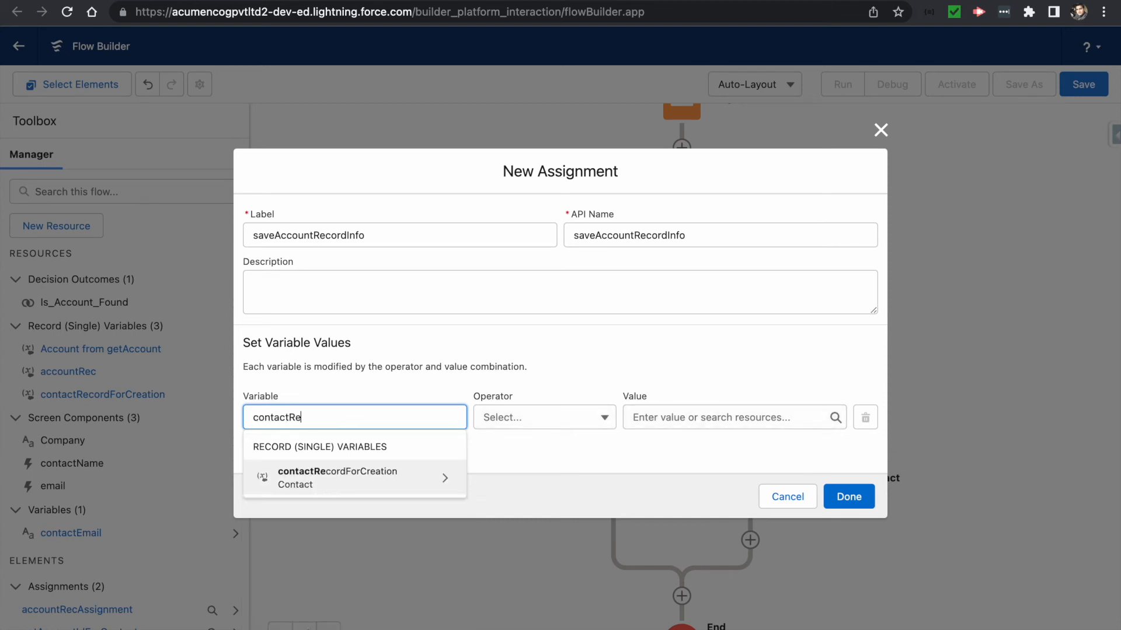
key(Return)
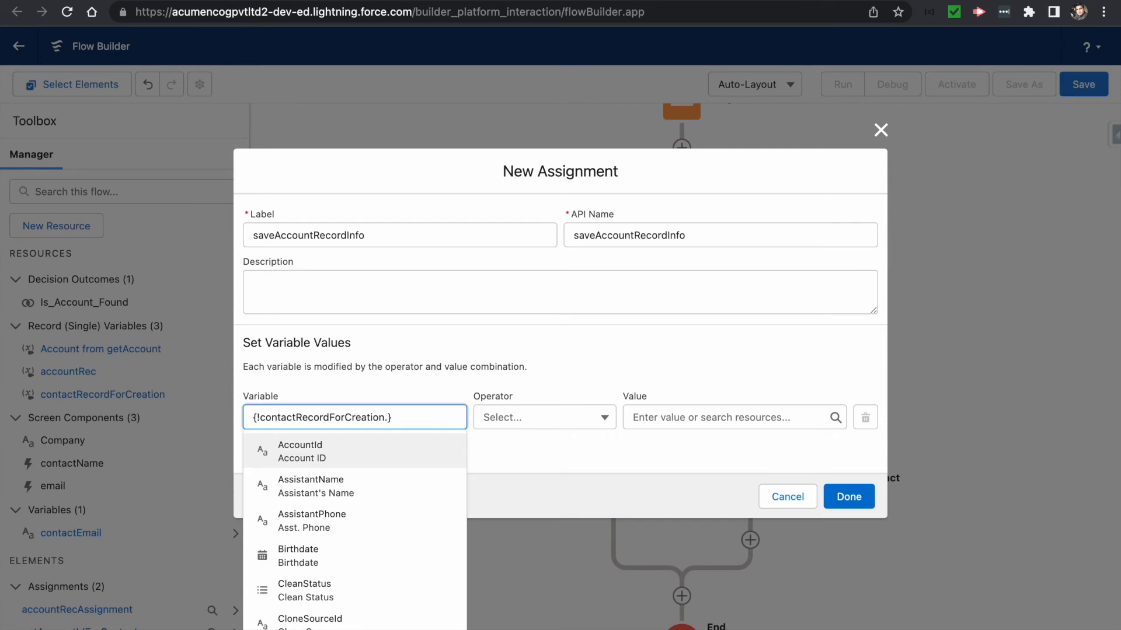
text(account)
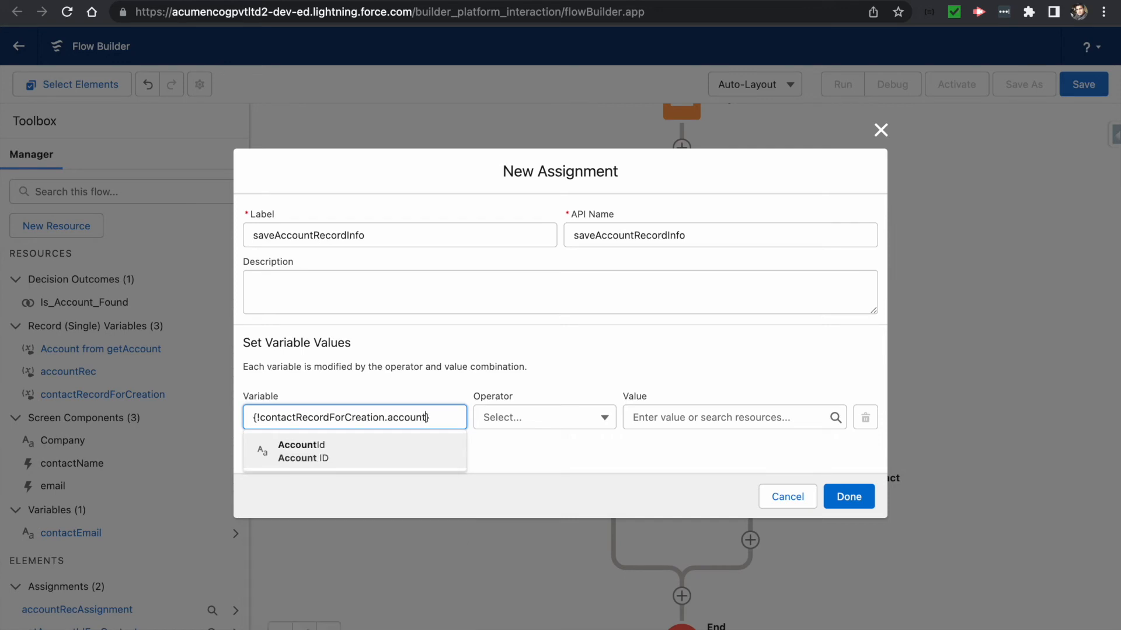
click(305, 445)
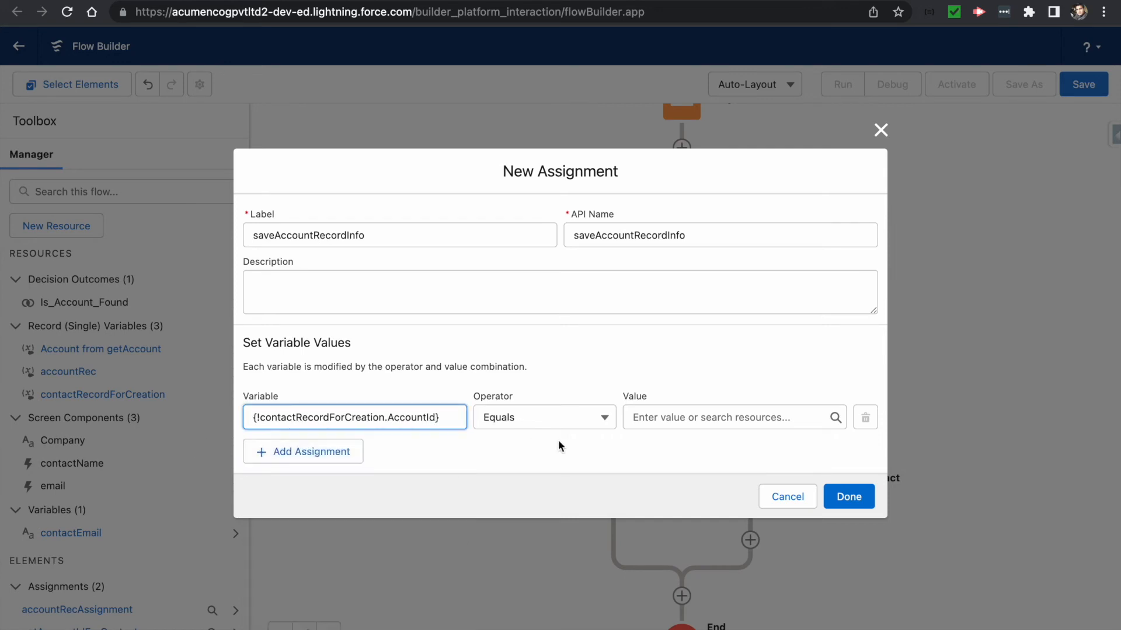
- Assign the value {!getAccount.Id}, the found account's Id
click(647, 412)
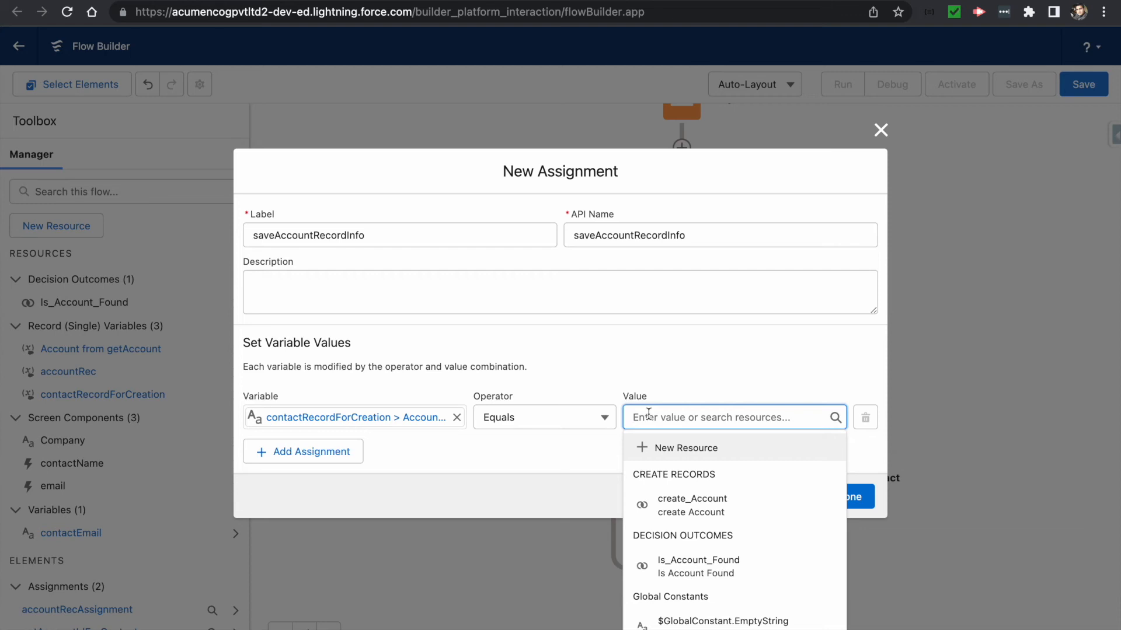
text(get)
click(719, 477)
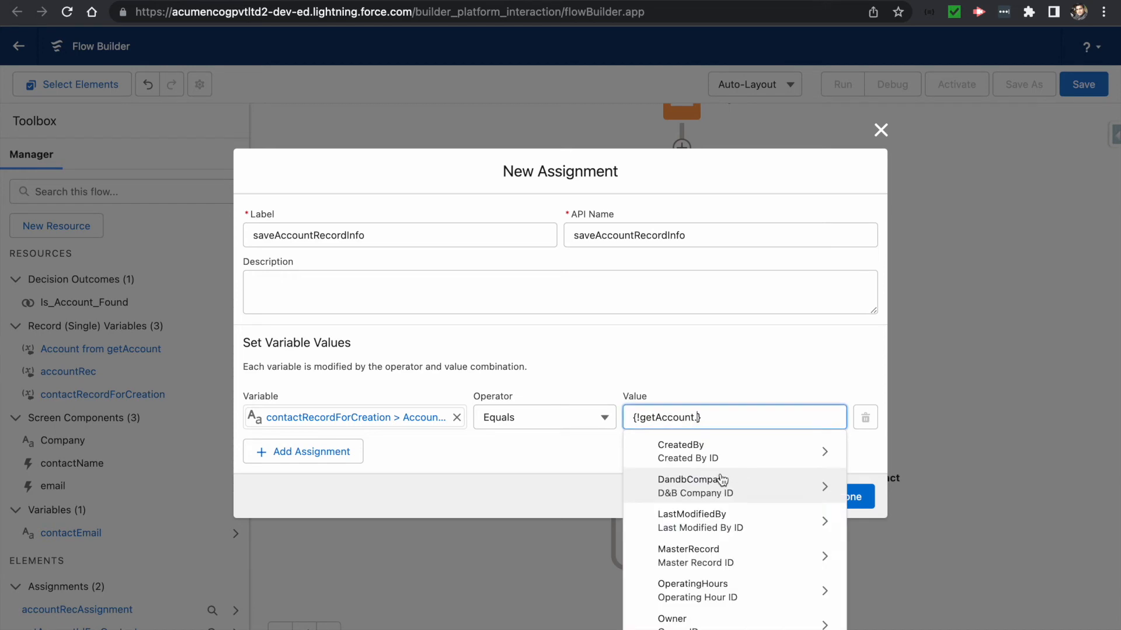
text(Id)
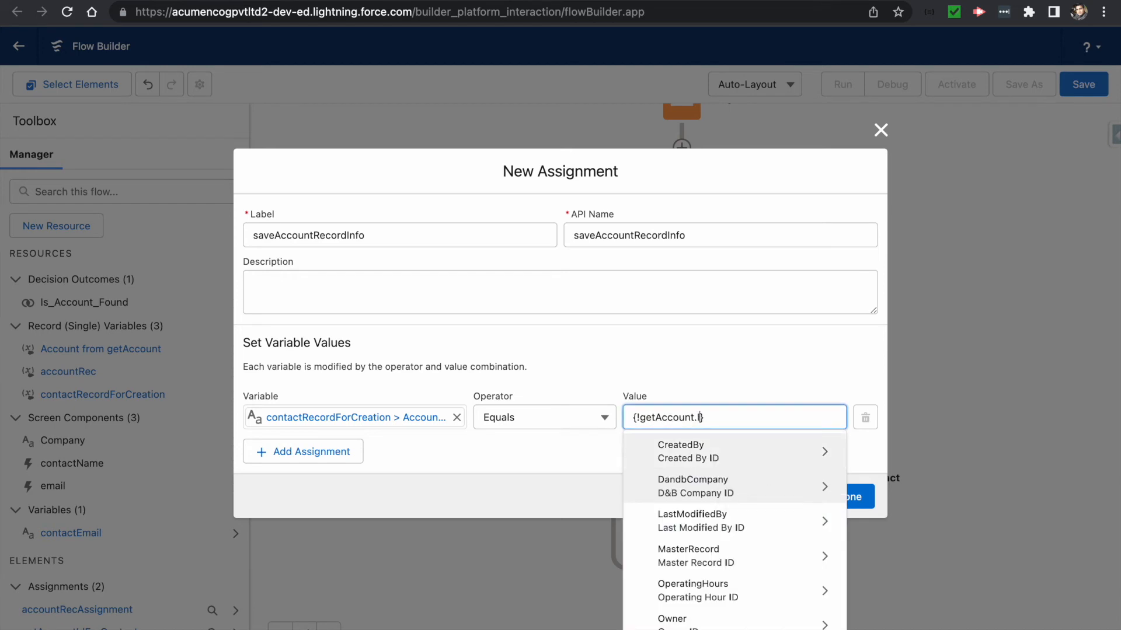
scroll(679, 554, down, 3)
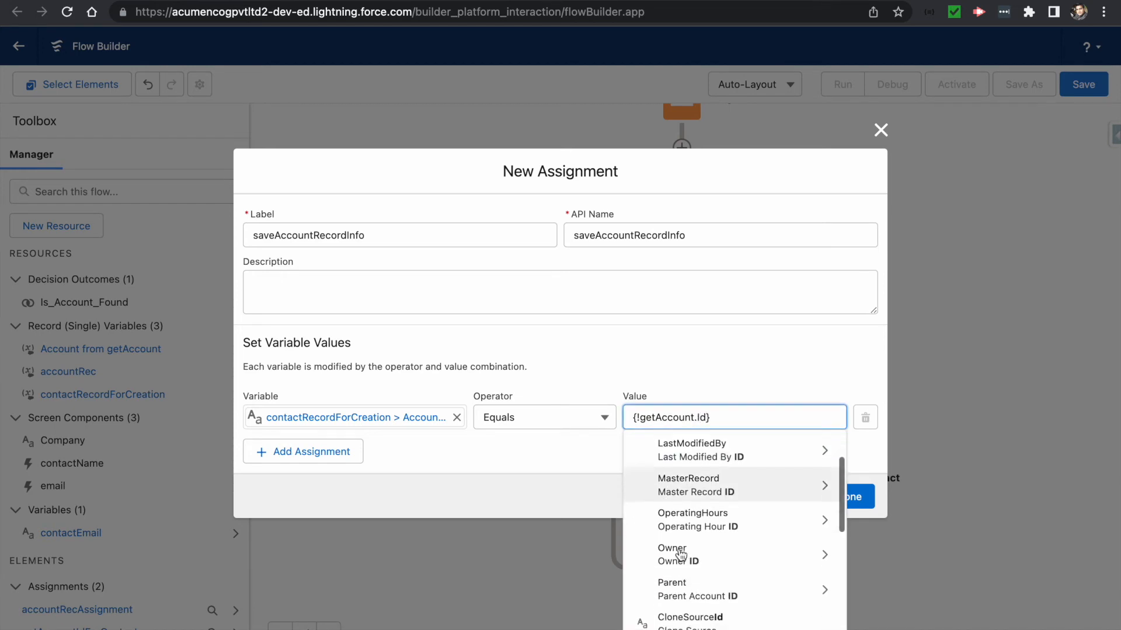
scroll(675, 590, down, 4)
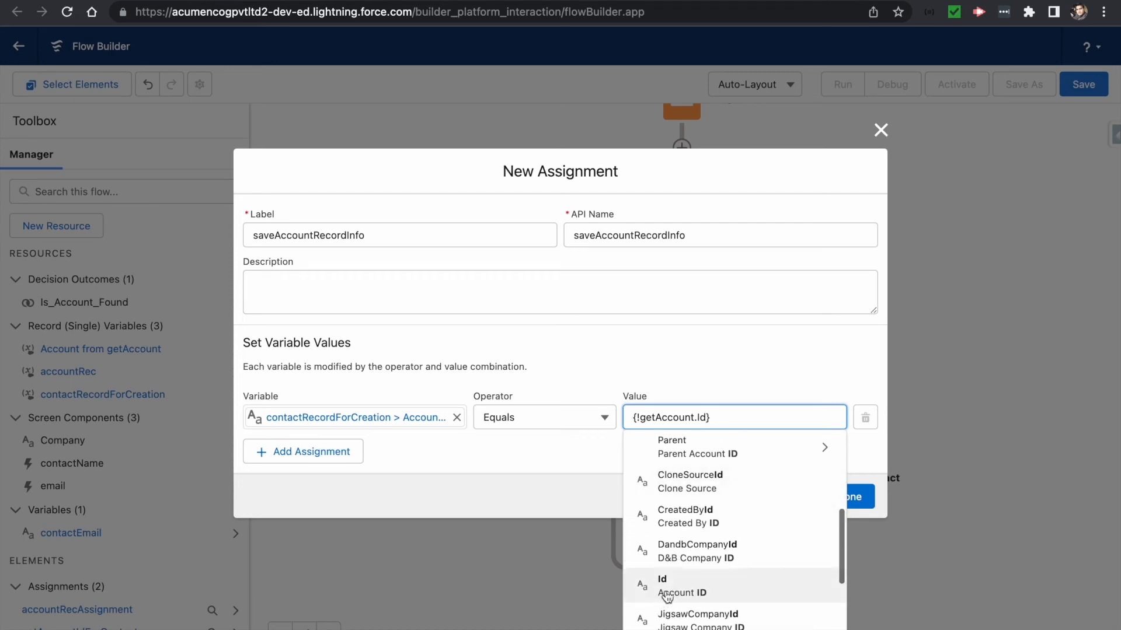
click(675, 590)
click(649, 459)
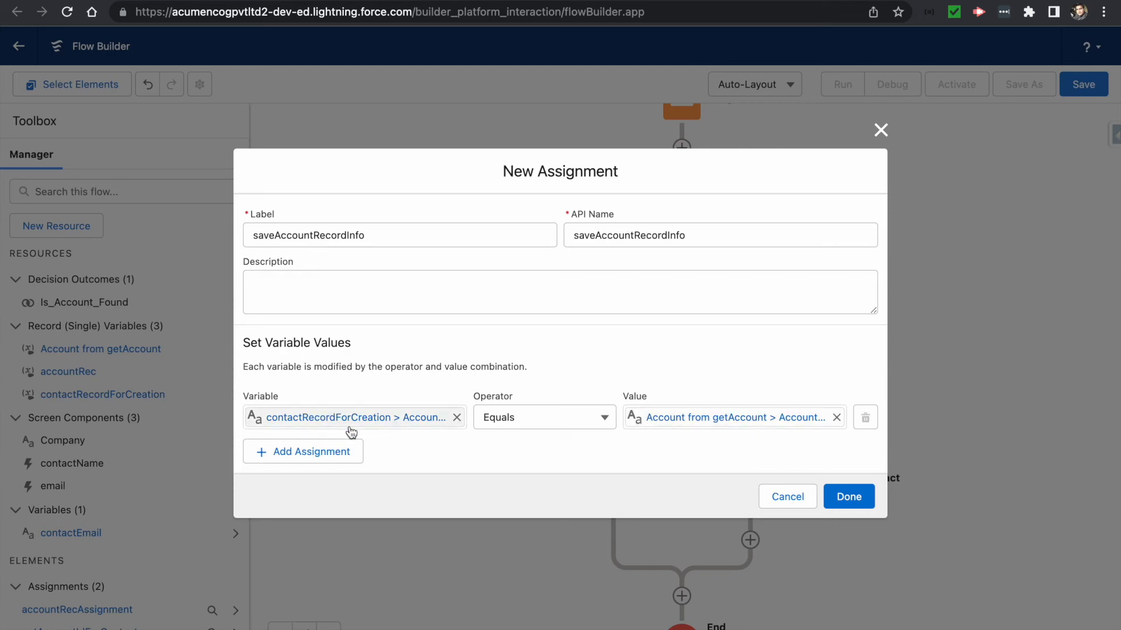
- Save saveAccountRecordInfo and add a Get Records element just before End
click(847, 496)
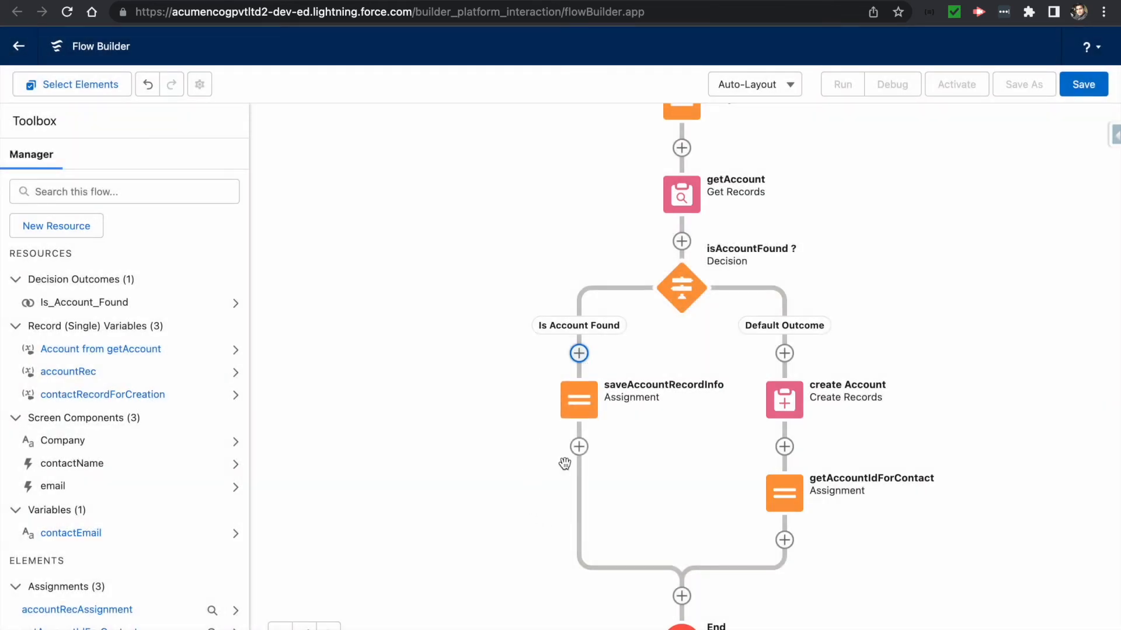
drag(508, 493, 510, 368)
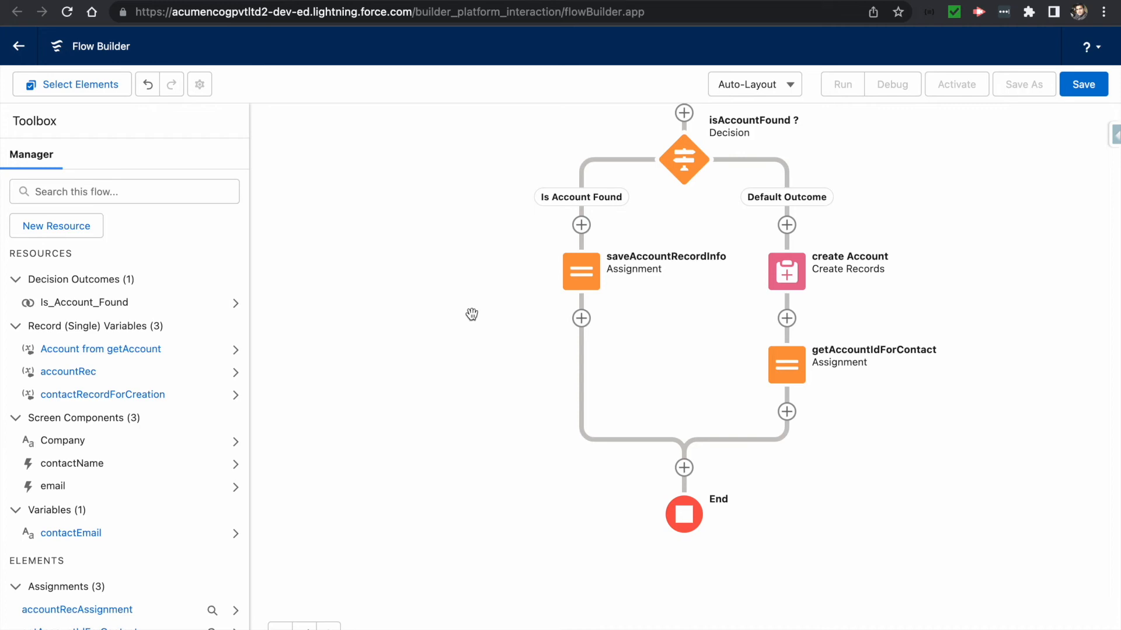
click(685, 467)
scroll(623, 609, down, 5)
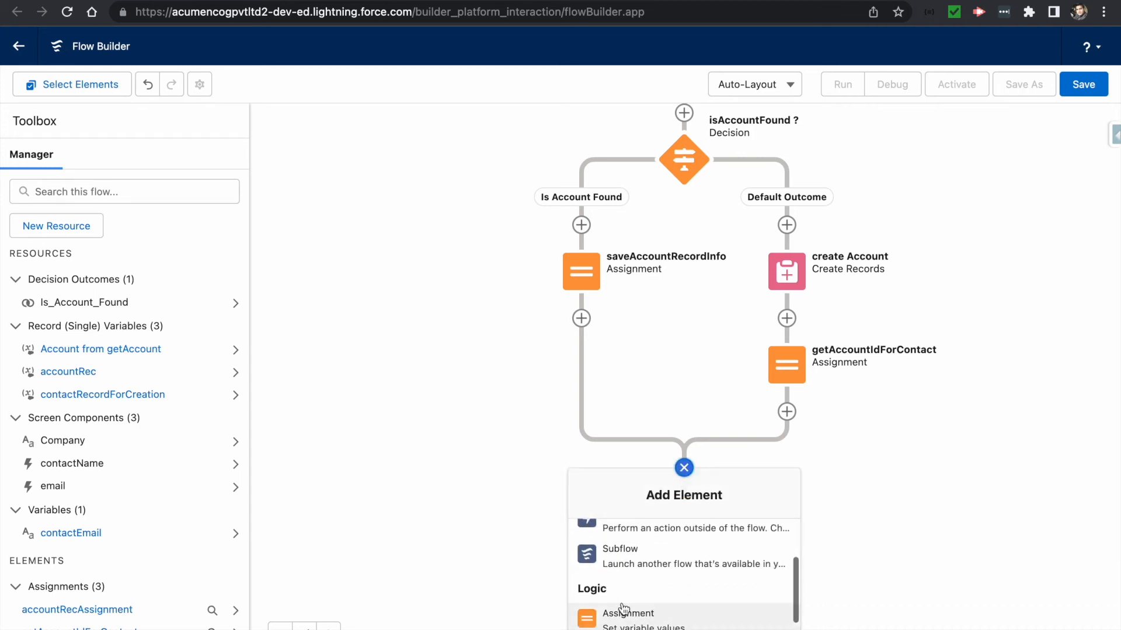
scroll(623, 609, down, 5)
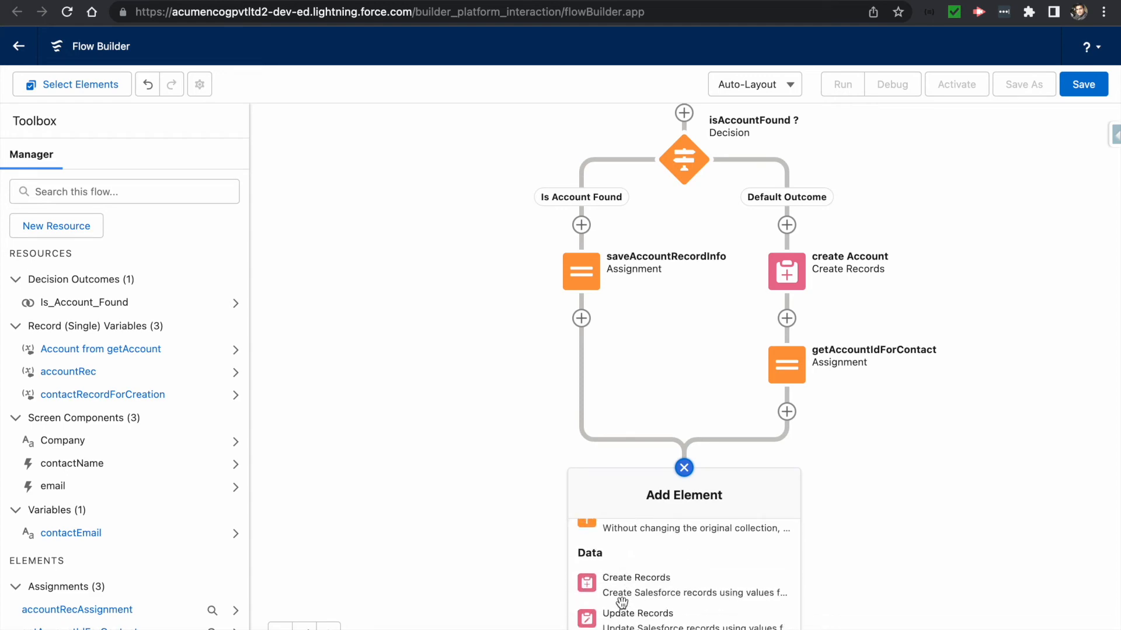
scroll(632, 617, down, 1)
click(632, 619)
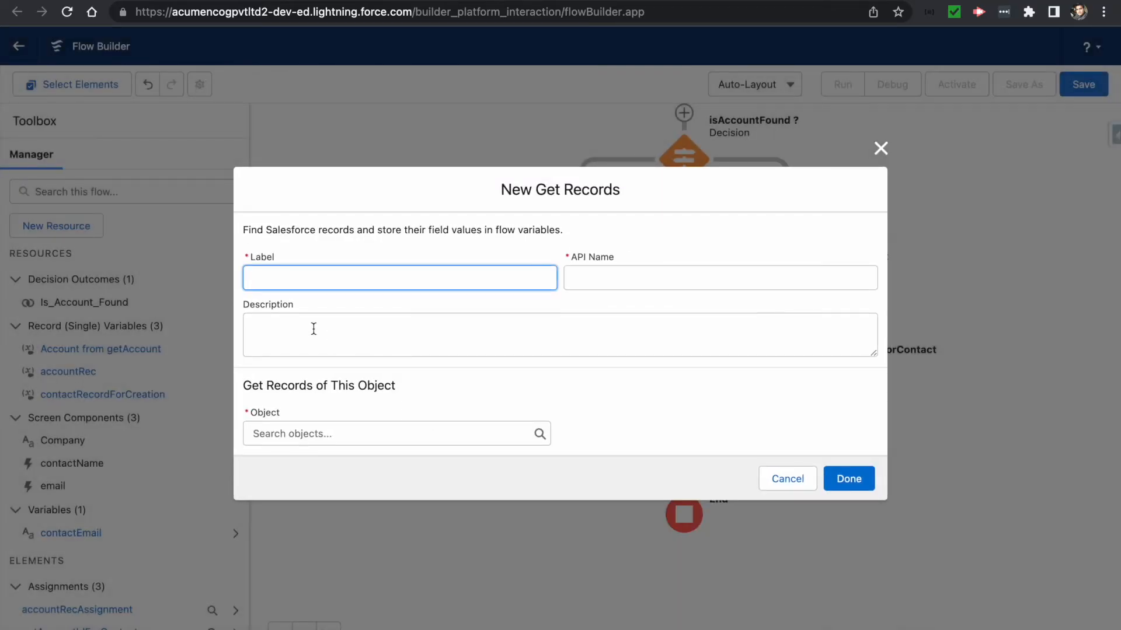
- Label the Get Records step getContact and set its object to Contact
text(getContact)
key(Tab)
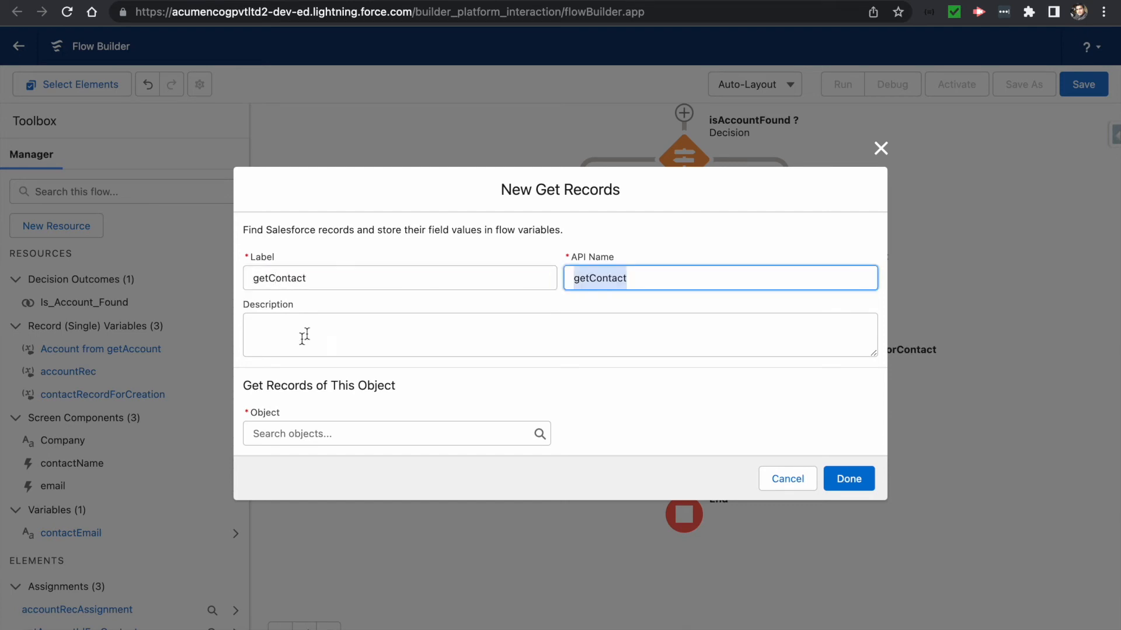
click(317, 435)
text(contact)
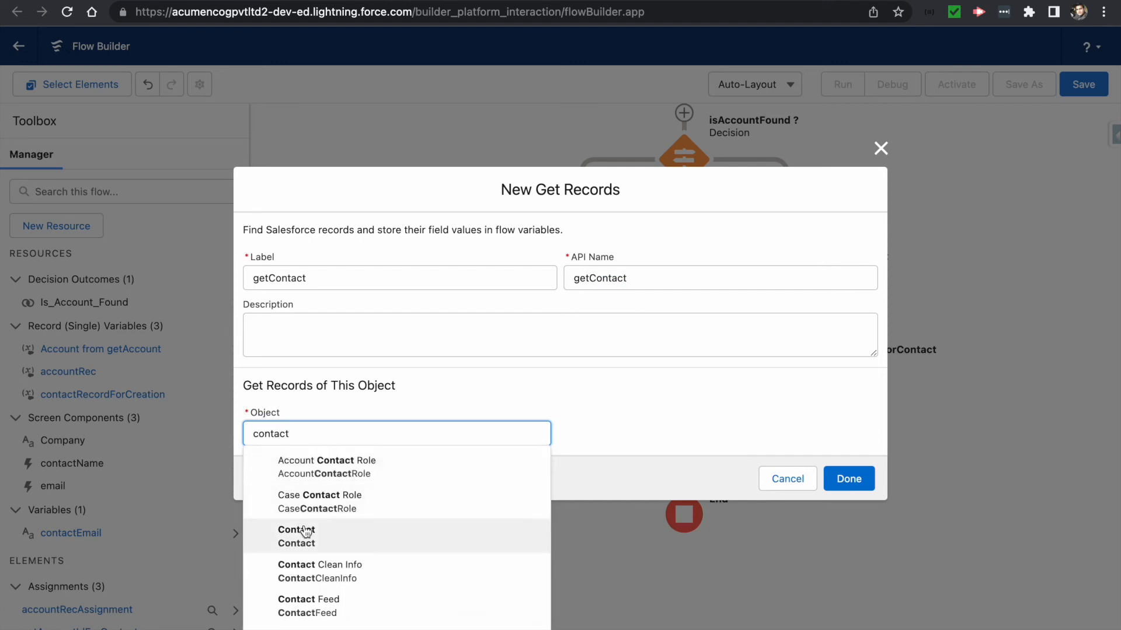
click(296, 536)
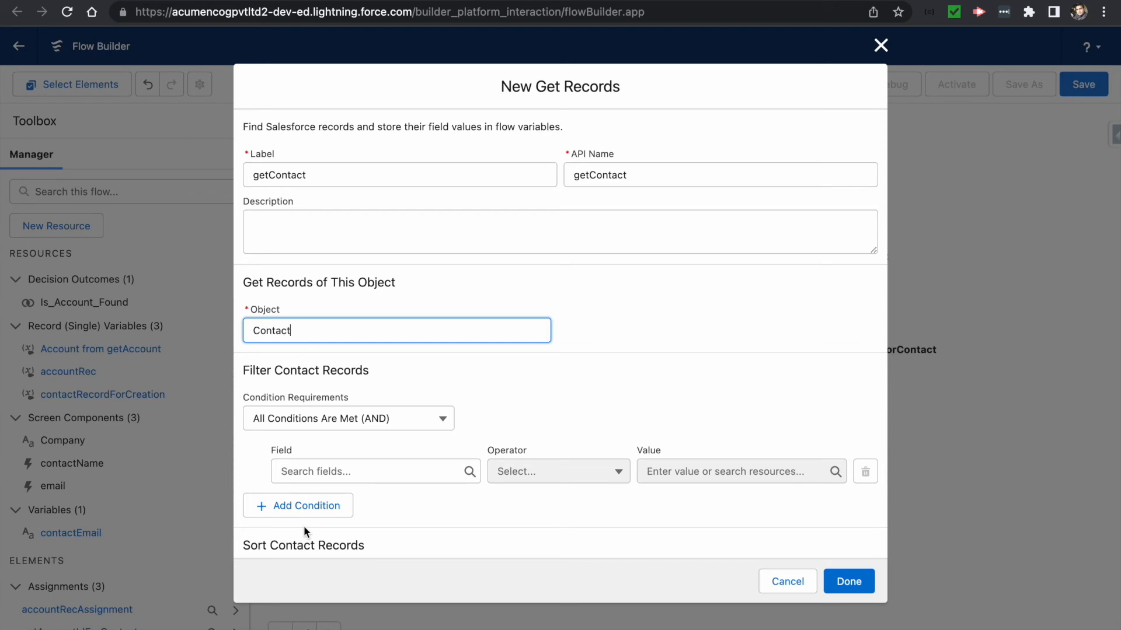
- Filter contacts where FirstName Equals {!contactRecordForCreation.FirstName}
click(317, 477)
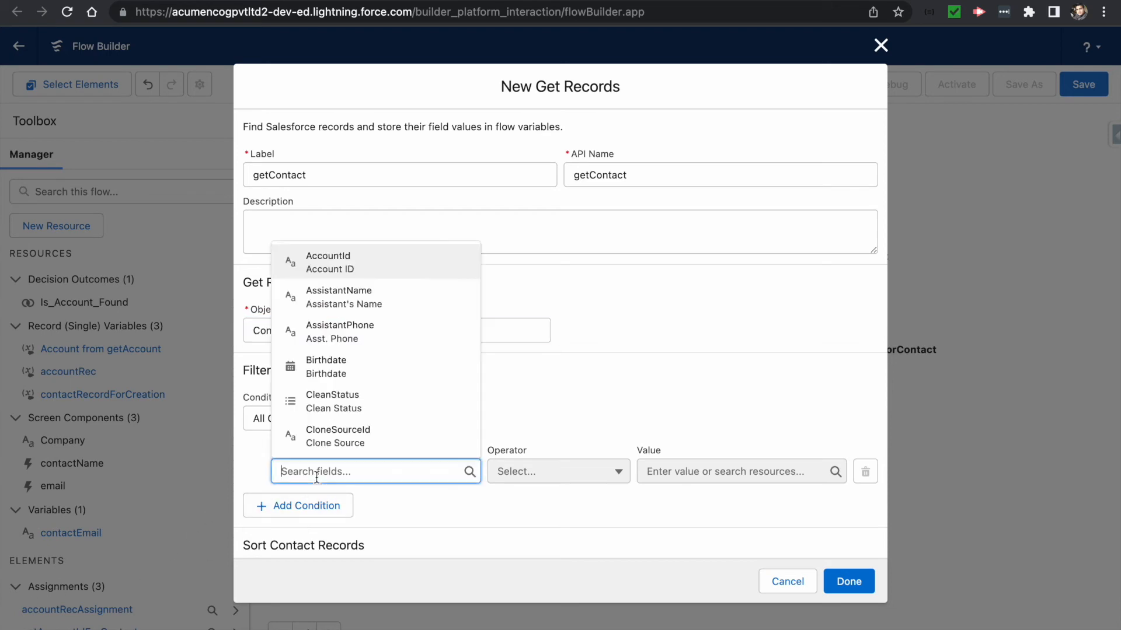
text(fir)
key(Return)
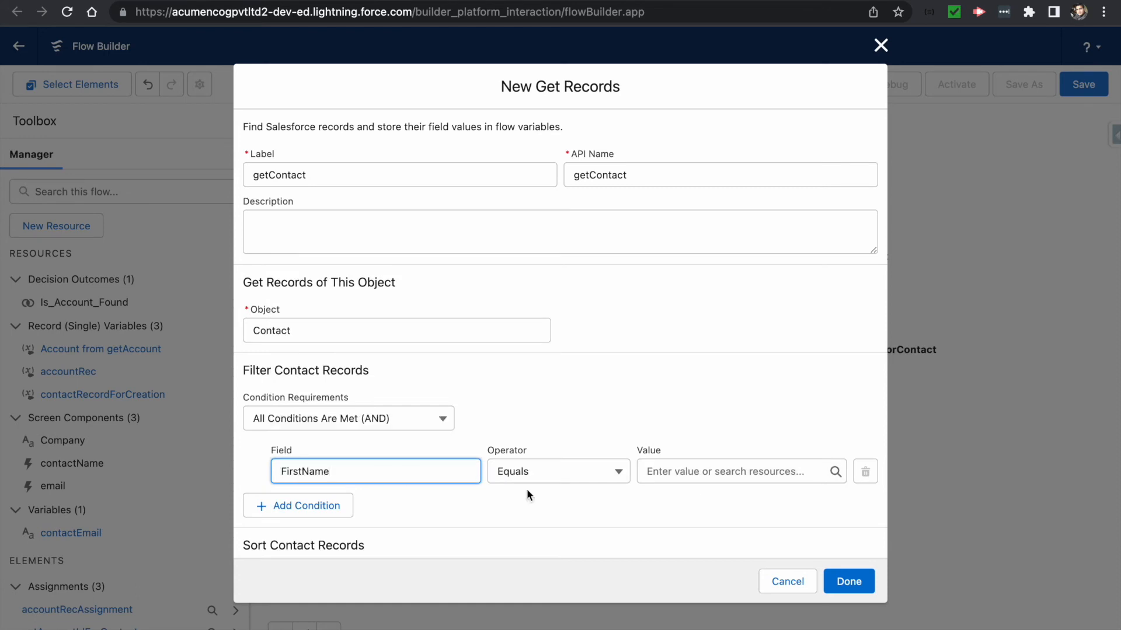
click(671, 467)
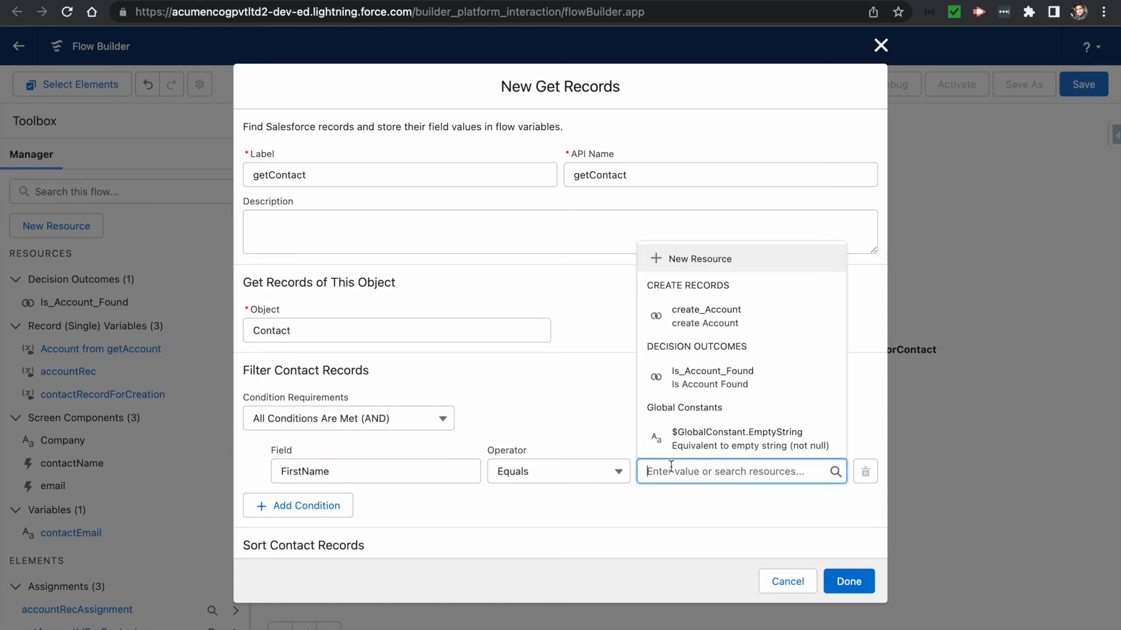
text(contac)
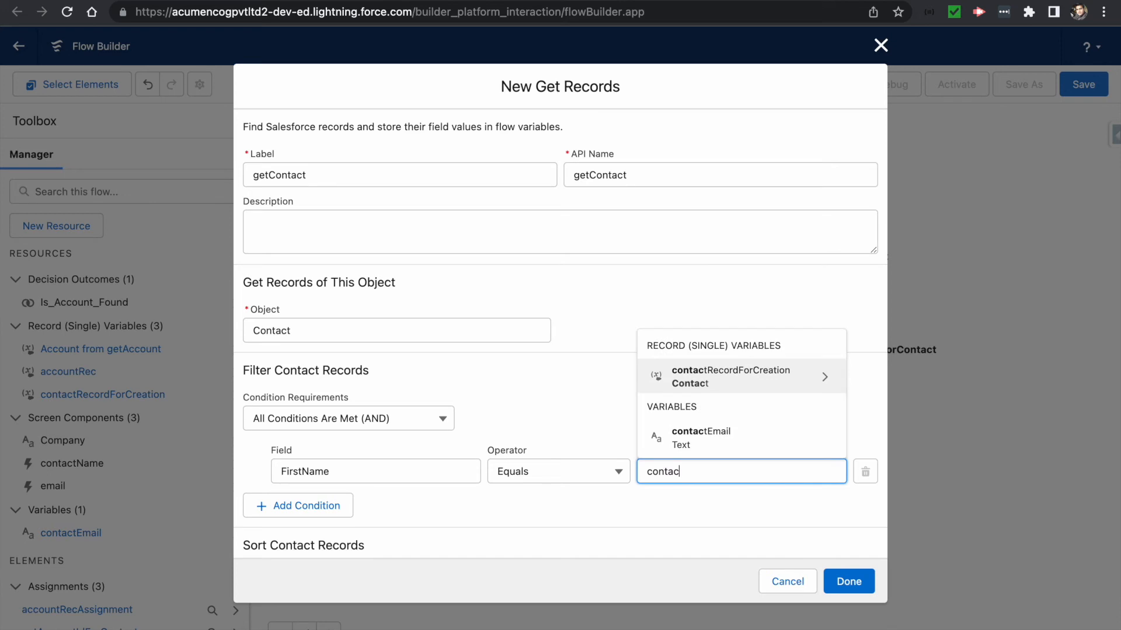
click(768, 385)
text(fir)
click(713, 438)
- Add a second condition: LastName Equals {!contactRecordForCreation.LastName}
click(300, 506)
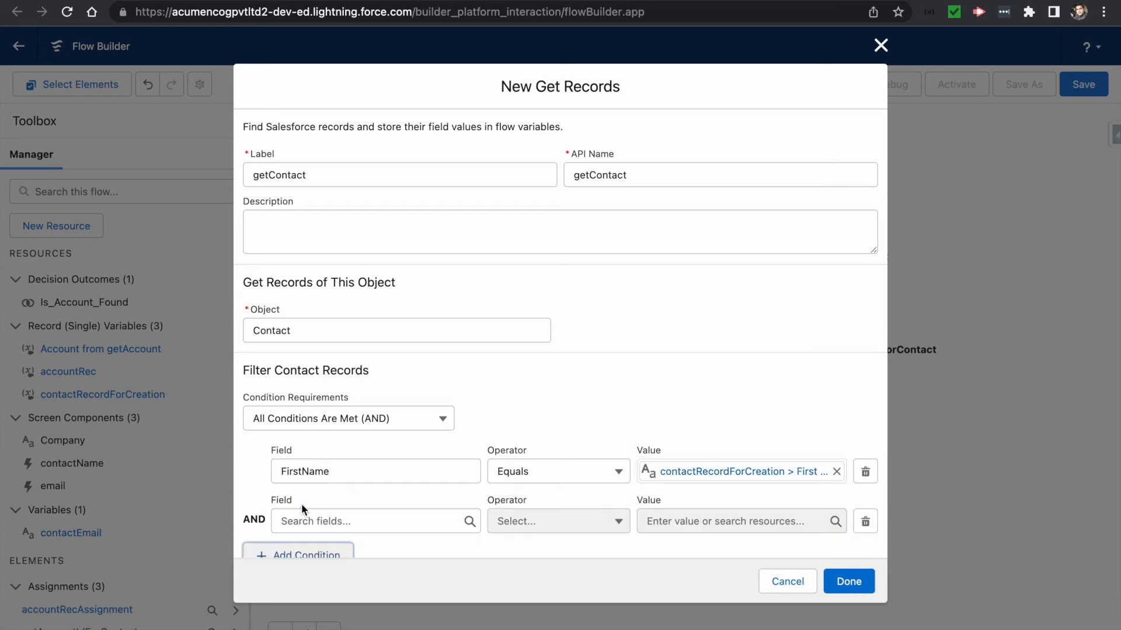
click(310, 520)
text(lastname)
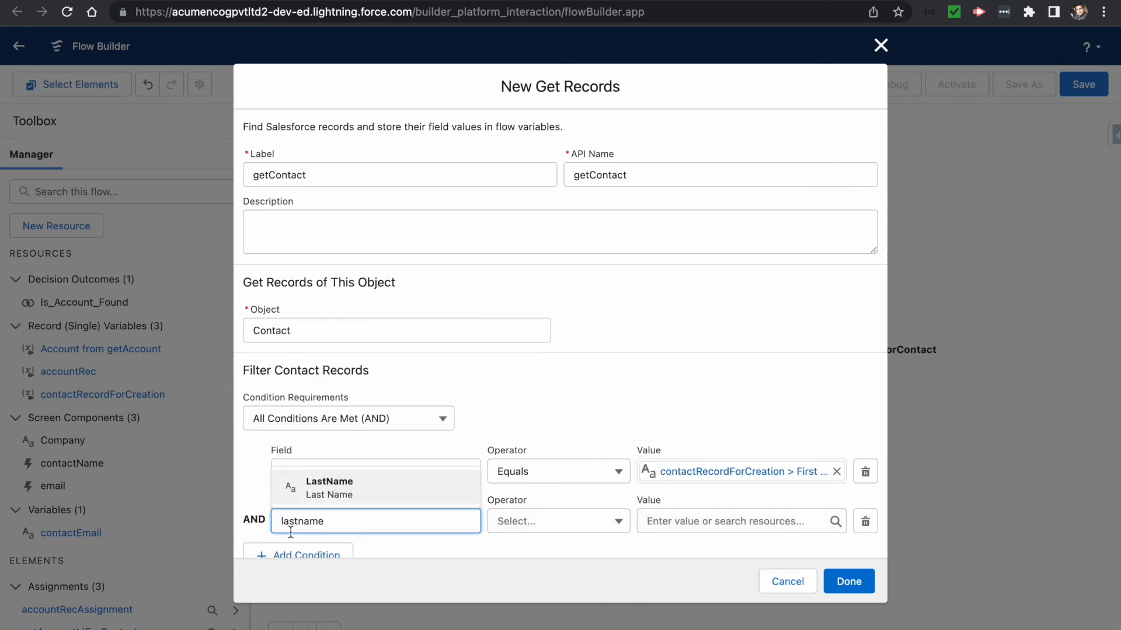
click(330, 493)
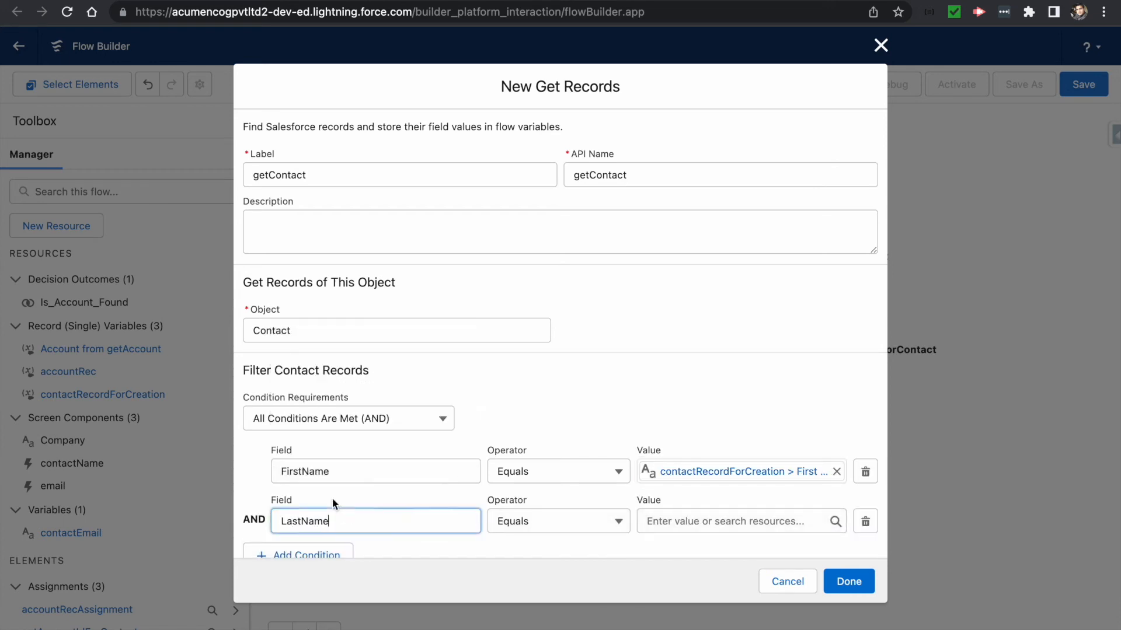
click(720, 514)
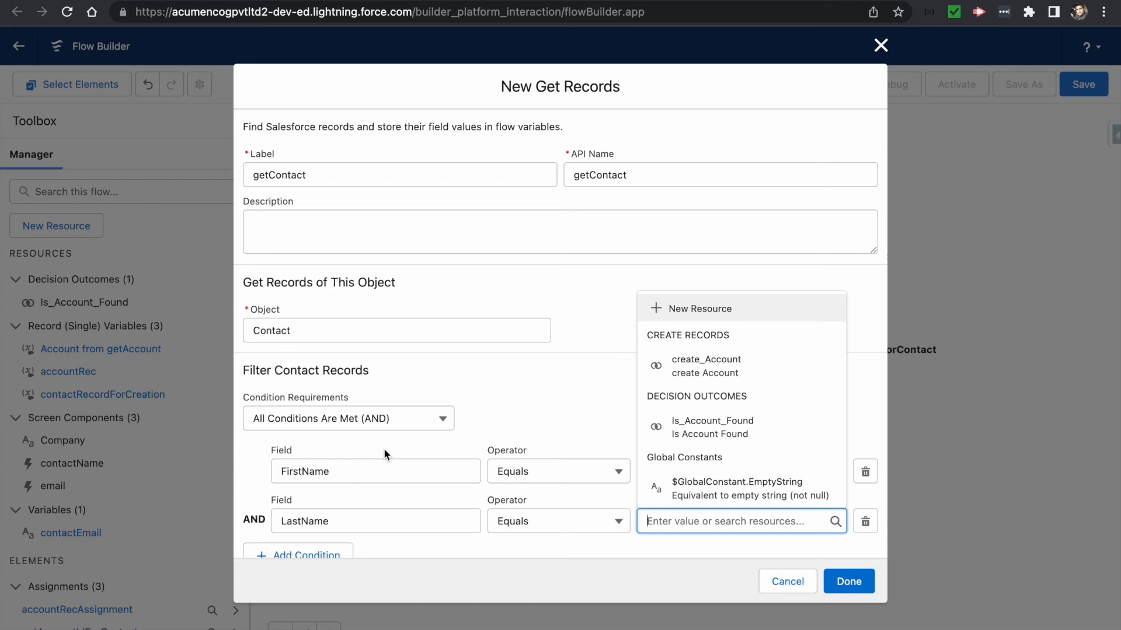
text(contact)
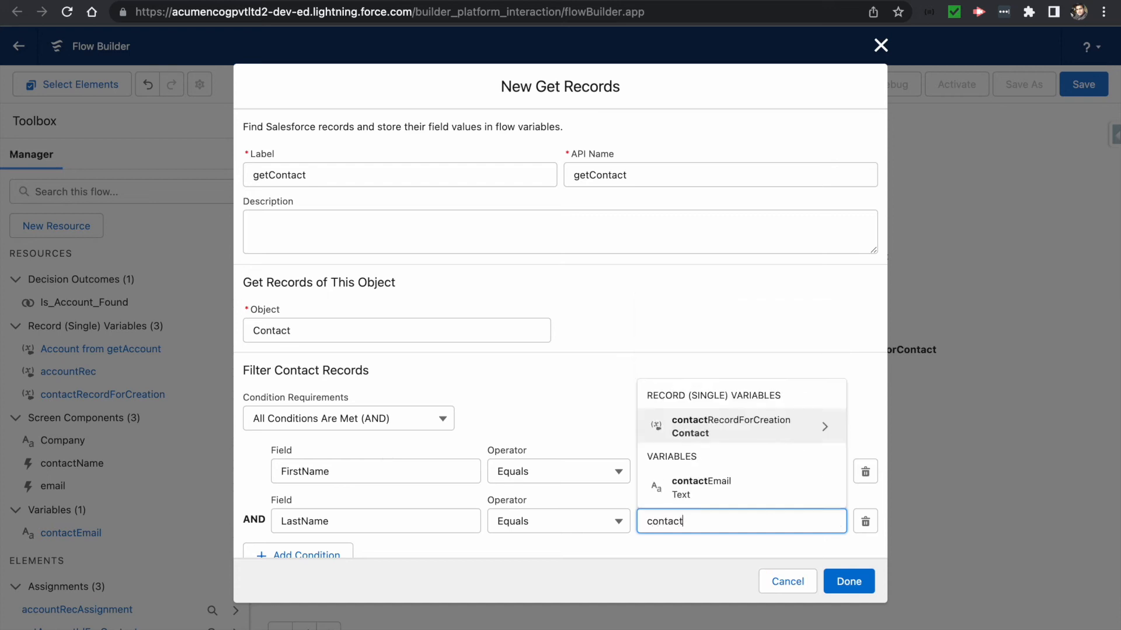
click(711, 419)
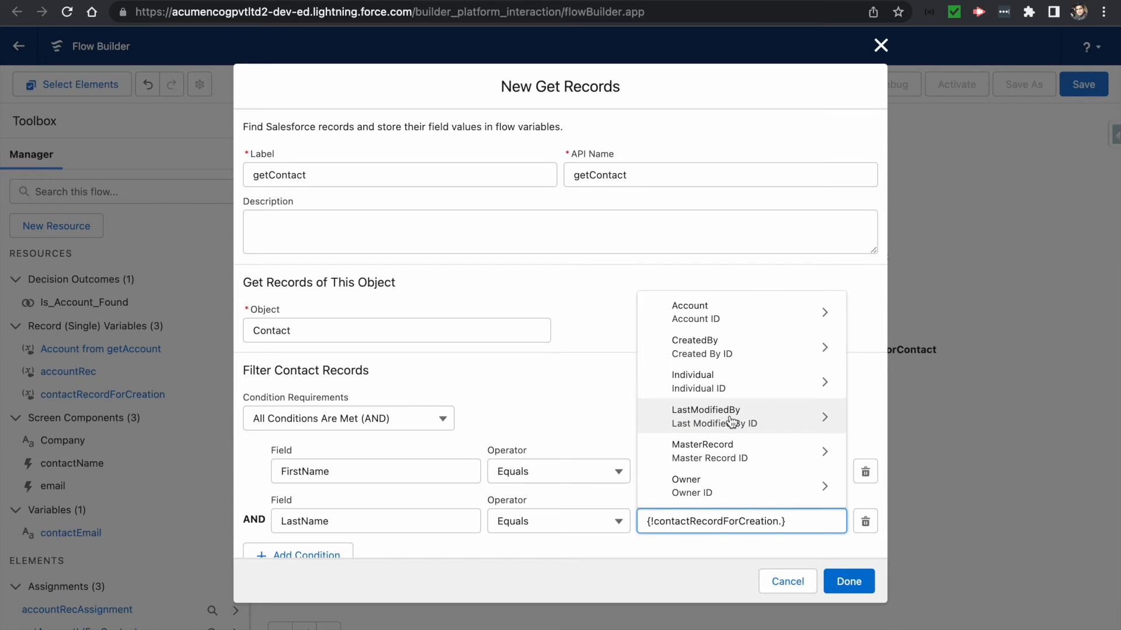
text(lastname)
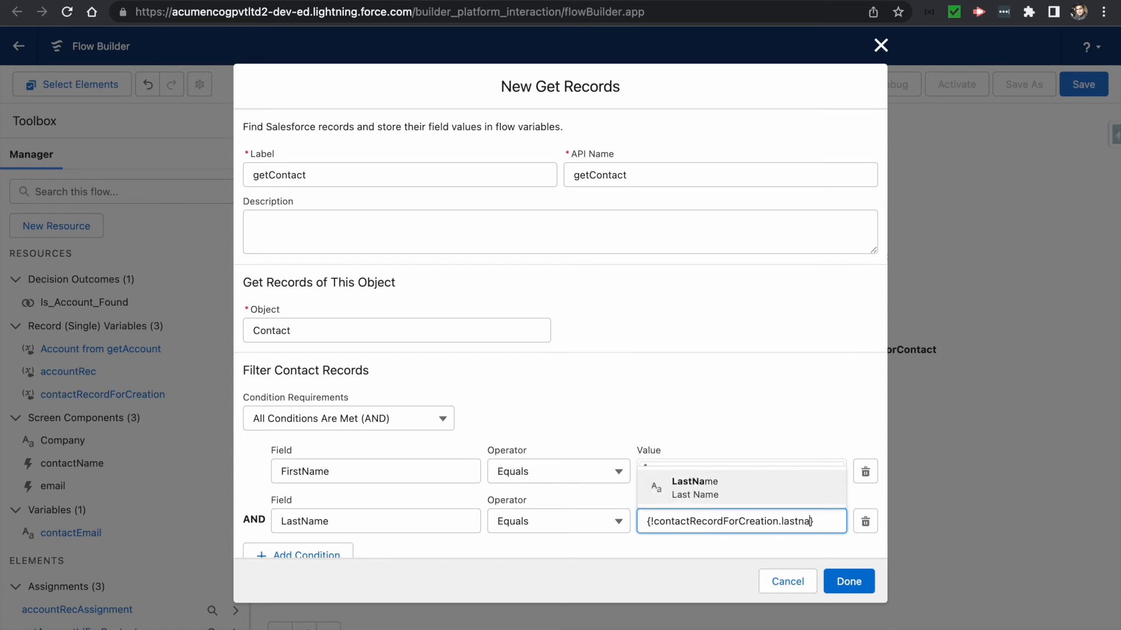
click(709, 485)
click(681, 424)
- Review the storage options and save the getContact lookup onto the canvas
scroll(681, 432, down, 5)
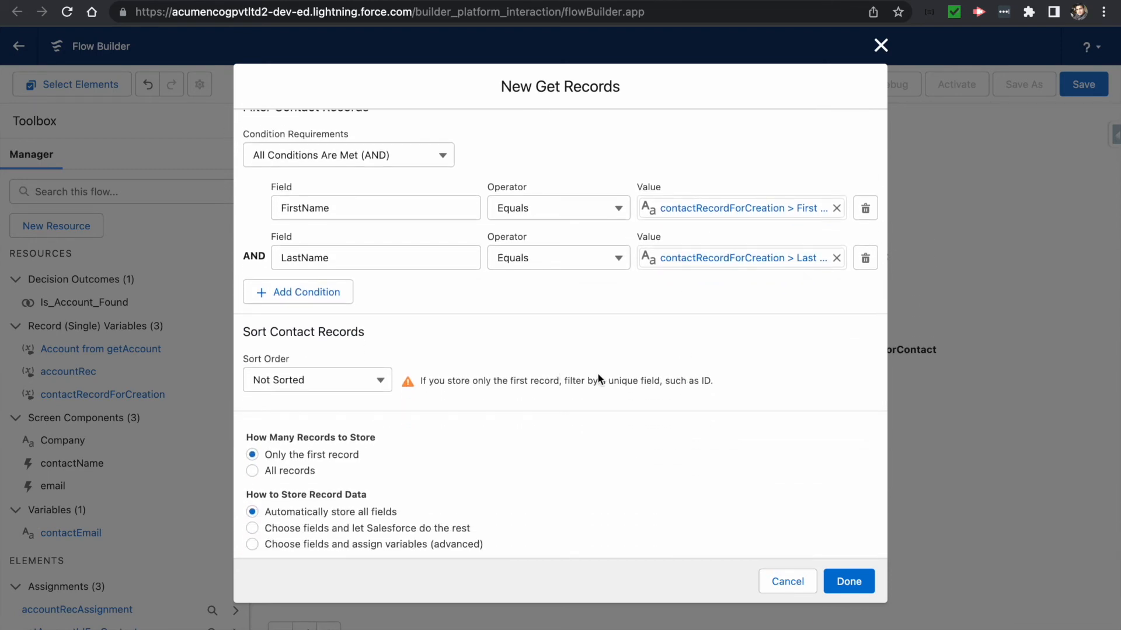
click(842, 581)
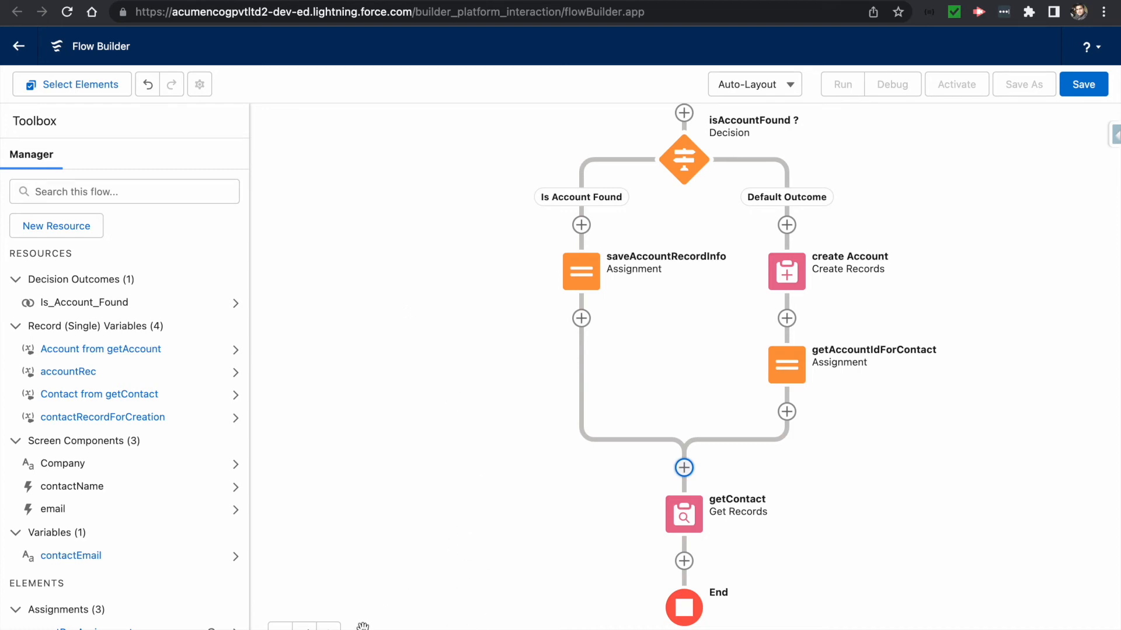
click(552, 537)
- Add a Decision element on the connector below getContact
drag(531, 472, 513, 280)
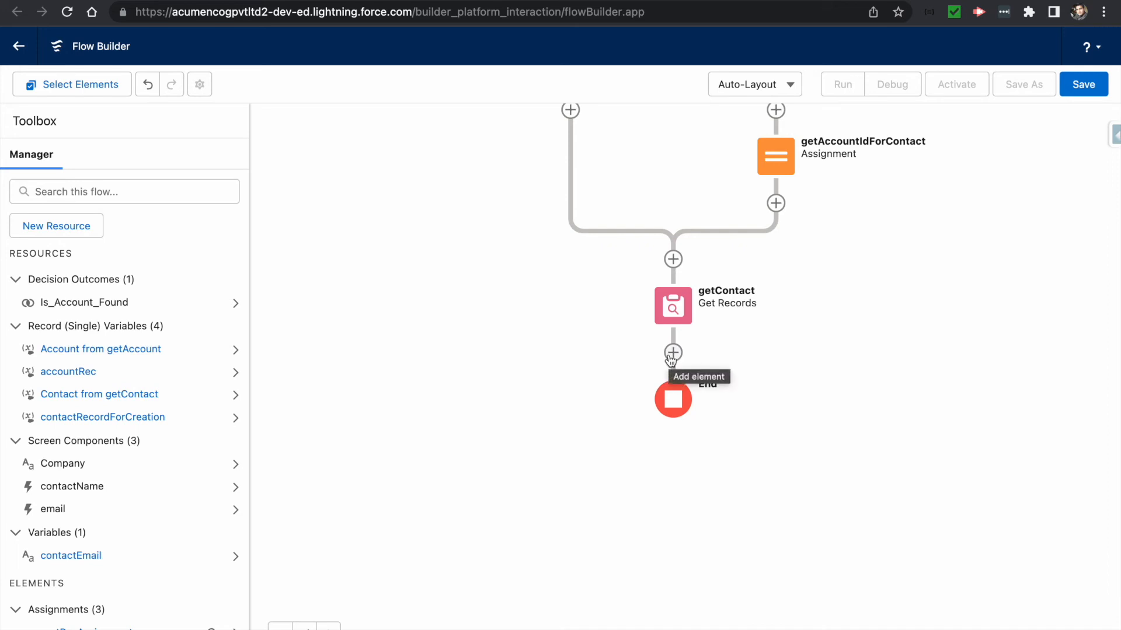
click(673, 353)
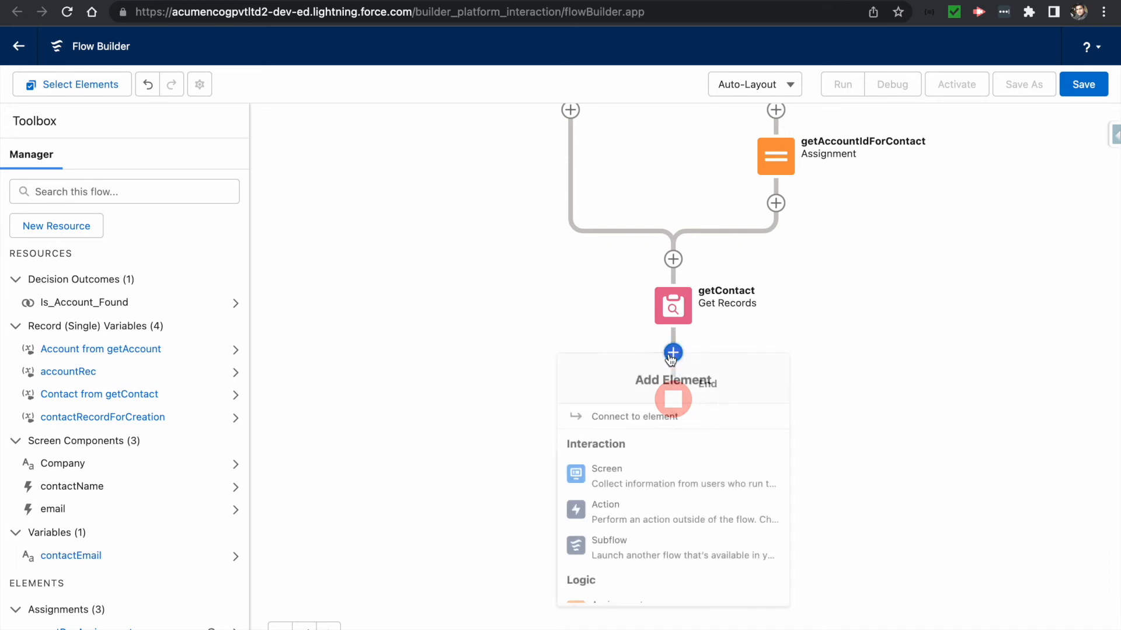
scroll(641, 487, down, 2)
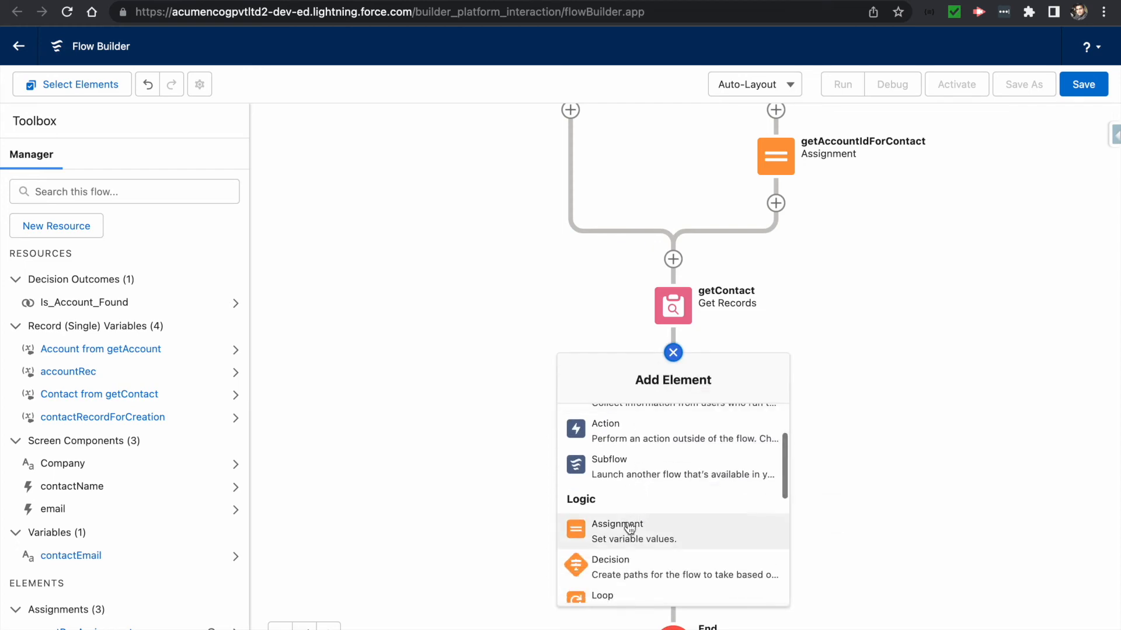
click(616, 561)
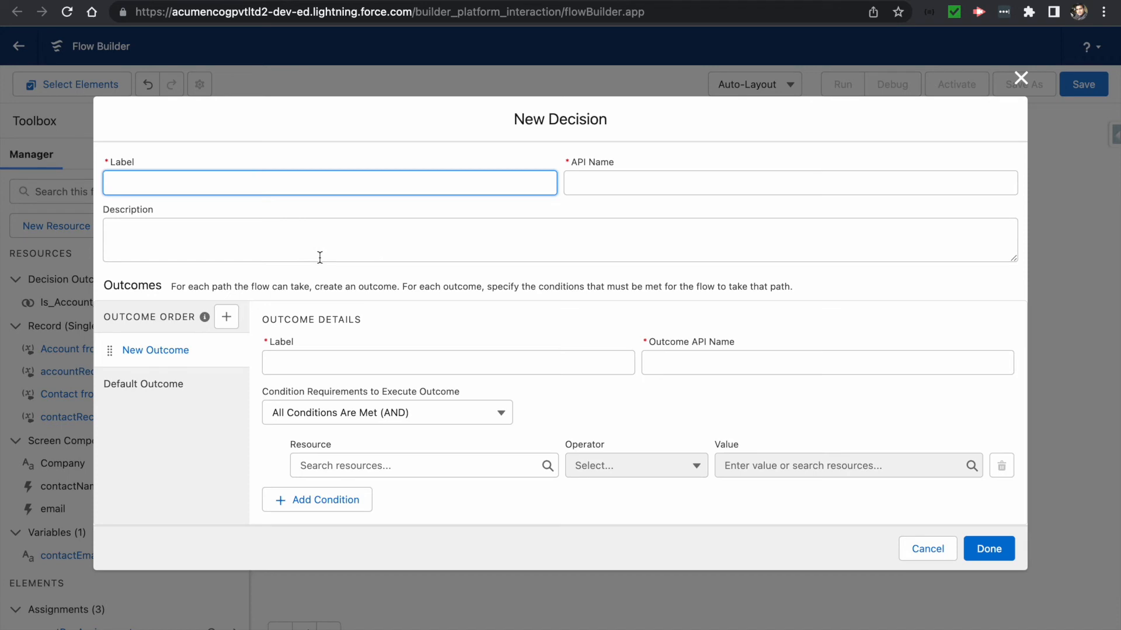
- Name the decision 'Contact is Present ?' with outcome 'contact is present', API name contact_is_present_1
text(Contact is Present ?)
key(Tab)
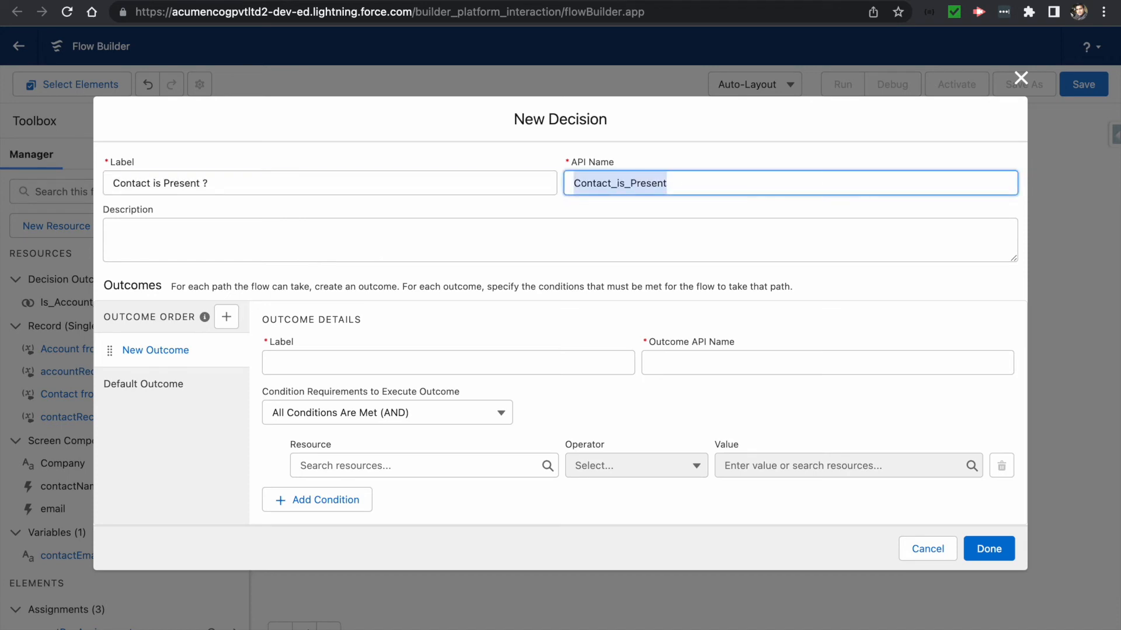
click(288, 358)
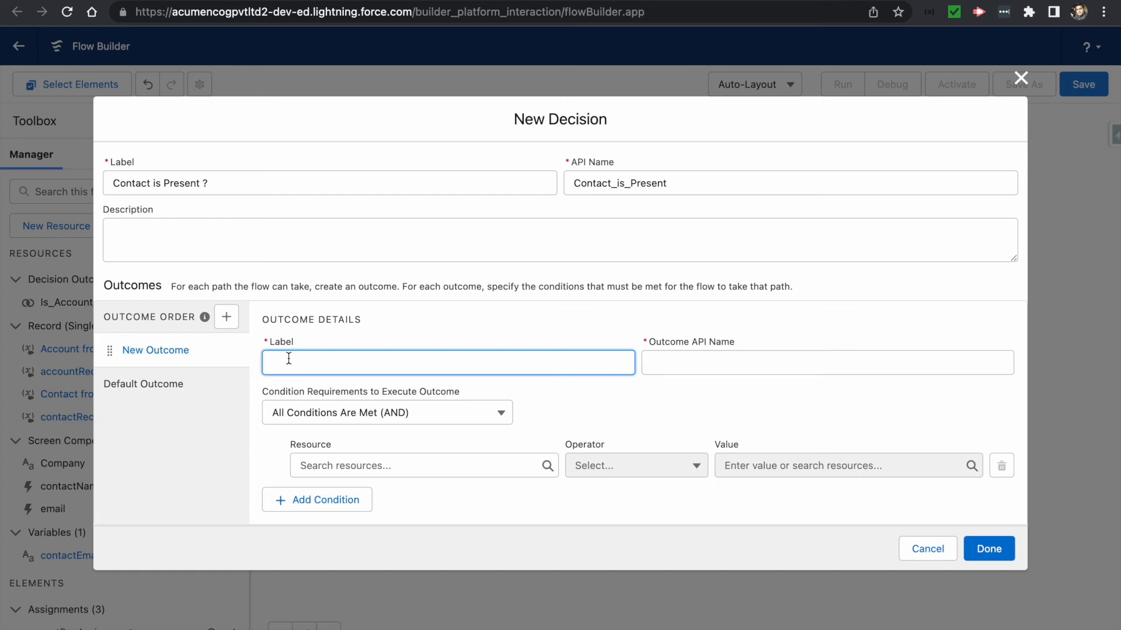
text(contact is present)
click(560, 396)
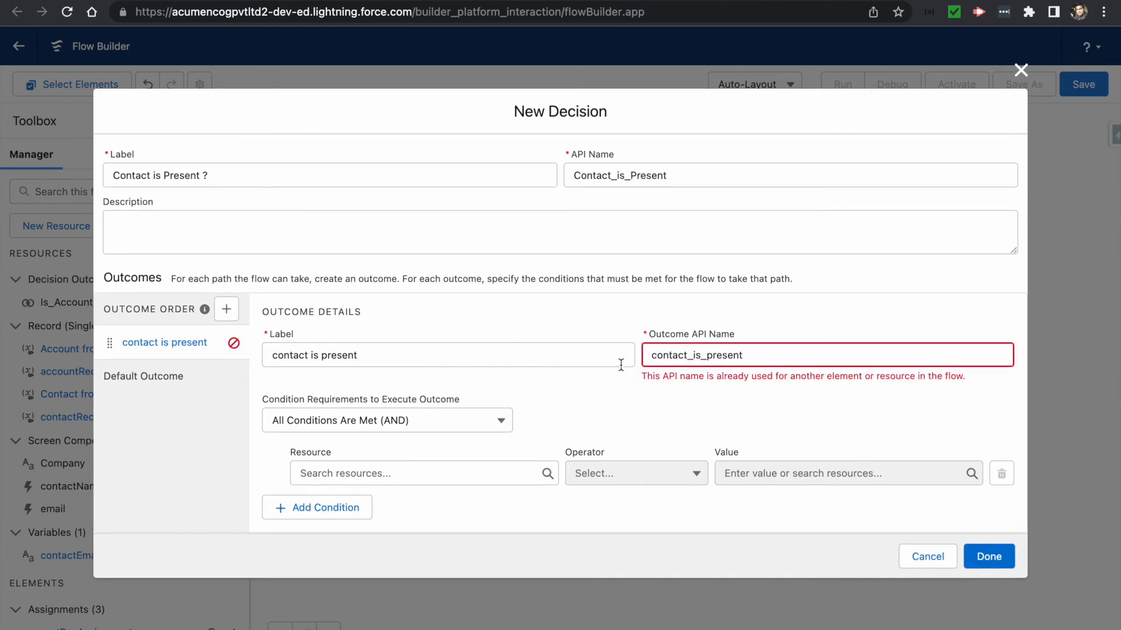
click(750, 357)
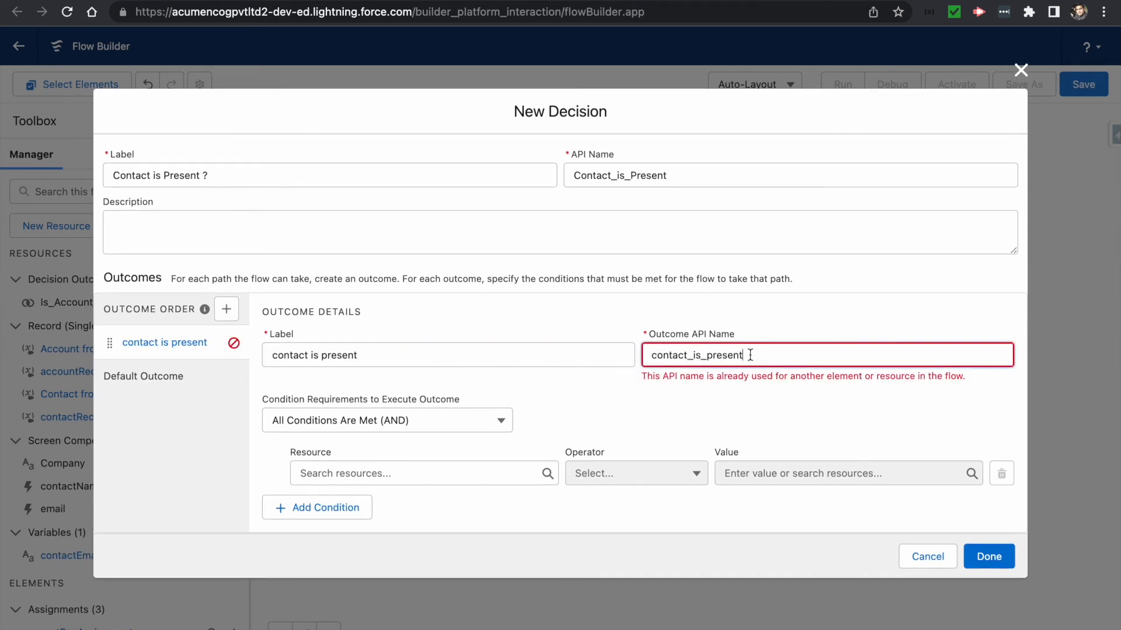
- Make the outcome API name unique with '_1' and set the condition resource to {!getContact.Id}
text(_1)
click(623, 402)
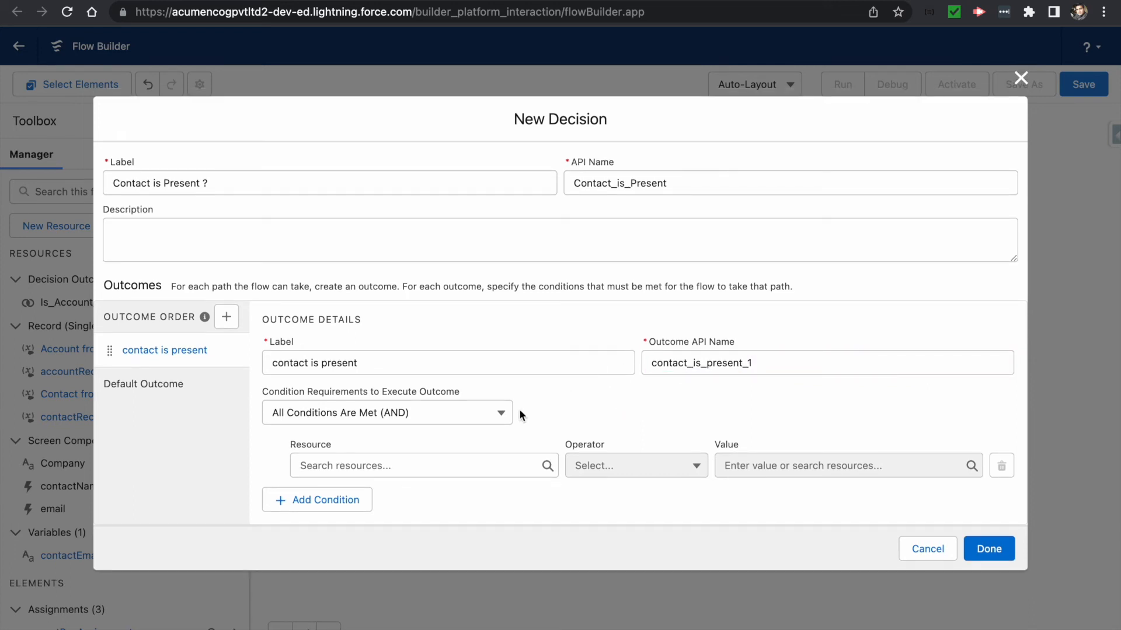
click(335, 465)
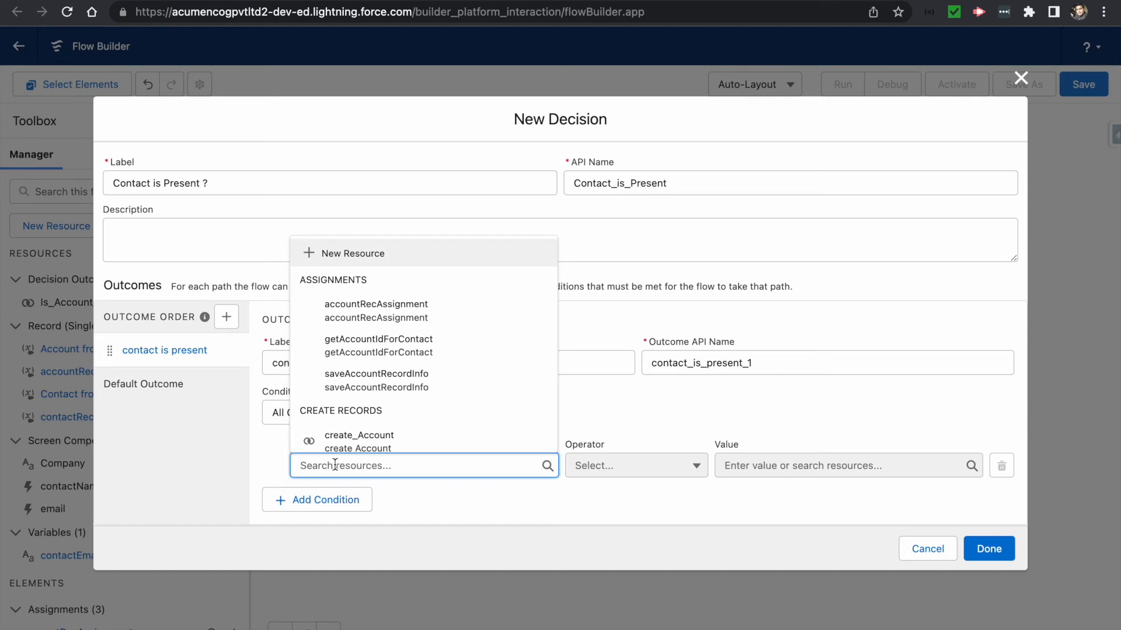
text(contac)
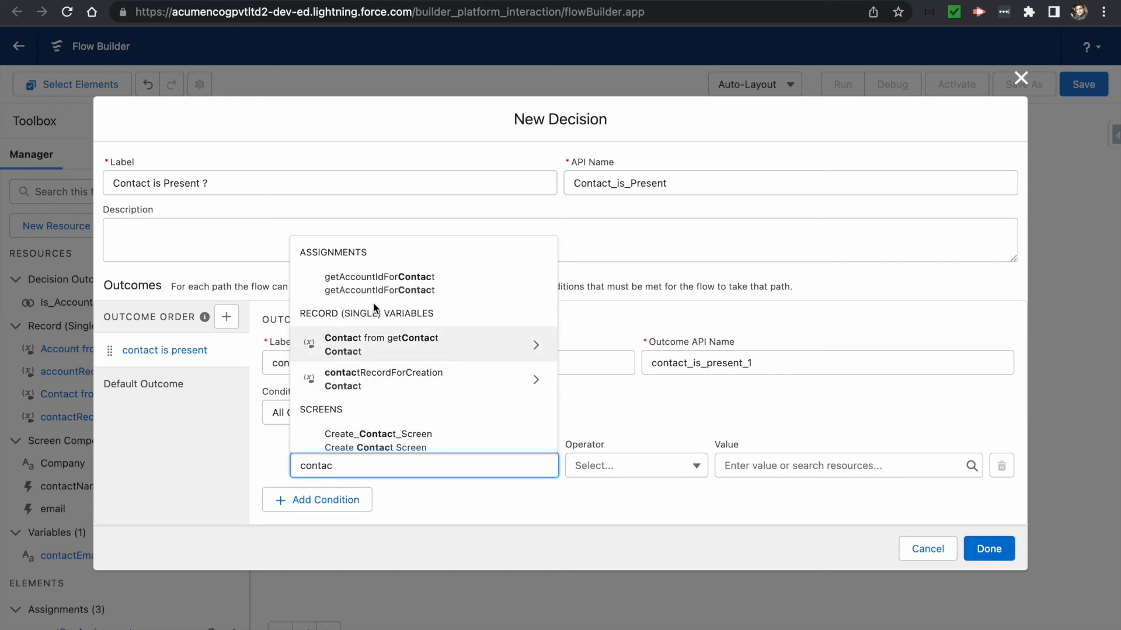
click(465, 349)
text(Id)
scroll(382, 391, down, 2)
scroll(366, 389, down, 3)
scroll(367, 391, down, 2)
click(362, 344)
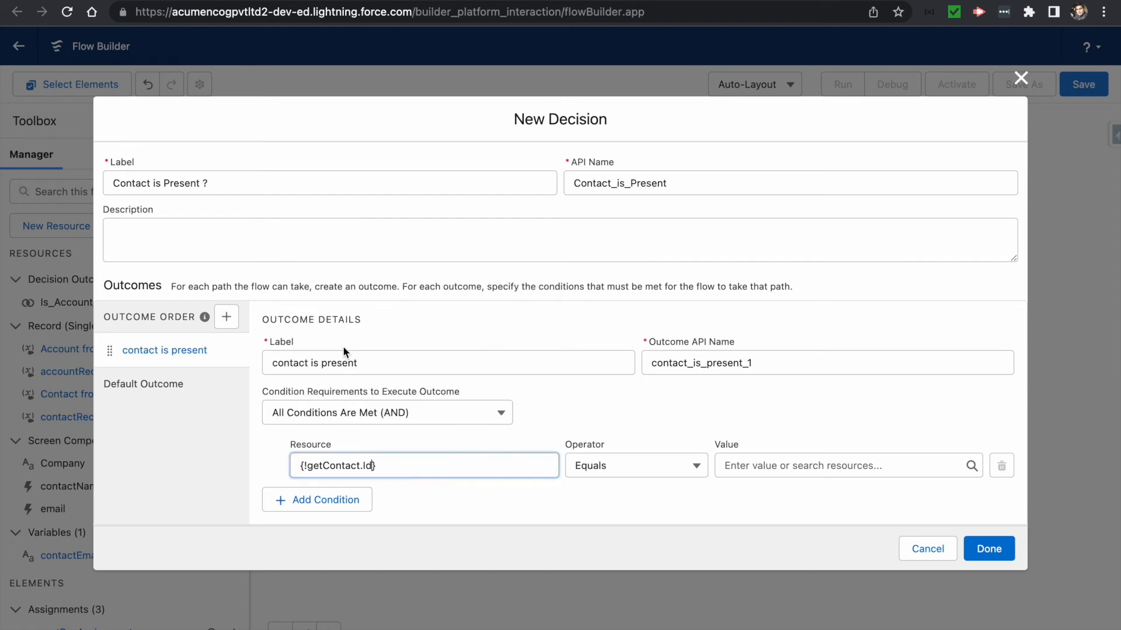
- Set the condition to Is Null with value {!$GlobalConstant.False} and save the Contact is Present decision
click(640, 471)
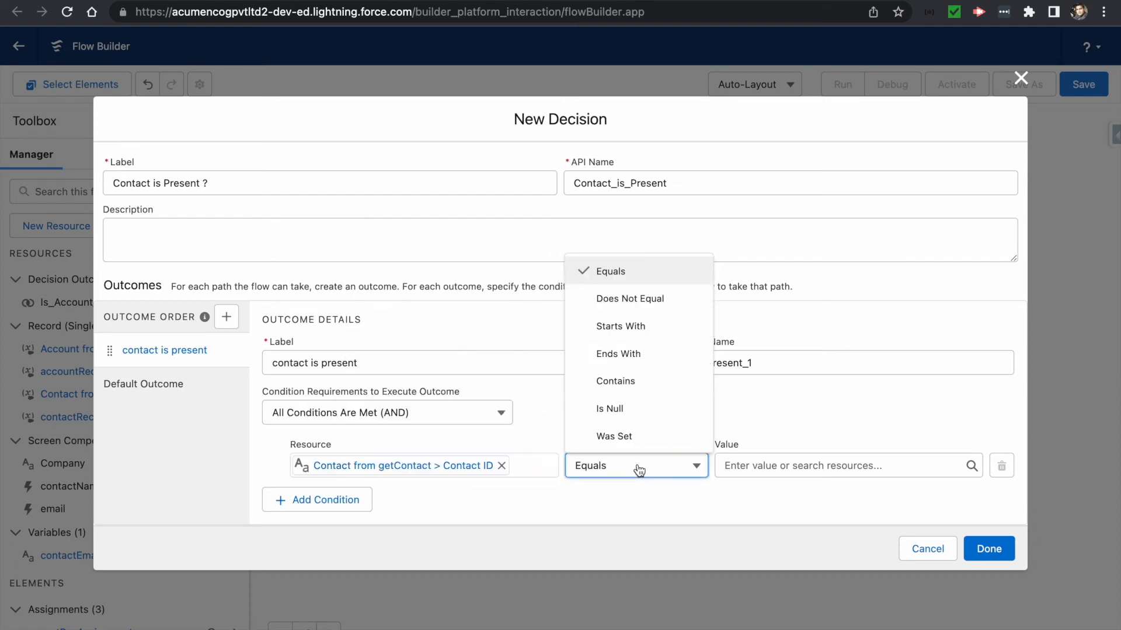
click(619, 408)
click(780, 461)
text(false)
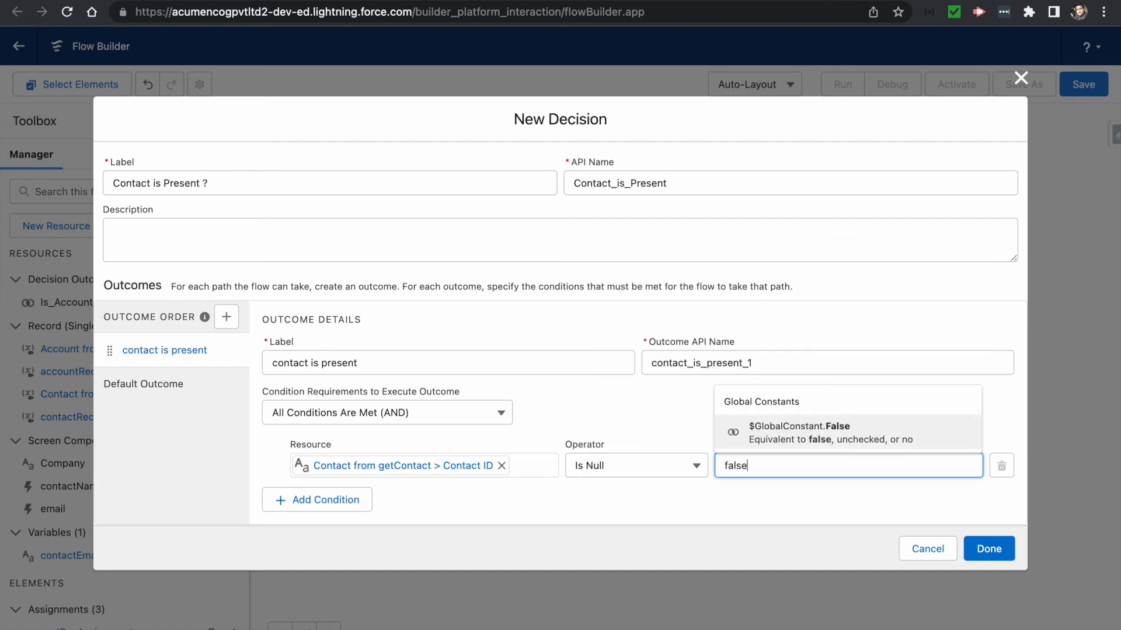
click(797, 439)
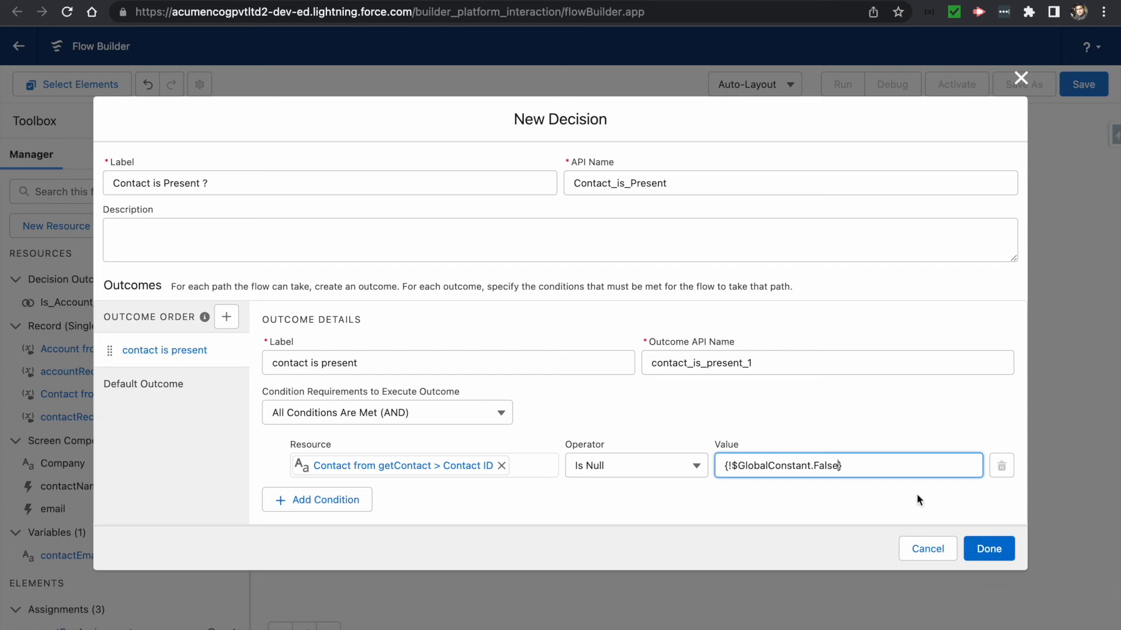
click(987, 550)
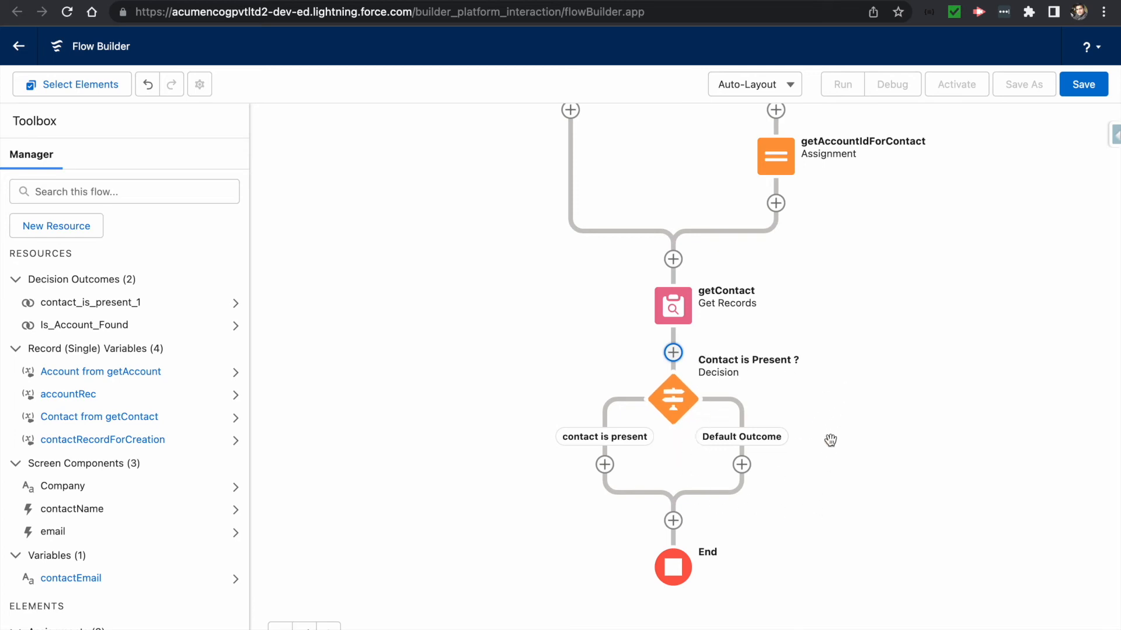
- Add a Create Records step labelled createContact on Default Outcome, creating from contactRecordForCreation
click(741, 464)
scroll(715, 554, down, 10)
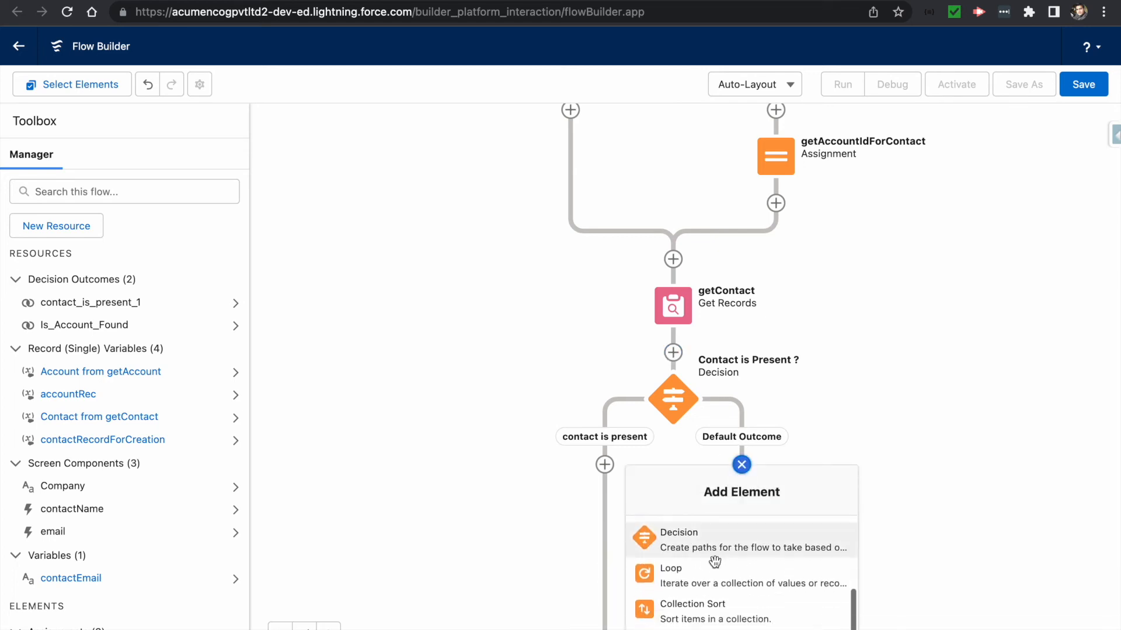
click(696, 614)
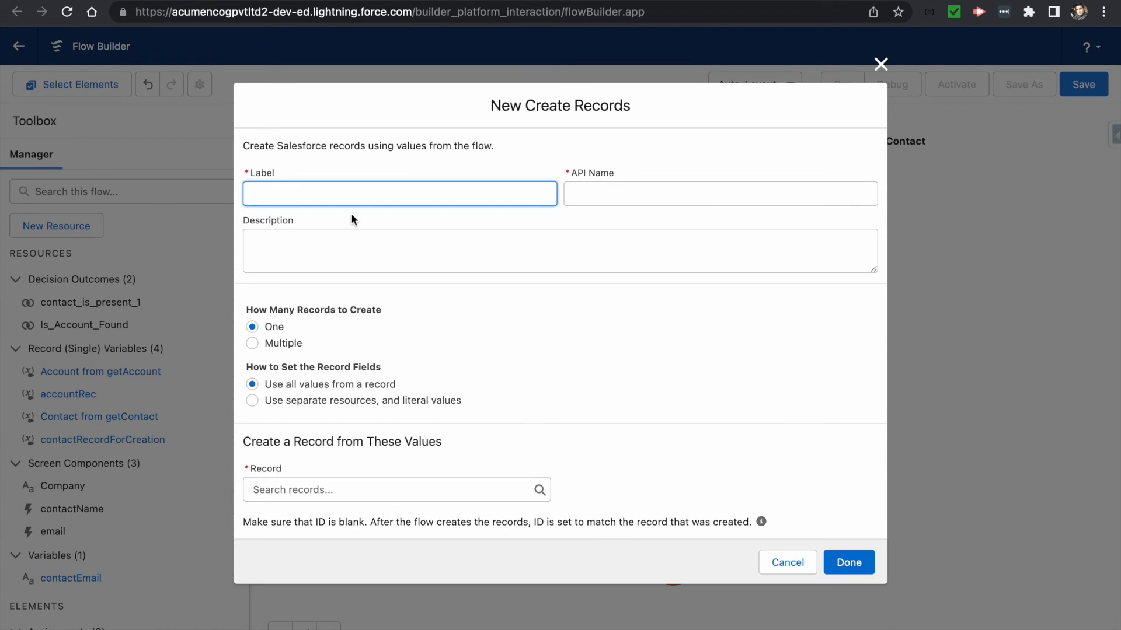
text(createContact)
key(Tab)
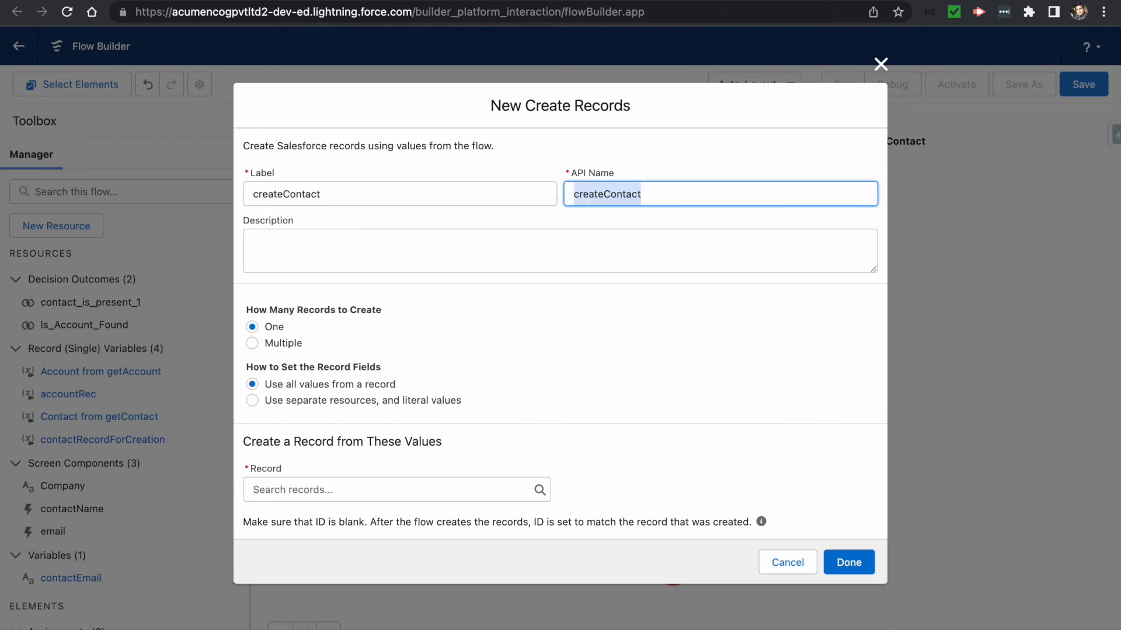
click(310, 488)
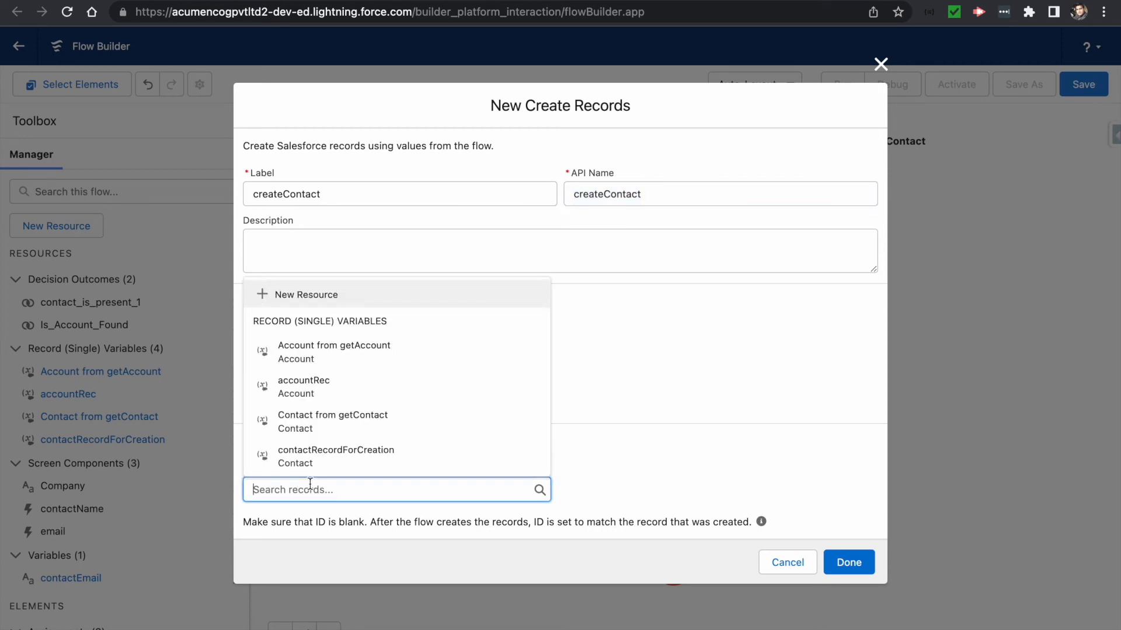
text(contact)
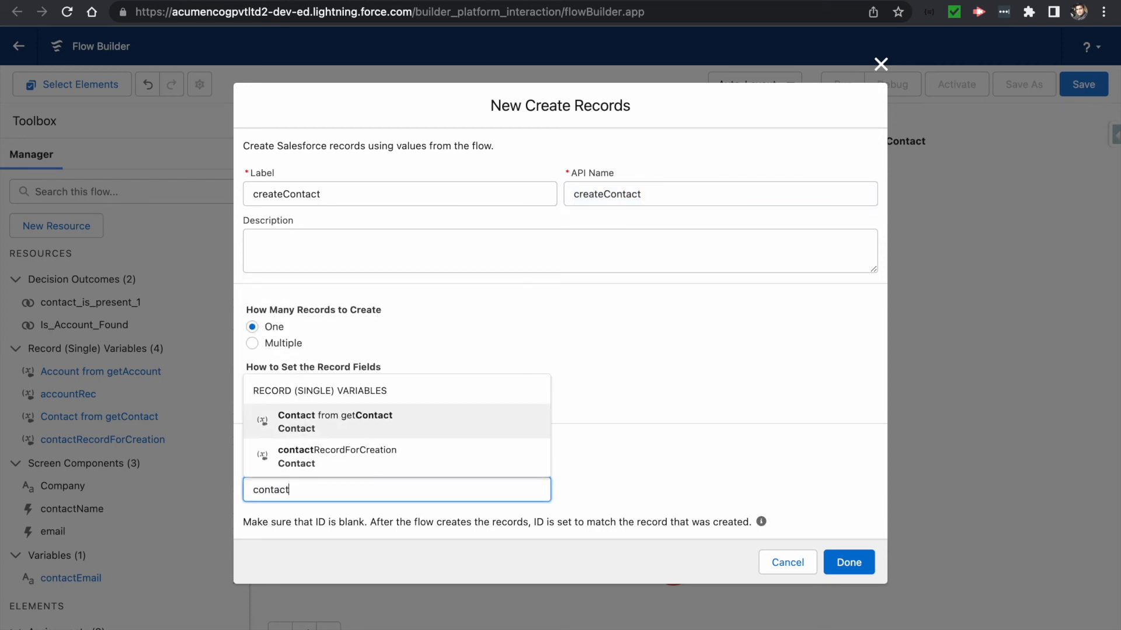
click(338, 457)
click(499, 456)
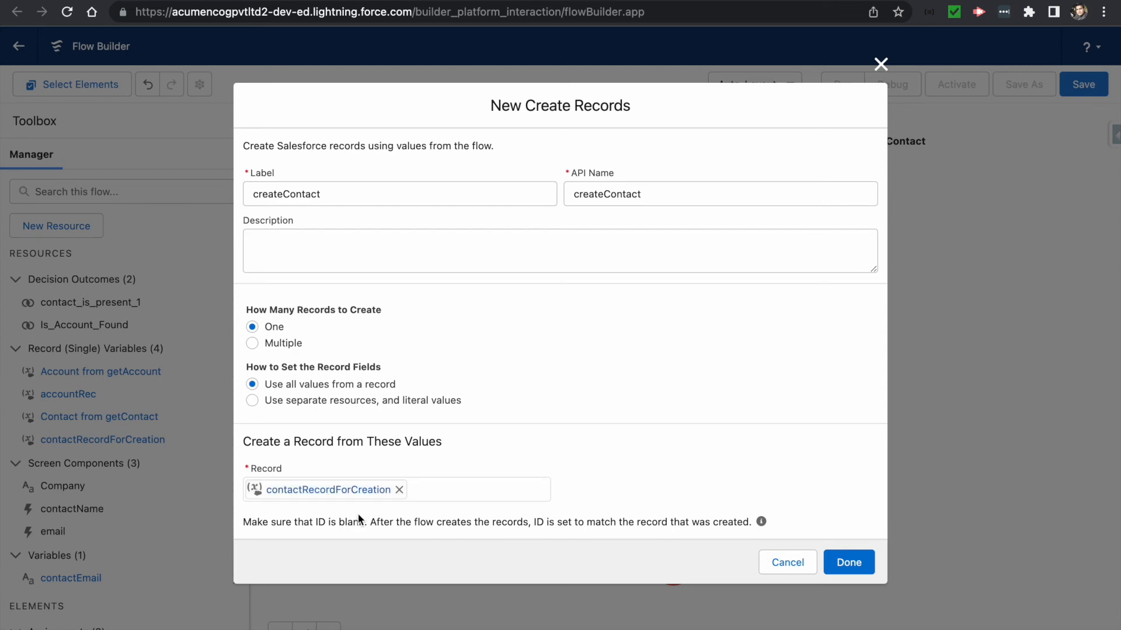
click(847, 562)
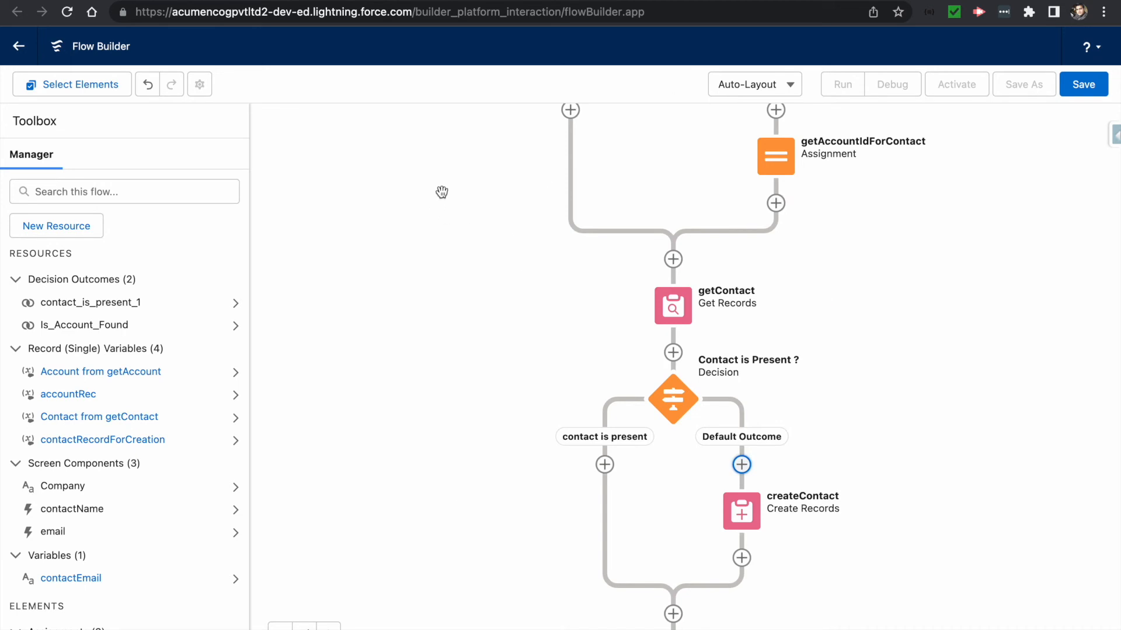
- Pan the canvas to bring End into view, then add a Screen element after createContact
click(485, 214)
drag(484, 214, 378, 134)
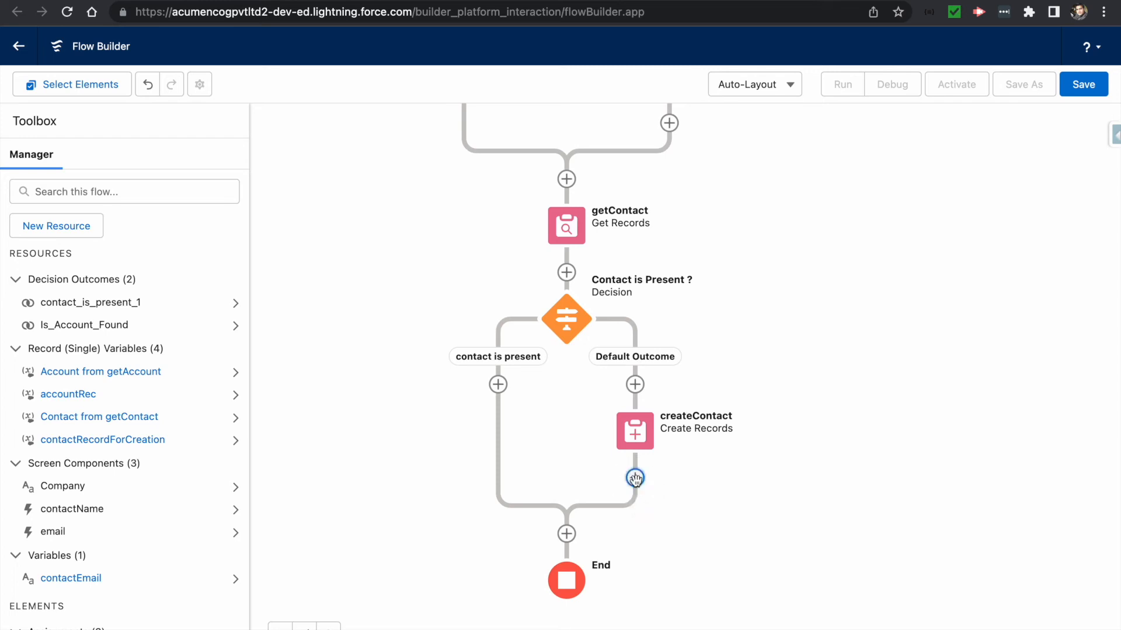
click(637, 480)
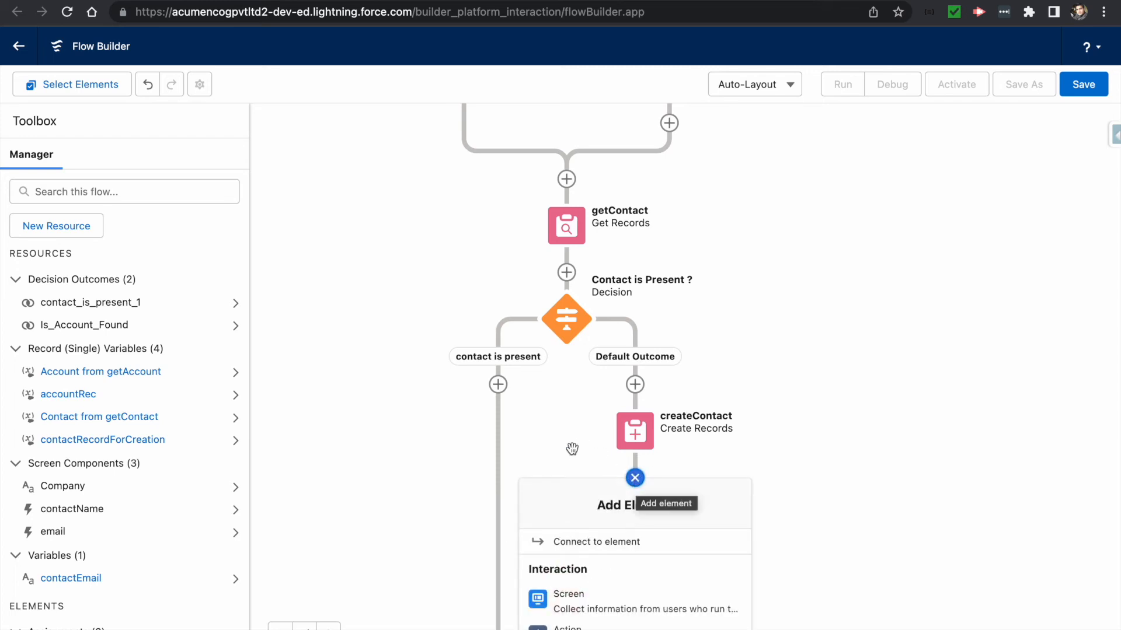
click(585, 597)
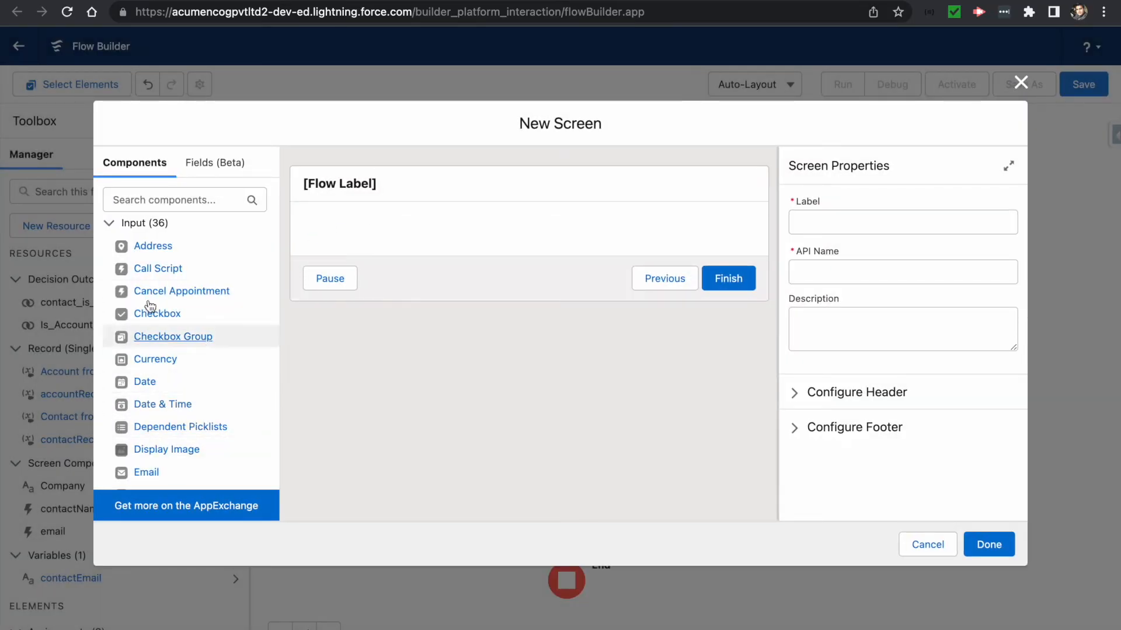
- Place a Display Text component on the screen with API name Contact_Created
click(156, 201)
text(Contact)
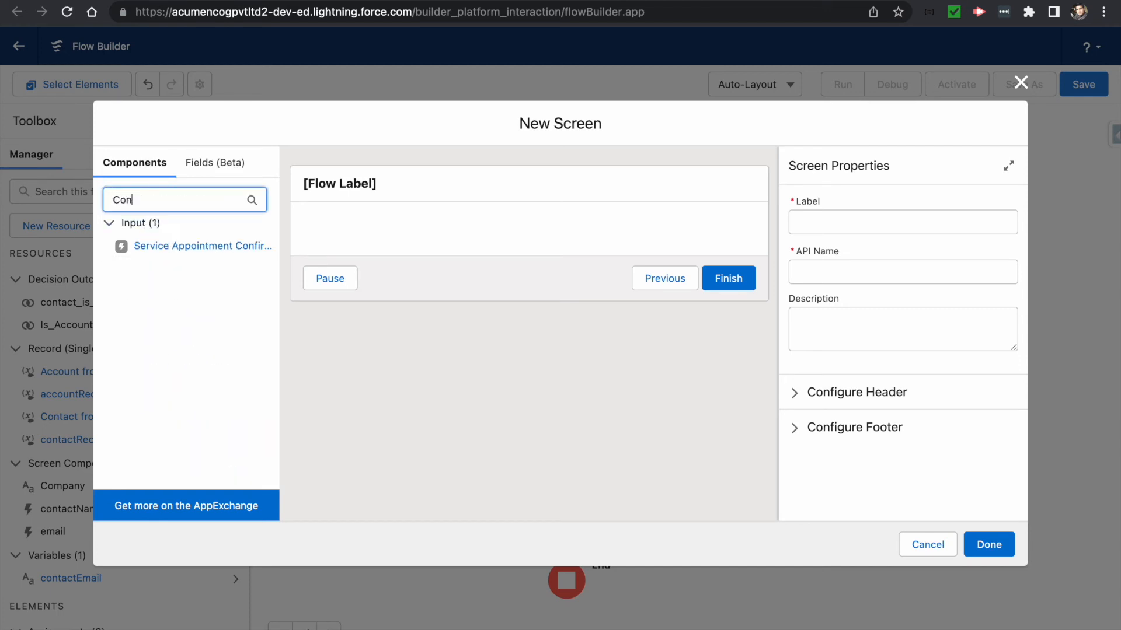
key(BackSpace)
key(BackSpace)
key(BackSpace)
key(BackSpace)
key(BackSpace)
key(BackSpace)
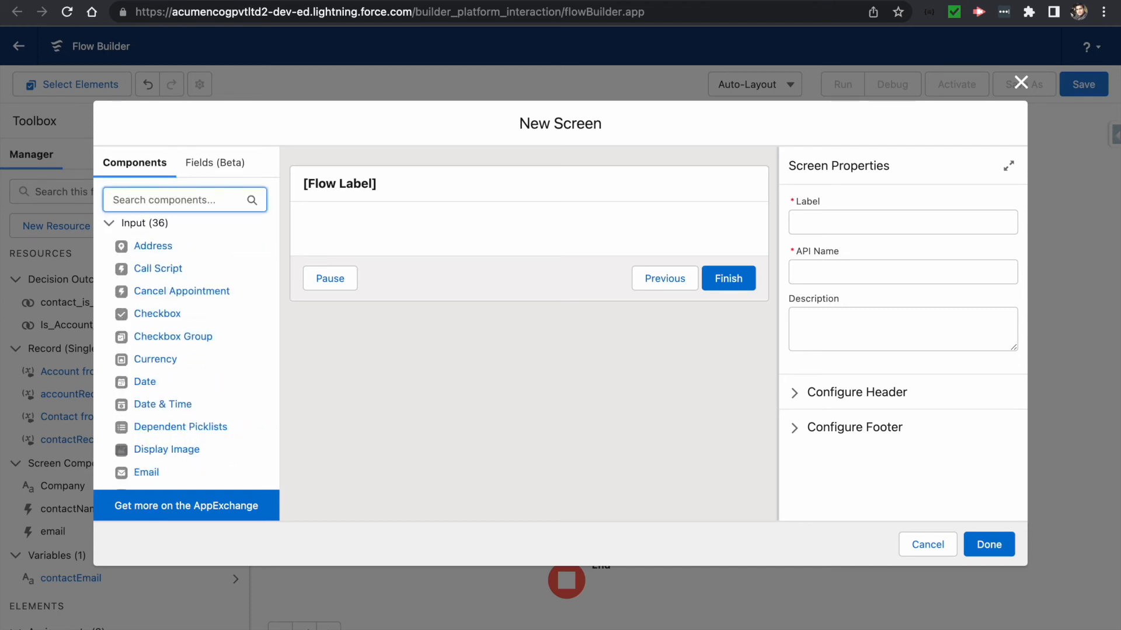
text(text)
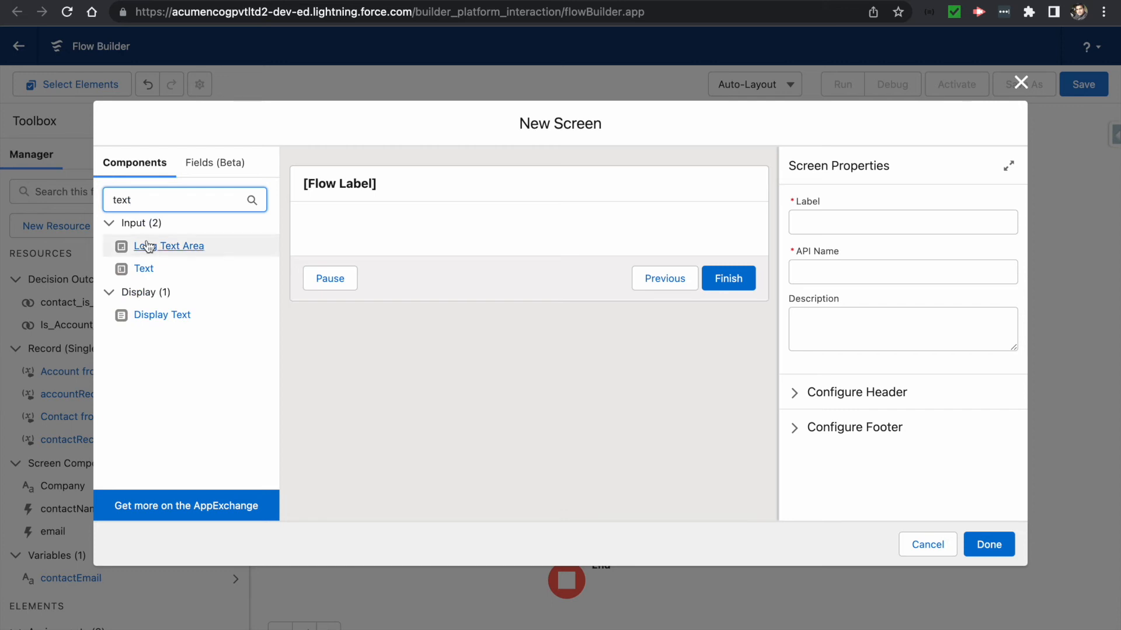
drag(140, 315, 401, 233)
click(827, 230)
text(Contact Creat)
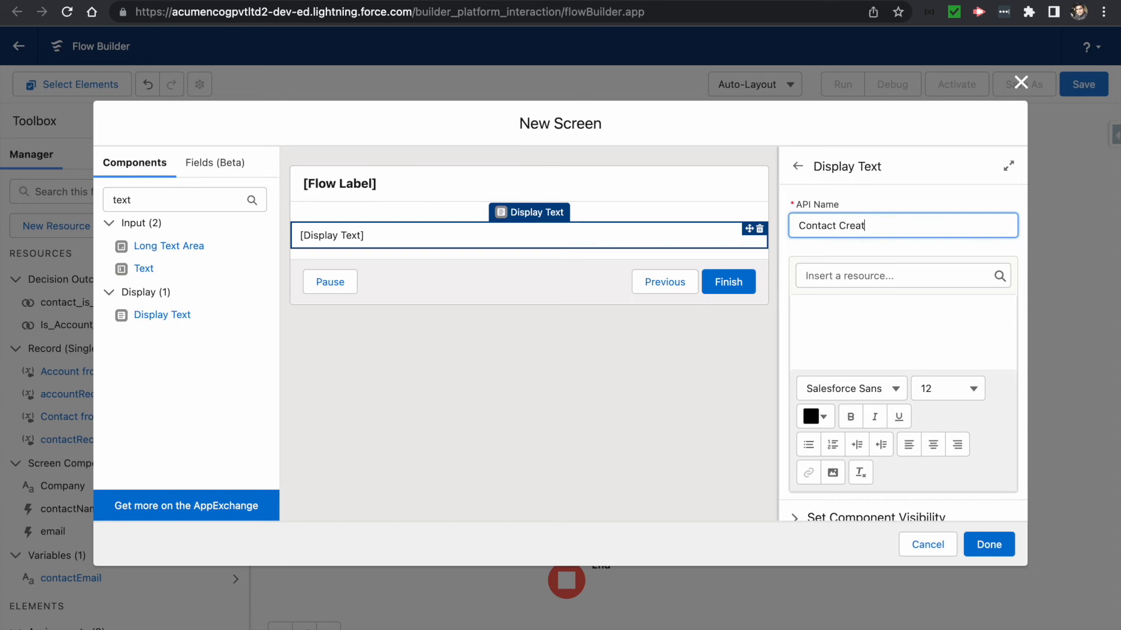
key(BackSpace)
key(BackSpace)
key(BackSpace)
key(BackSpace)
text(Create)
key(Tab)
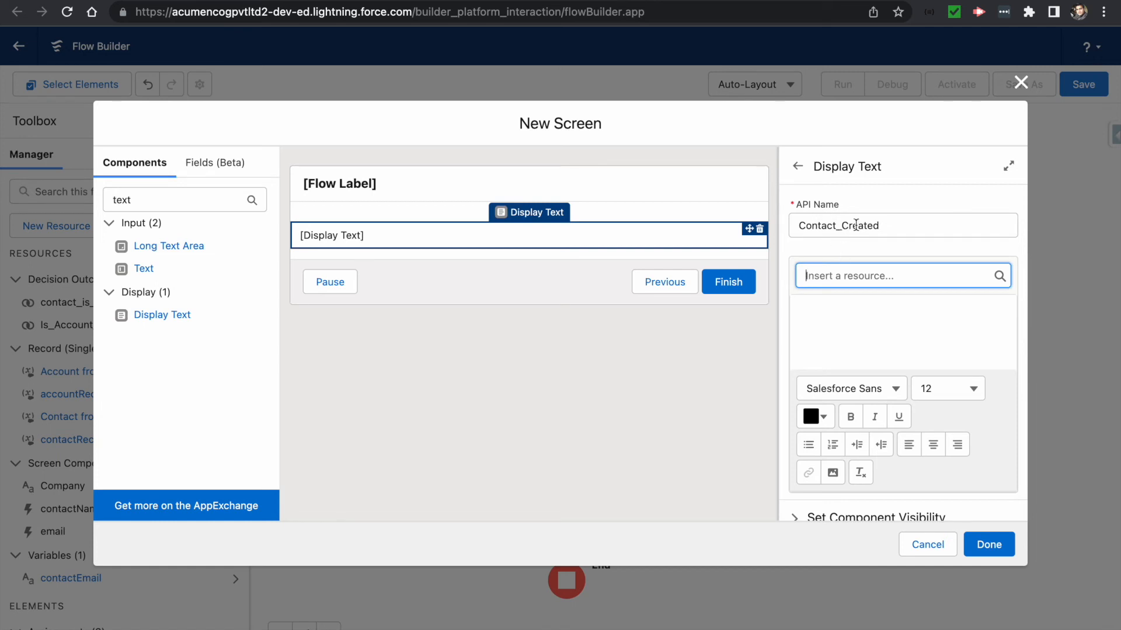
- Write the bold message 'Contact is Created Successfully !!!!' and try to finish the screen
click(838, 311)
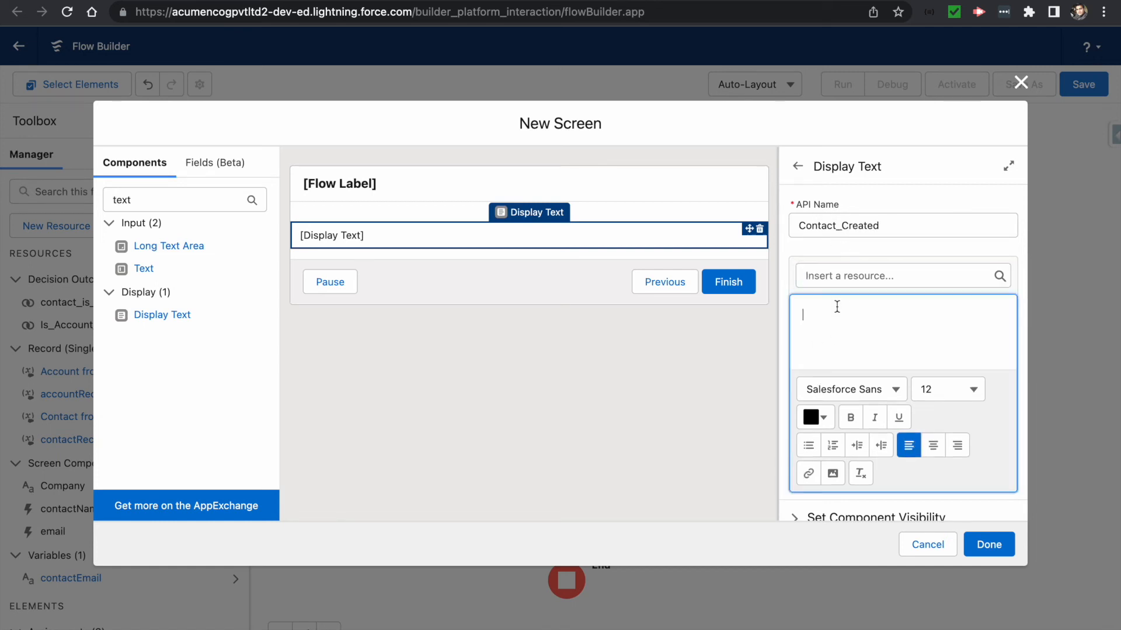
text(Contact is Create)
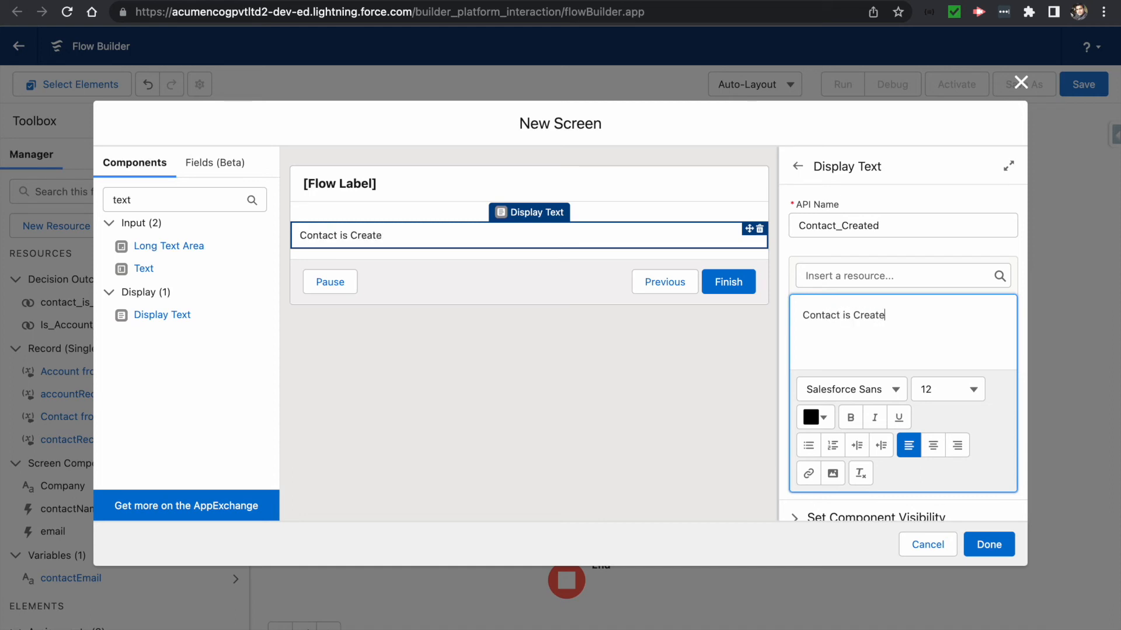
text(d Successfully)
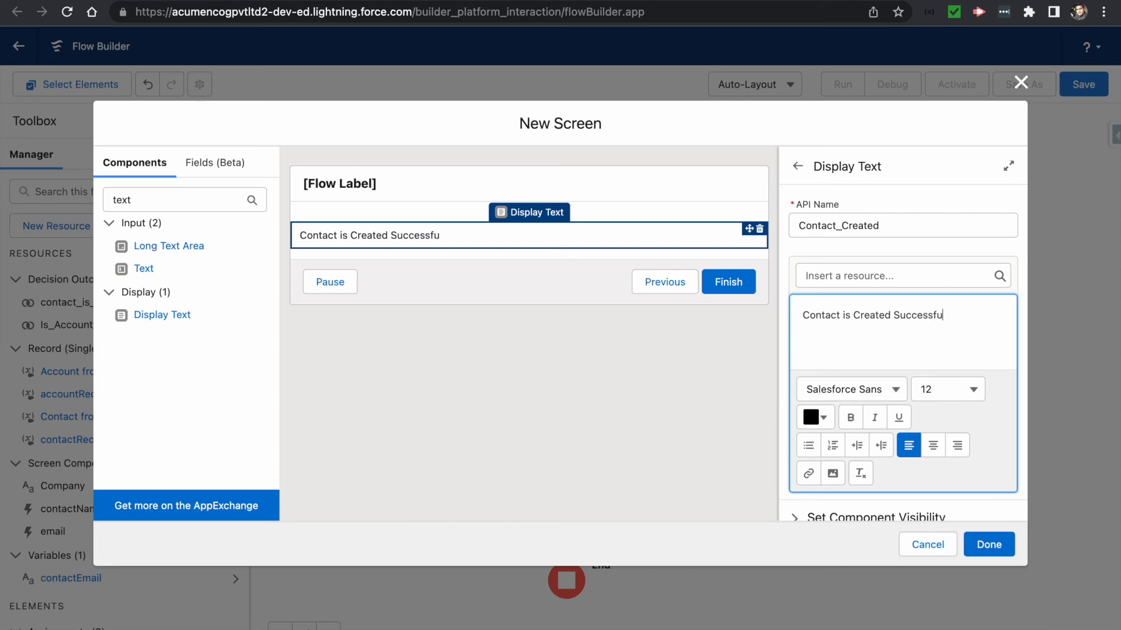
triple_click(956, 315)
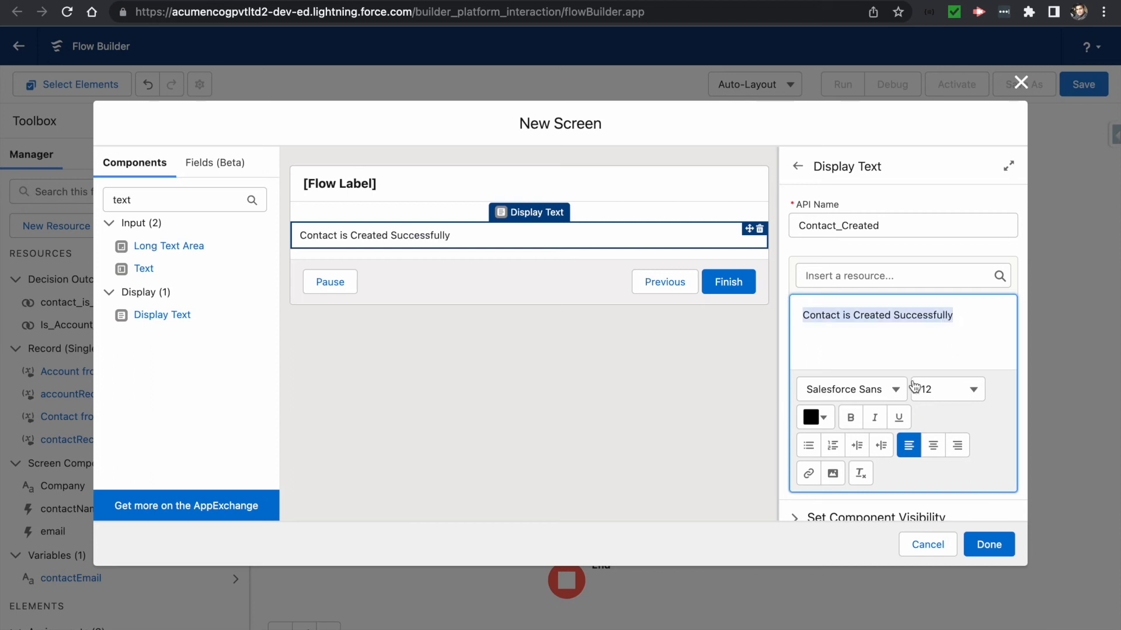
click(851, 417)
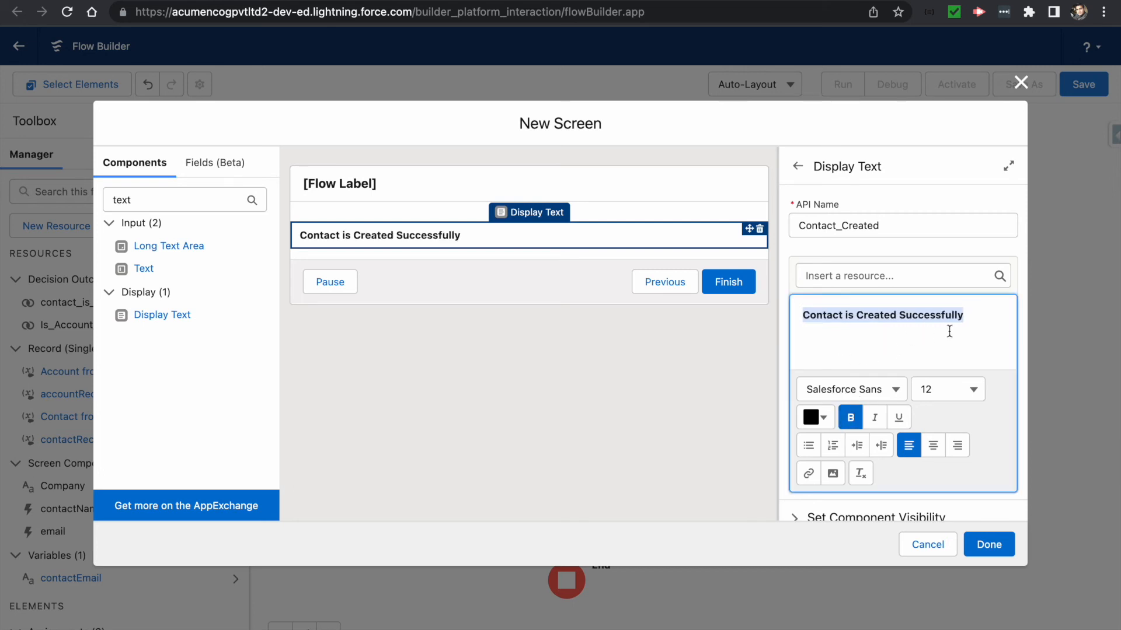
click(973, 318)
text(!!!!)
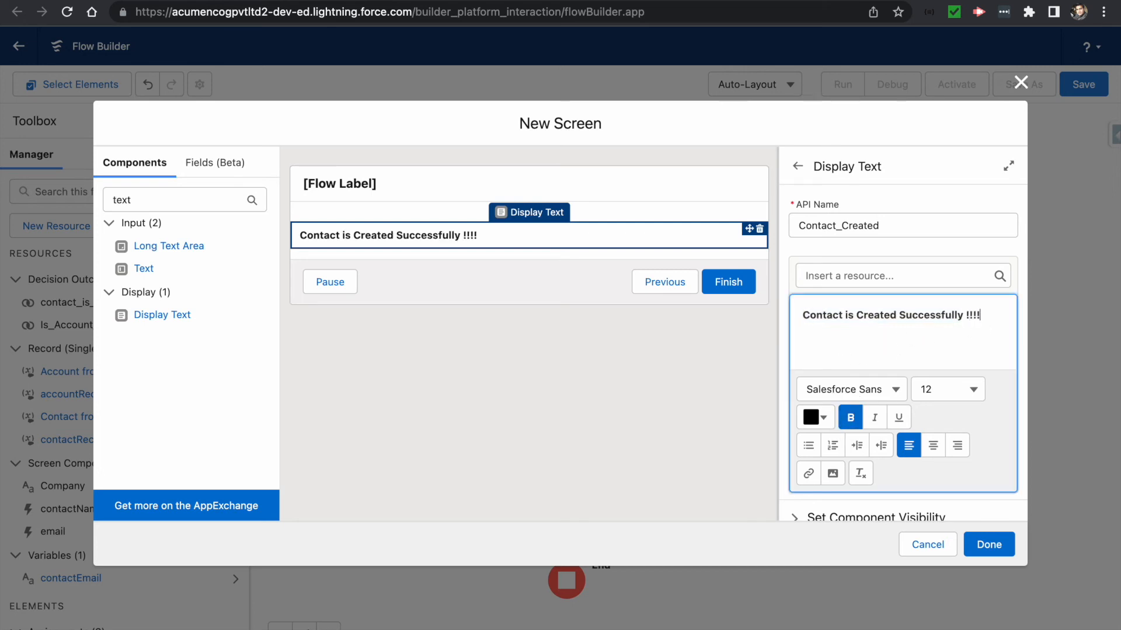
click(978, 544)
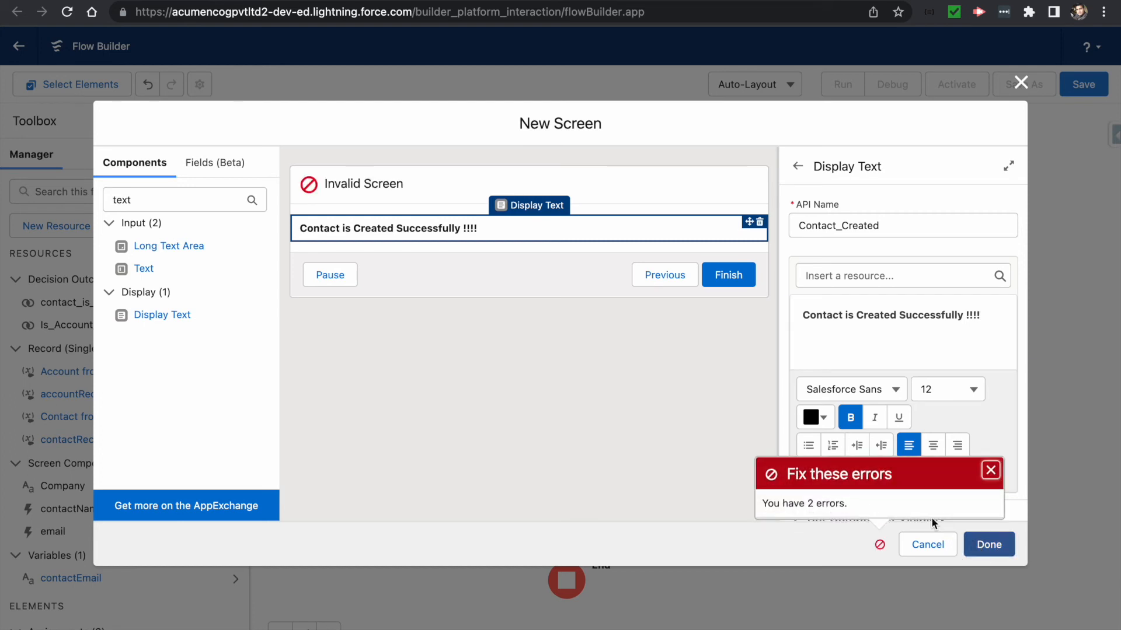
- Label the screen 'Contact Created Successfully' with API name Contact_Created_Successfully and expand Configure Footer
click(467, 177)
click(823, 228)
text(Cont)
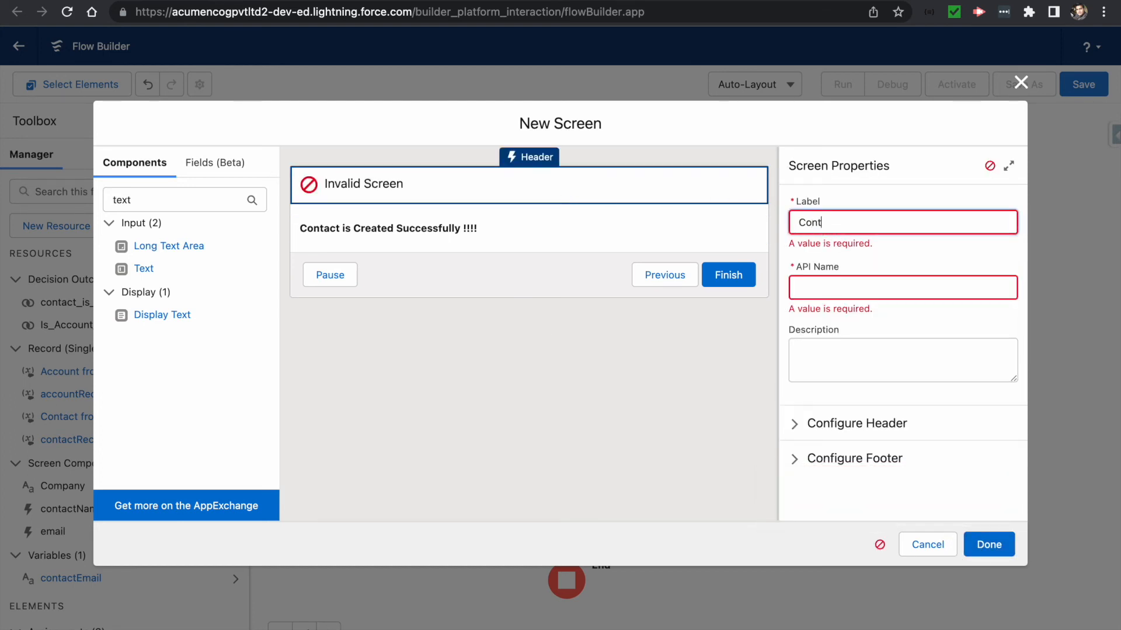
text(act Created Successfully)
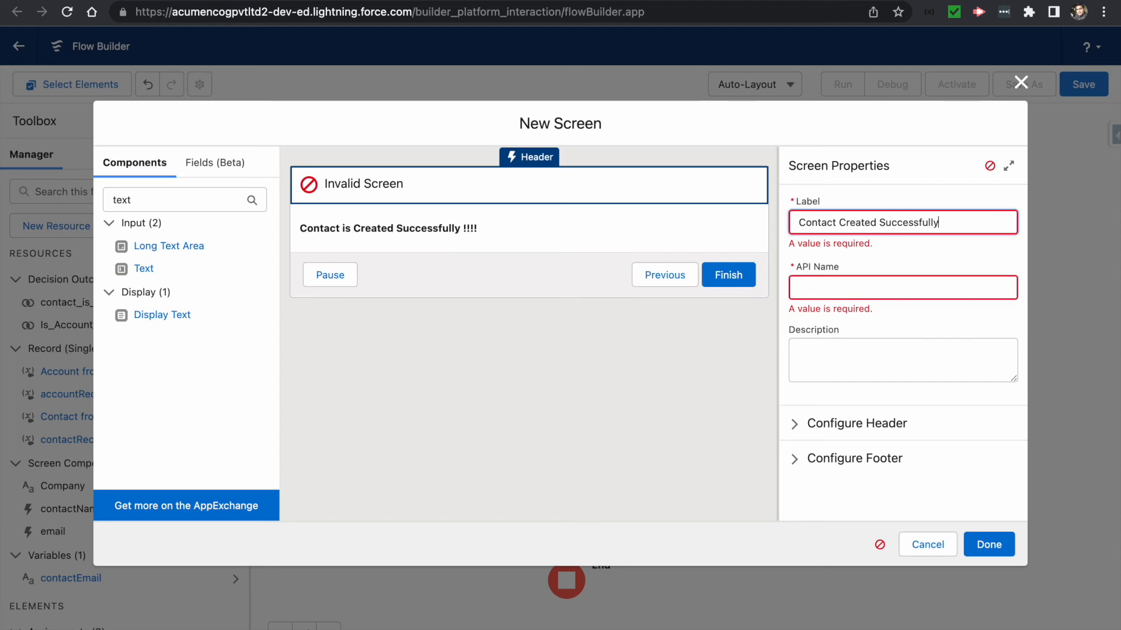
key(Tab)
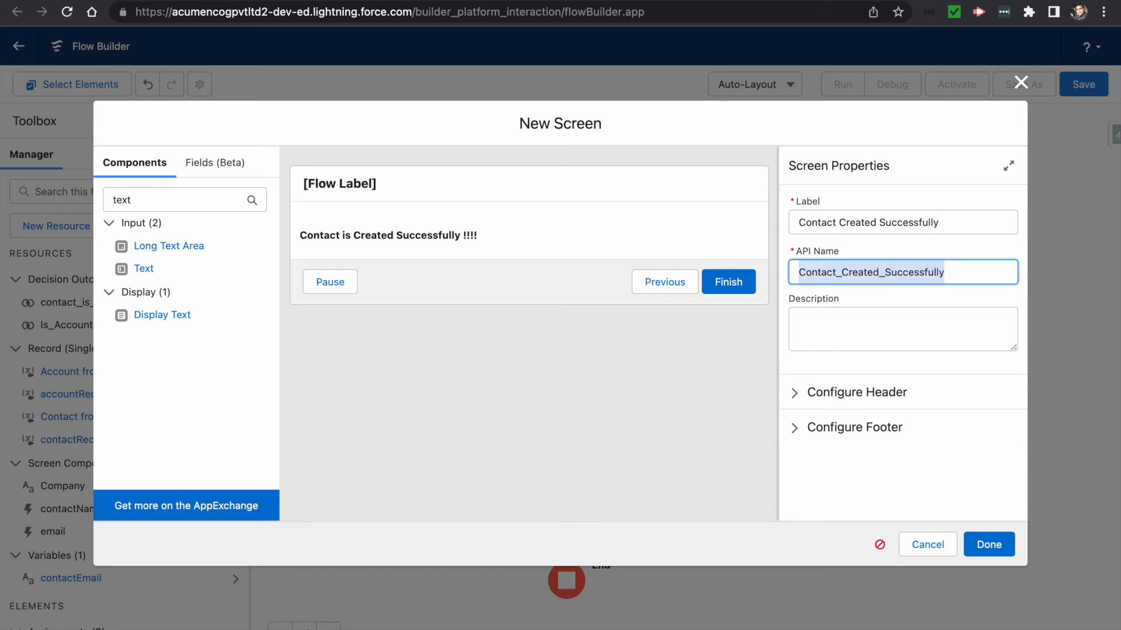
click(873, 468)
click(801, 429)
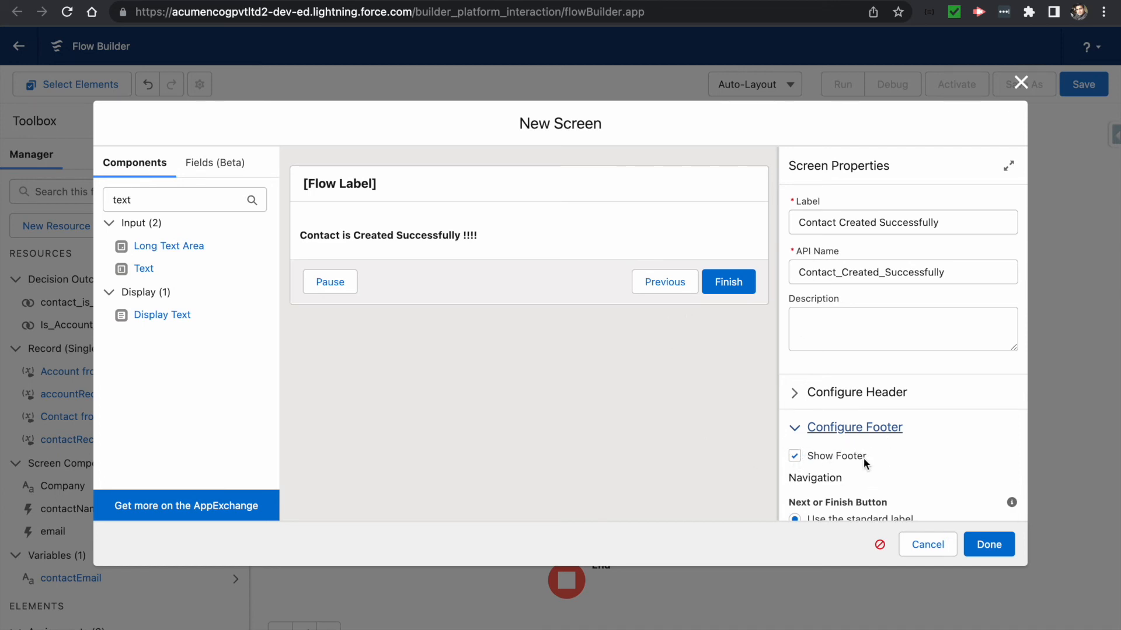
- Hide the Pause and Previous footer buttons and save the Contact Created Successfully screen
scroll(863, 458, down, 5)
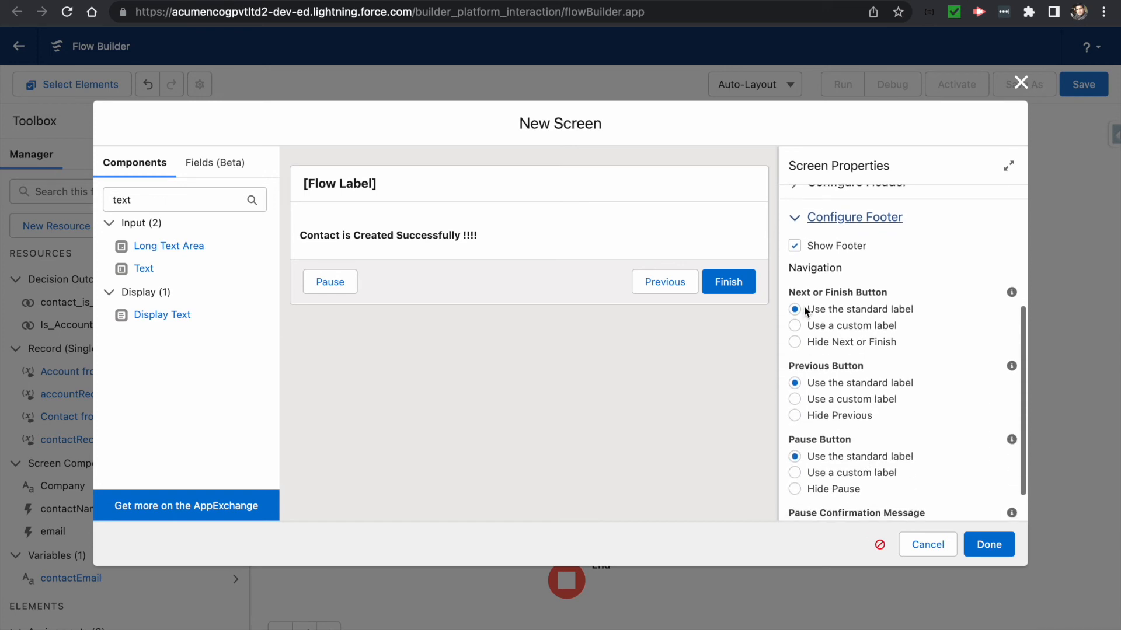
scroll(821, 415, down, 1)
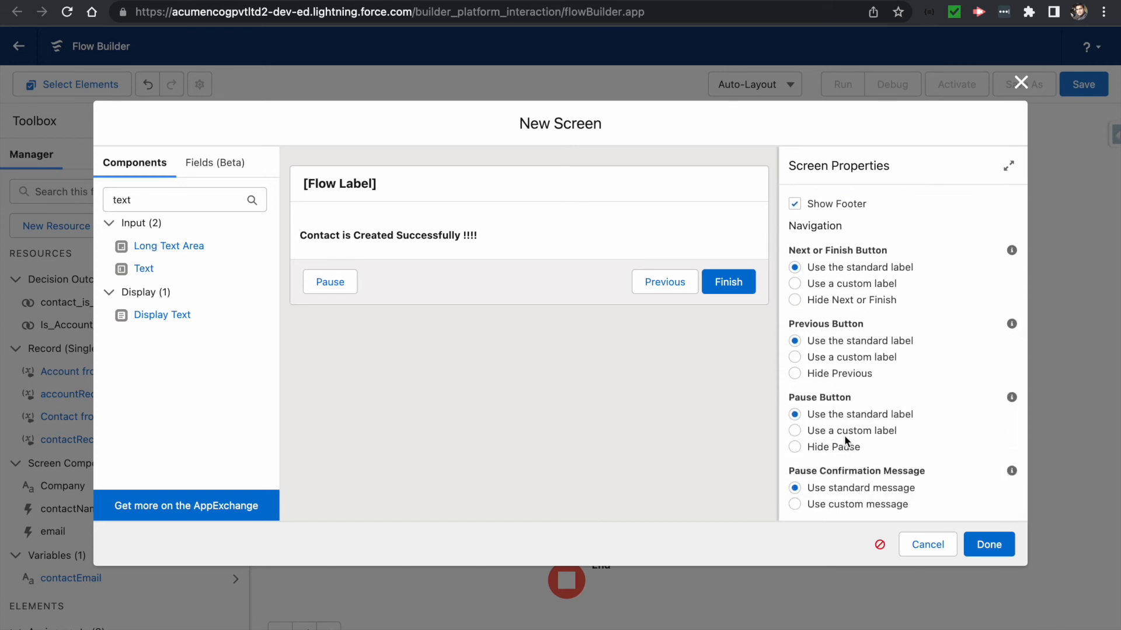
scroll(853, 401, up, 1)
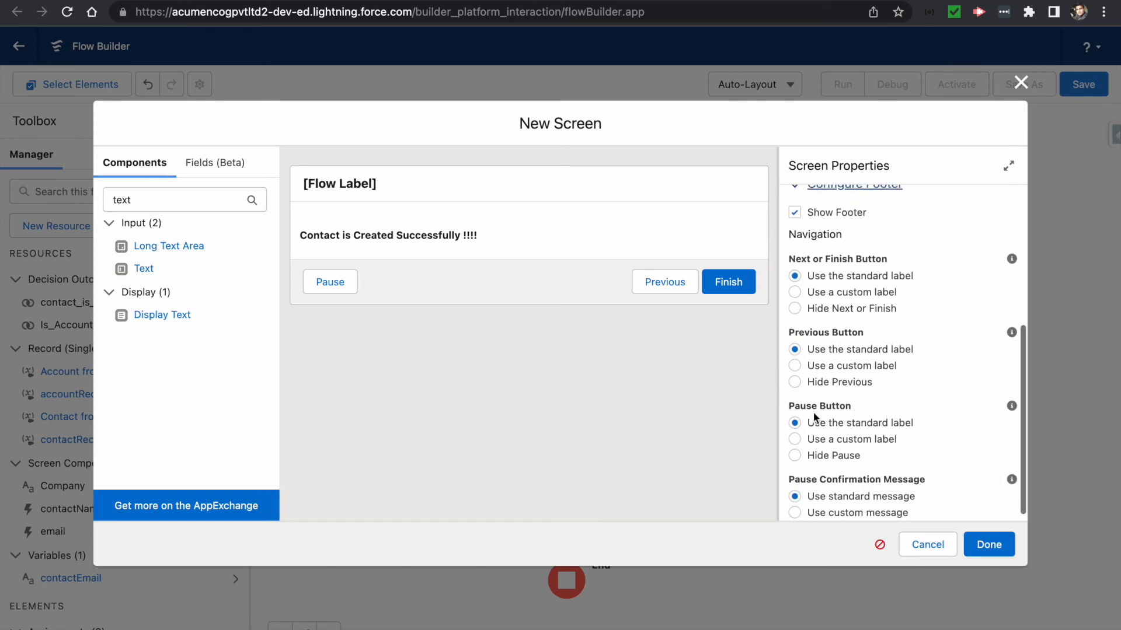
click(794, 456)
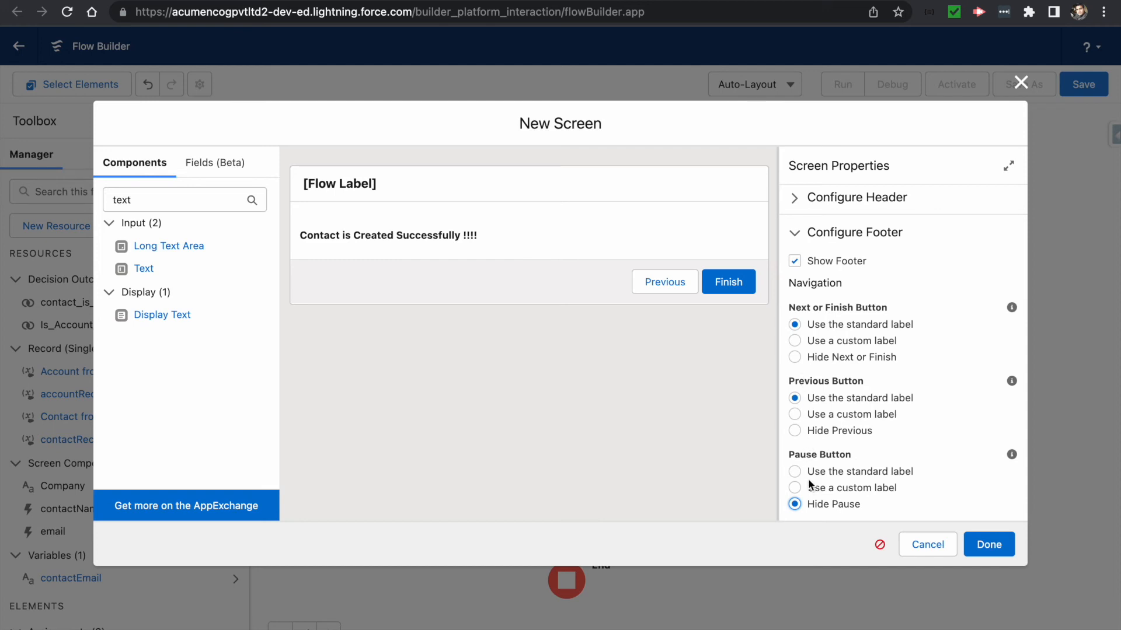
click(795, 431)
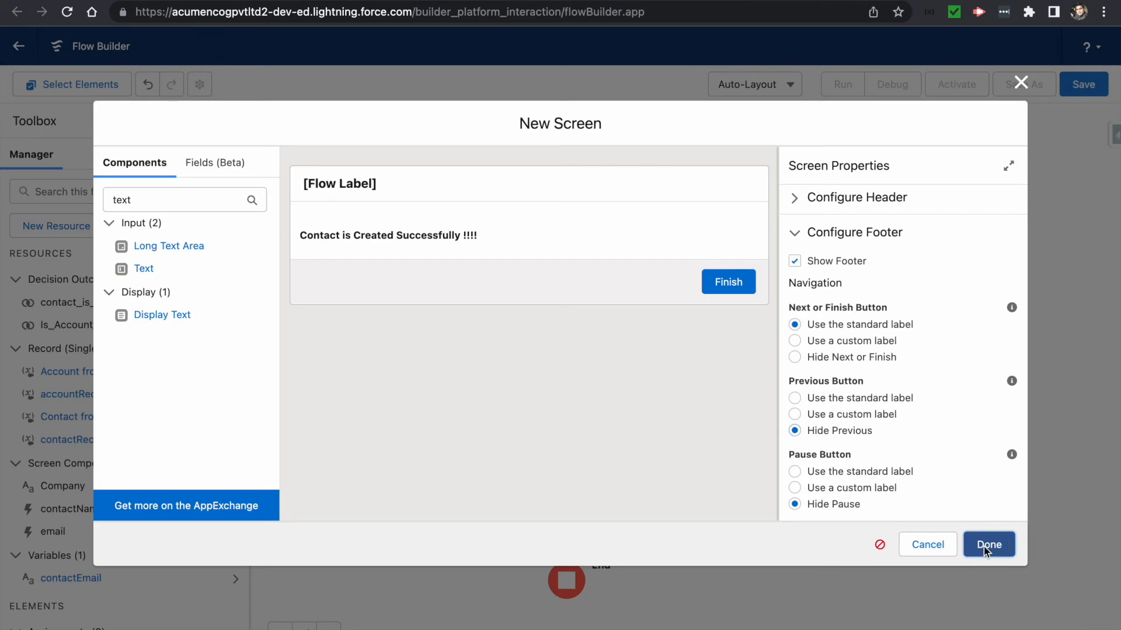
click(988, 545)
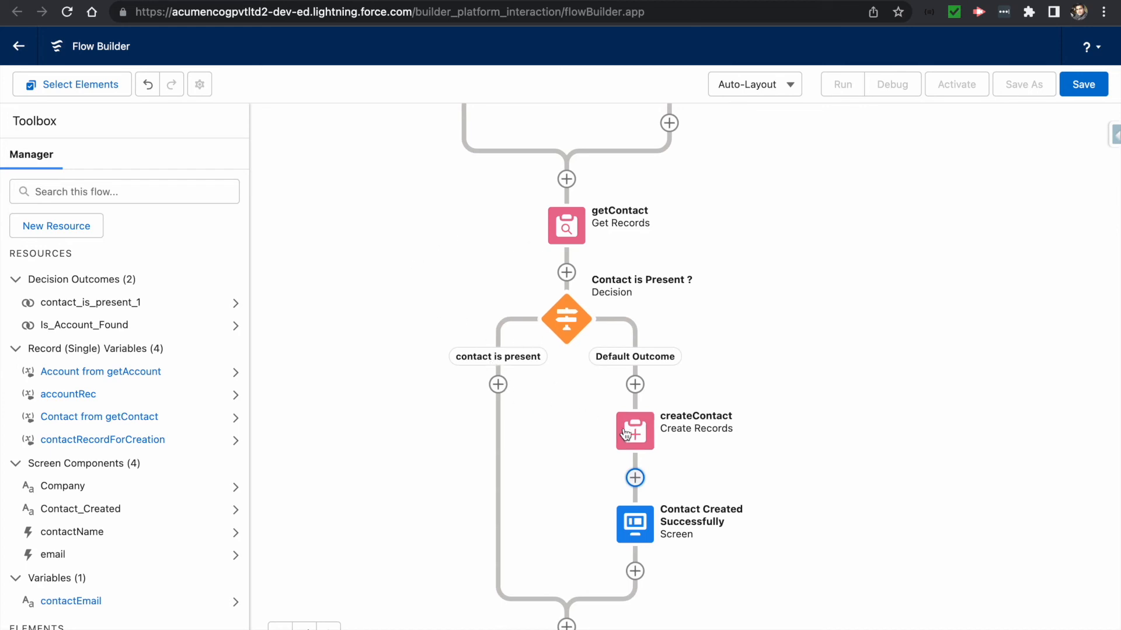
- Add an Assignment labelled saveContactId on the contact is present branch
click(498, 385)
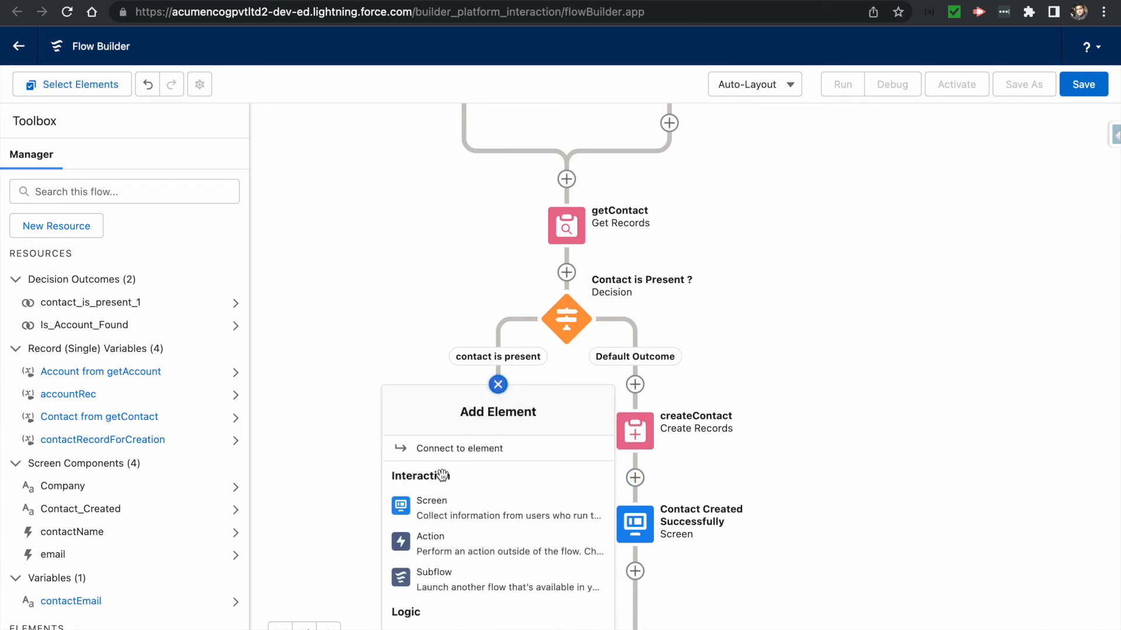
scroll(440, 576, down, 2)
click(447, 543)
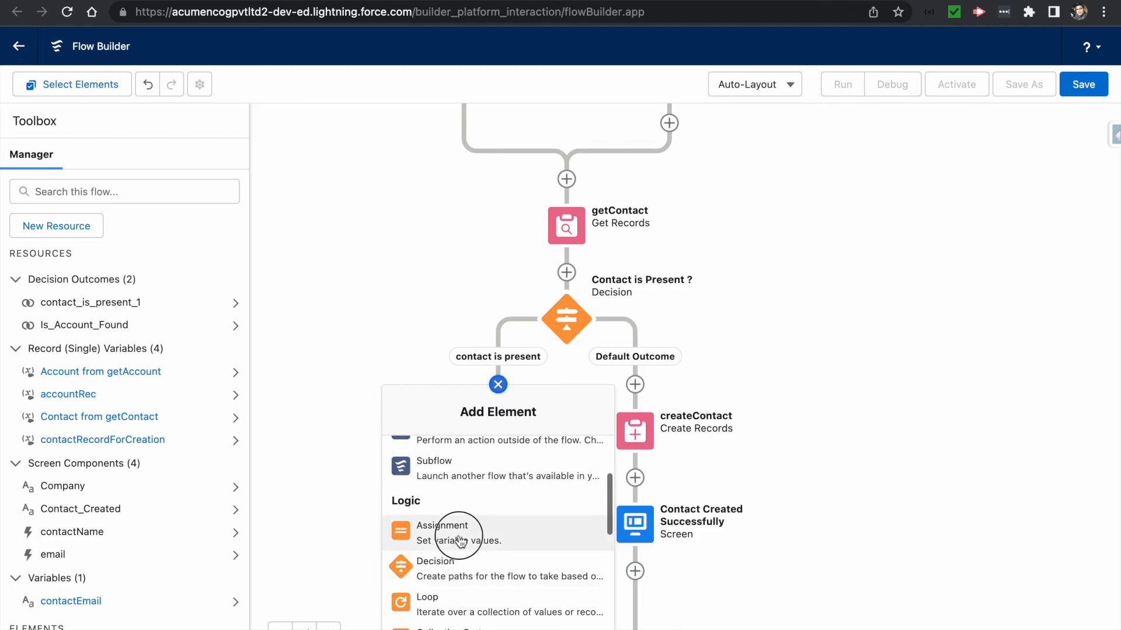
text(saveContactI)
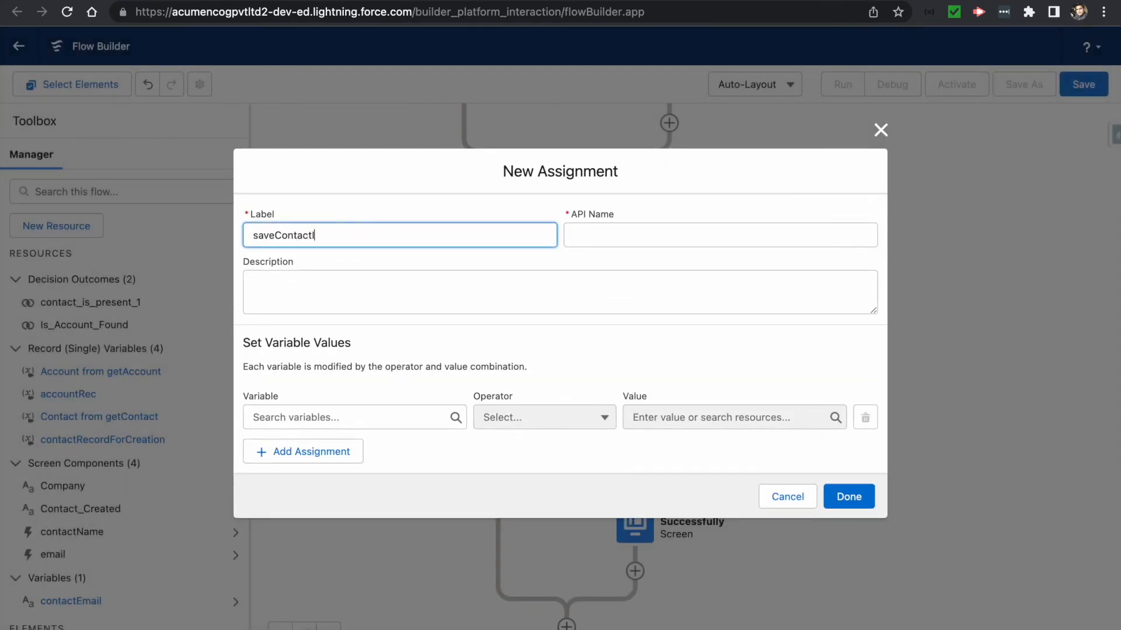
text(d)
key(Tab)
- Choose {!contactRecordForCreation.Id} as the variable to assign
click(318, 414)
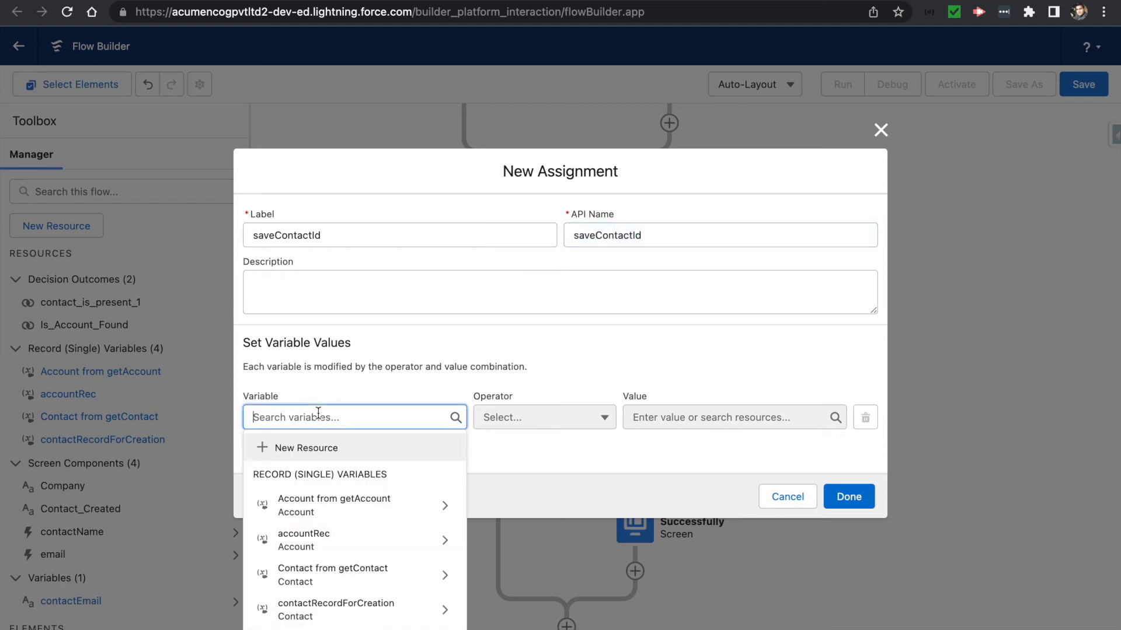
text(contact)
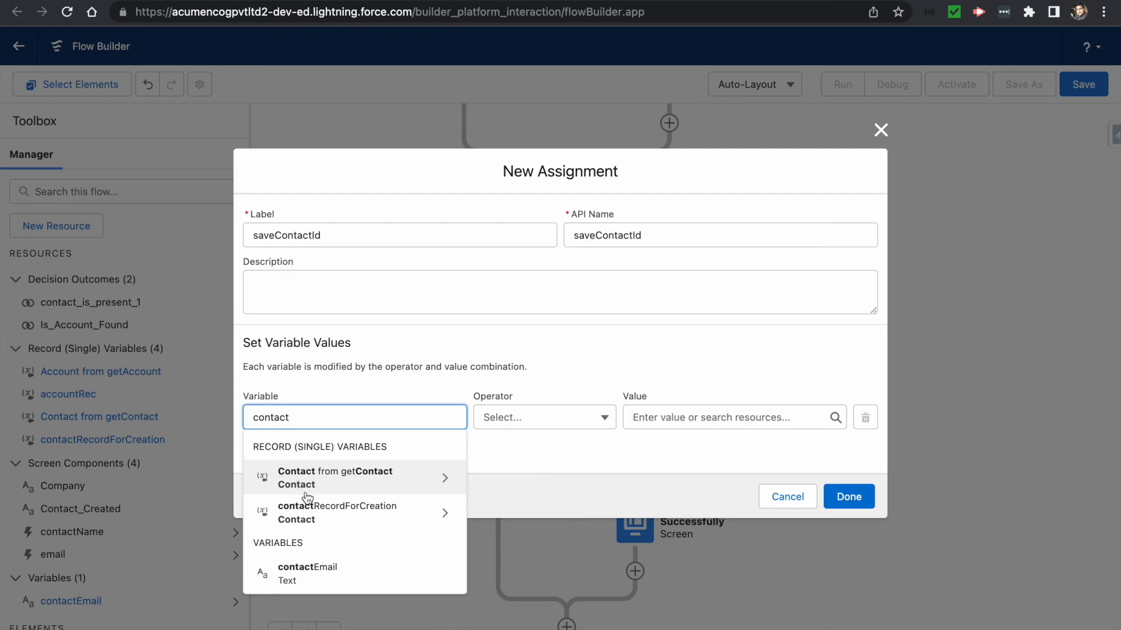
click(338, 513)
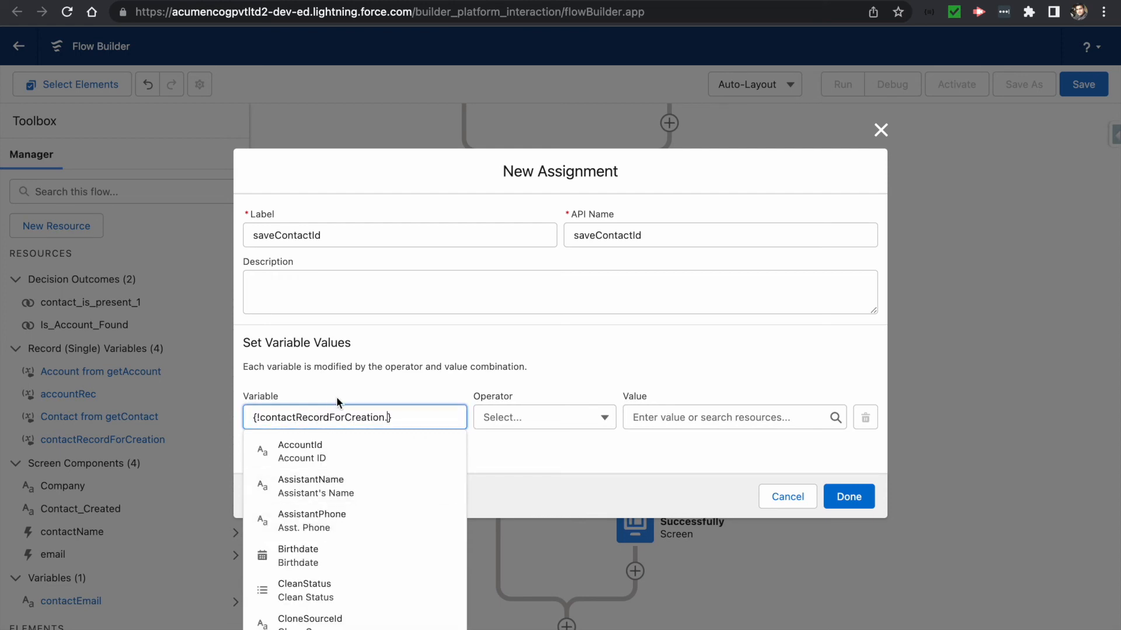
text(Id)
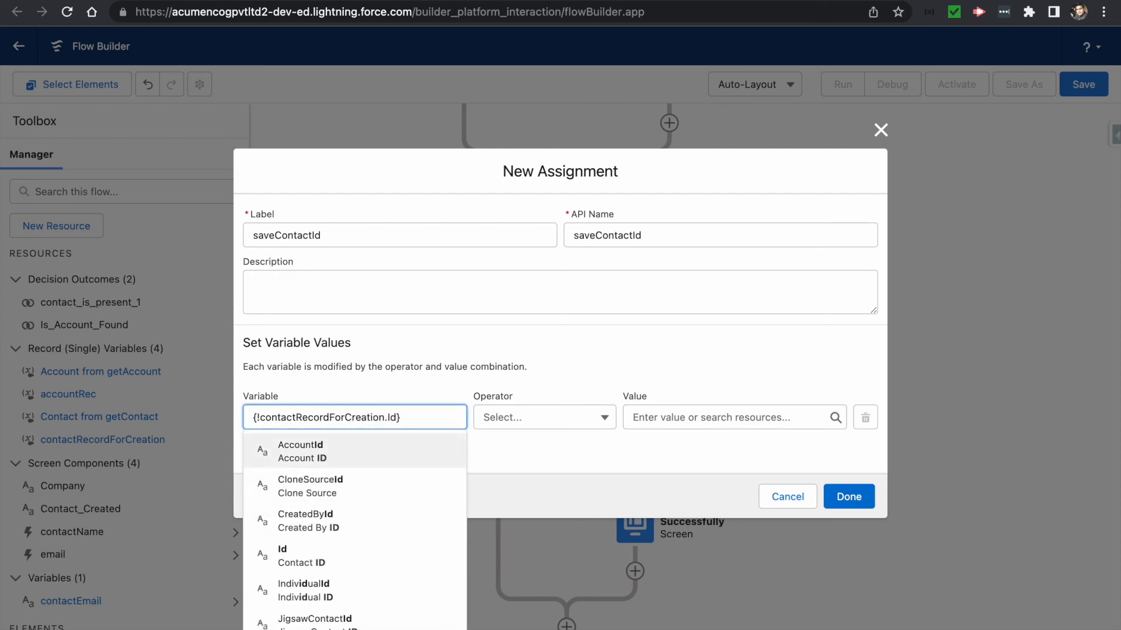
click(299, 555)
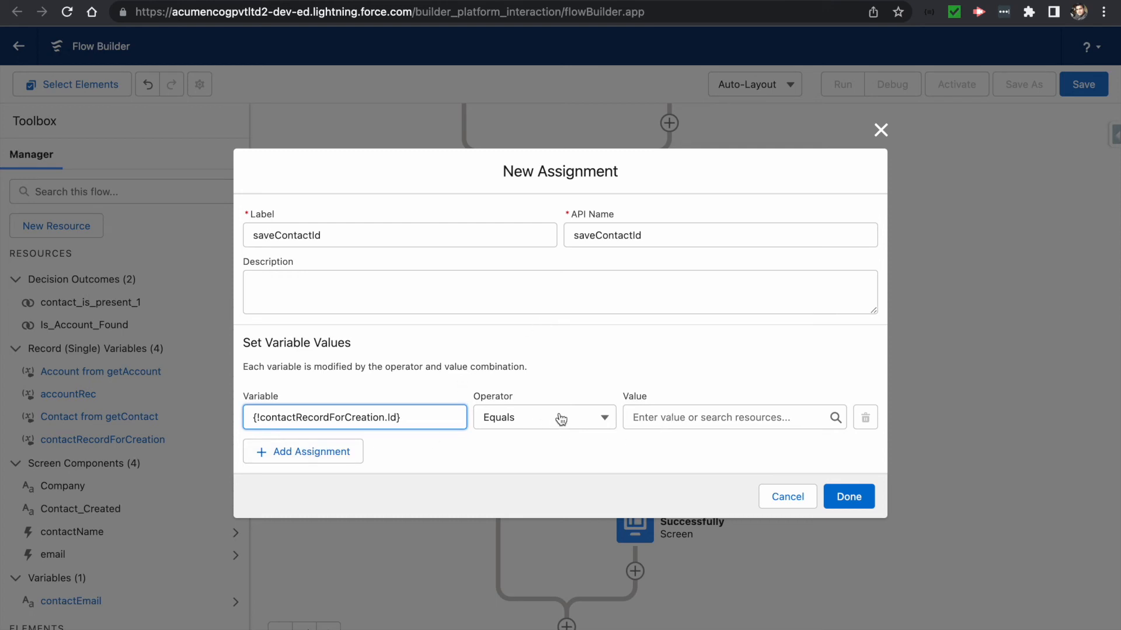
- Set its value to {!getContact.Id} with Equals and save the assignment
click(658, 416)
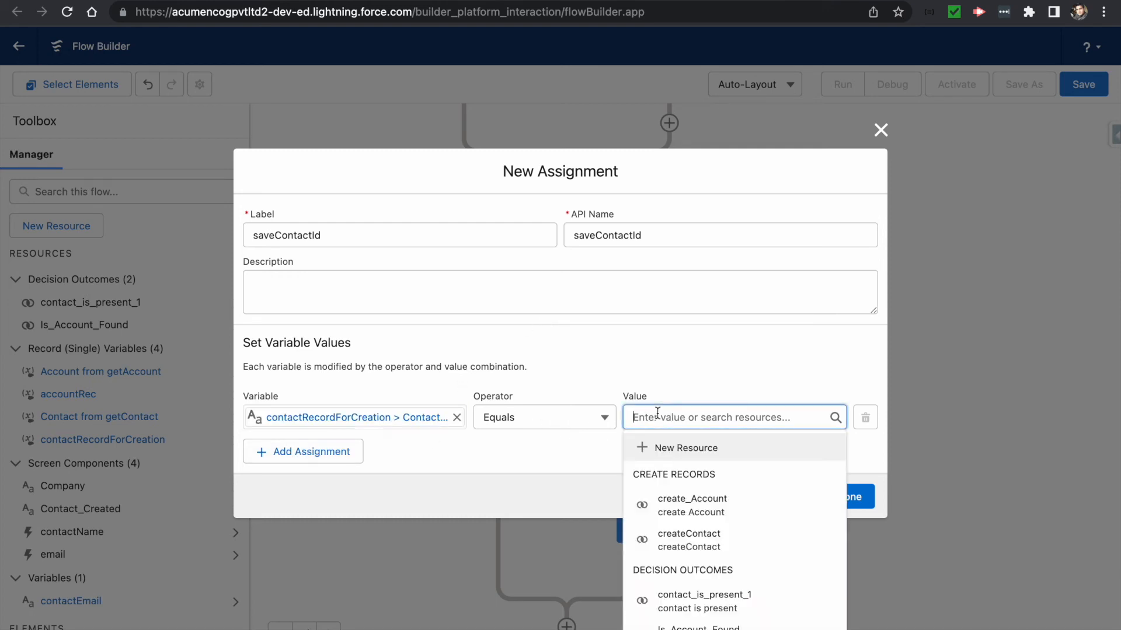
text(getcont)
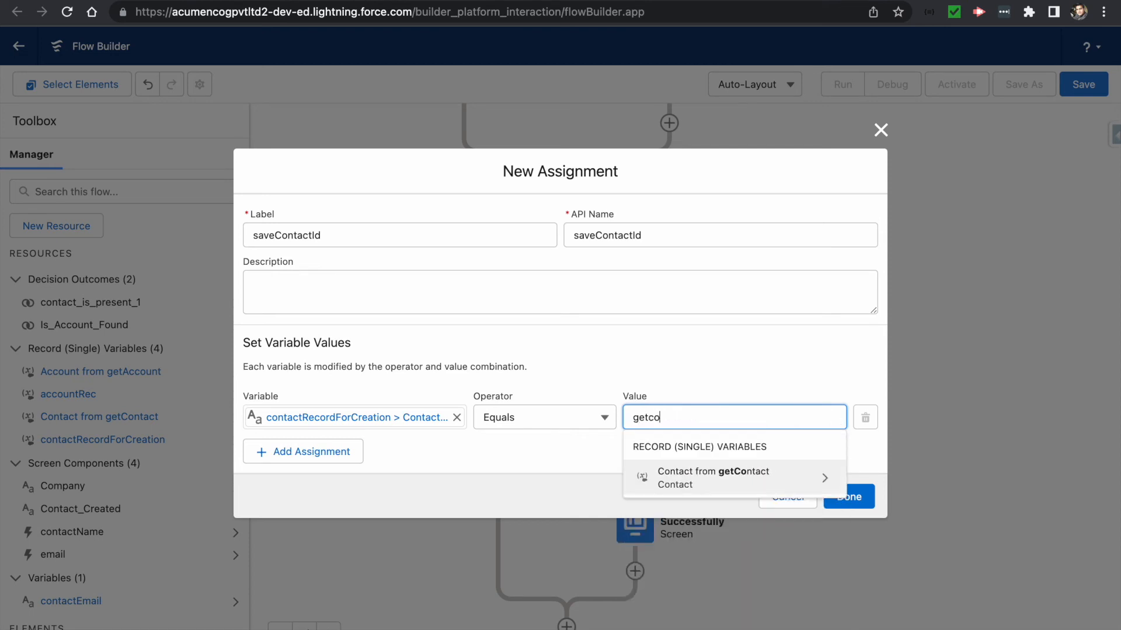
click(689, 465)
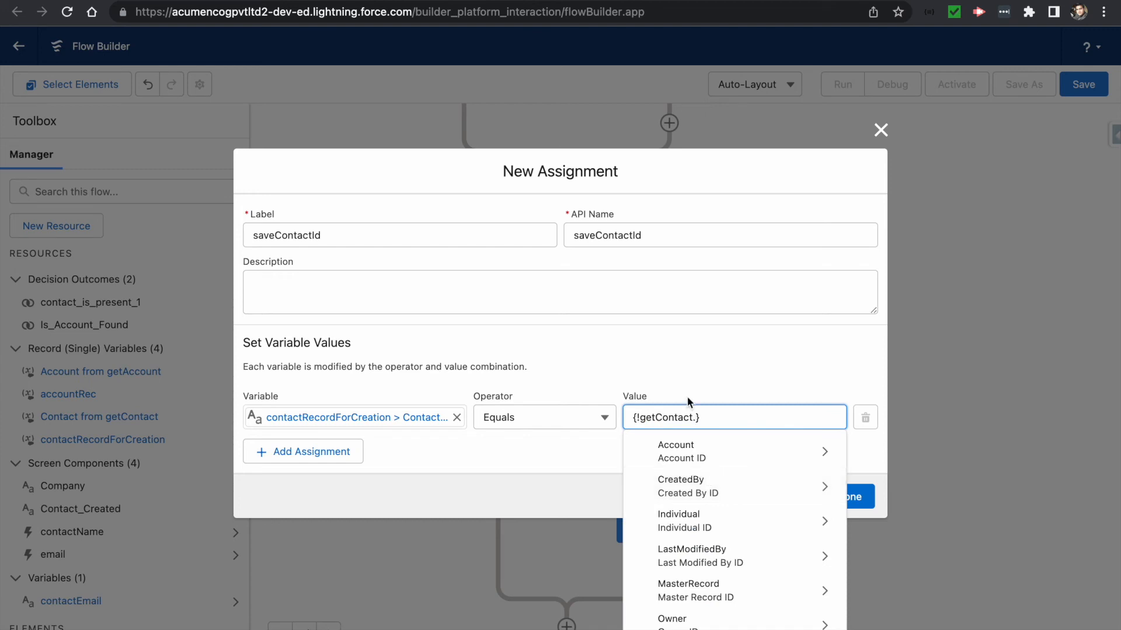
text(ID)
scroll(683, 531, down, 5)
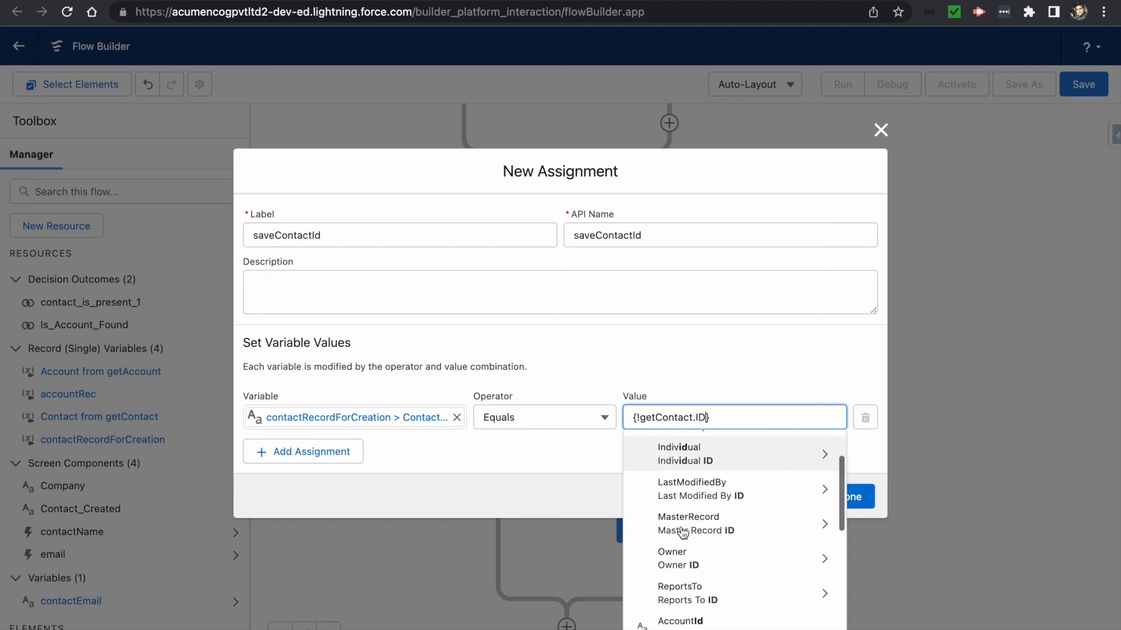
scroll(683, 533, down, 3)
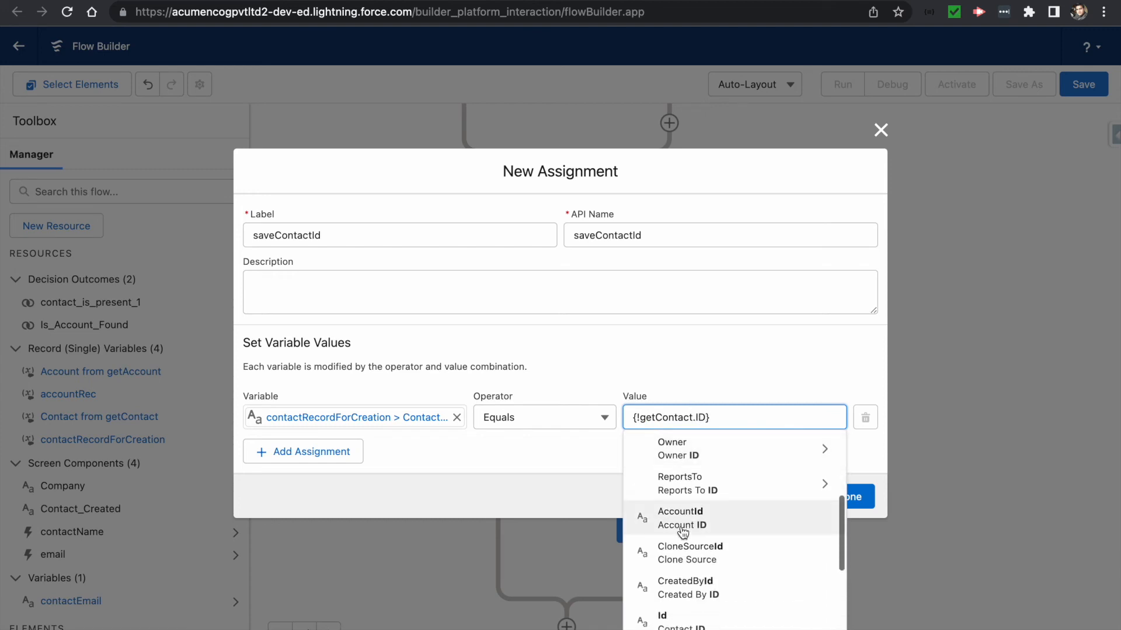
click(677, 610)
click(838, 496)
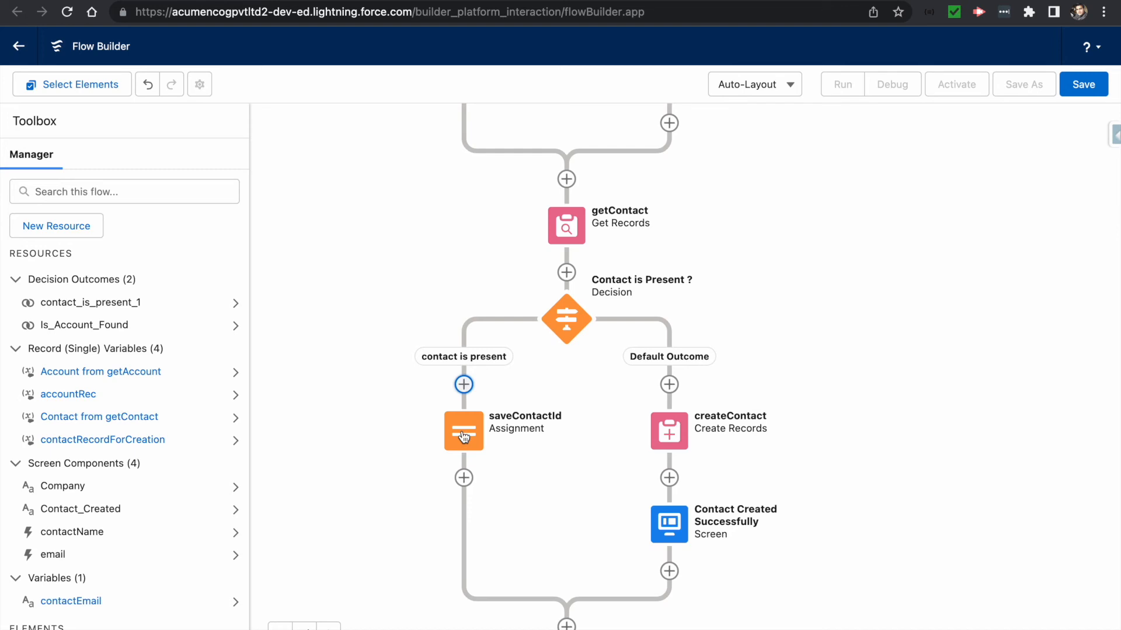
- Add an Update Records element labelled updateContact after saveContactId
click(464, 478)
scroll(466, 536, down, 10)
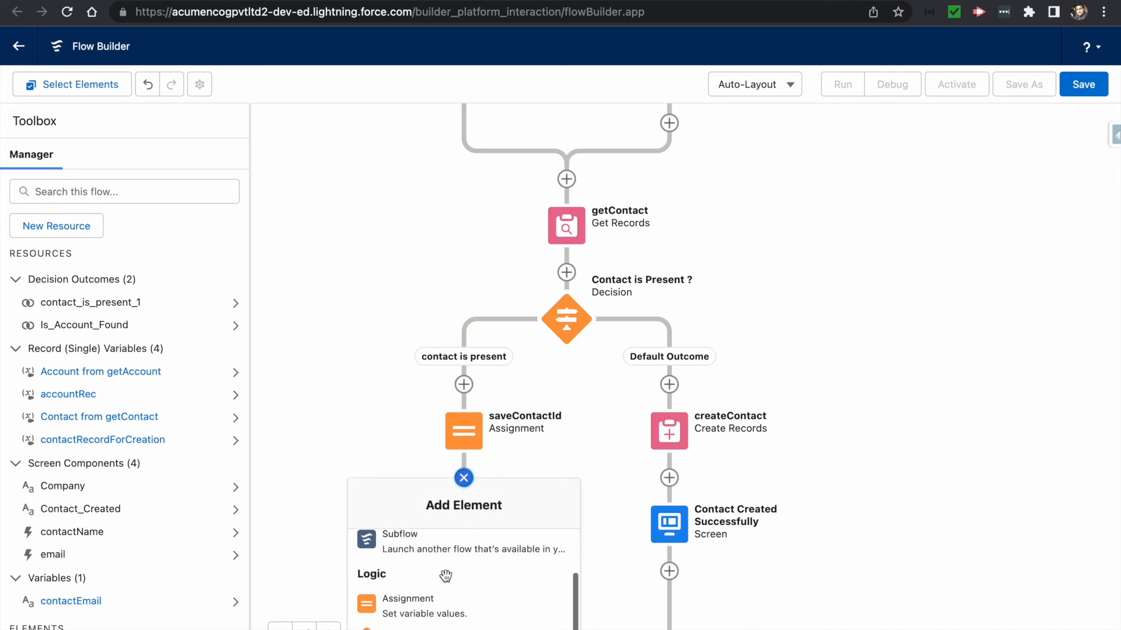
scroll(447, 582, down, 4)
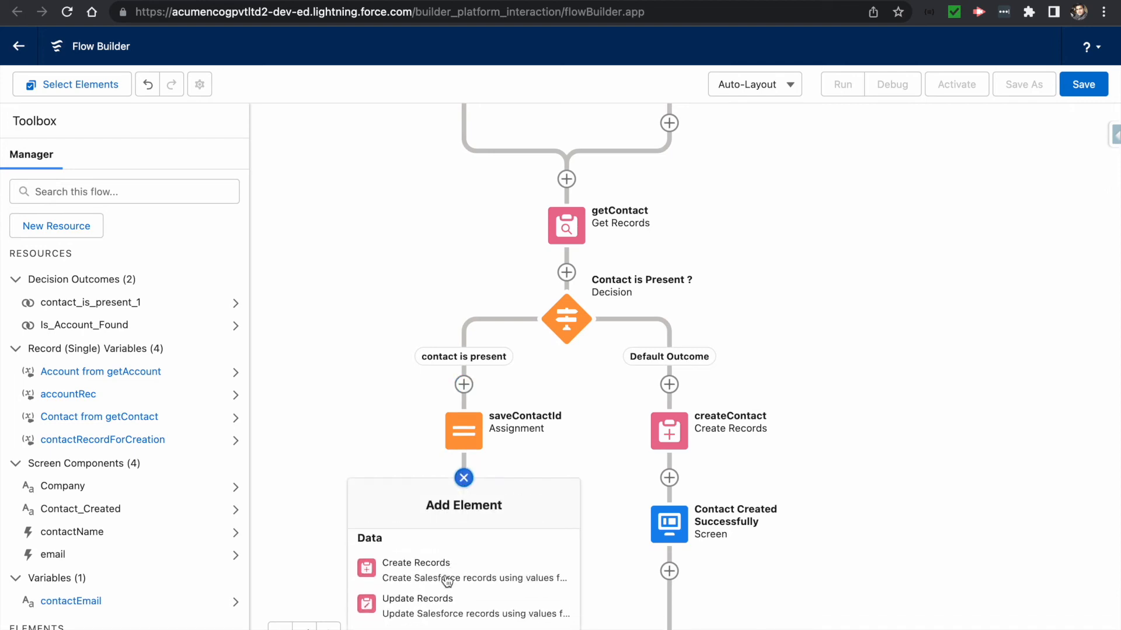
click(421, 607)
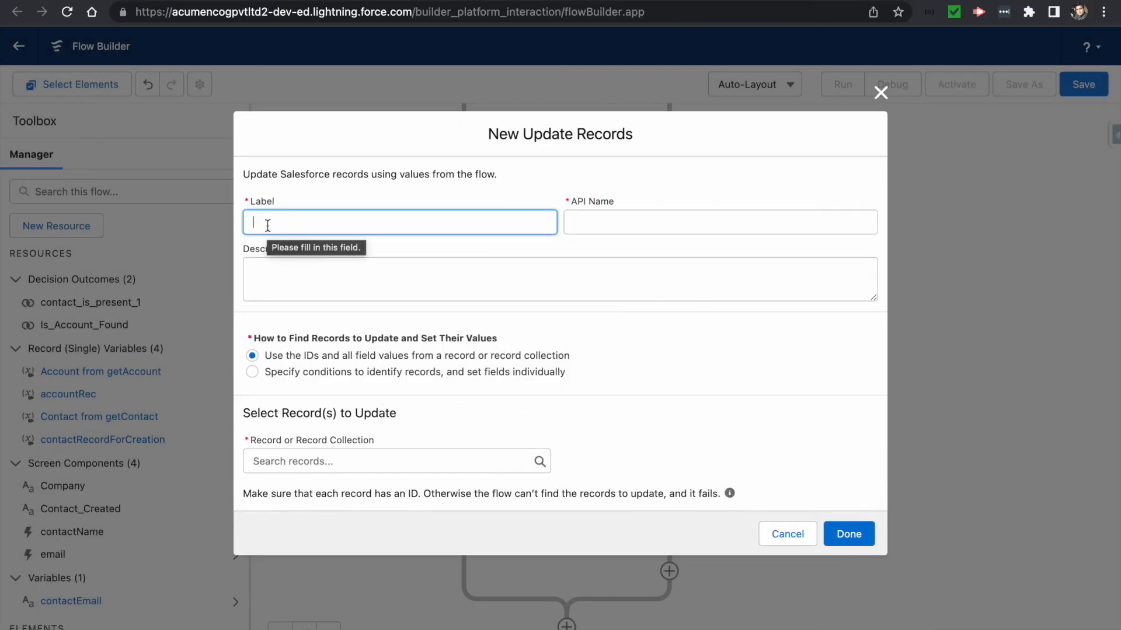
text(updateContact)
key(Tab)
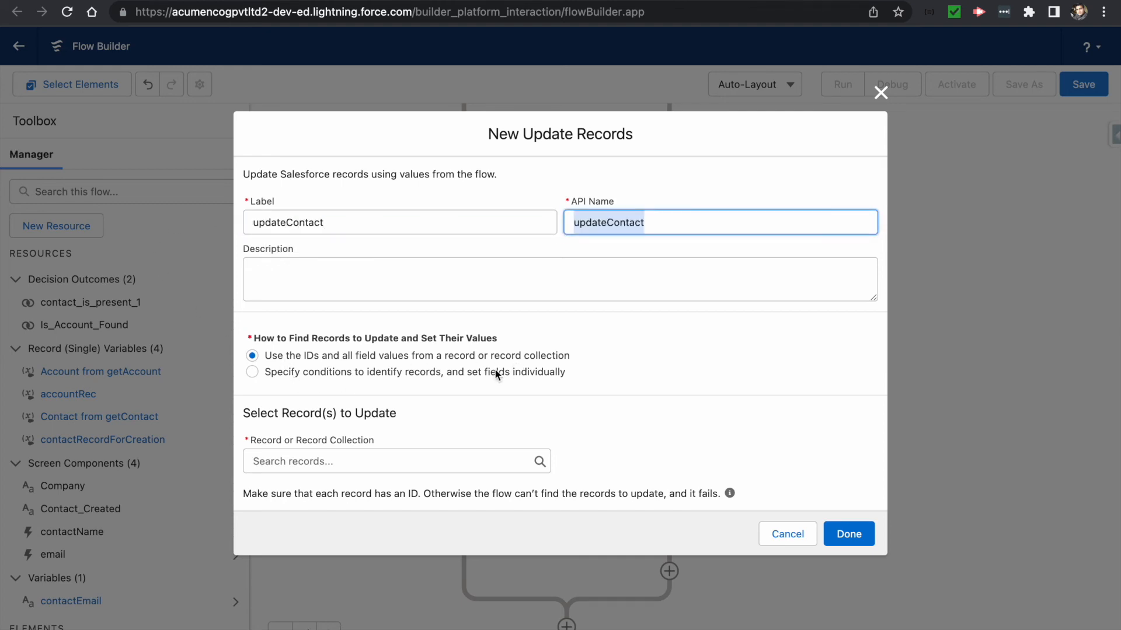
- Choose contactRecordForCreation as the record to update and save the element
click(328, 461)
text(contact)
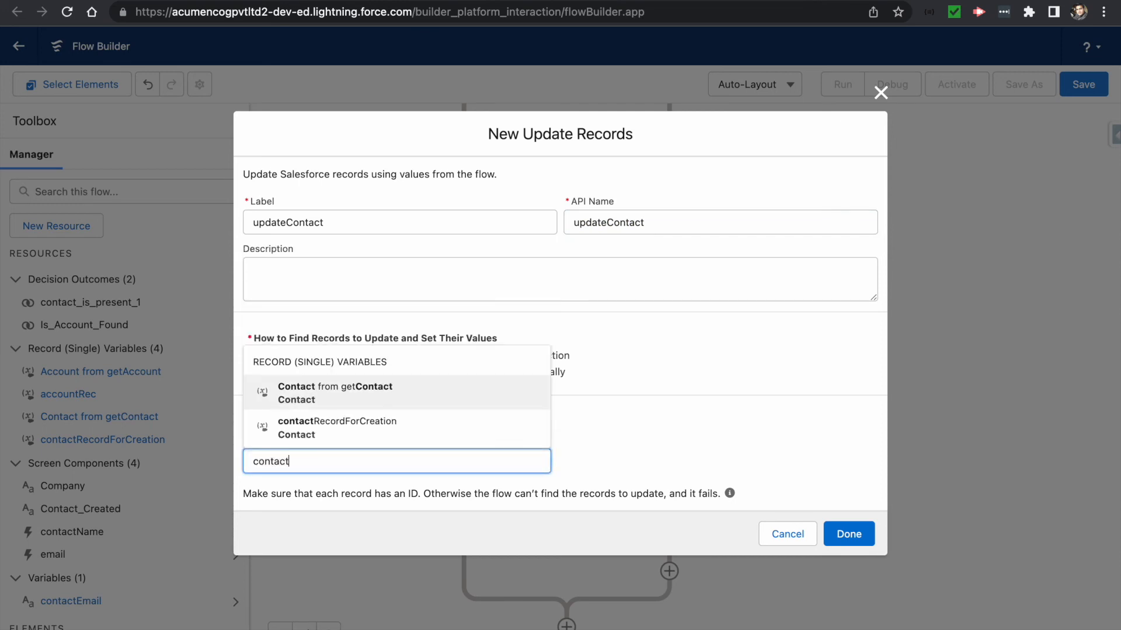
click(283, 437)
click(567, 450)
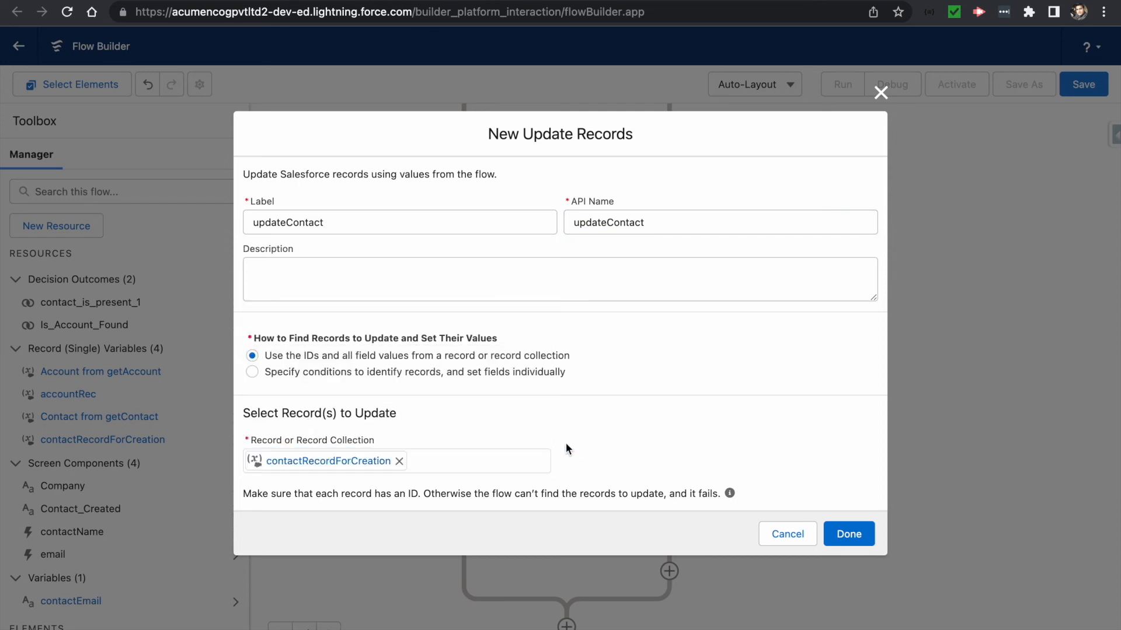
click(839, 539)
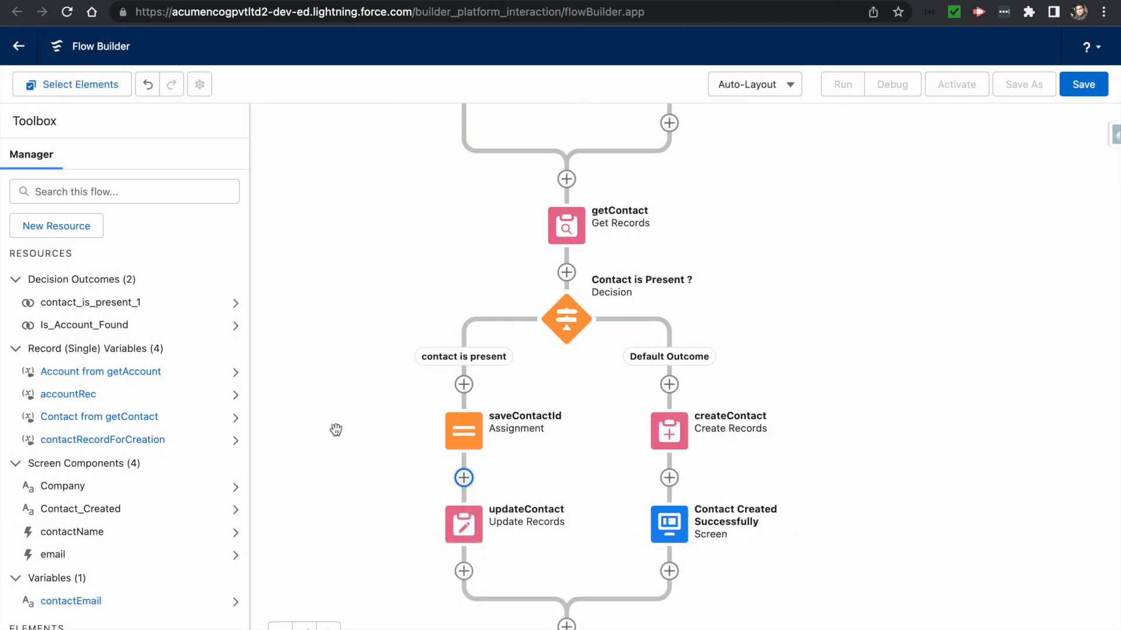
- Add a Screen labelled 'Contact Updated Successfully' after updateContact
click(463, 571)
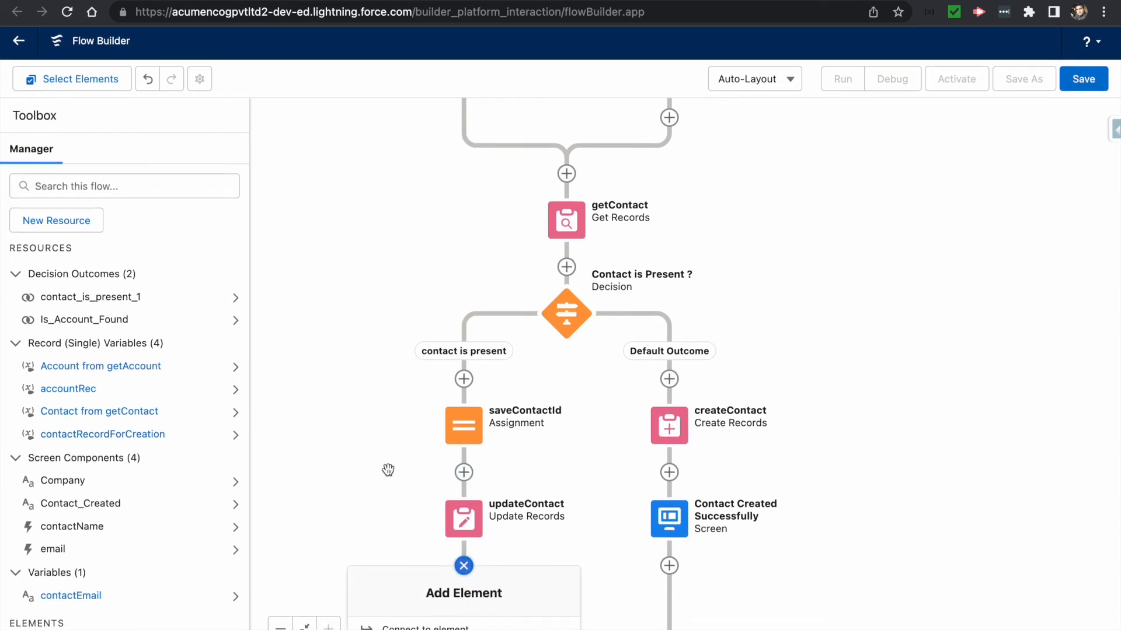
drag(347, 423, 344, 228)
click(457, 321)
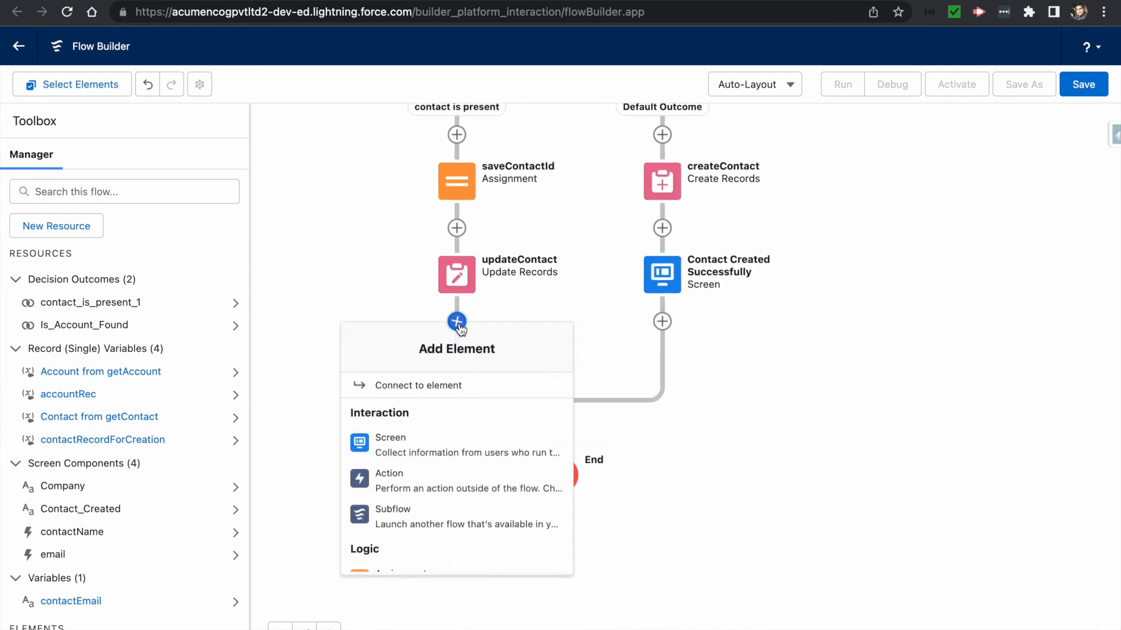
click(426, 440)
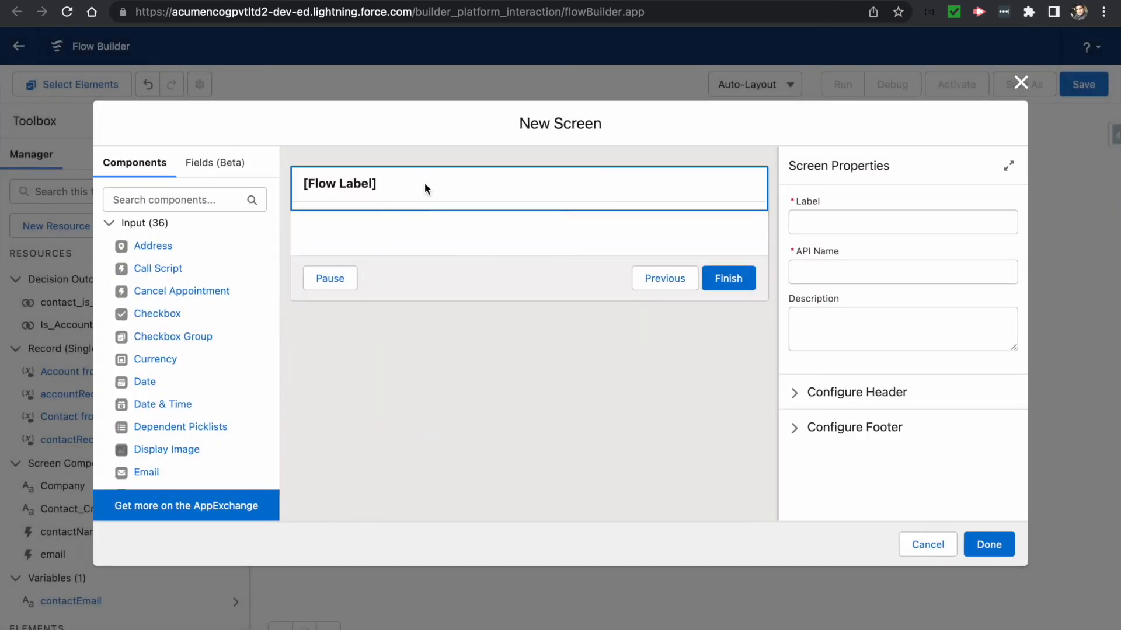
click(876, 223)
text(Contact Updated Successf)
click(668, 338)
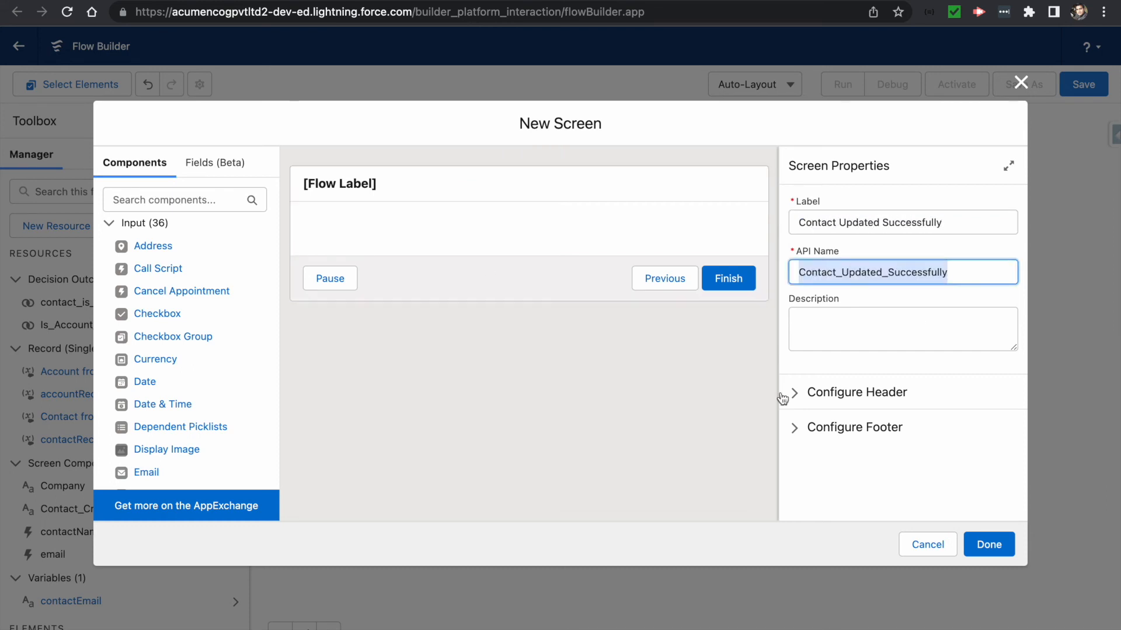
- Hide the Pause and Previous footer buttons on this screen
click(854, 427)
scroll(835, 374, down, 4)
click(795, 475)
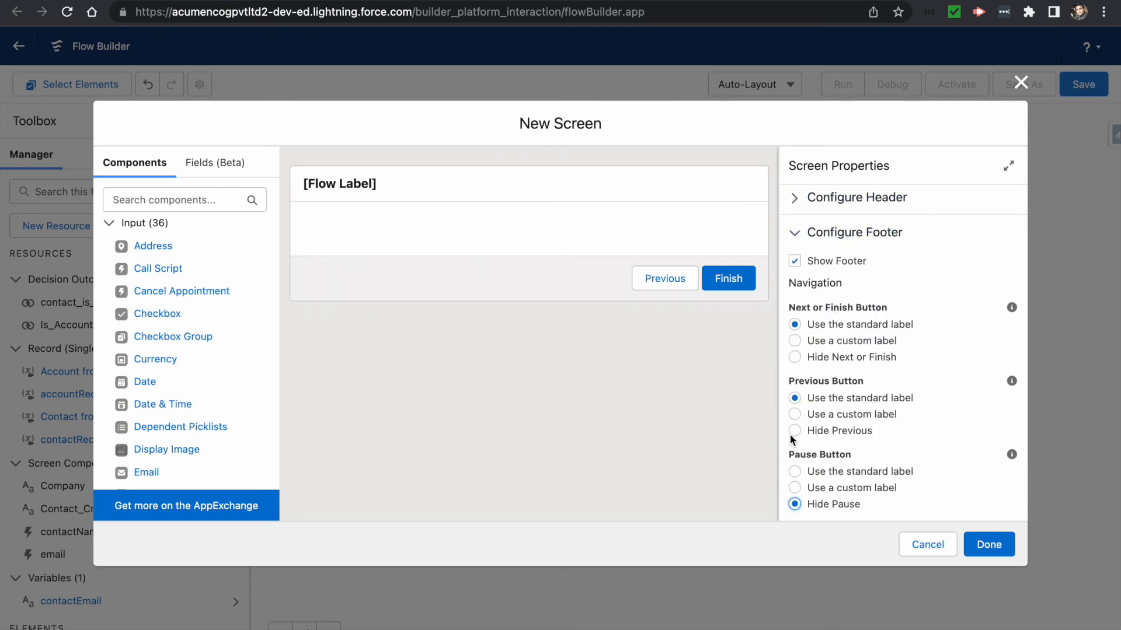
click(794, 430)
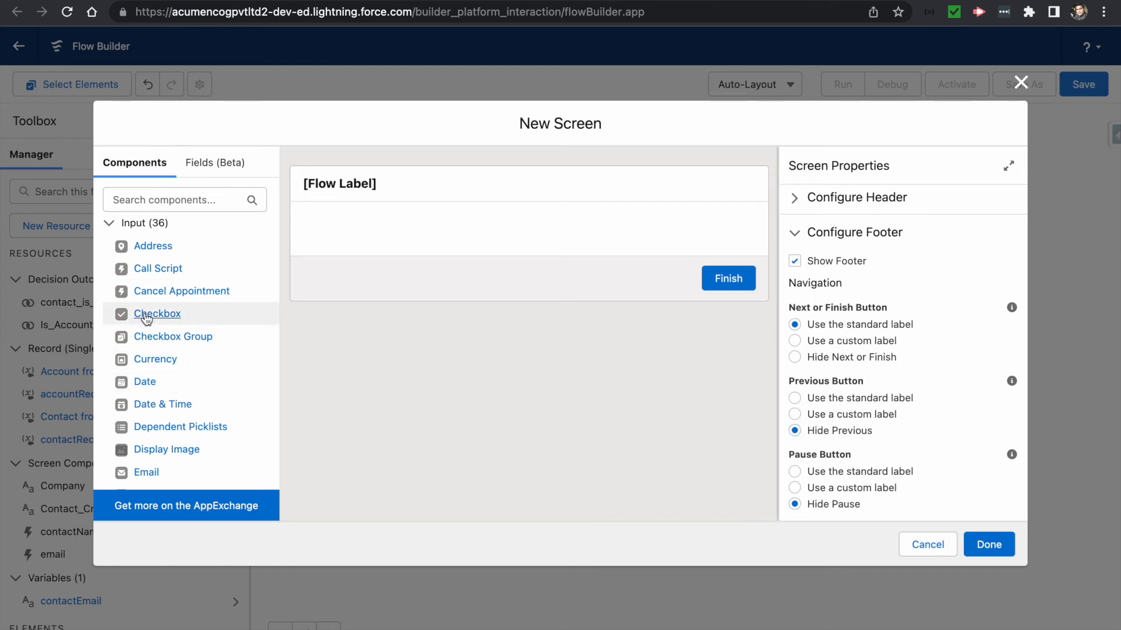
- Place a Display Text component named contactUpdatedSuccessfully on the screen
click(143, 198)
text(dis)
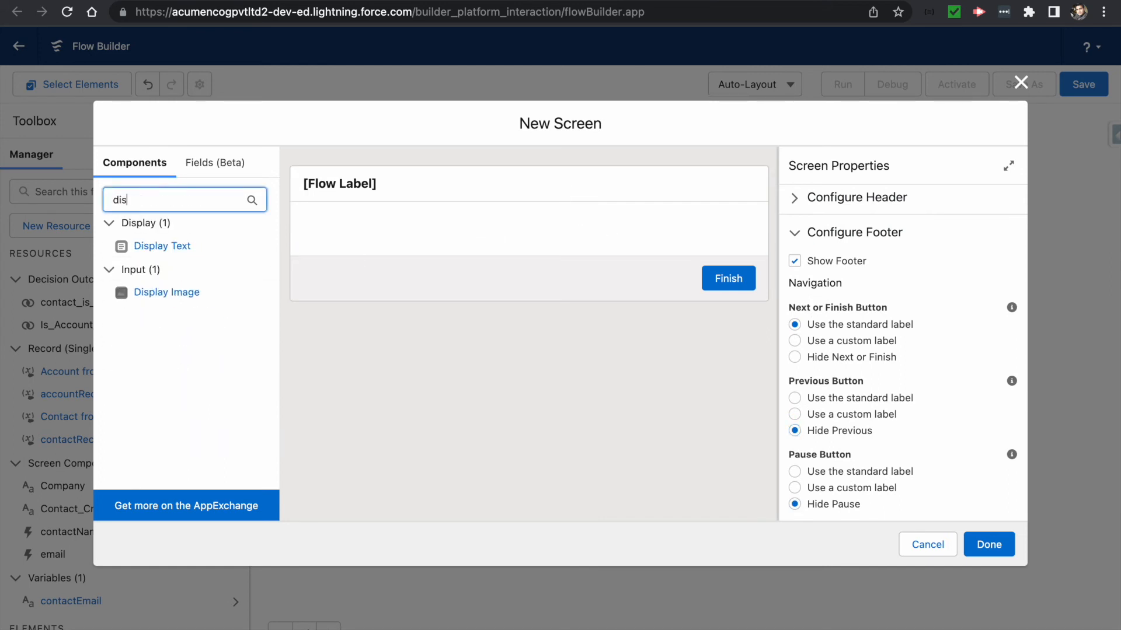
drag(162, 245, 390, 241)
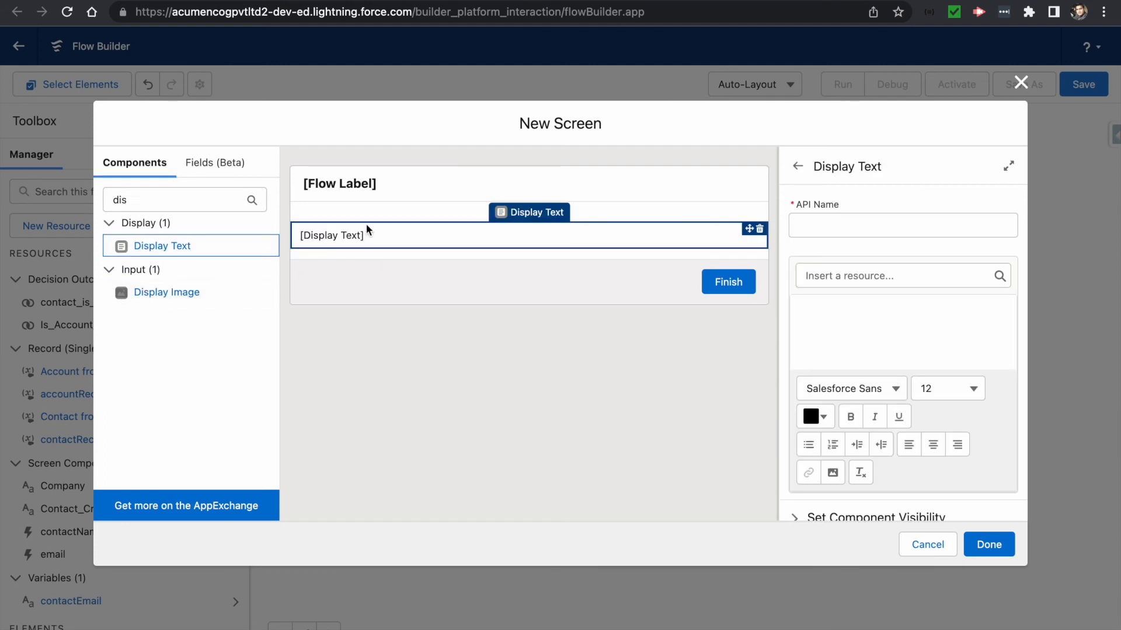
click(424, 245)
click(824, 225)
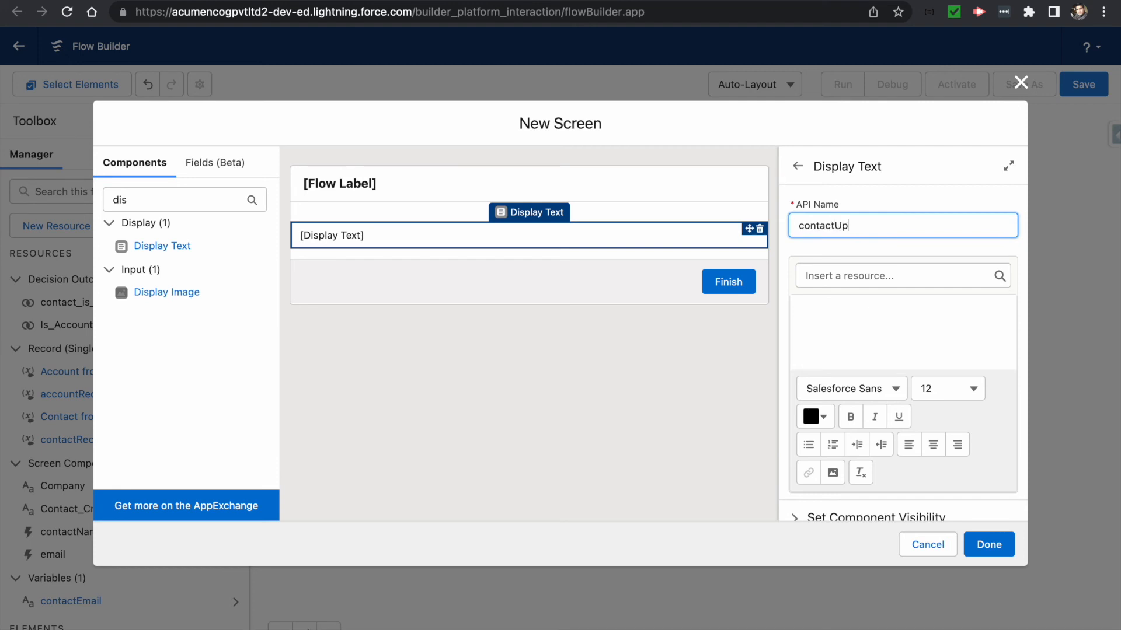
text(contactUpdatedSuccessfullyText)
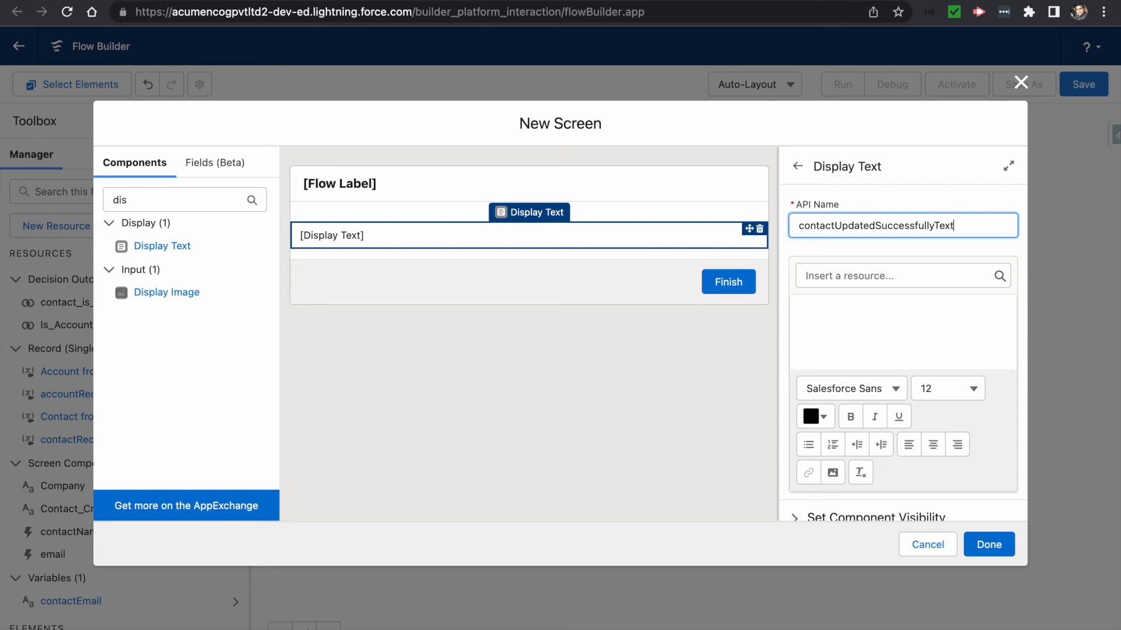
key(Tab)
- Write the bold message 'Contact Record Updated Successfully!!!' and finish the screen
click(838, 326)
text(Cont)
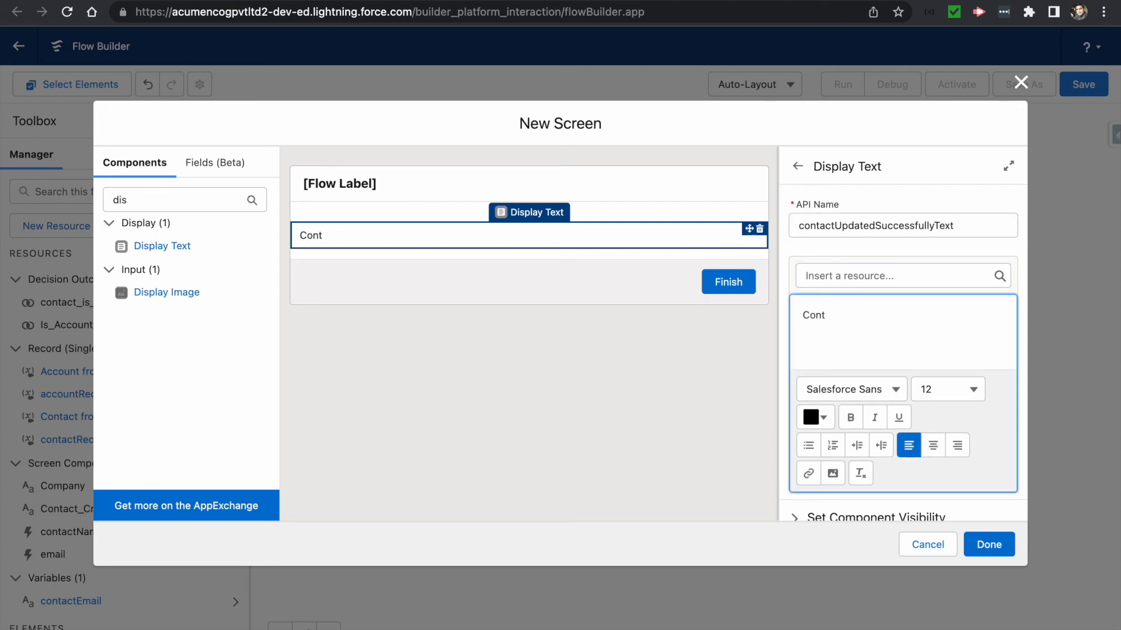
text(act Record Updated Successfully)
scroll(862, 410, down, 1)
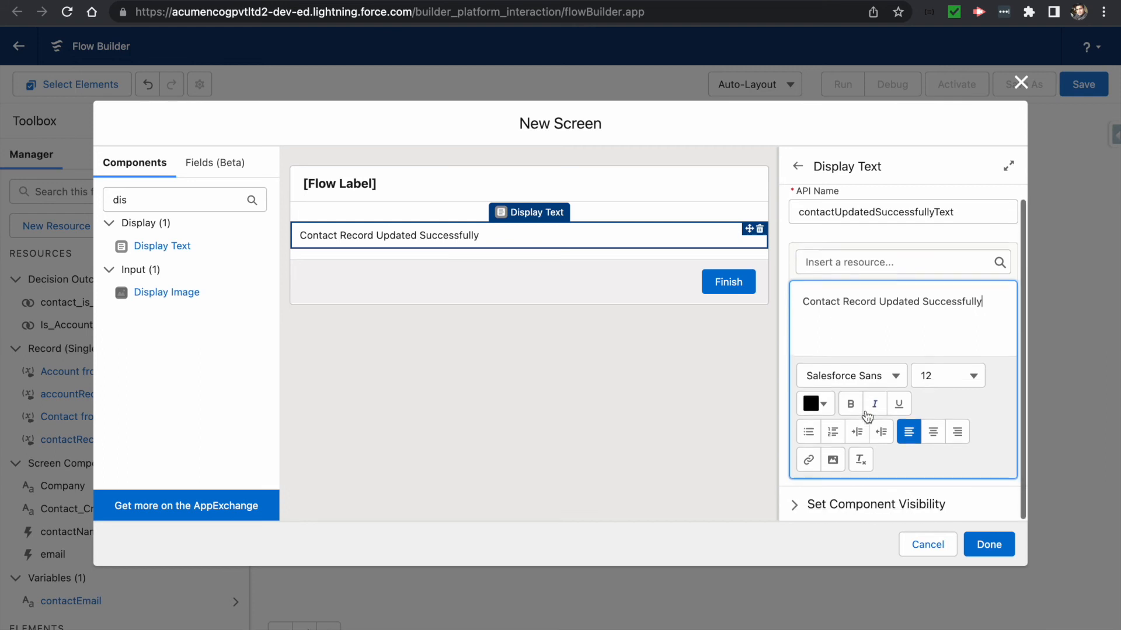
key(ctrl+a)
key(ctrl+b)
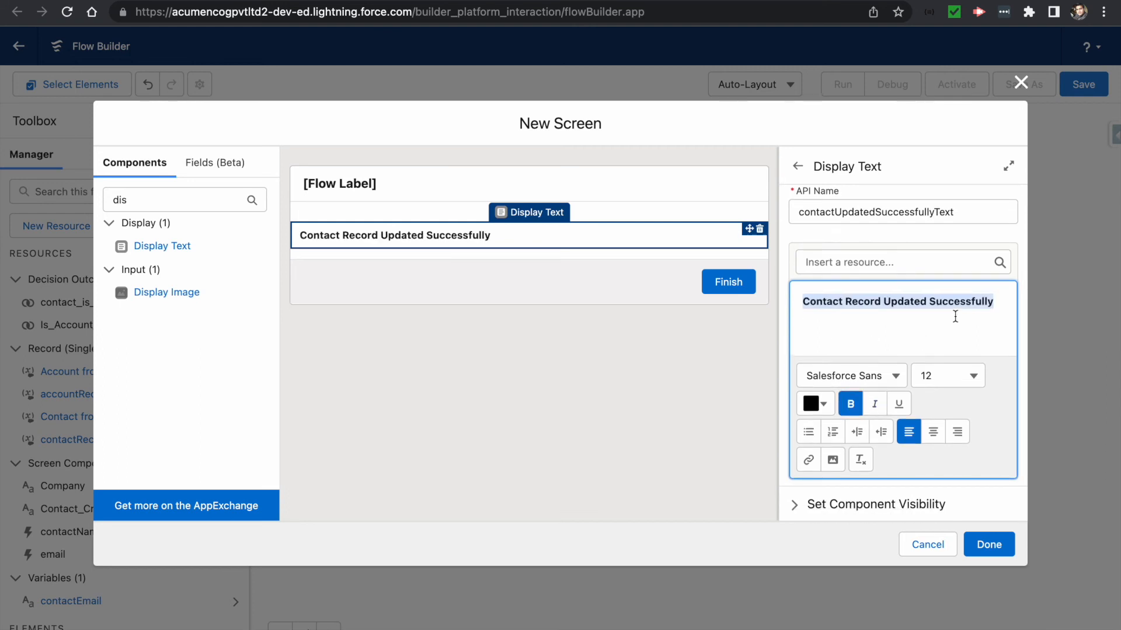
key(Right)
text(!!!)
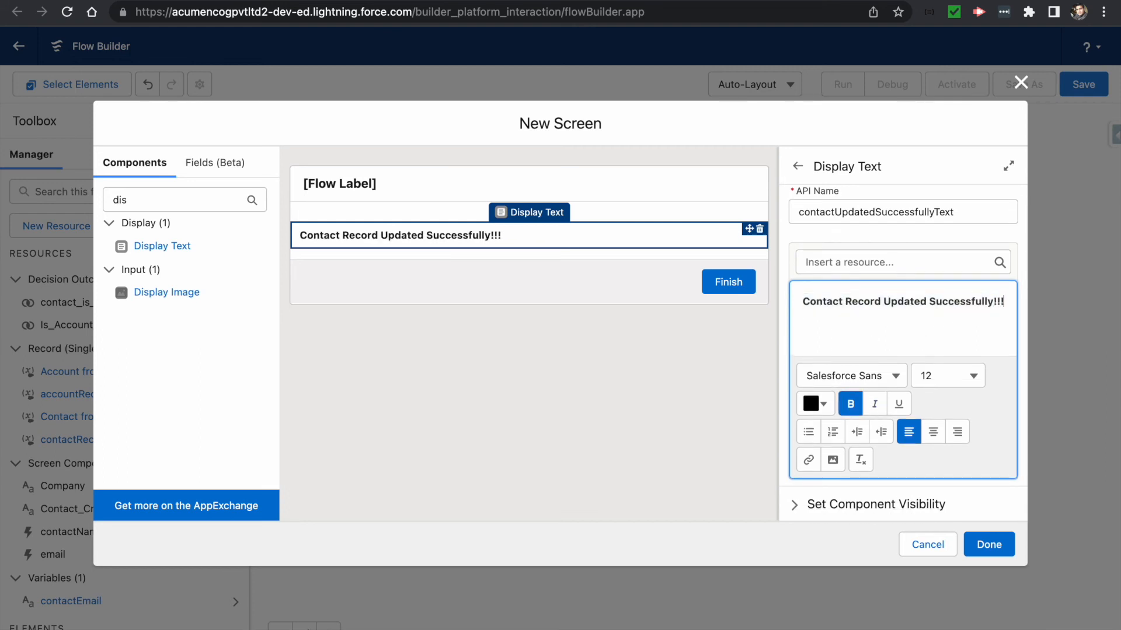
click(989, 544)
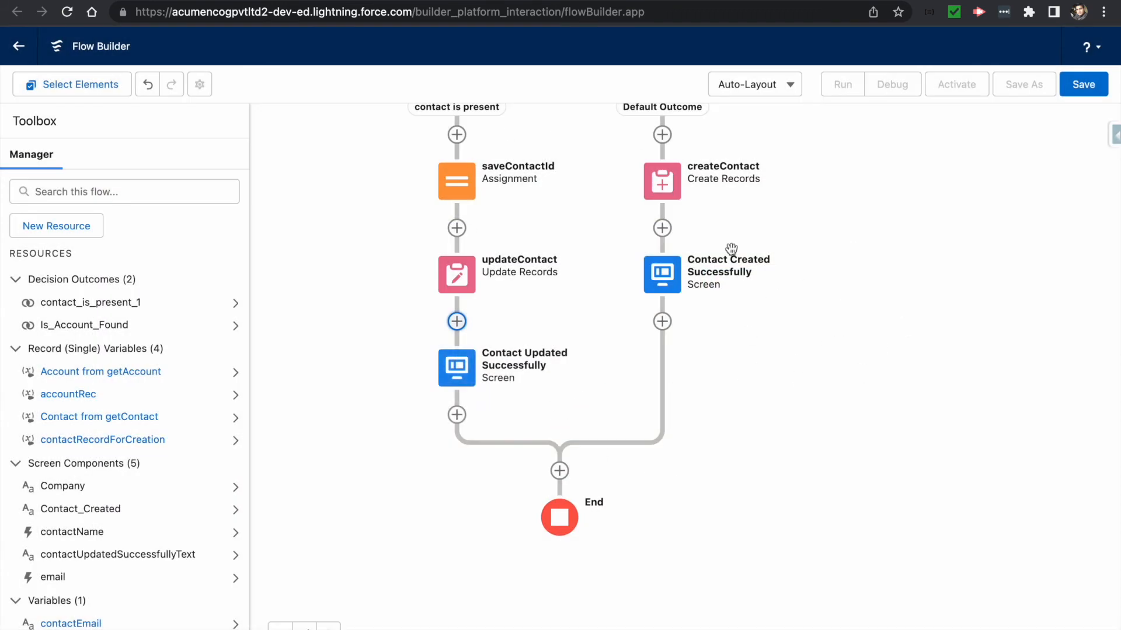
drag(884, 303, 906, 616)
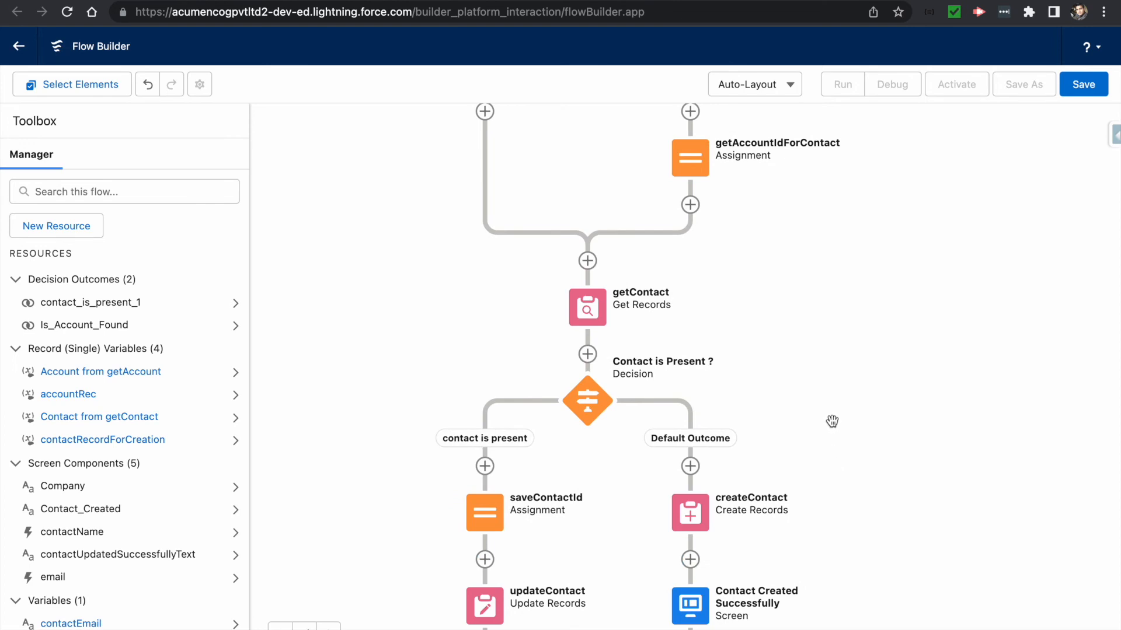
drag(794, 327, 806, 573)
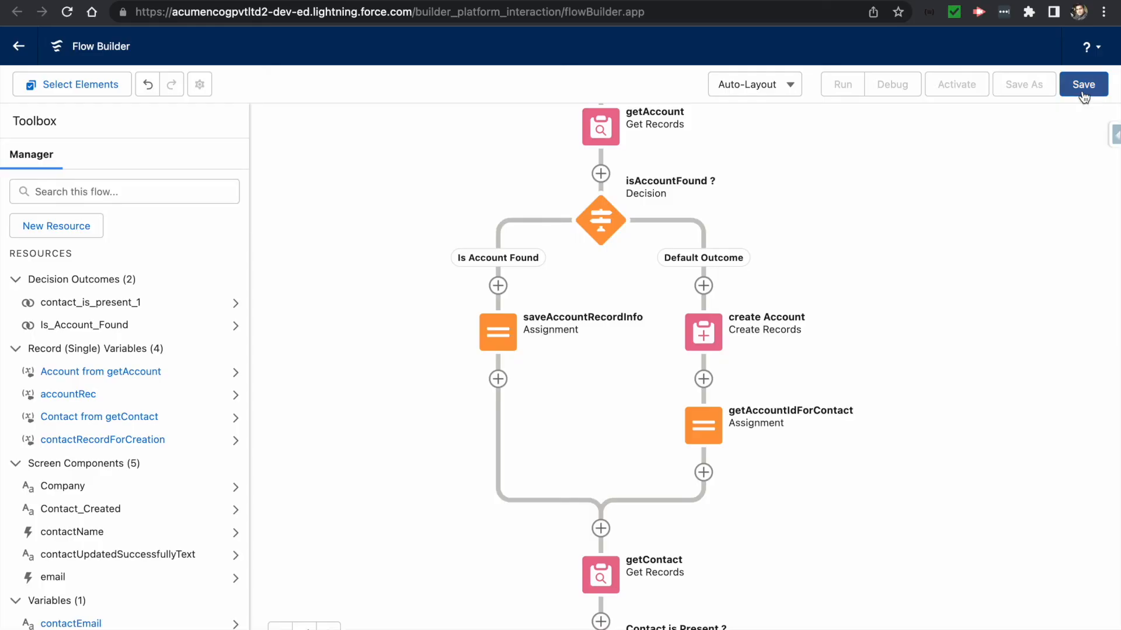
- Save the flow with label NewCreateOrUpdateContact, its auto-filled API name and a description
click(1082, 94)
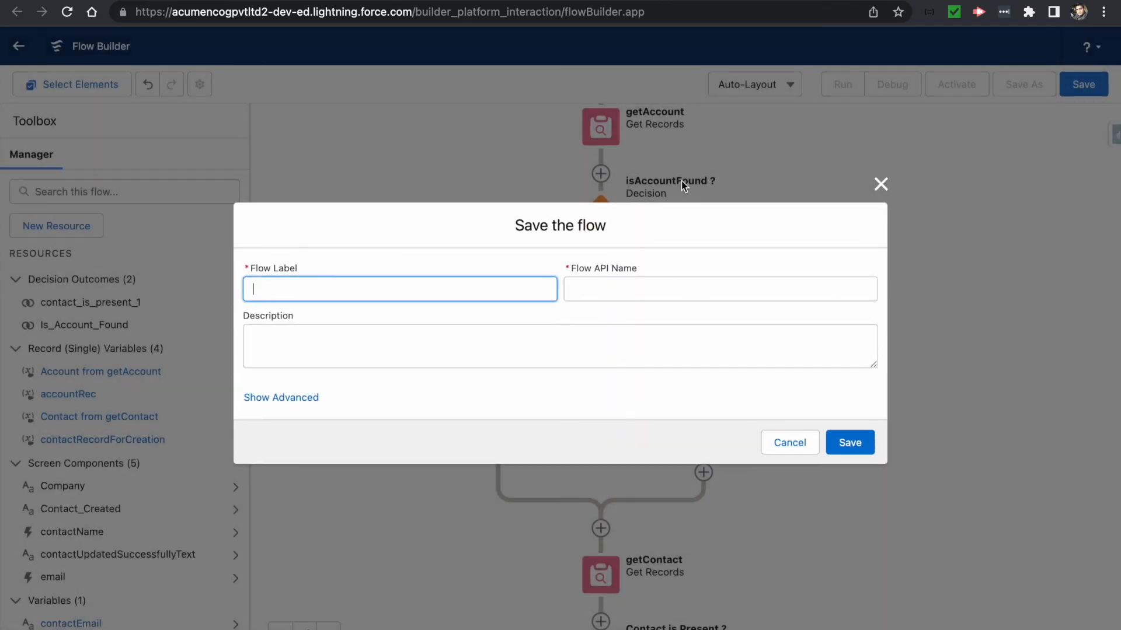
text(New)
text(Create)
text(OrUpdateConta)
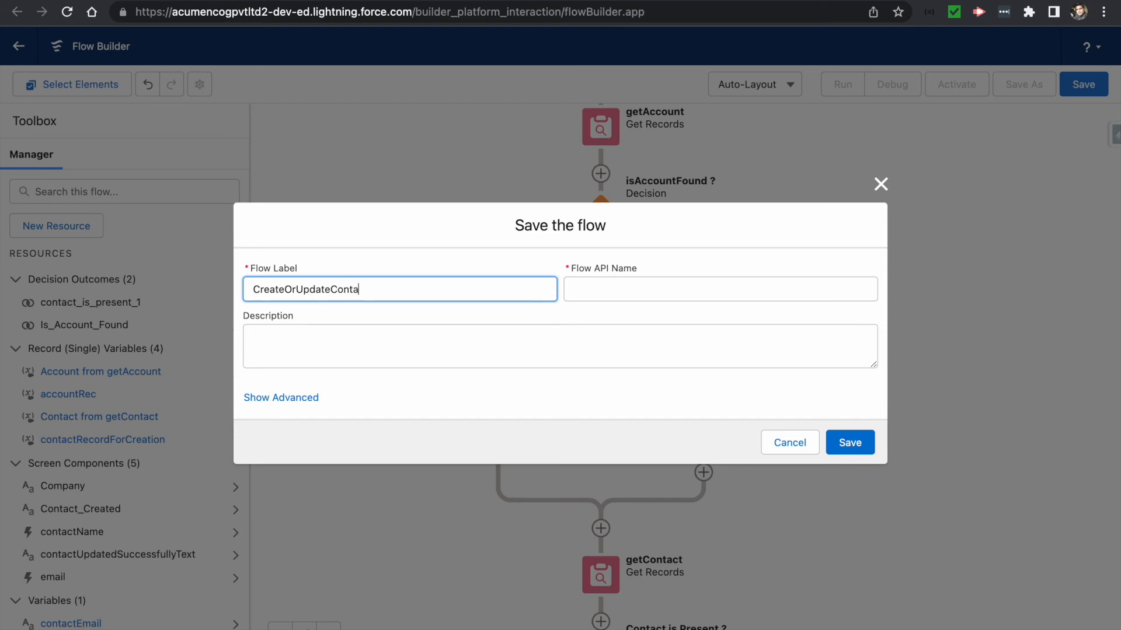
text(ct)
key(Tab)
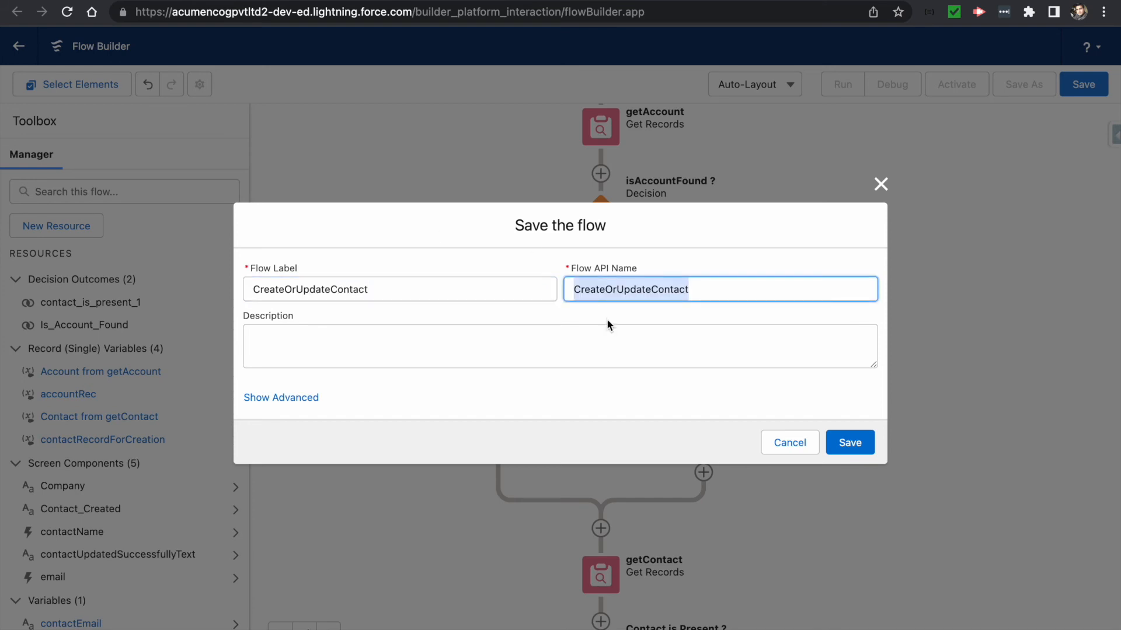
click(539, 338)
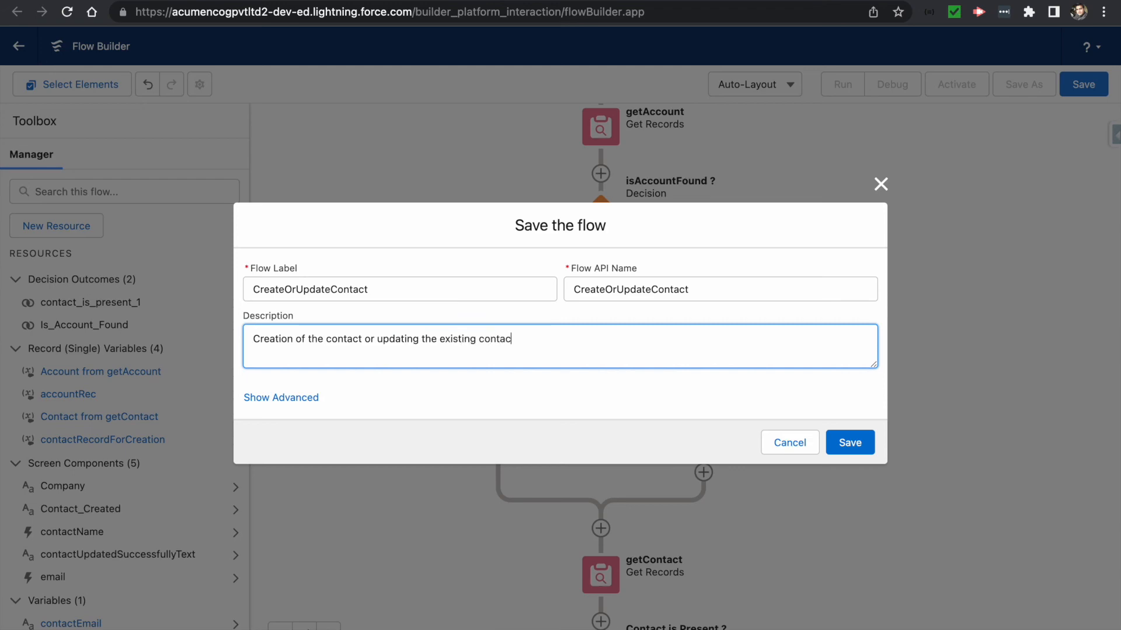
click(850, 443)
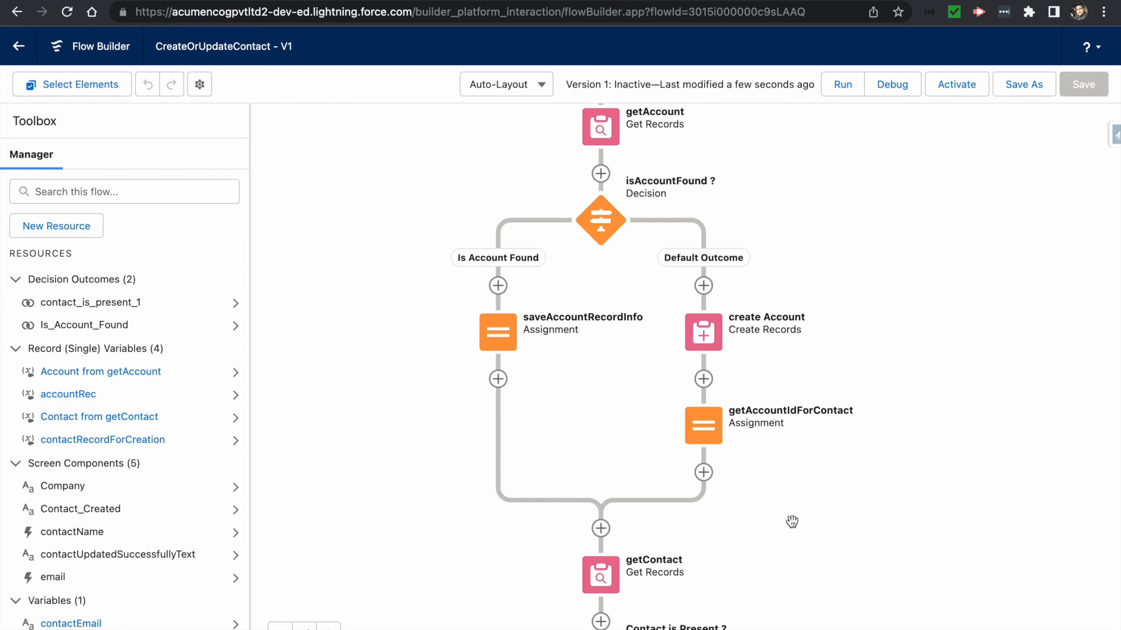
click(638, 1)
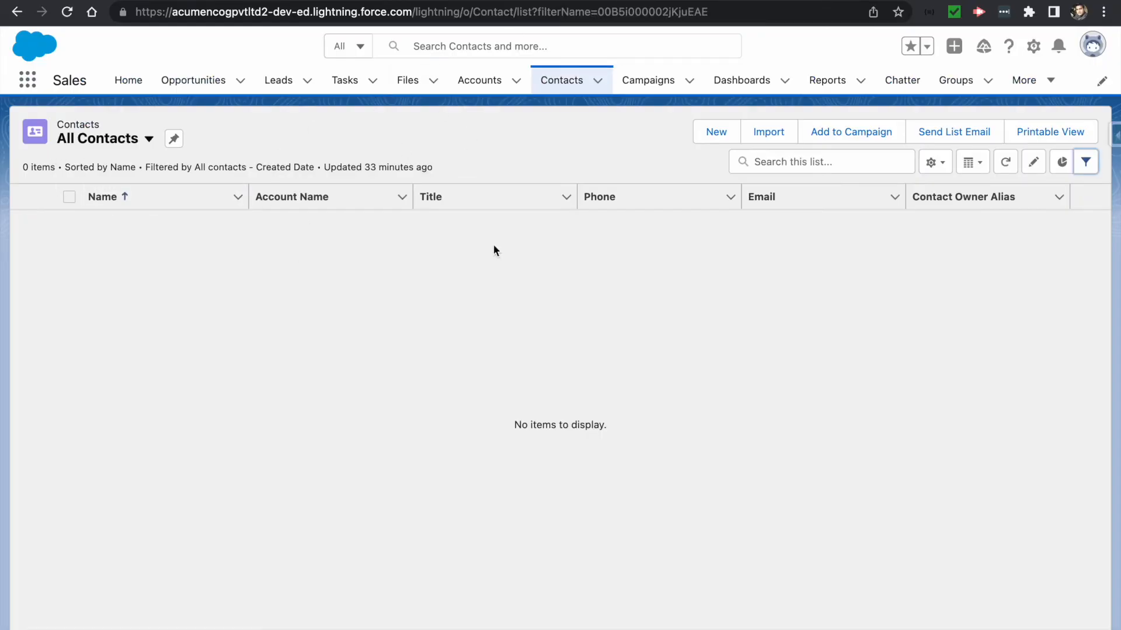
click(1086, 163)
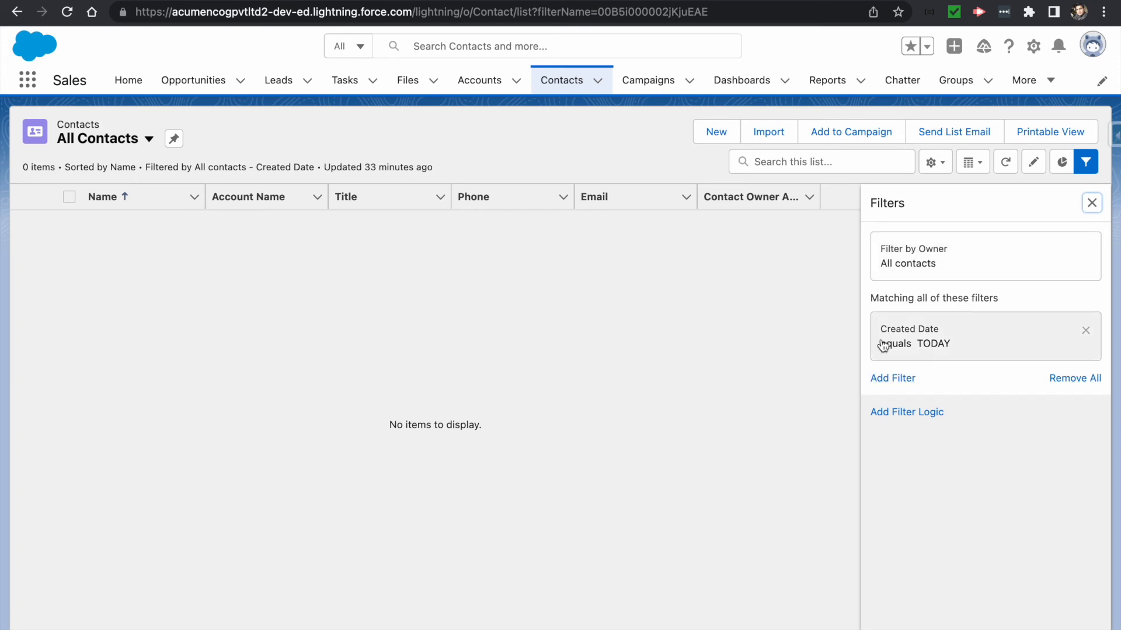
click(593, 387)
click(1092, 203)
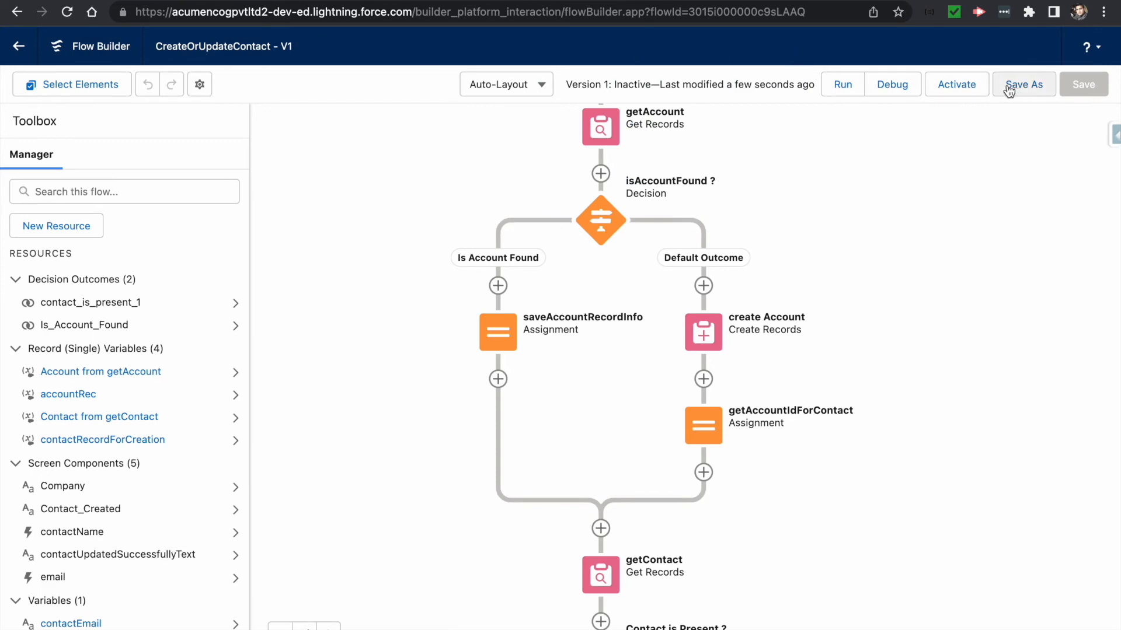
- Open the Debug flow options from the toolbar
click(880, 86)
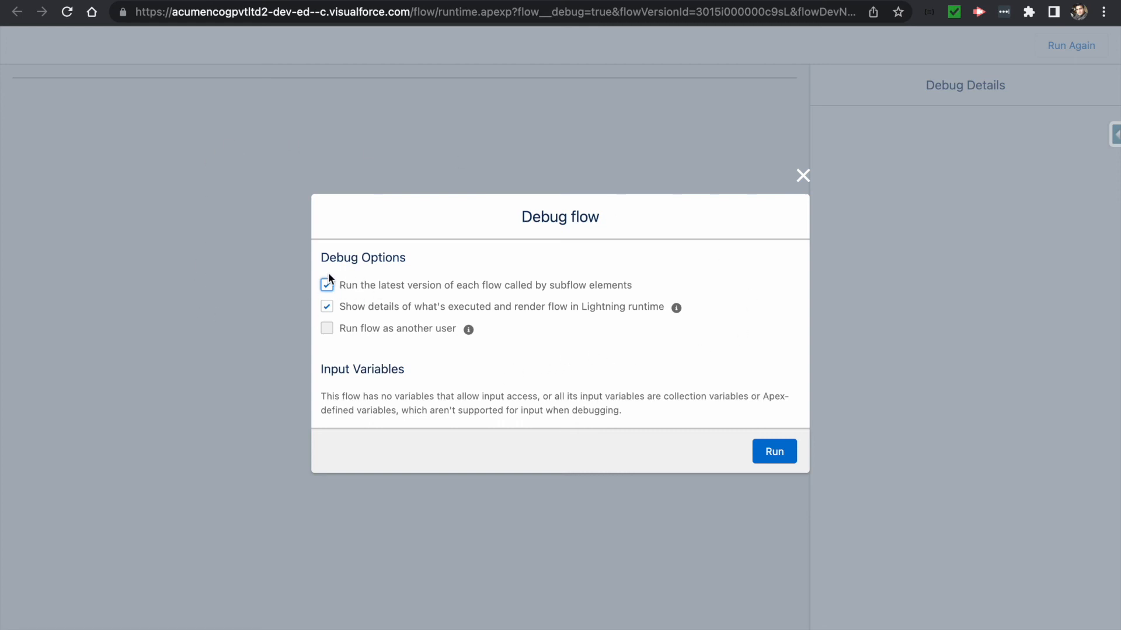
- Start the debug run and submit a new contact's first name, last name, email and company
click(774, 455)
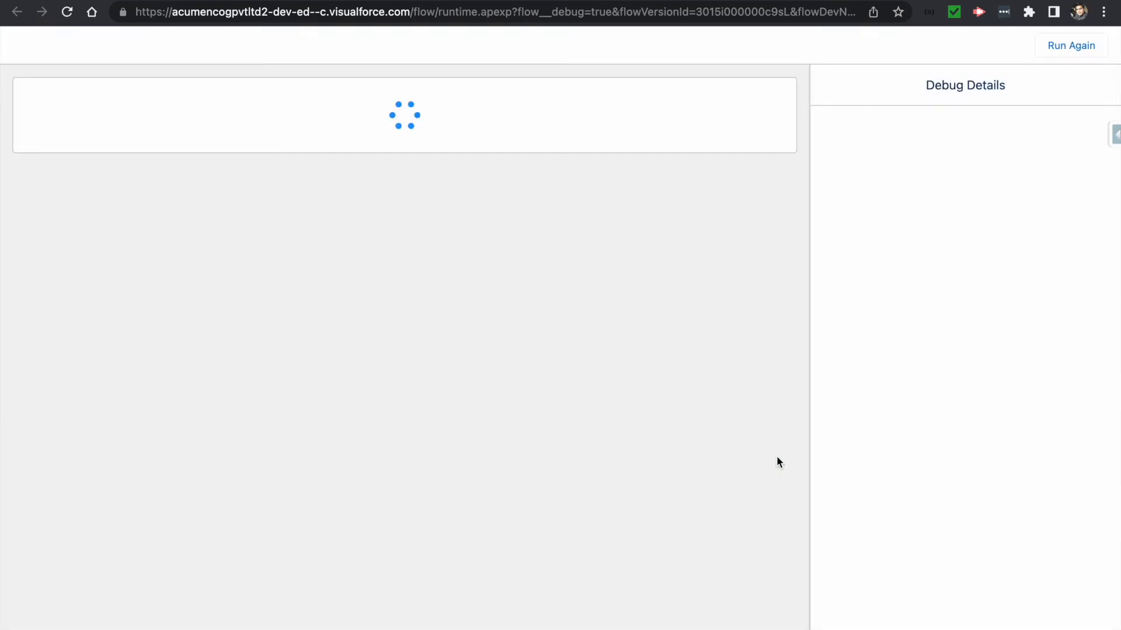
click(49, 169)
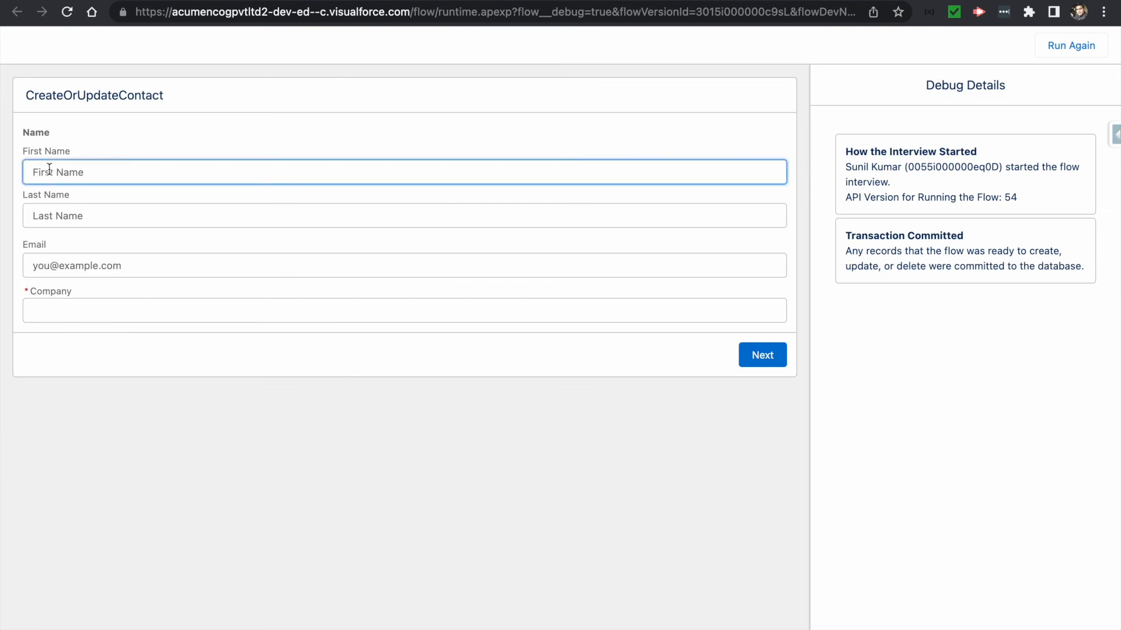
key(Tab)
key(Tab)
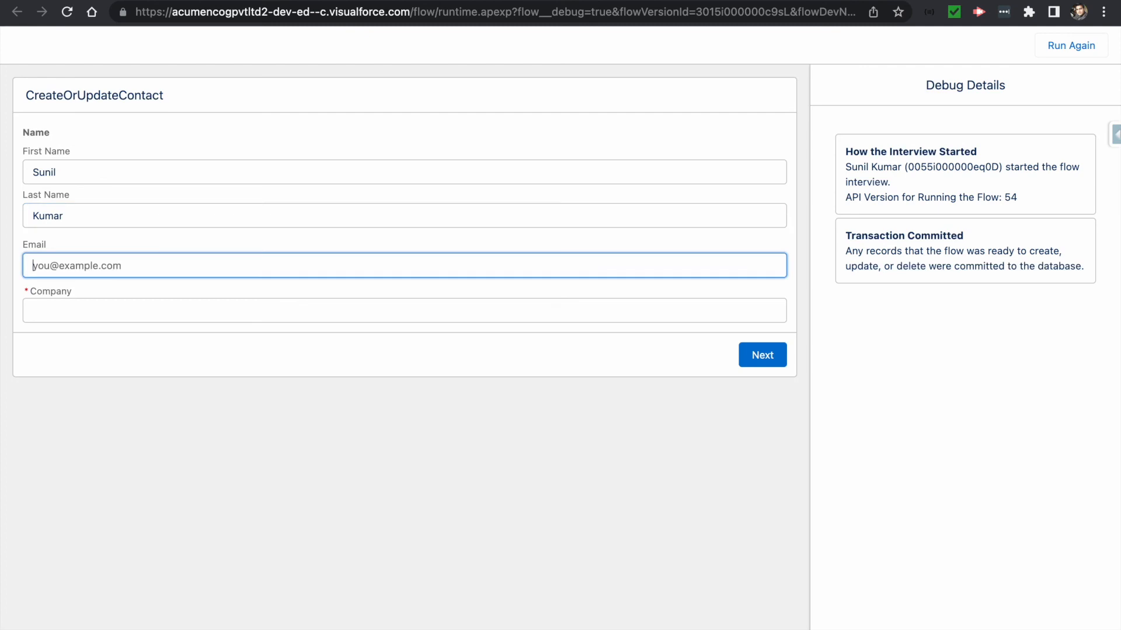
text(sunil.kumar@example.com)
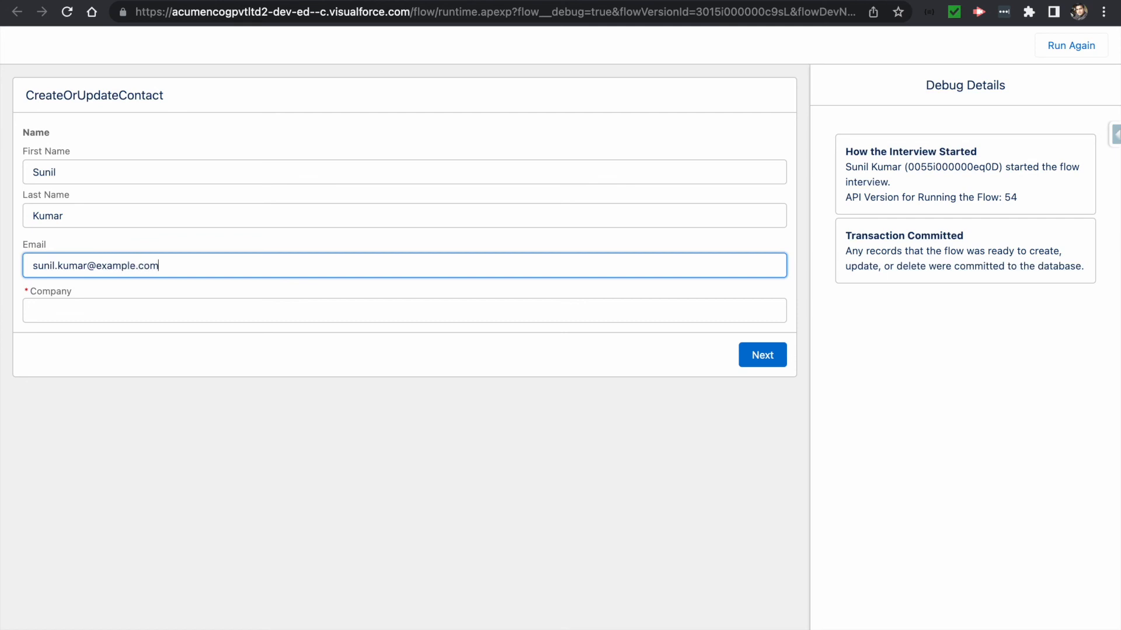
key(Tab)
text(s)
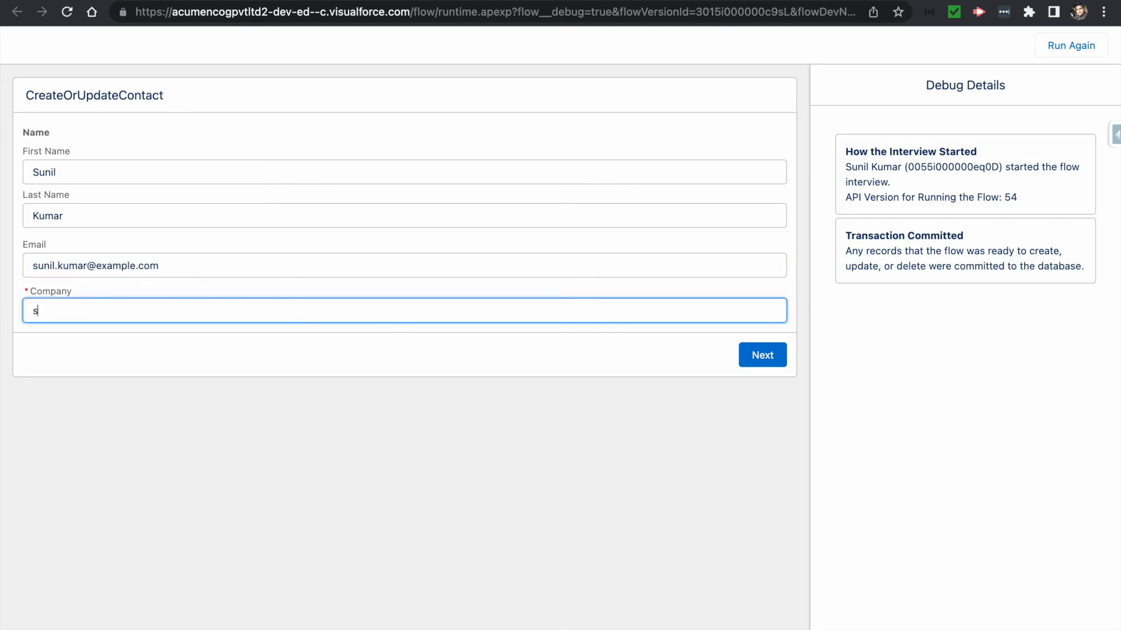
text(unilCompany)
click(752, 364)
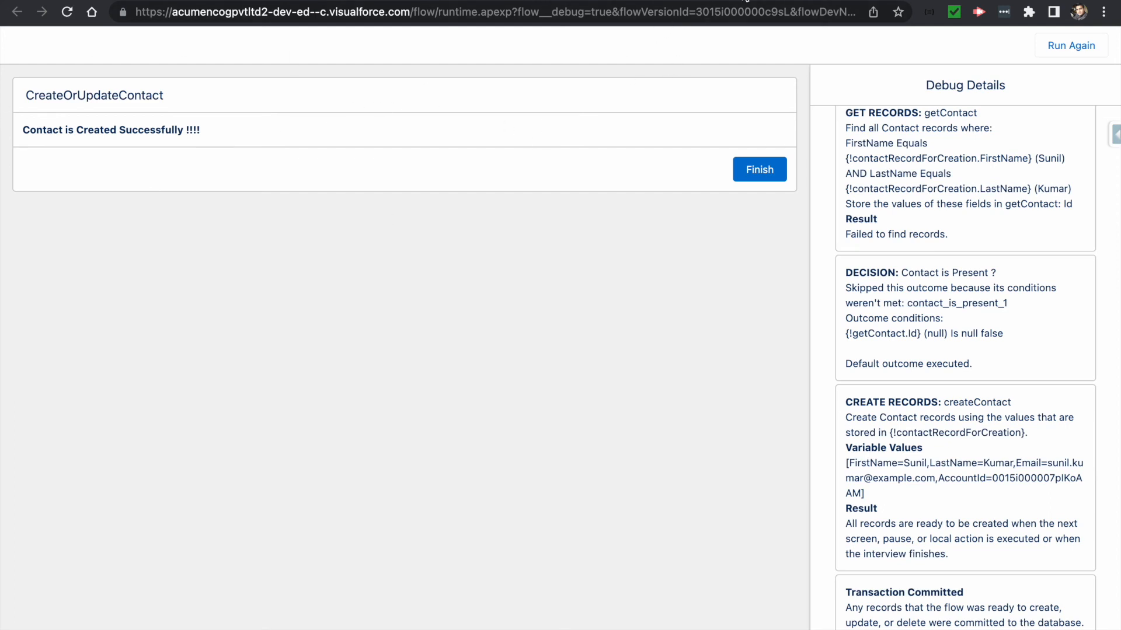
- Refresh the All Contacts list to show the newly created contact
click(692, 3)
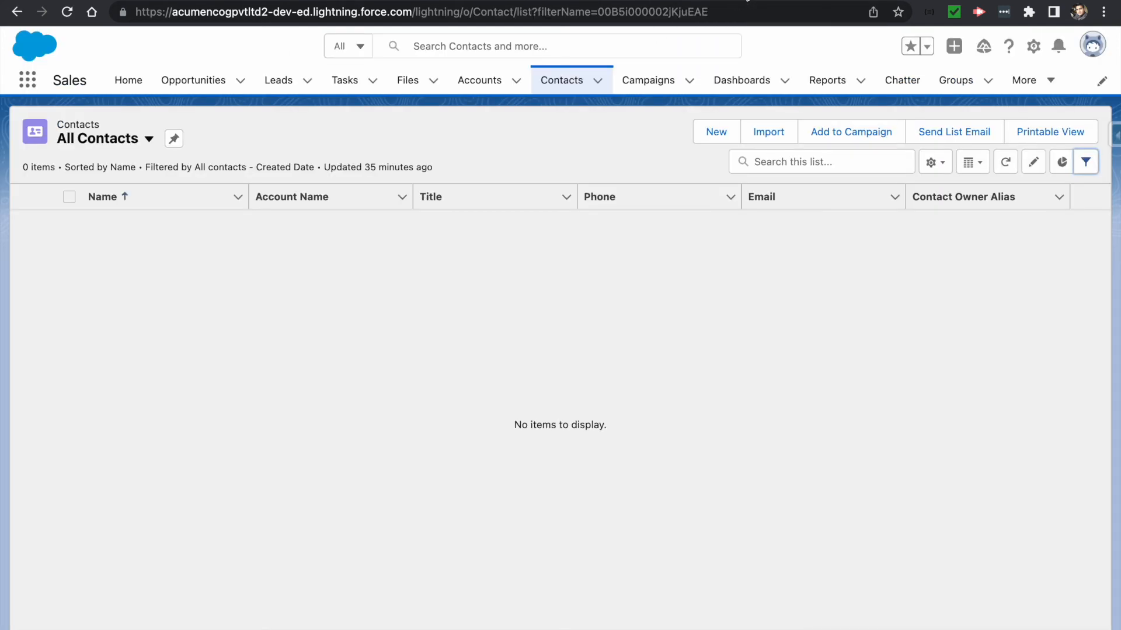
click(1004, 169)
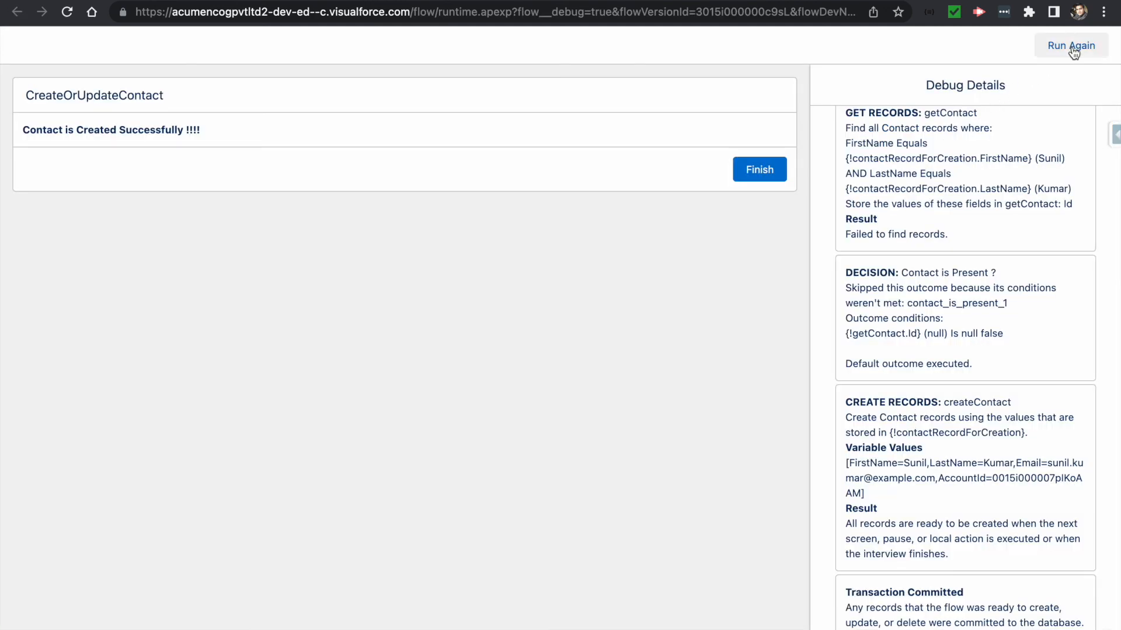
- Run the flow again, submitting a second person's first name, last name, email and the same company
click(1073, 51)
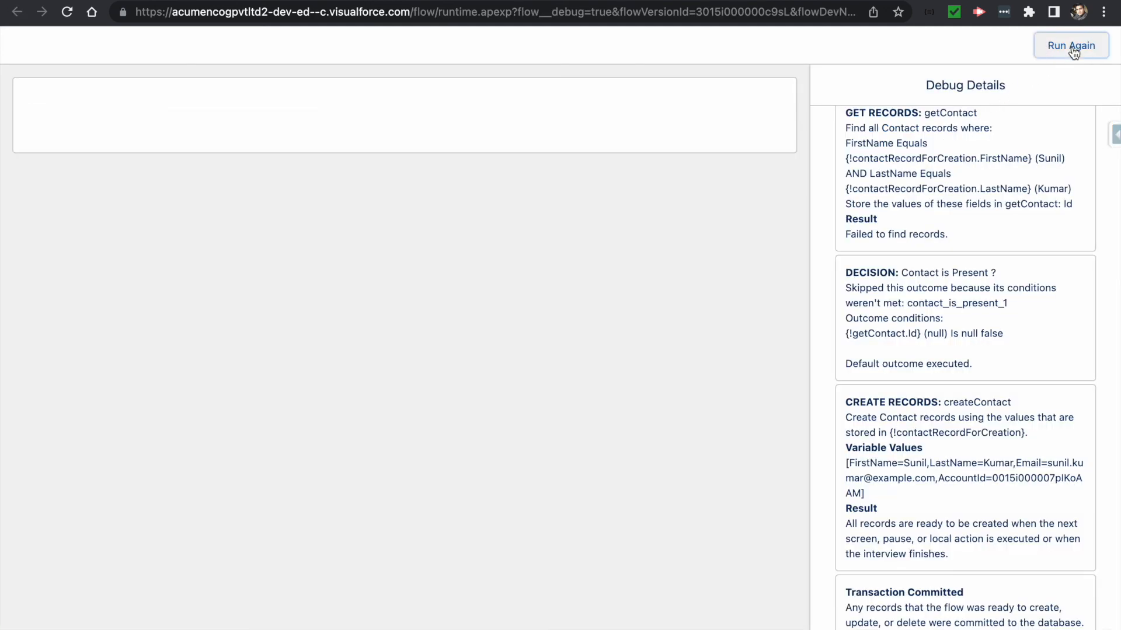
click(116, 178)
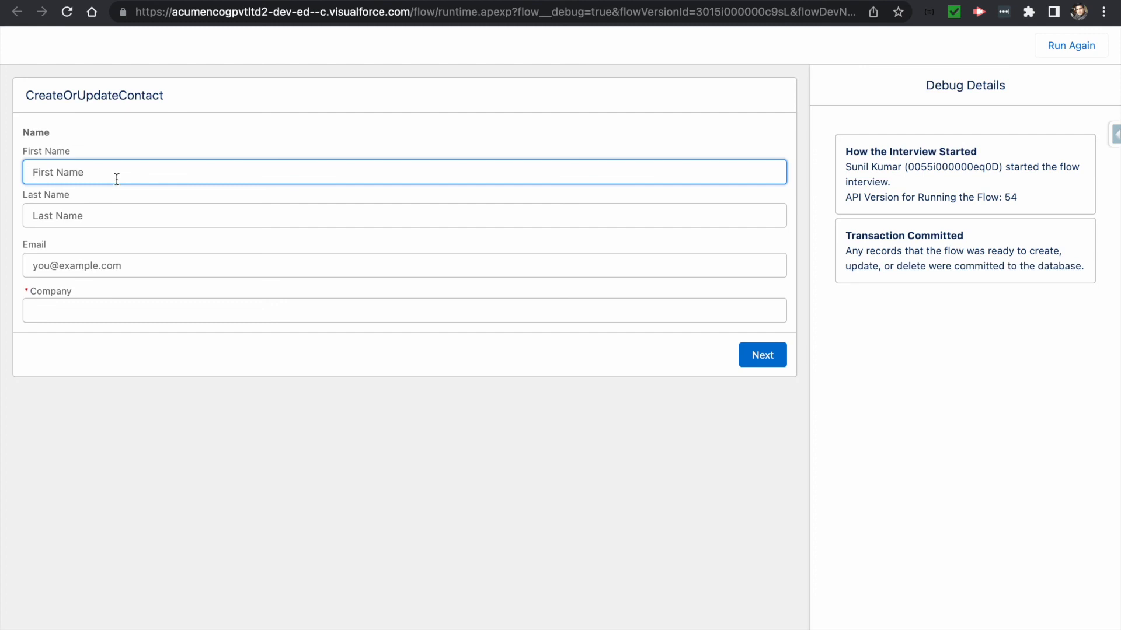
key(Tab)
key(Tab)
text(sameer.kumar@example.com)
key(Tab)
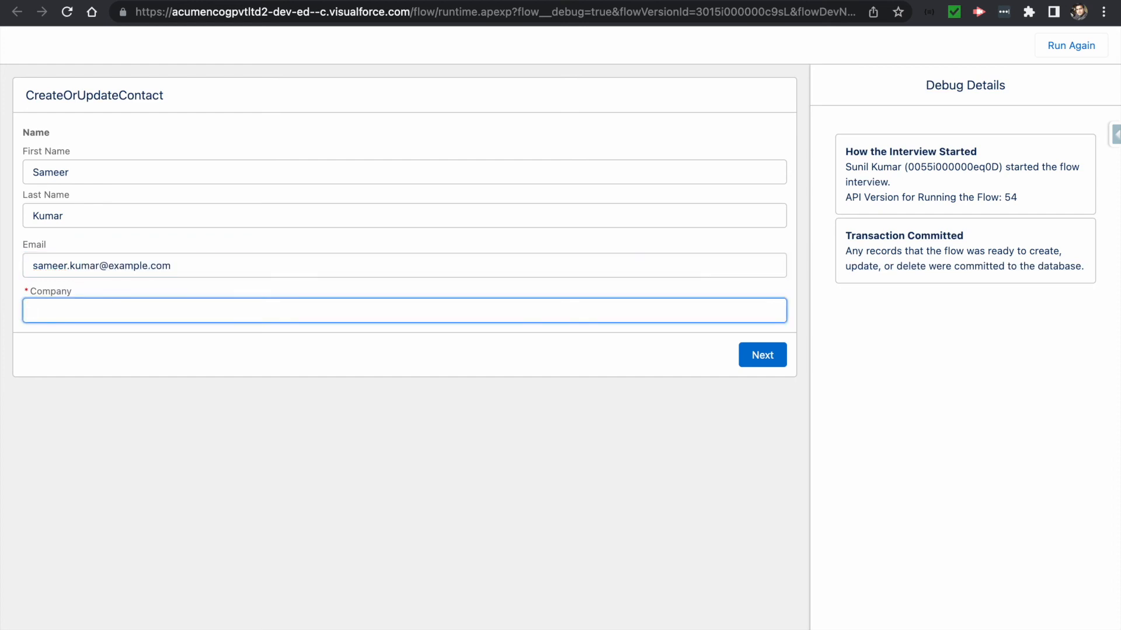
text(sunilCompany)
click(753, 366)
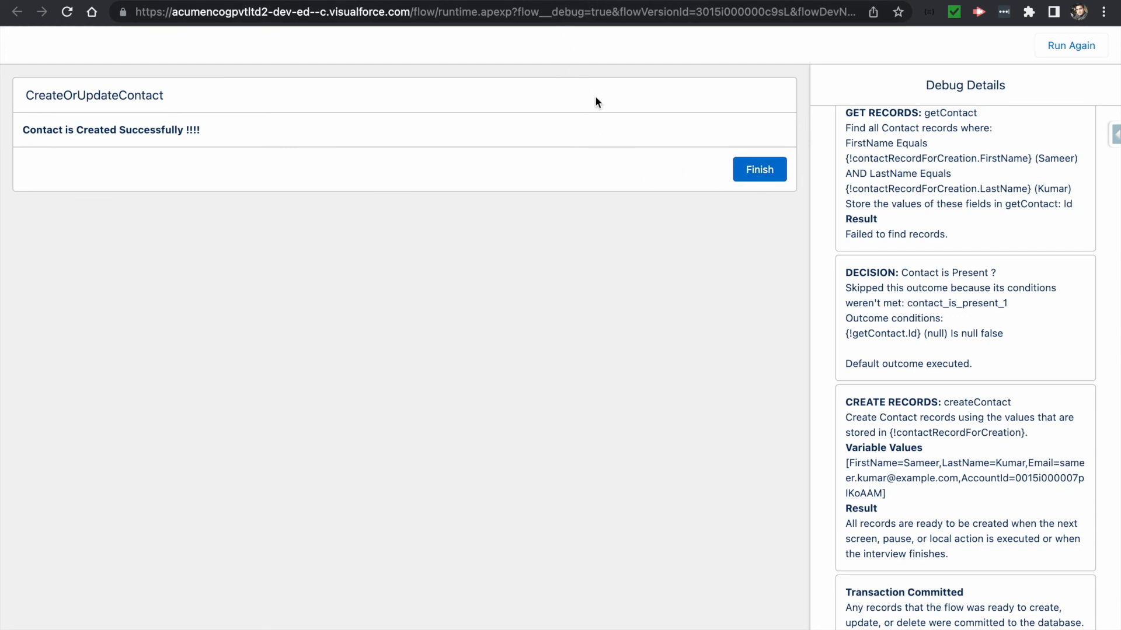
- Refresh All Contacts to see two contacts, then return to the debug run
key(ctrl+Tab)
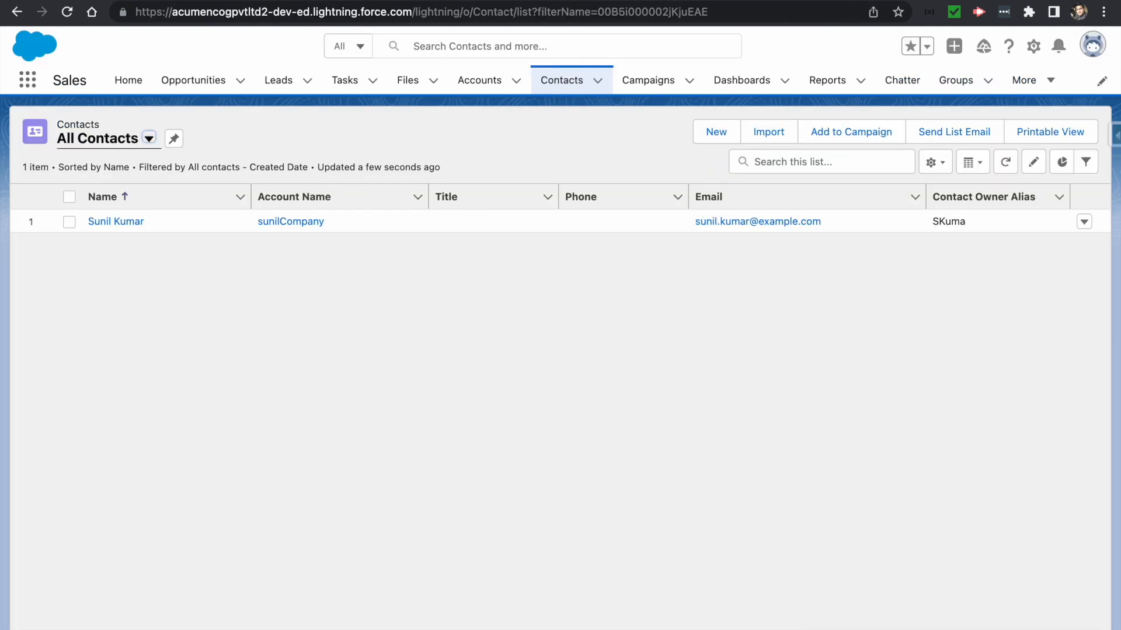
click(1007, 164)
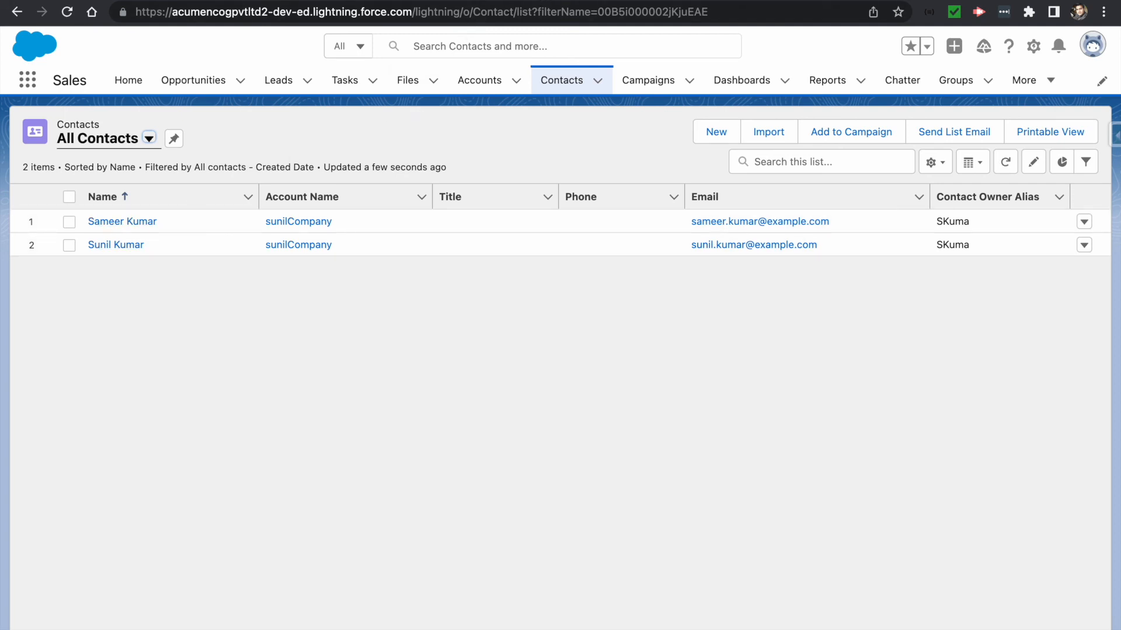
click(528, 1)
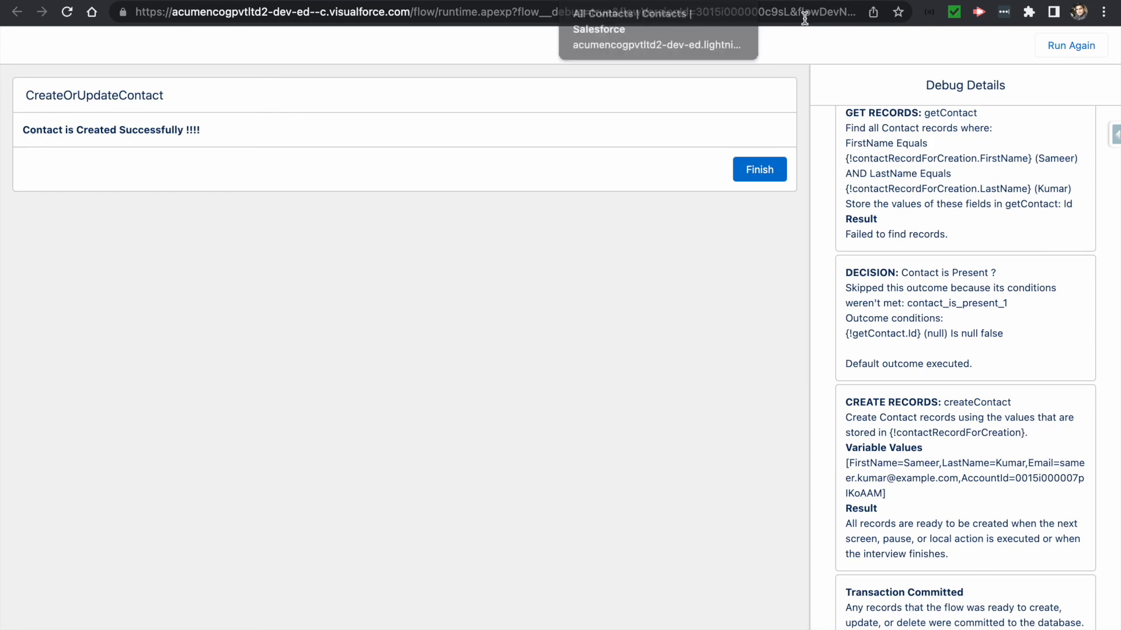
- Rerun with the existing contact's name plus a new email and company, updating that record
click(1056, 46)
click(43, 172)
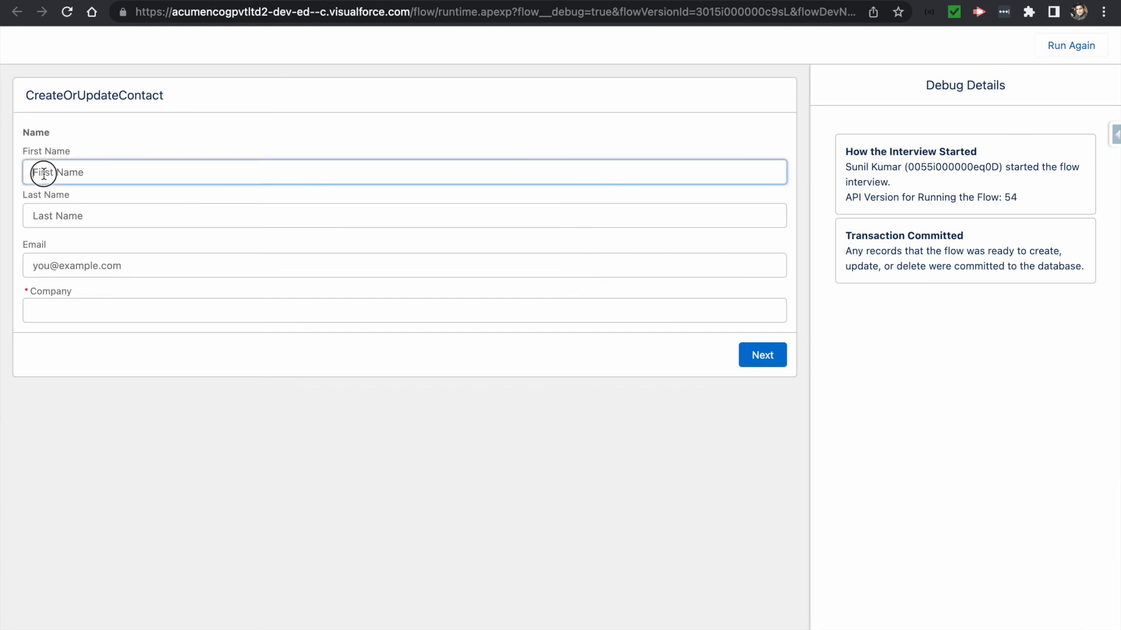
key(Tab)
key(Tab)
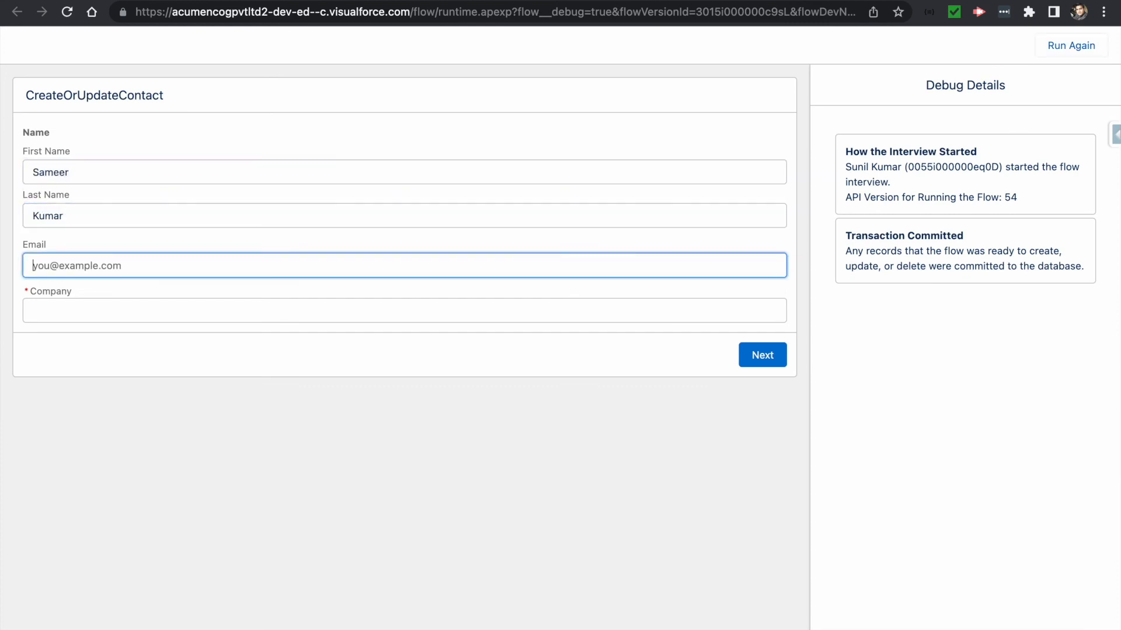
text(sKumar@example.com)
key(Tab)
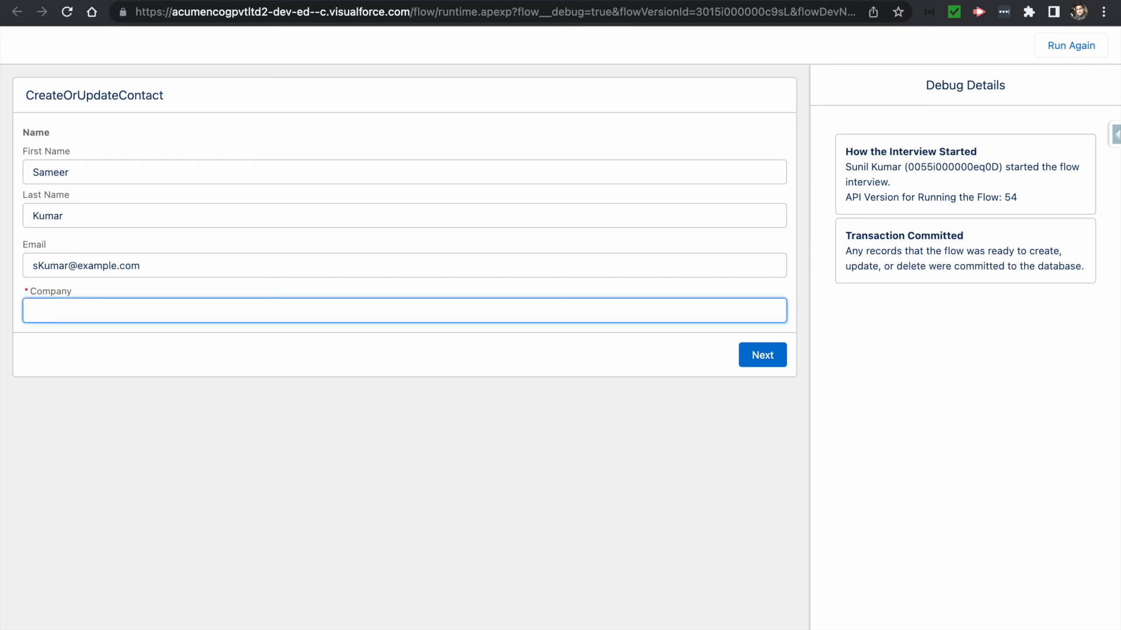
text(sKumar)
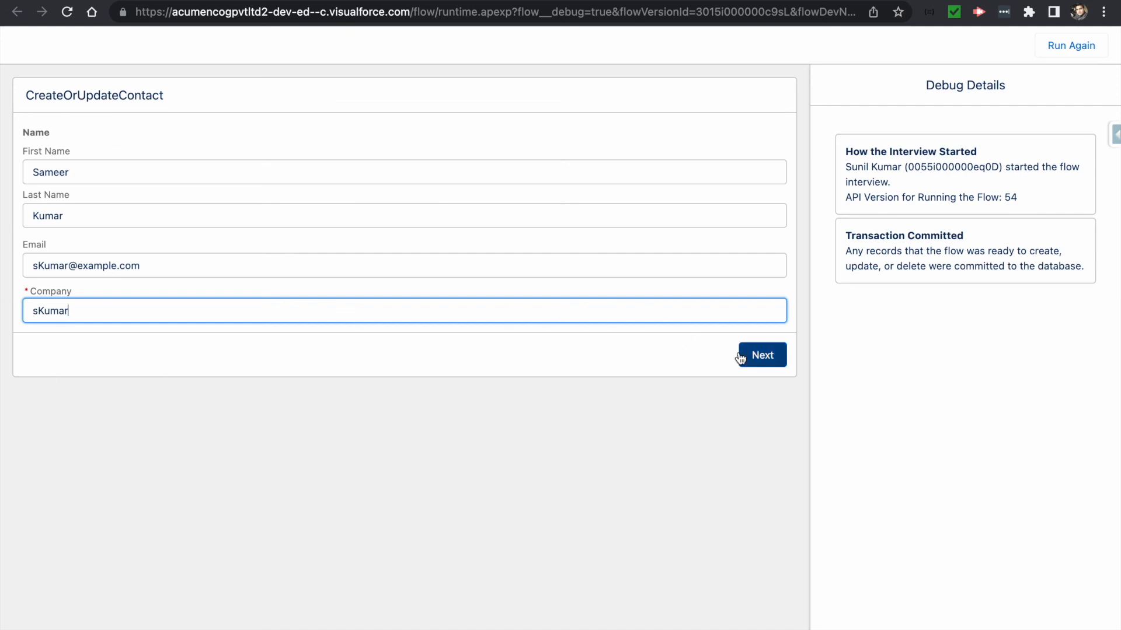
click(778, 358)
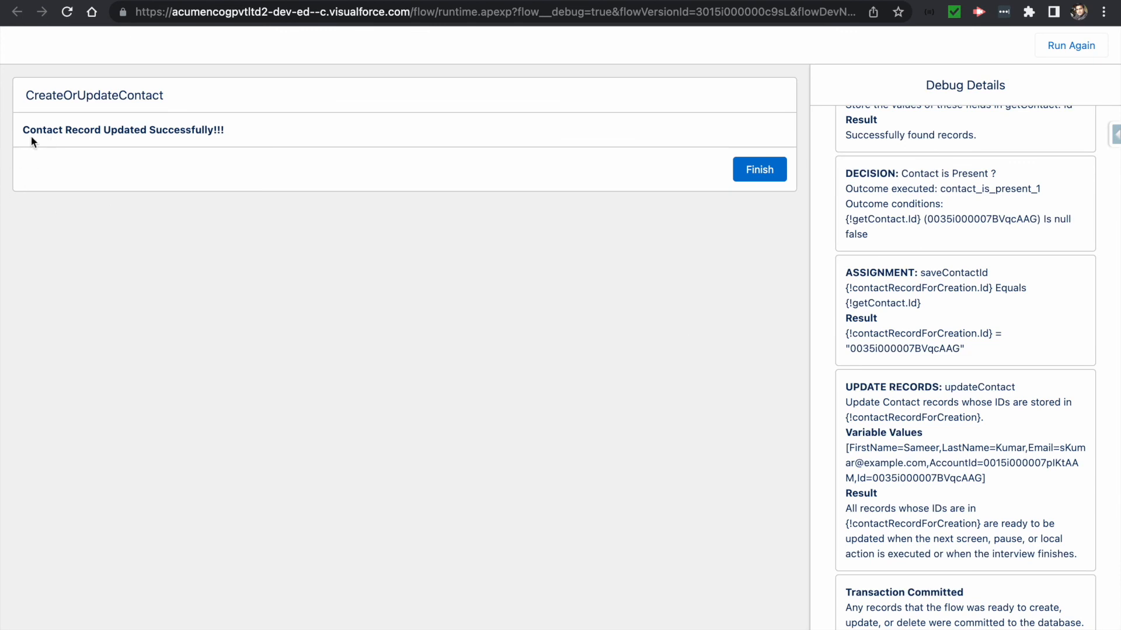
drag(24, 130, 230, 136)
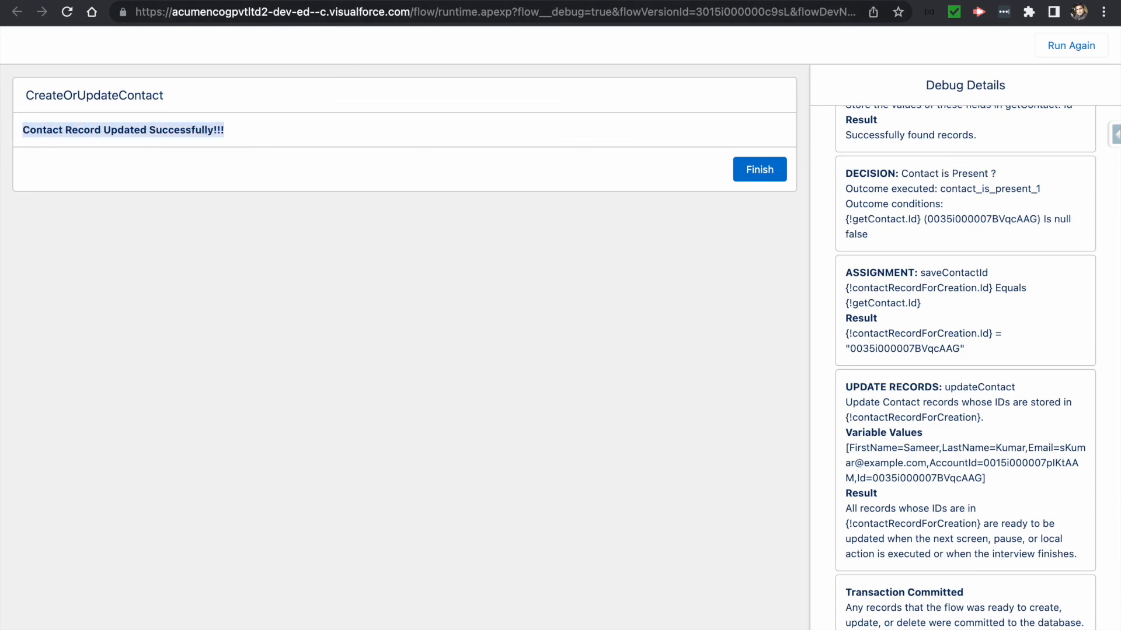
click(539, 1)
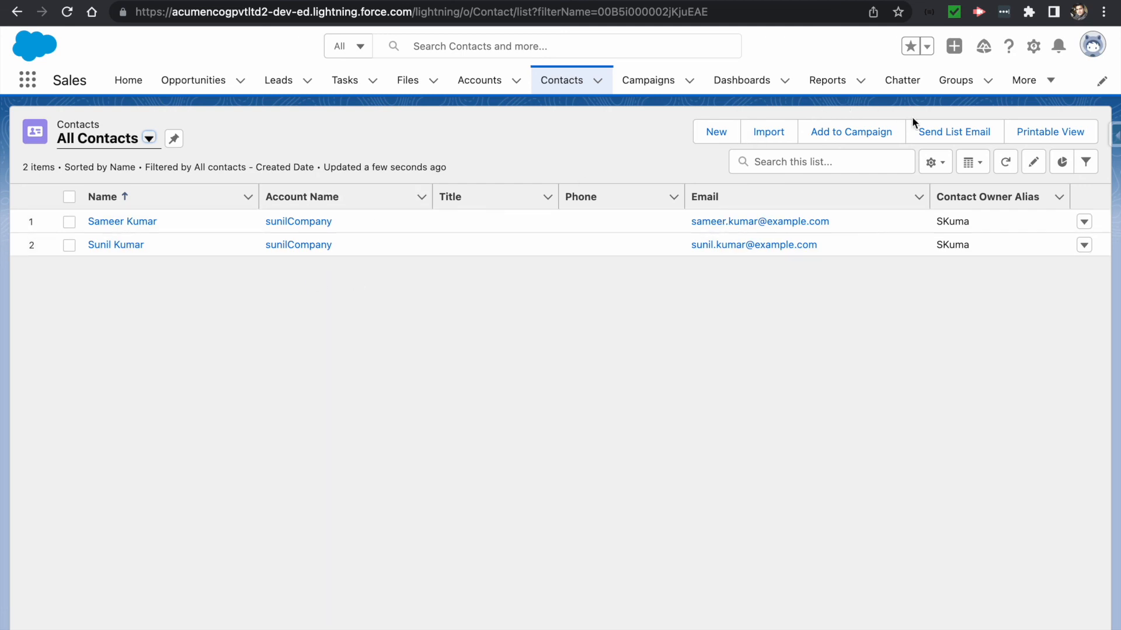
- Refresh the contacts list, which still shows two contacts, and return to the CreateOrUpdateContact flow
click(1007, 162)
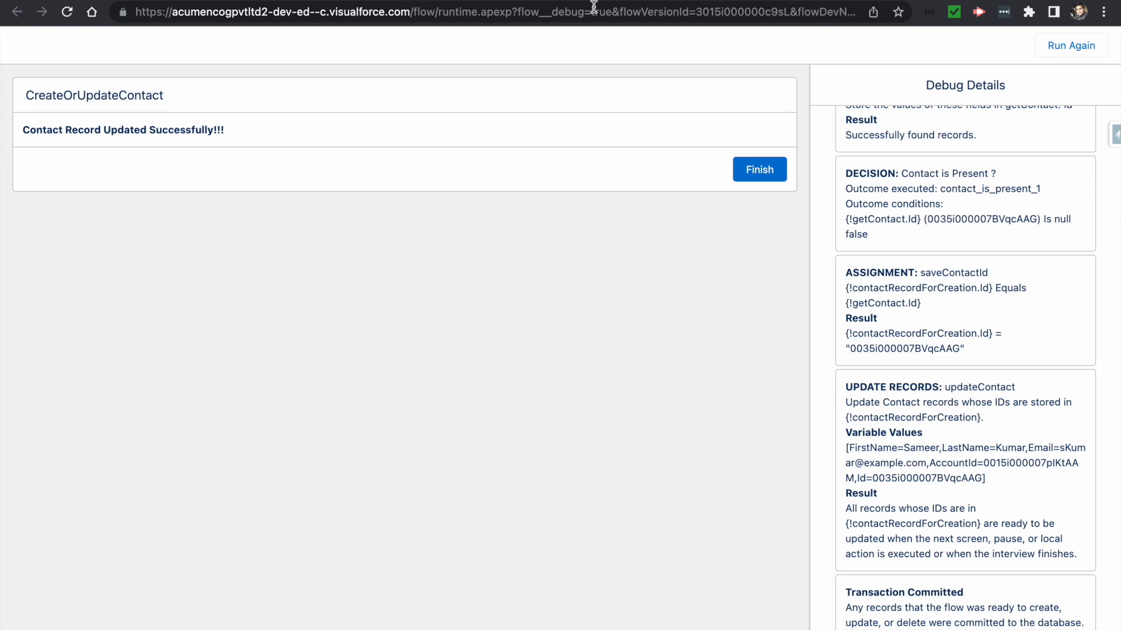
- Activate the CreateOrUpdateContact flow, glance at the finished debug run, and return to Setup's Flows list
click(338, 1)
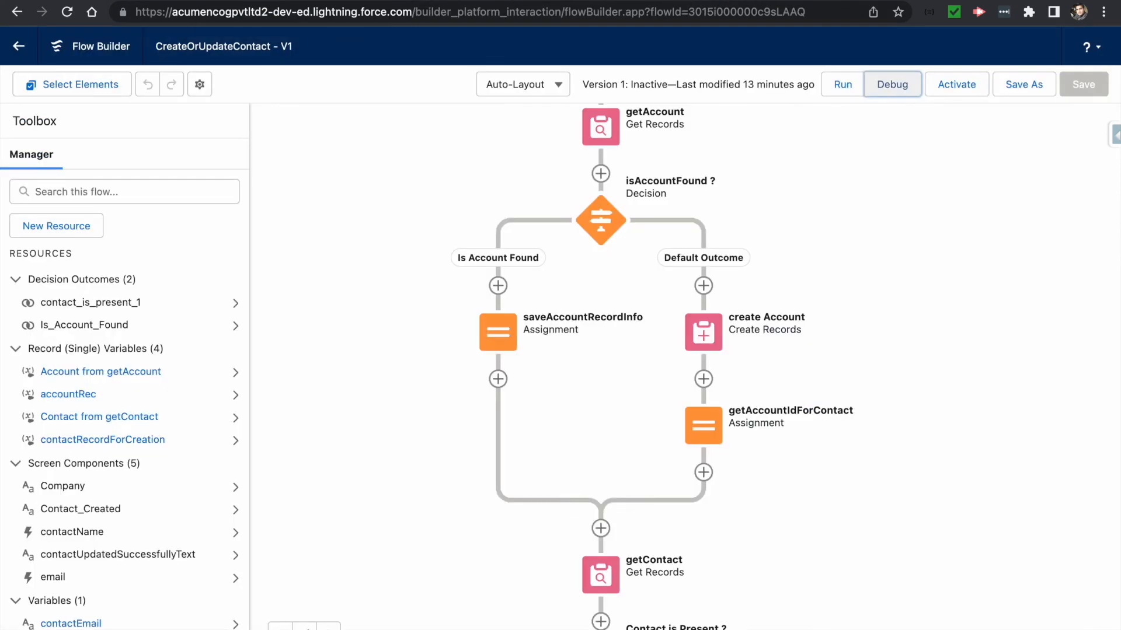
click(953, 86)
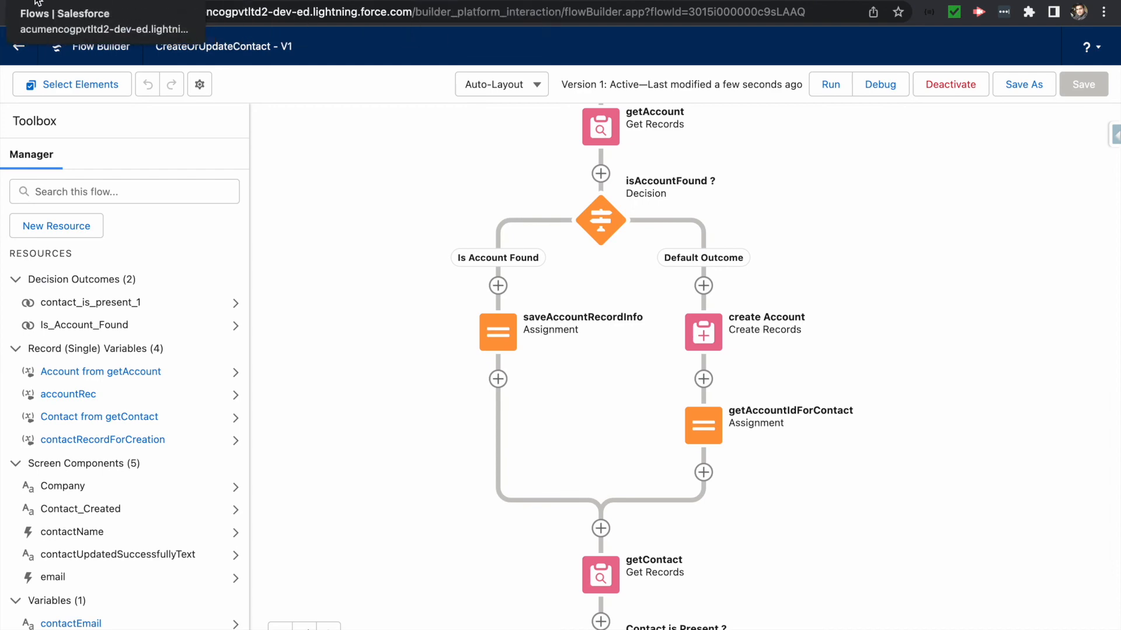
mouse_move(30, 1)
click(439, 25)
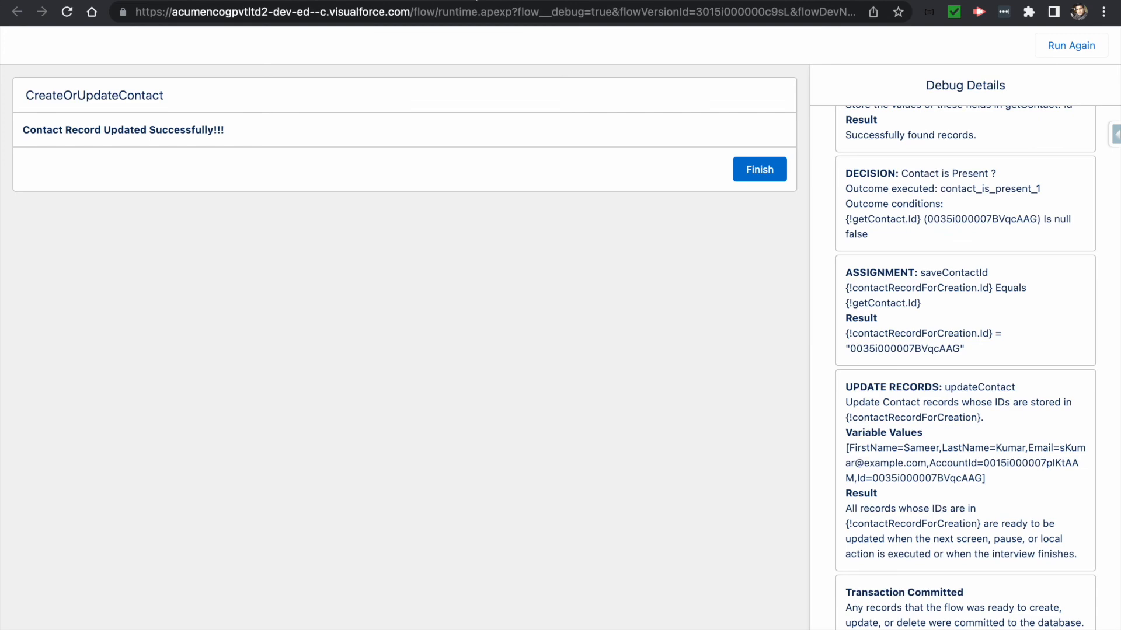
click(240, 2)
click(25, 58)
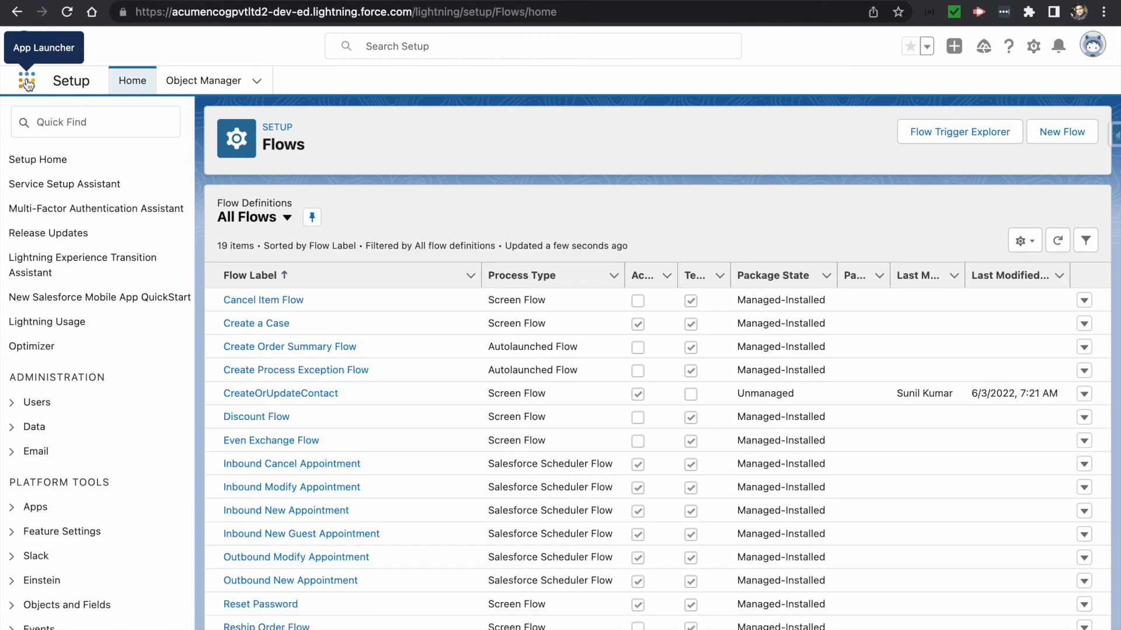
- Find 'home' in the App Launcher to reach the Sales Home page, then choose Edit Page
click(27, 82)
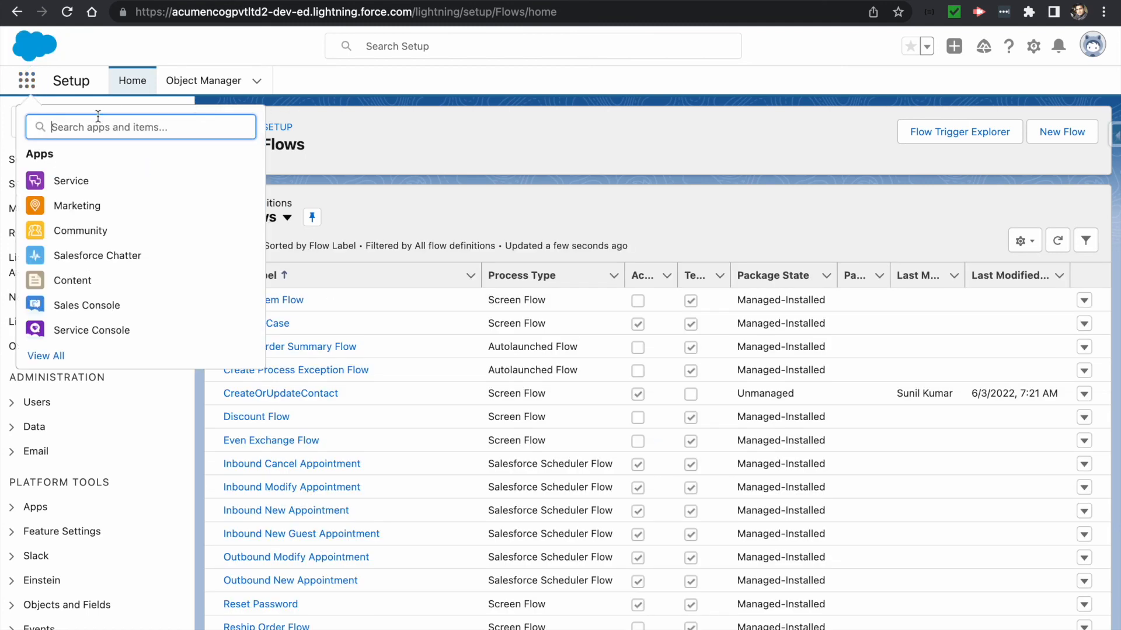
text(home)
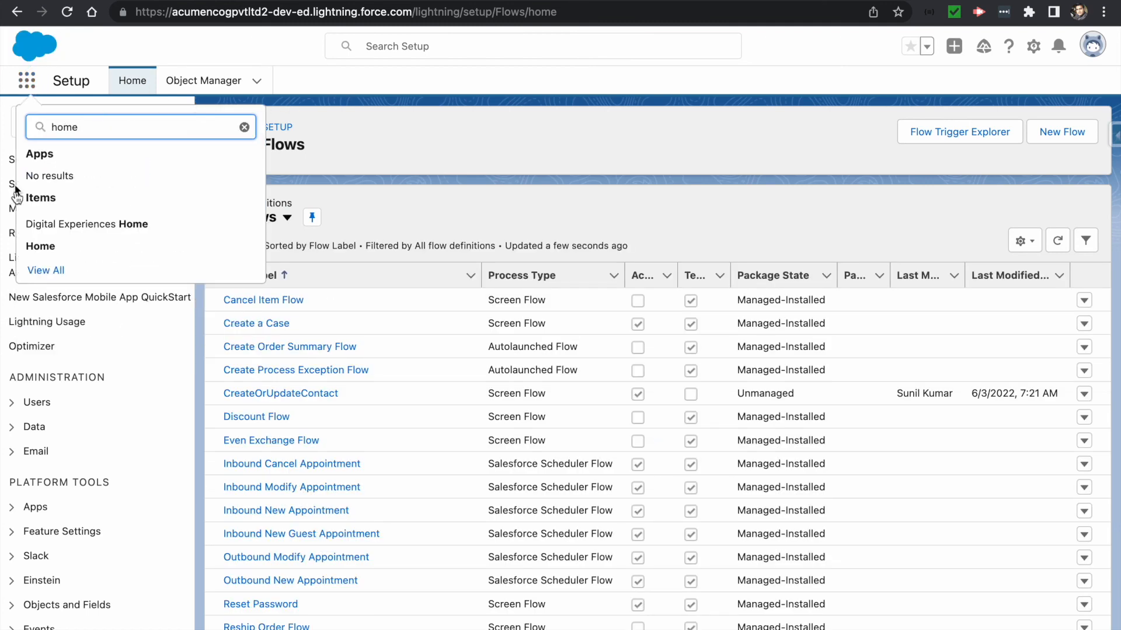
click(76, 247)
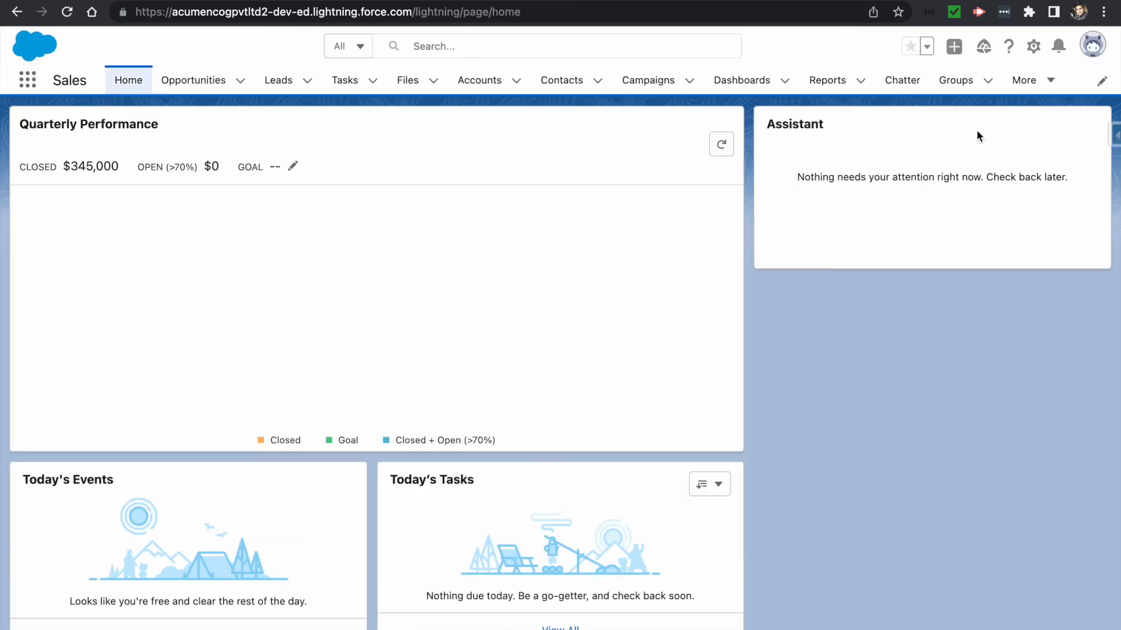
click(1031, 52)
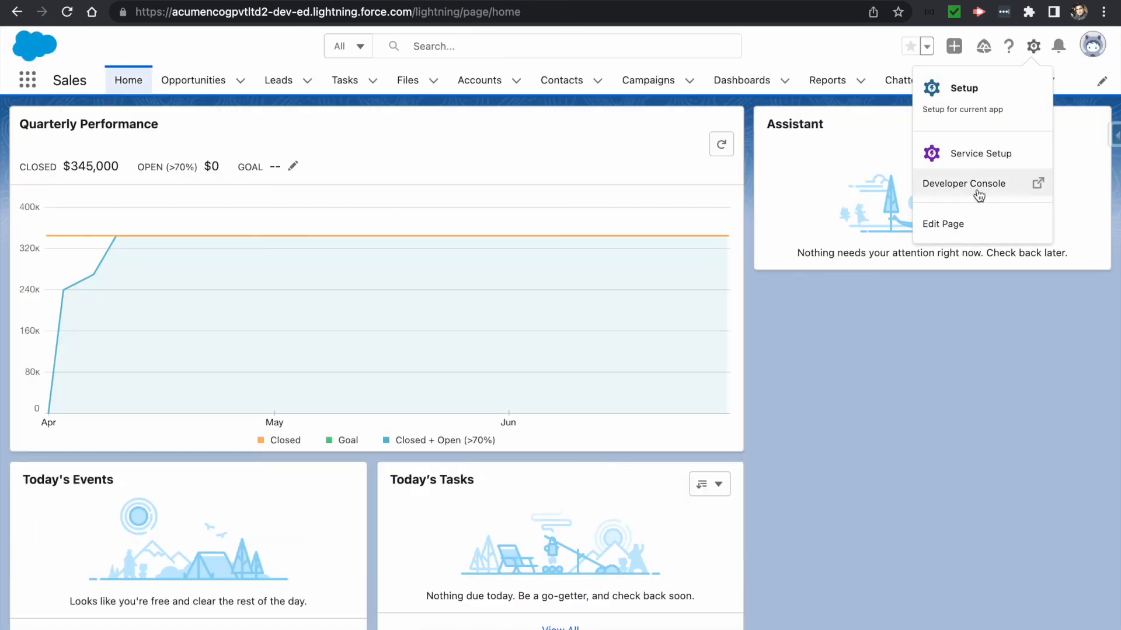
click(956, 226)
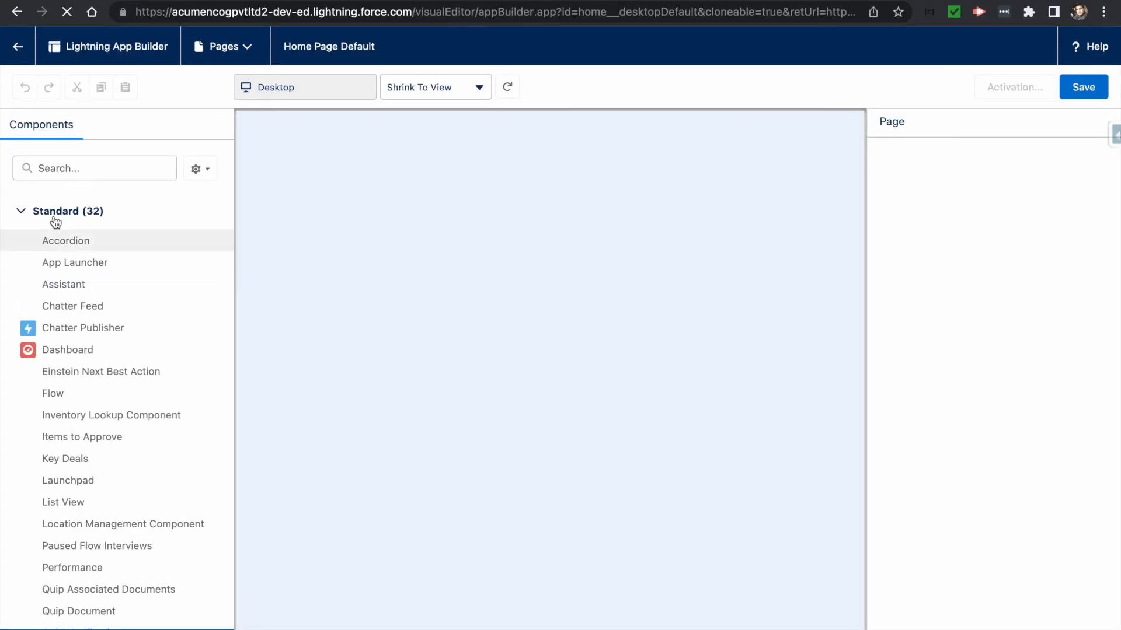
- Place a Flow component at the top of the Home page, set it to CreateOrUpdateContact, and save
click(65, 169)
text(fl)
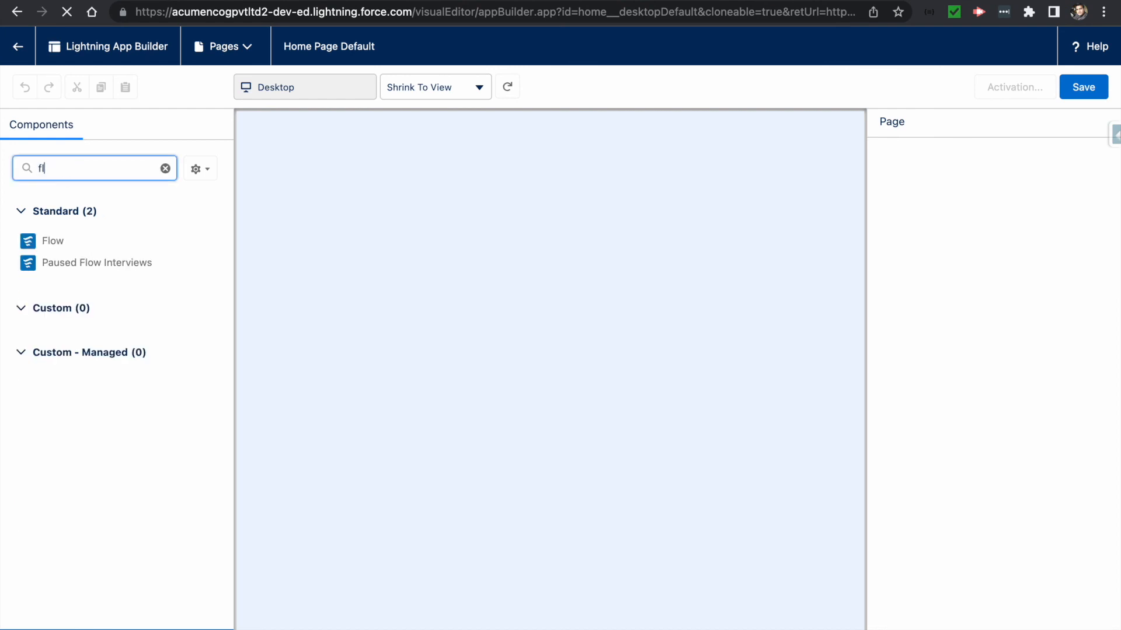
text(ow)
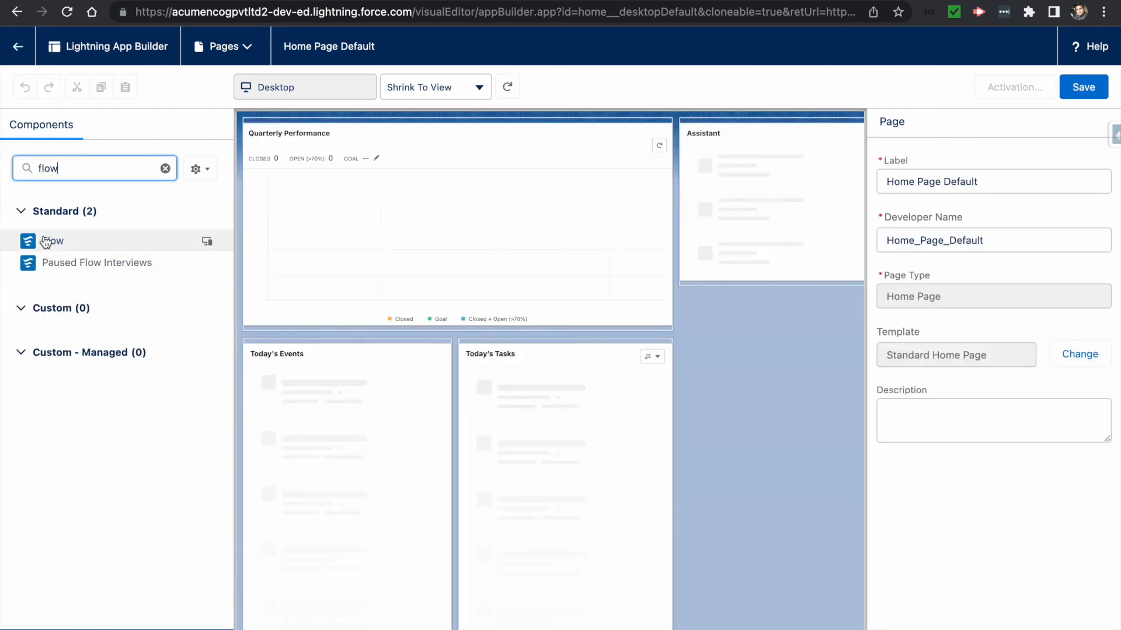
click(46, 241)
drag(46, 241, 316, 131)
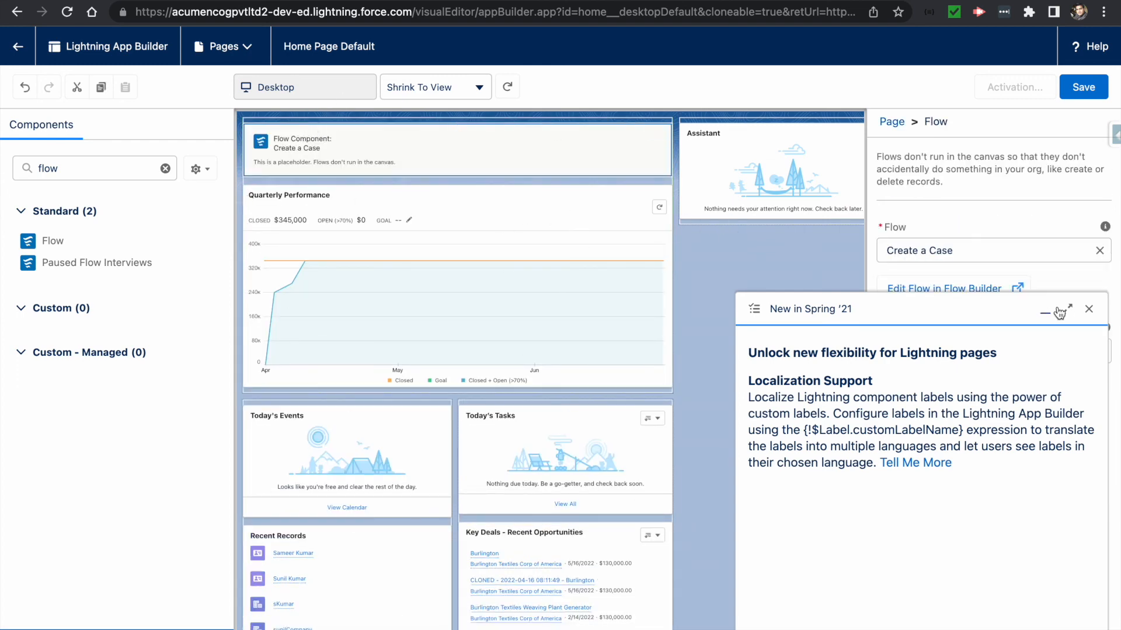
click(1089, 308)
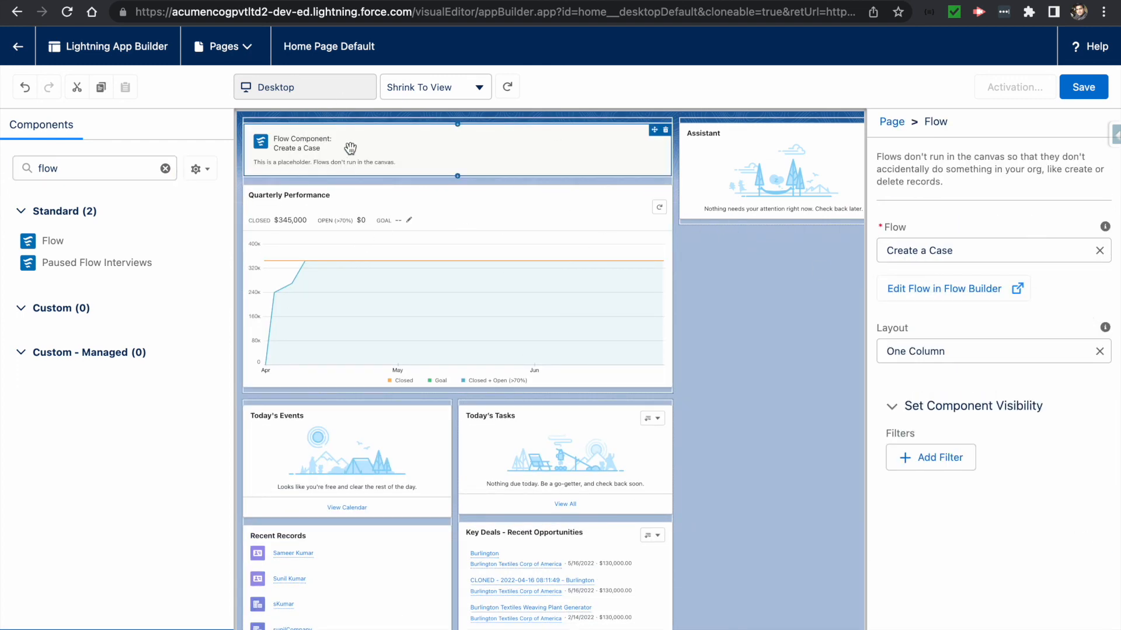
click(961, 252)
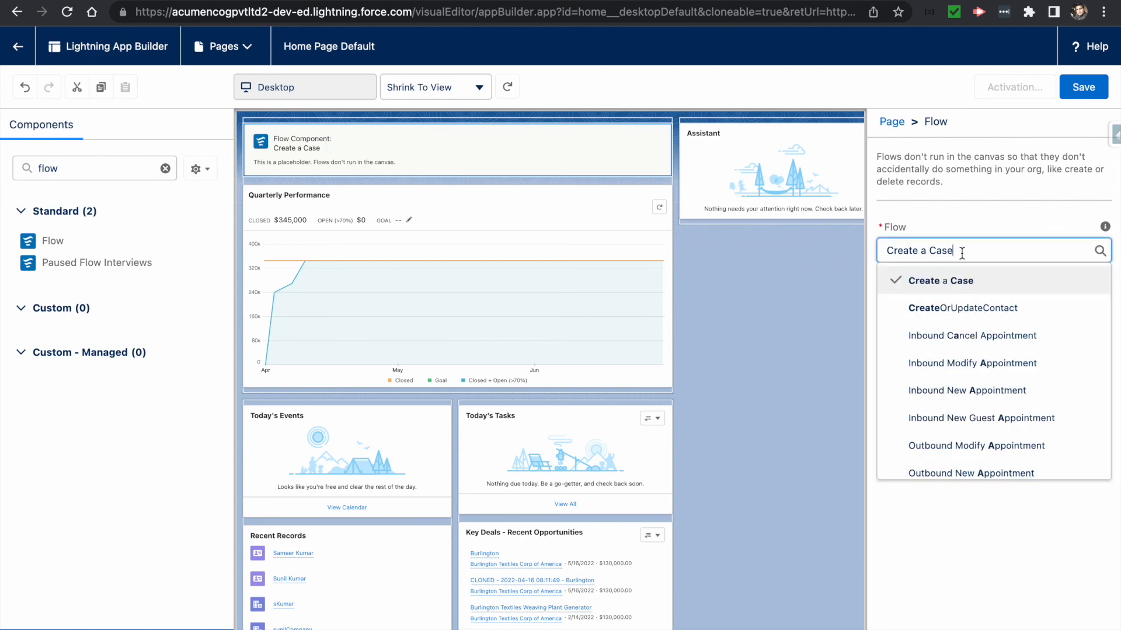
click(938, 309)
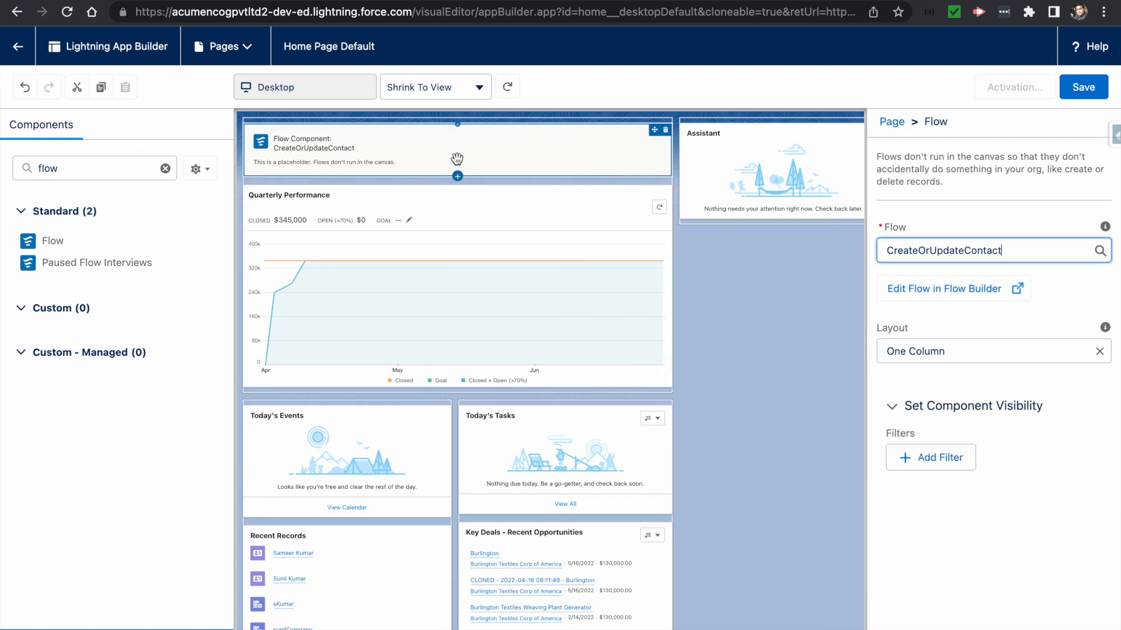
click(1080, 91)
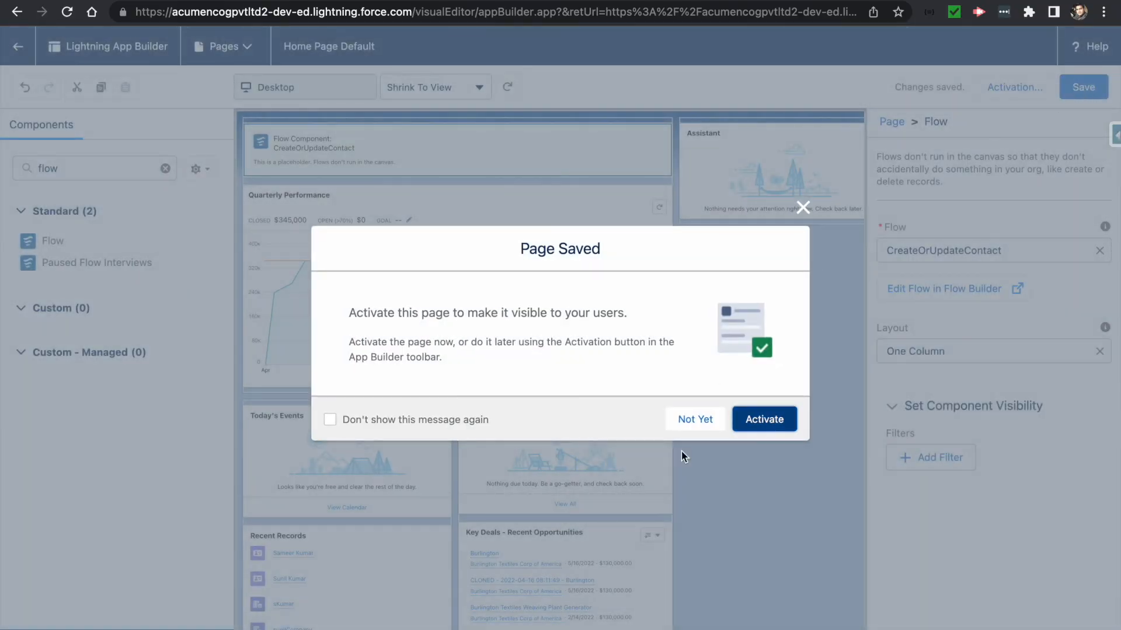
- Assign the edited Home page as the org default, save it, and return to Sales Home
click(741, 420)
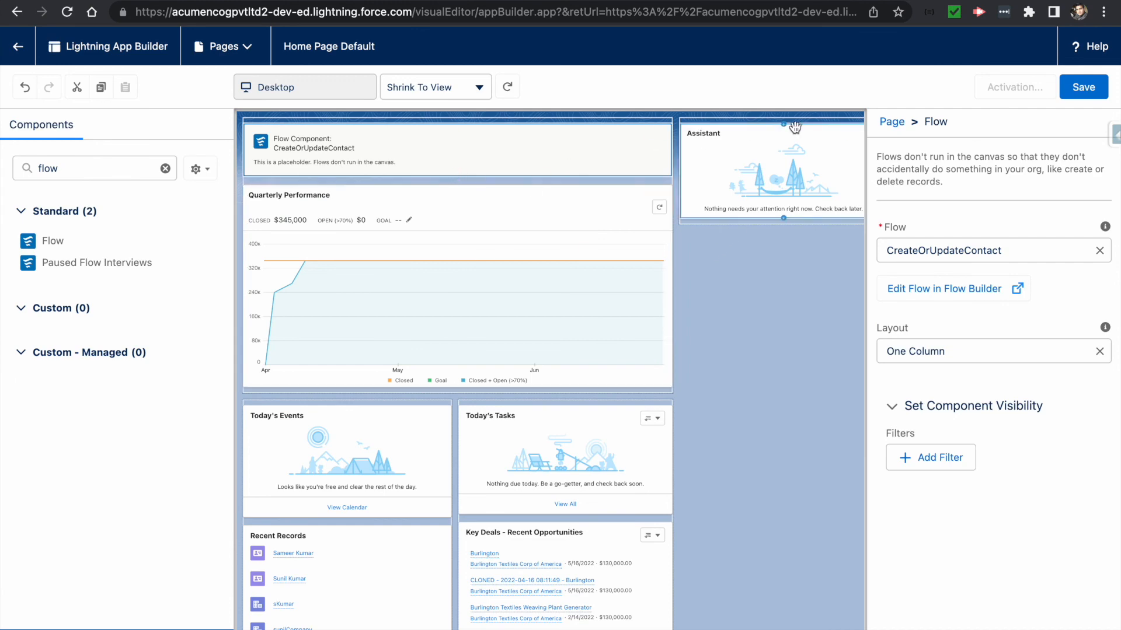
click(1098, 94)
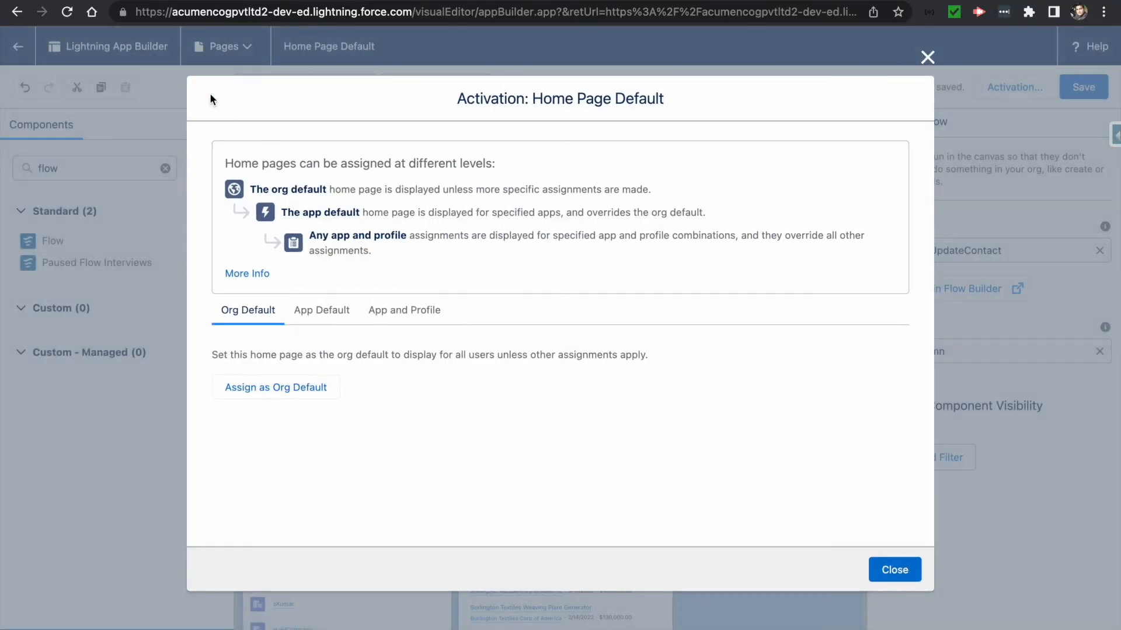
click(301, 389)
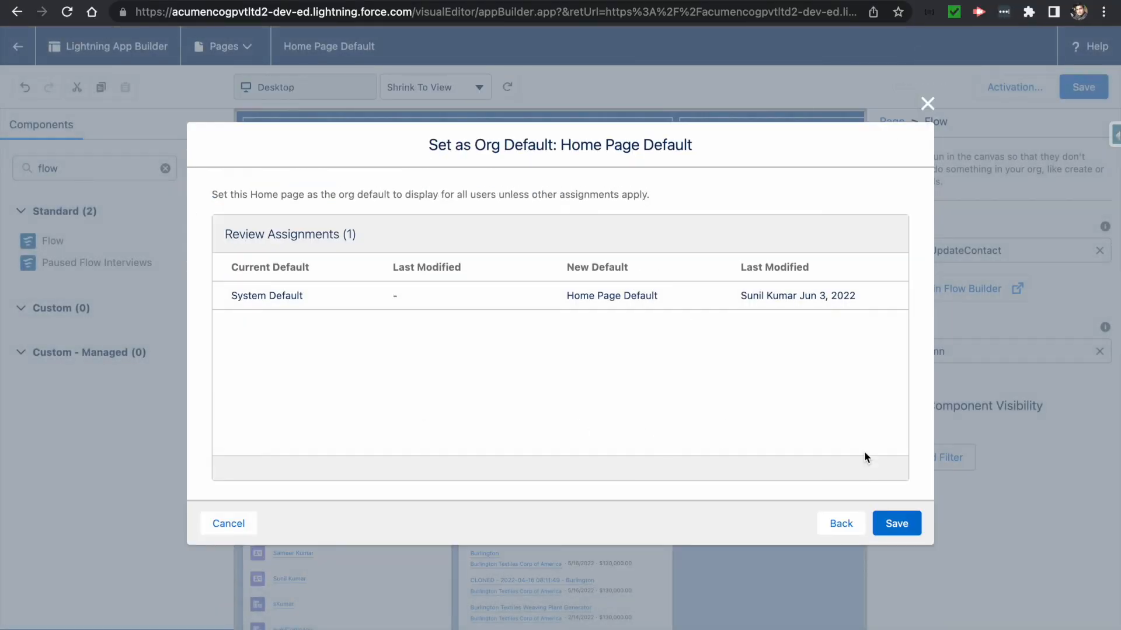
click(897, 527)
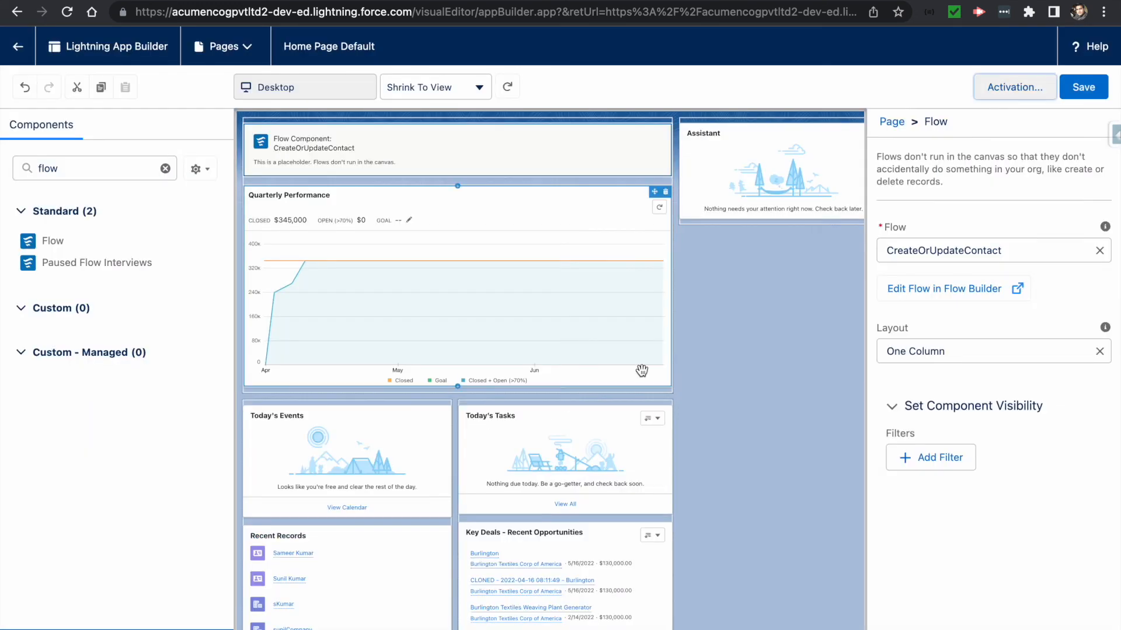
click(1078, 89)
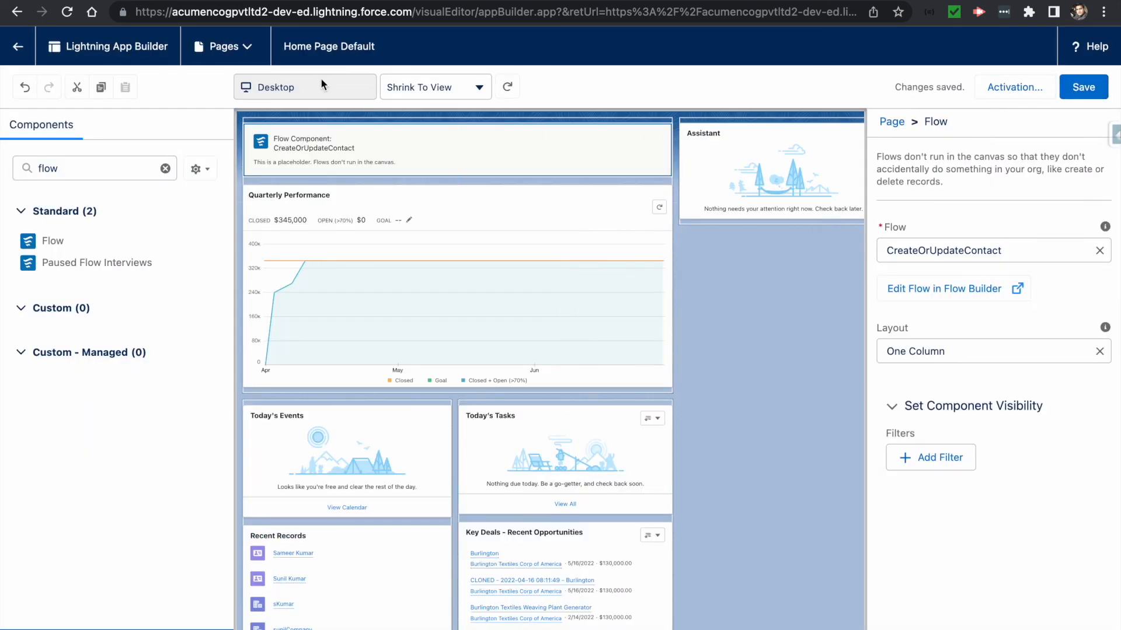
click(17, 47)
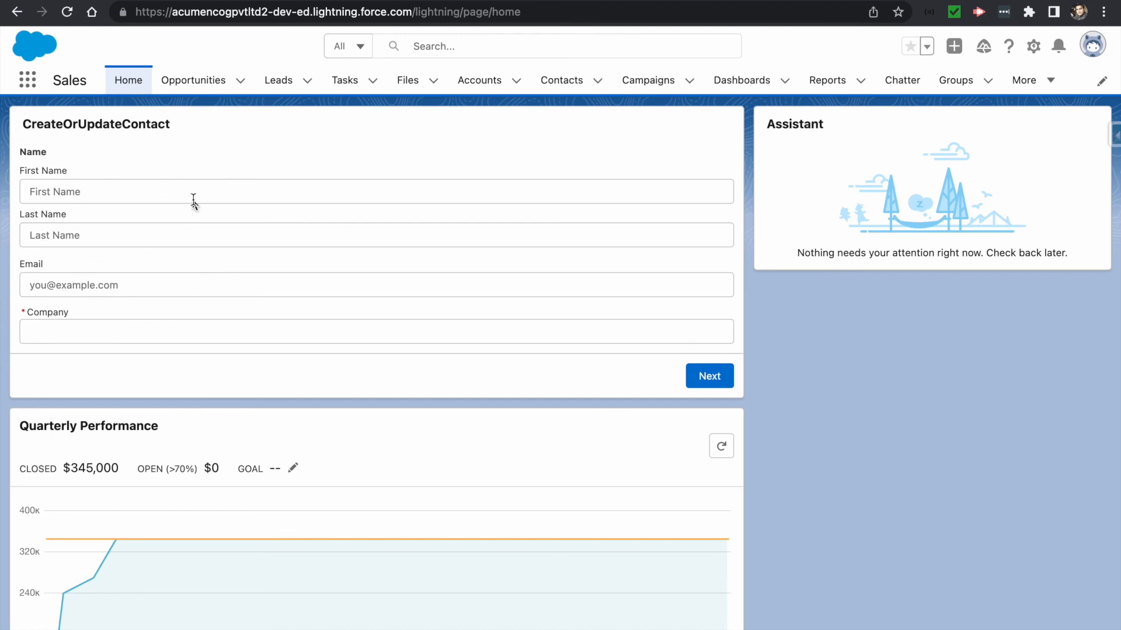
- Enter the contact's first name, last name and e-mail in the Home page flow, then submit and finish
click(80, 188)
text(Sunil)
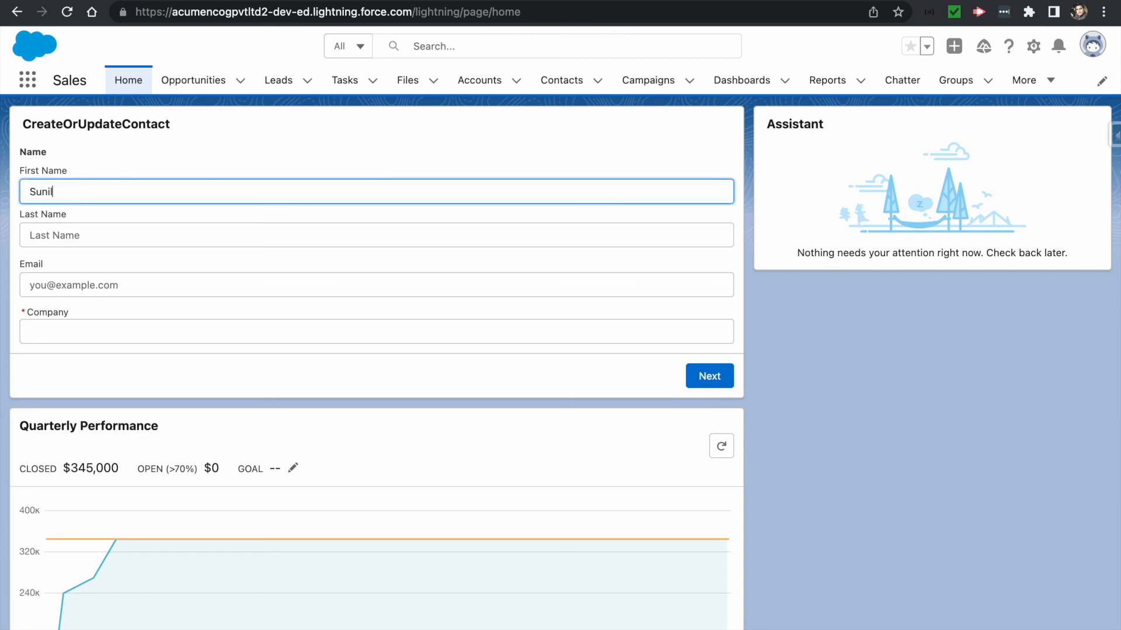
key(Tab)
text(K)
key(Tab)
text(sun)
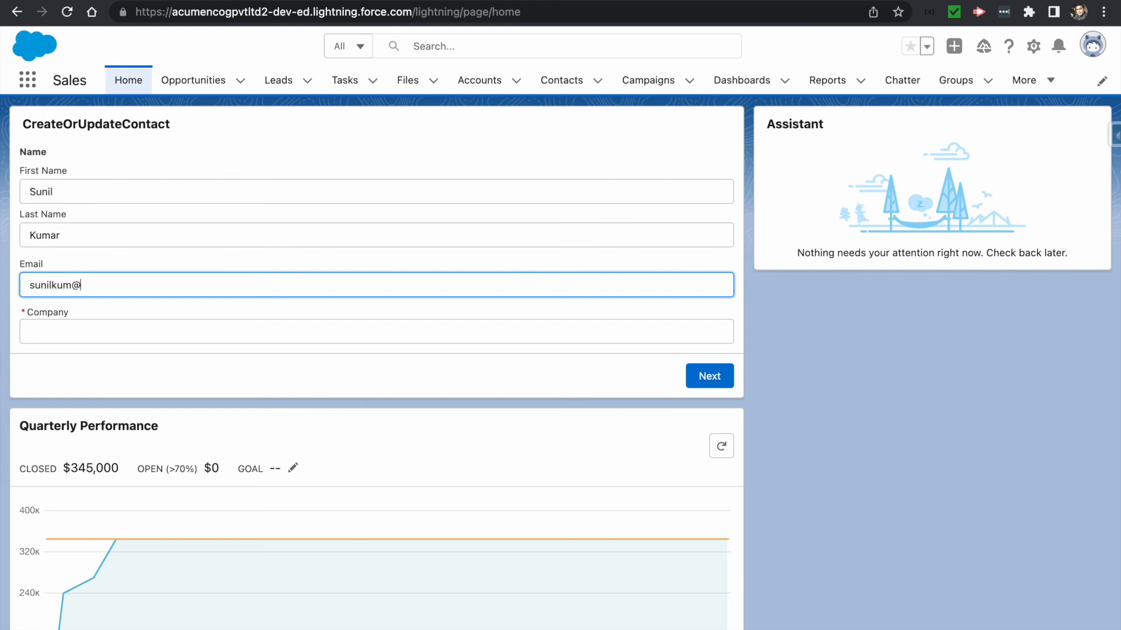
text(ilkum@example.clm)
key(Tab)
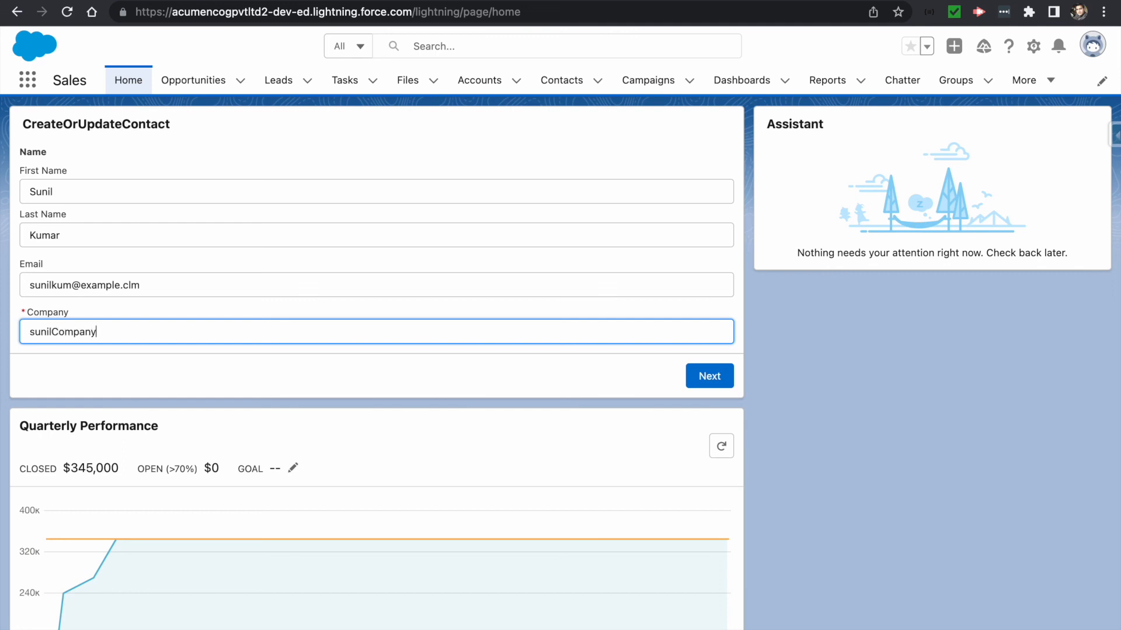
click(702, 378)
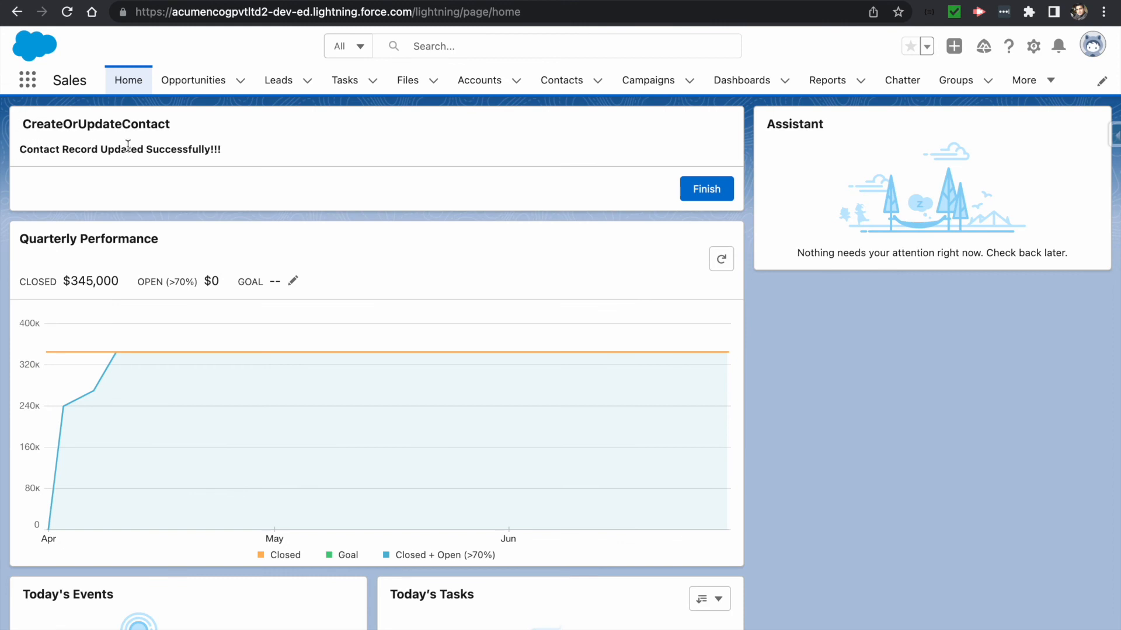
click(698, 194)
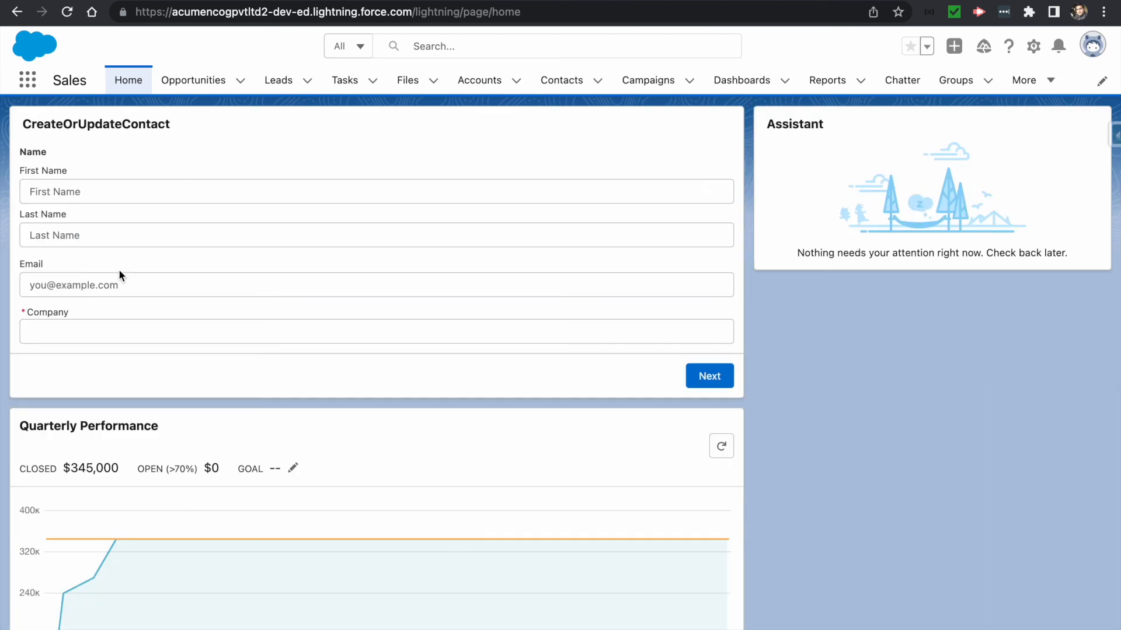